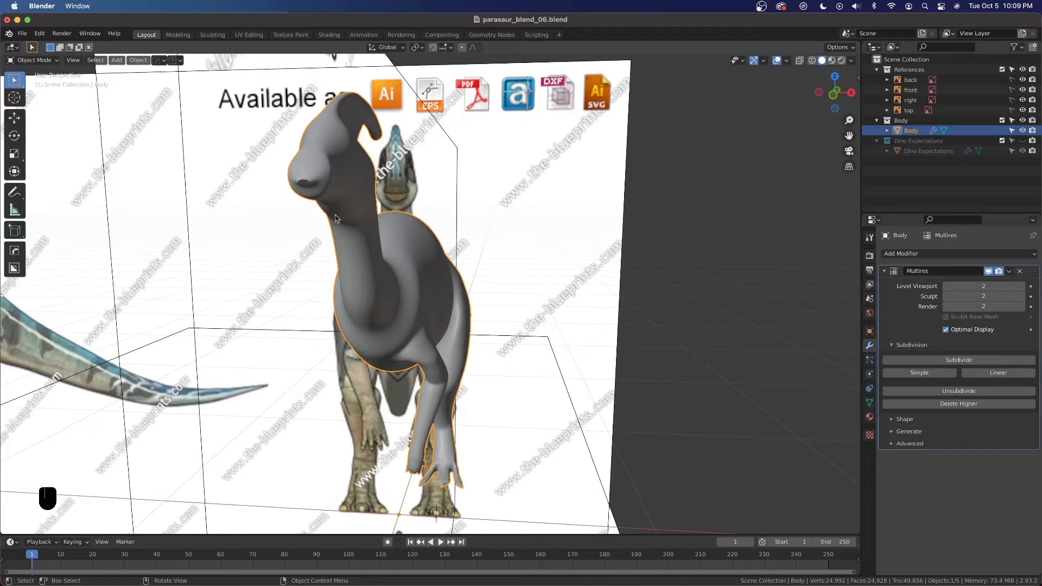
# Show the Dino Expectations collection and bring its finished dinosaur into view beside the Body model
pyautogui.moveTo(408, 213); pyautogui.dragTo(324, 212, button='middle')
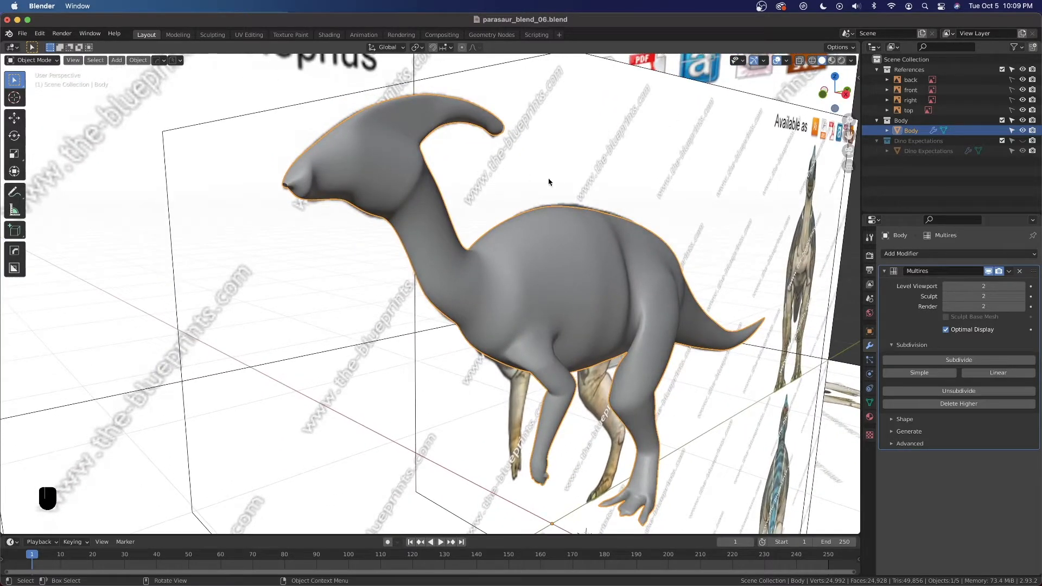
pyautogui.click(1023, 141)
pyautogui.scroll(-4, 650, 266)
pyautogui.keyDown('shift'); pyautogui.moveTo(551, 307); pyautogui.dragTo(360, 307, button='middle'); pyautogui.keyUp('shift')
pyautogui.moveTo(359, 308); pyautogui.dragTo(421, 299, button='middle')
pyautogui.click(568, 207)
pyautogui.keyDown('shift'); pyautogui.moveTo(569, 207); pyautogui.dragTo(572, 248, button='middle'); pyautogui.keyUp('shift')
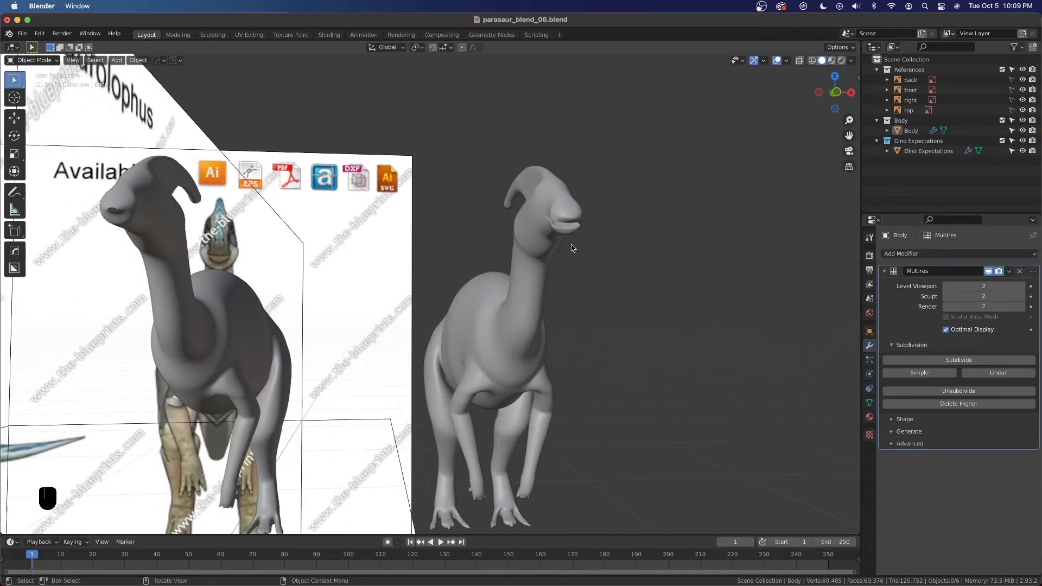
# Examine the mouth and jaw of the Dino Expectations model from the front, the side and below
pyautogui.scroll(3, 576, 234)
pyautogui.keyDown('shift'); pyautogui.moveTo(581, 207); pyautogui.dragTo(497, 217, button='middle'); pyautogui.keyUp('shift')
pyautogui.moveTo(497, 218); pyautogui.dragTo(487, 194, button='middle')
pyautogui.keyDown('shift'); pyautogui.moveTo(461, 157); pyautogui.dragTo(454, 200, button='middle'); pyautogui.keyUp('shift')
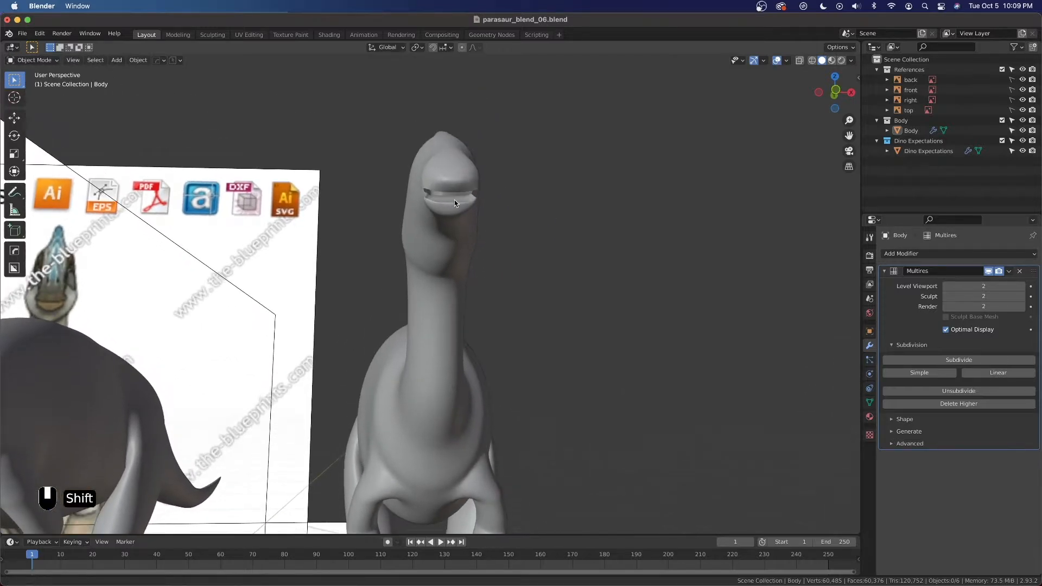
pyautogui.scroll(4, 461, 194)
pyautogui.moveTo(479, 148); pyautogui.dragTo(468, 154, button='middle')
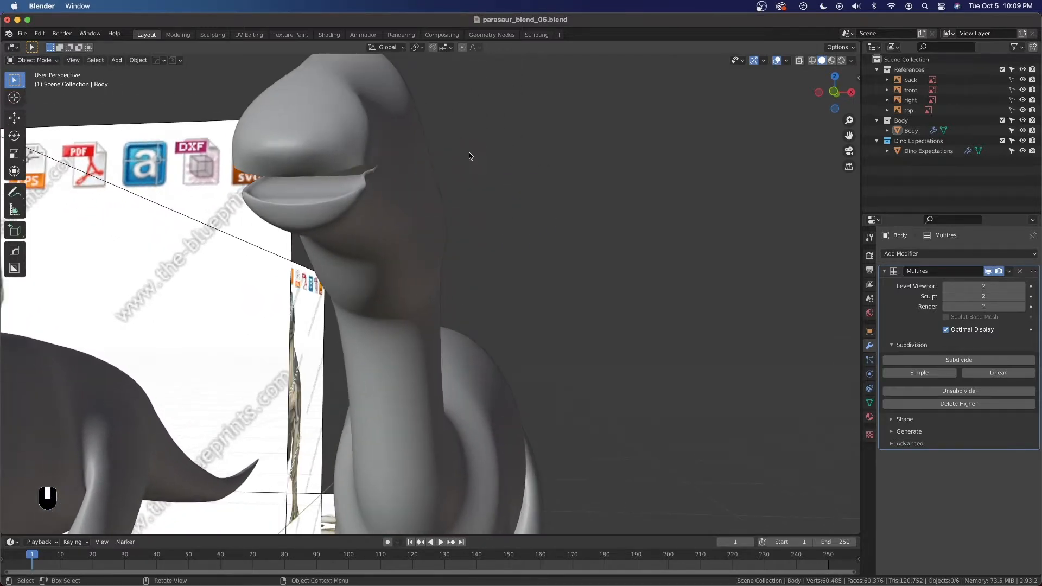
pyautogui.moveTo(377, 181); pyautogui.dragTo(419, 158, button='middle')
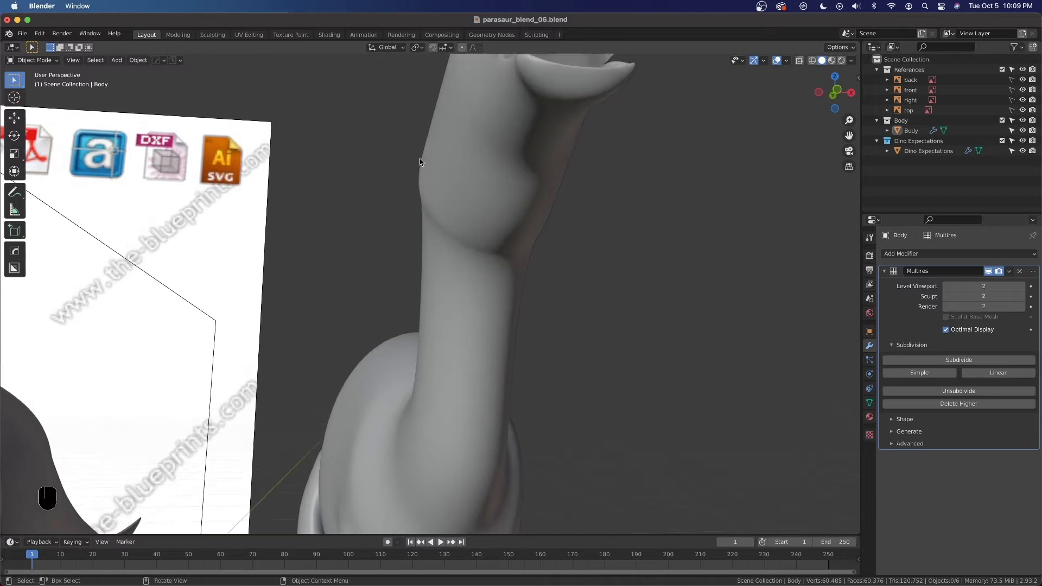
pyautogui.scroll(-3, 564, 176)
pyautogui.moveTo(565, 176); pyautogui.dragTo(500, 236, button='middle')
pyautogui.scroll(-3, 500, 236)
pyautogui.keyDown('shift'); pyautogui.moveTo(398, 311); pyautogui.dragTo(489, 314, button='middle'); pyautogui.keyUp('shift')
pyautogui.scroll(-3, 477, 314)
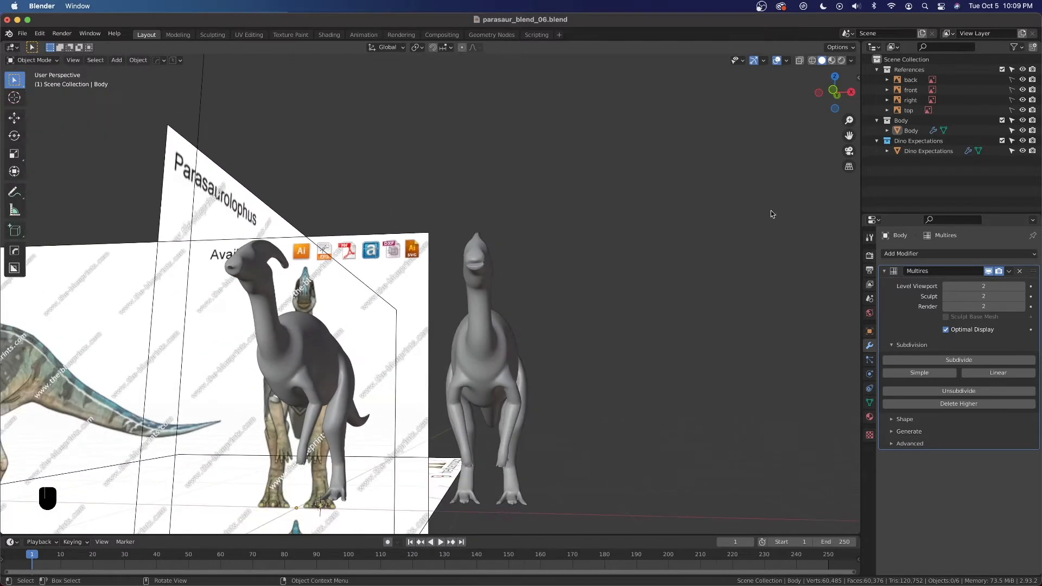
# Hide the Dino Expectations collection and show the Body model's head in the right orthographic view
pyautogui.click(1022, 151)
pyautogui.click(1023, 140)
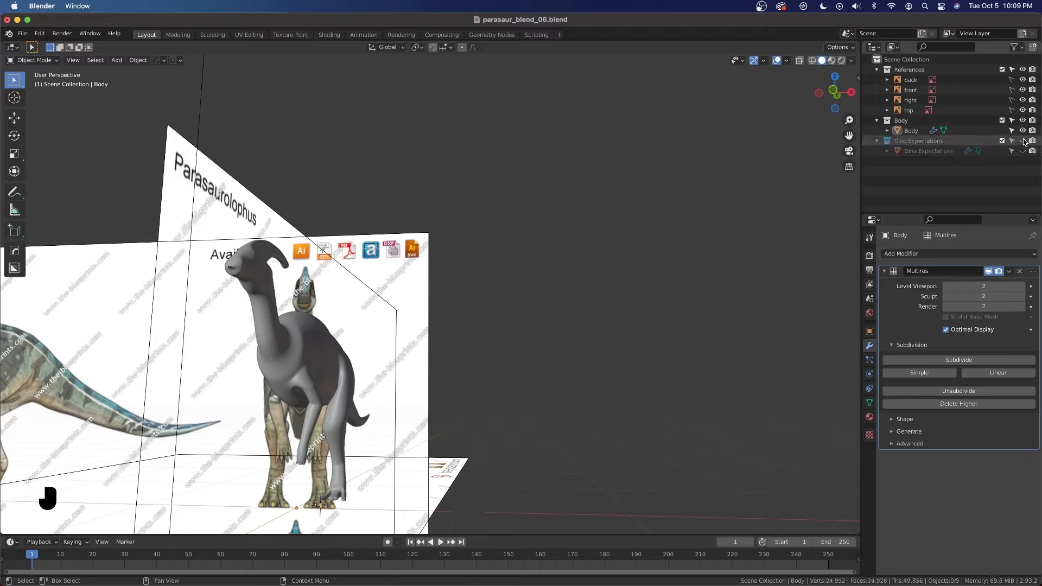
pyautogui.press('`')
pyautogui.scroll(2, 331, 346)
pyautogui.keyDown('shift'); pyautogui.moveTo(331, 347); pyautogui.dragTo(501, 349, button='middle'); pyautogui.keyUp('shift')
pyautogui.scroll(3, 421, 364)
pyautogui.scroll(3, 500, 349)
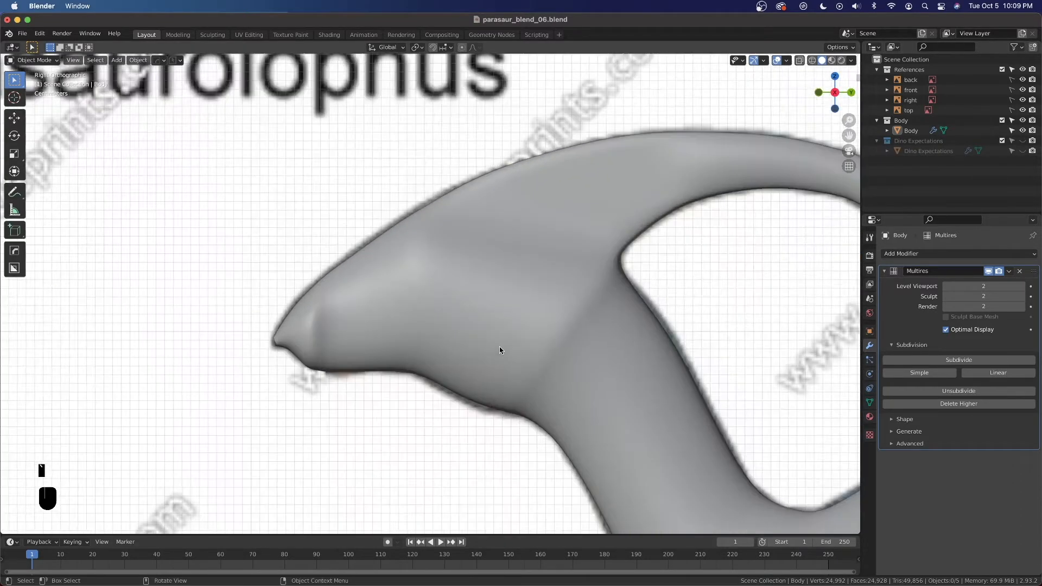
# Select the Body object and enter Edit Mode, framing the snout's mesh
pyautogui.click(364, 361)
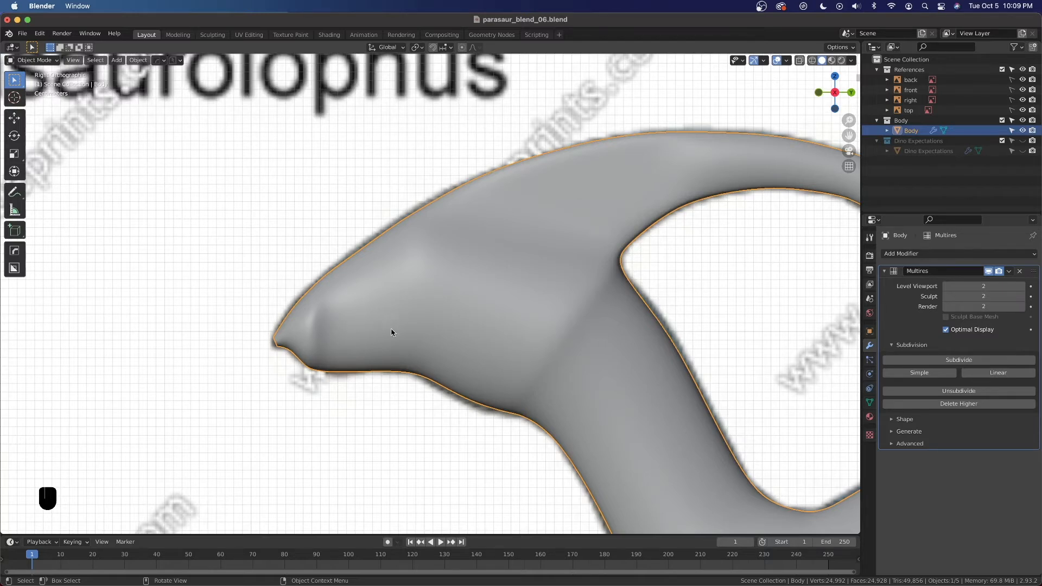
pyautogui.press('Tab')
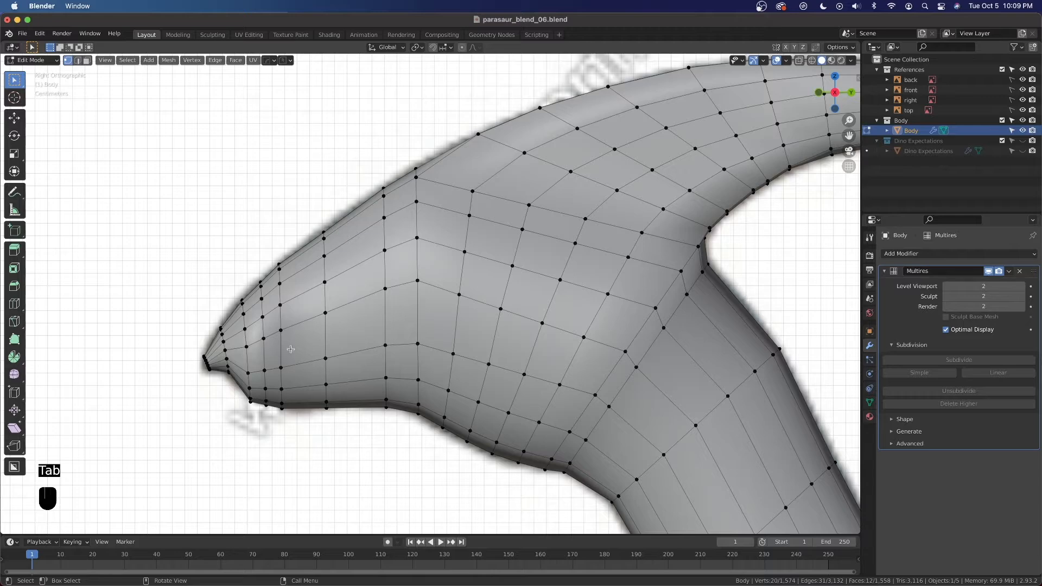
pyautogui.press('n')
pyautogui.press('n')
pyautogui.scroll(2, 380, 331)
pyautogui.keyDown('shift'); pyautogui.moveTo(371, 335); pyautogui.dragTo(492, 279, button='middle'); pyautogui.keyUp('shift')
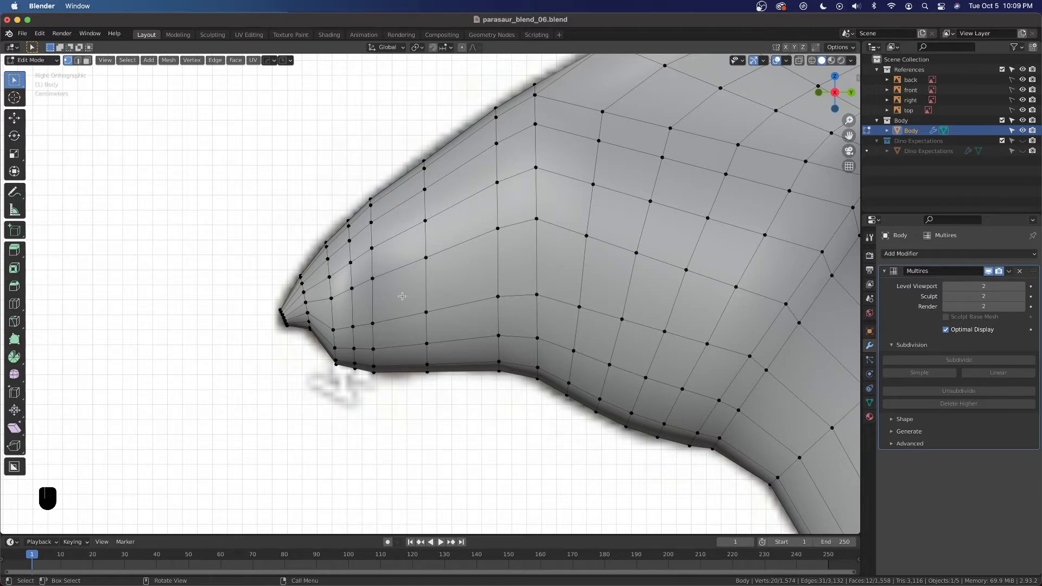
# Try the vertex, edge and face select modes and return to vertex selection
pyautogui.press('1')
pyautogui.press('2')
pyautogui.press('3')
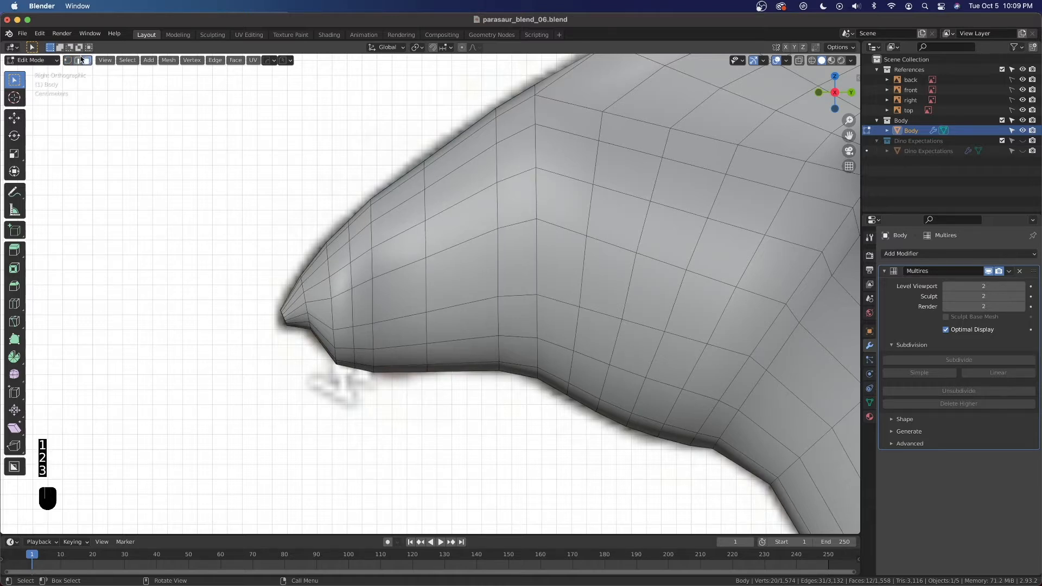
pyautogui.press('1')
pyautogui.press('2')
pyautogui.press('3')
pyautogui.press('1')
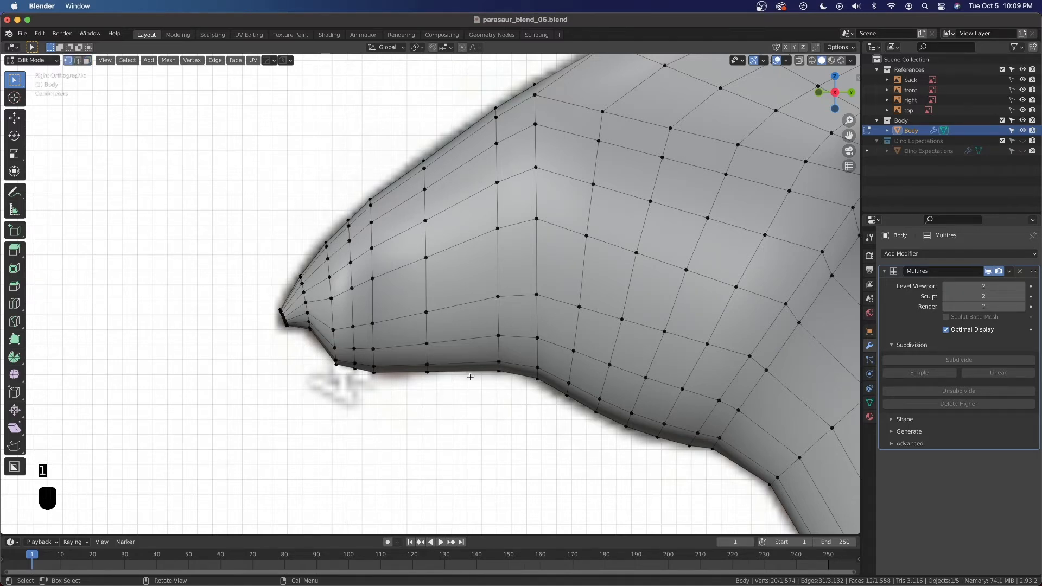
# Enable X-ray and knife-cut a mouth line from the notch at the front of the lower jaw back across the snout
pyautogui.scroll(1, 350, 326)
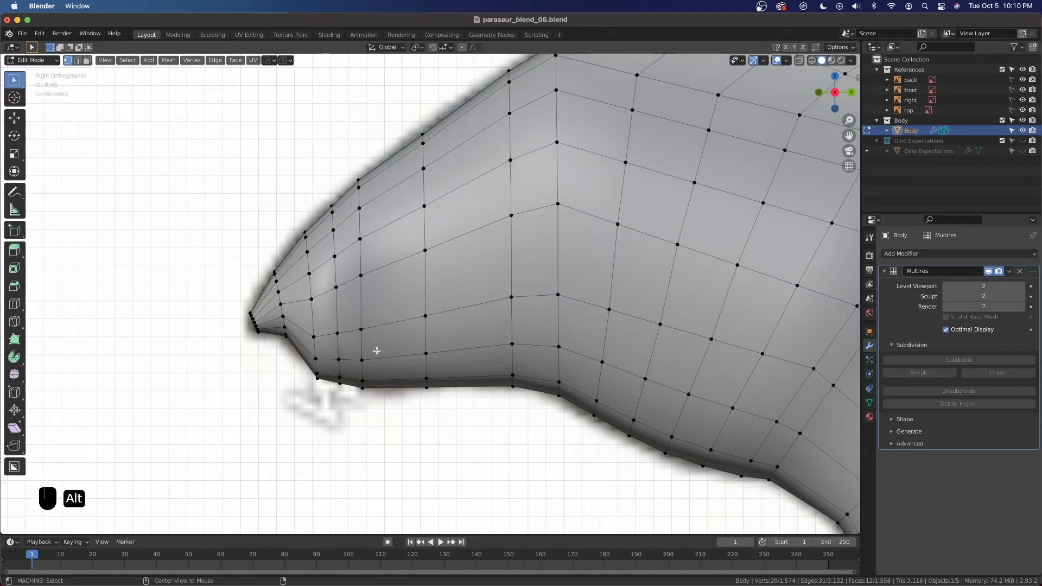
pyautogui.hotkey('alt', 'z')
pyautogui.scroll(2, 347, 354)
pyautogui.keyDown('shift'); pyautogui.moveTo(303, 359); pyautogui.dragTo(495, 288, button='middle'); pyautogui.keyUp('shift')
pyautogui.scroll(1, 590, 252)
pyautogui.press('k')
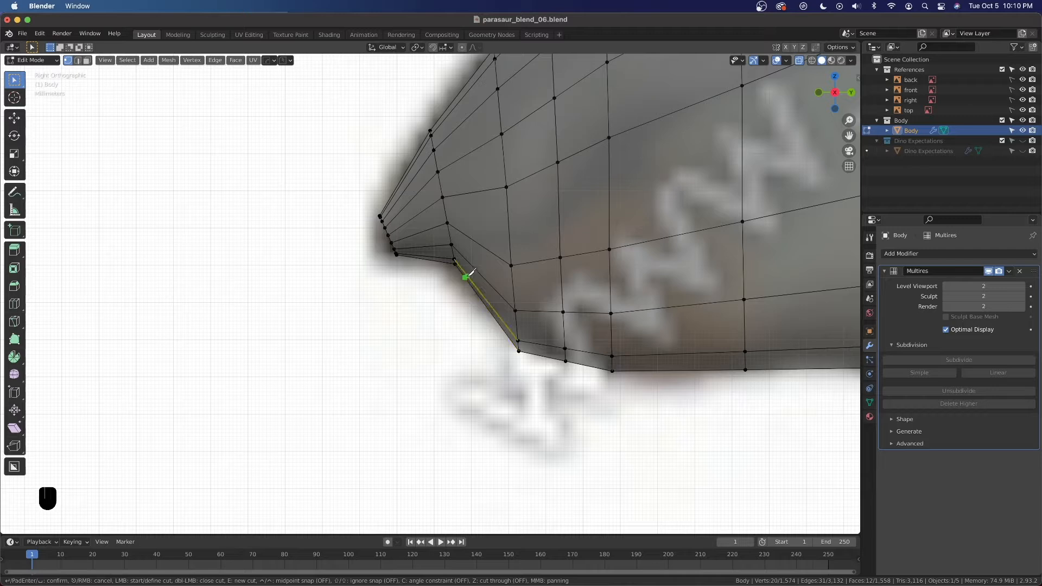
pyautogui.click(473, 272)
pyautogui.click(477, 268)
pyautogui.click(490, 251)
pyautogui.click(498, 242)
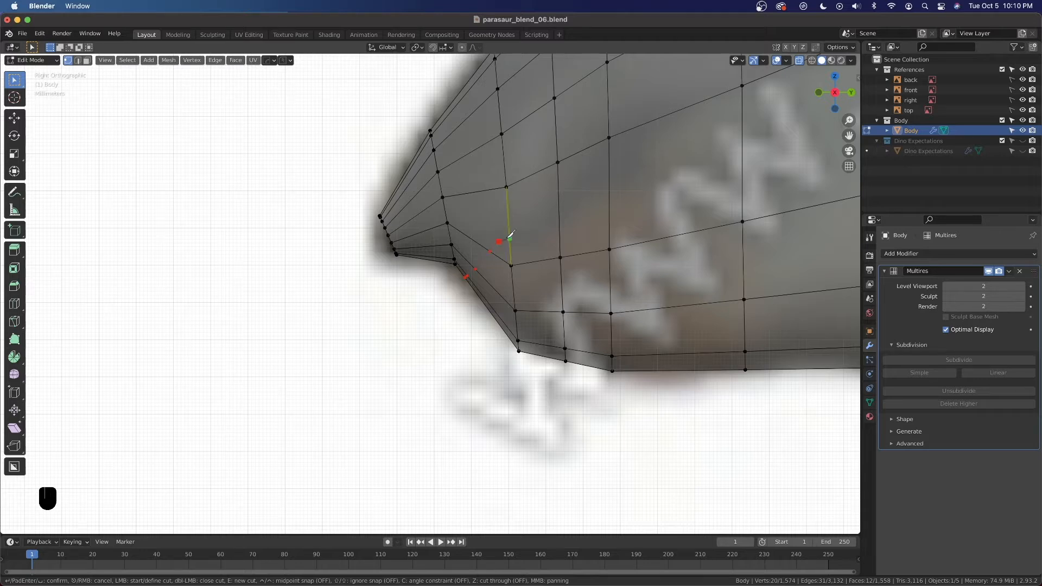
pyautogui.click(559, 228)
pyautogui.click(610, 194)
pyautogui.press('Return')
# Vertex-slide the rear end point of the mouth cut down its edge by a factor of about 0.365
pyautogui.click(619, 209)
pyautogui.press('g')
pyautogui.press('g')
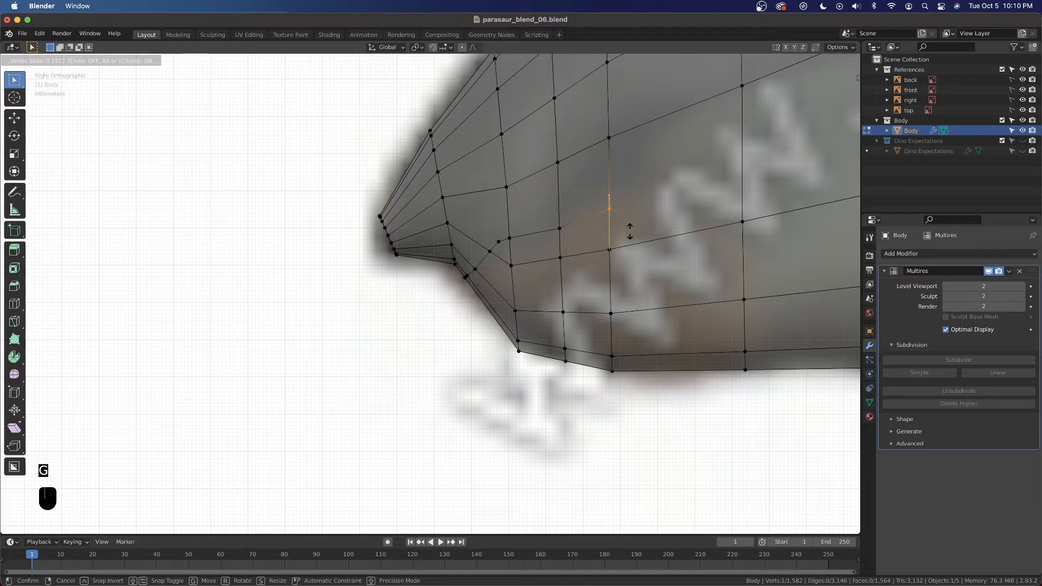
pyautogui.click(629, 234)
pyautogui.scroll(-3, 628, 233)
pyautogui.keyDown('shift'); pyautogui.moveTo(637, 179); pyautogui.dragTo(618, 205, button='middle'); pyautogui.keyUp('shift')
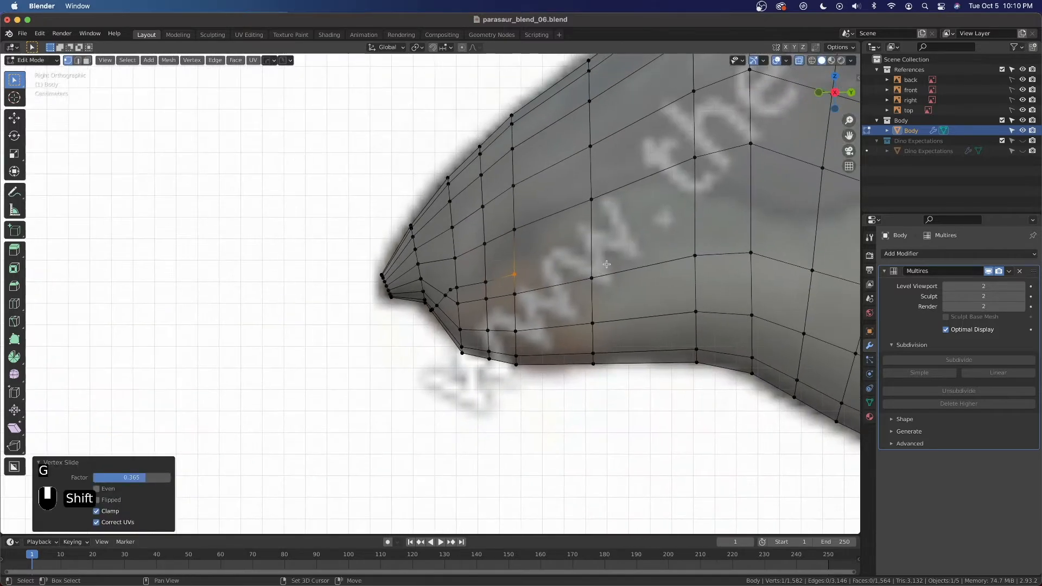
pyautogui.scroll(-4, 645, 180)
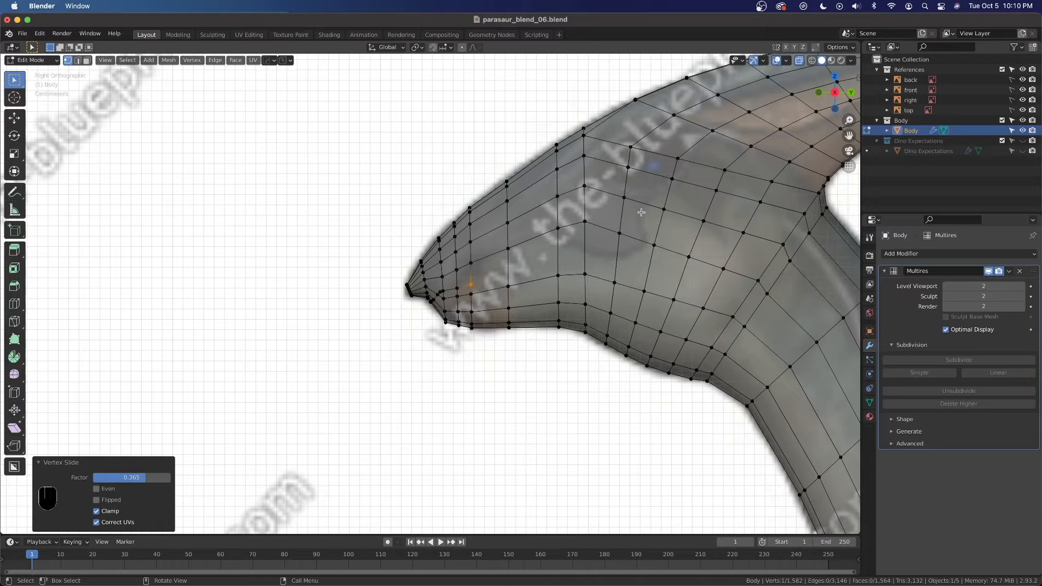
pyautogui.scroll(2, 709, 261)
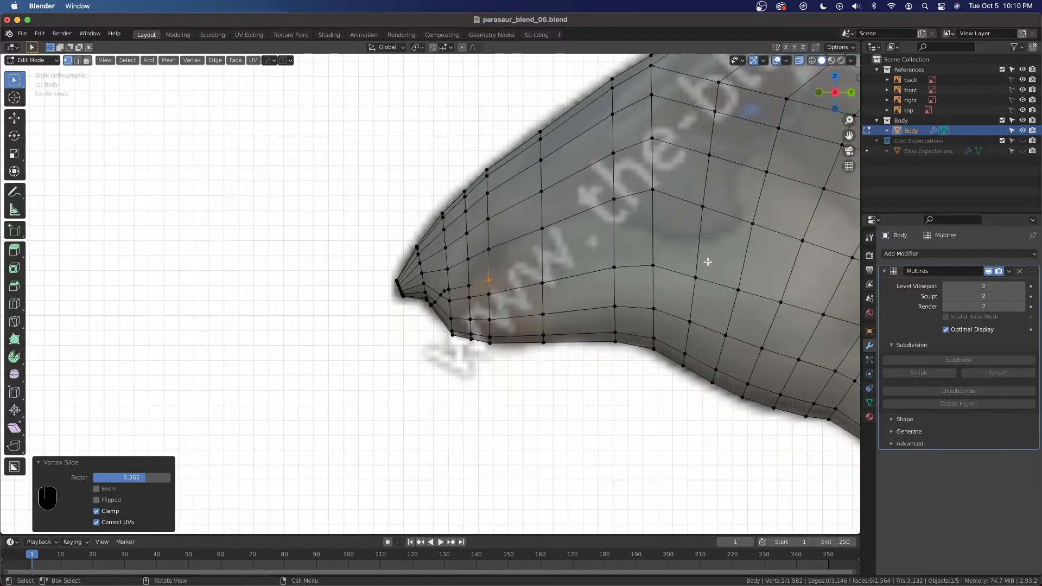
pyautogui.scroll(2, 548, 273)
pyautogui.scroll(4, 606, 267)
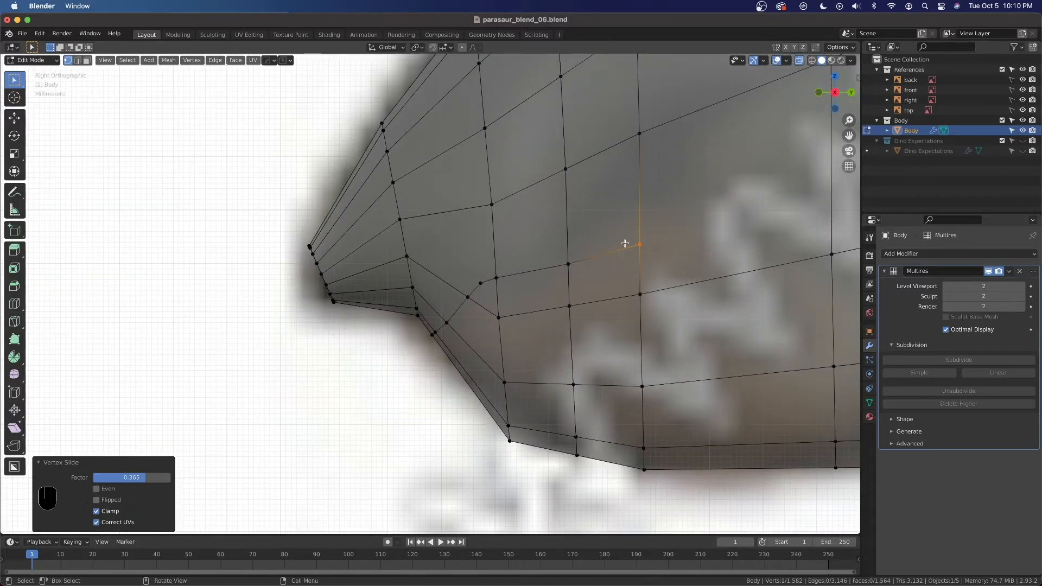
pyautogui.scroll(-2, 516, 265)
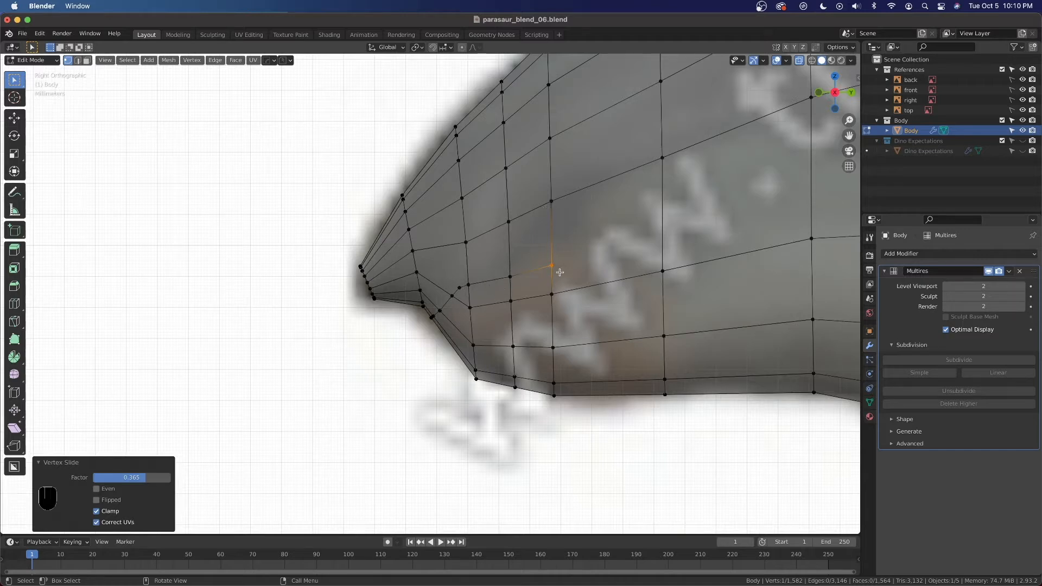
# Vertex-slide the mouth cut's rear end point further down its edge by a factor of about 0.178
pyautogui.press('j')
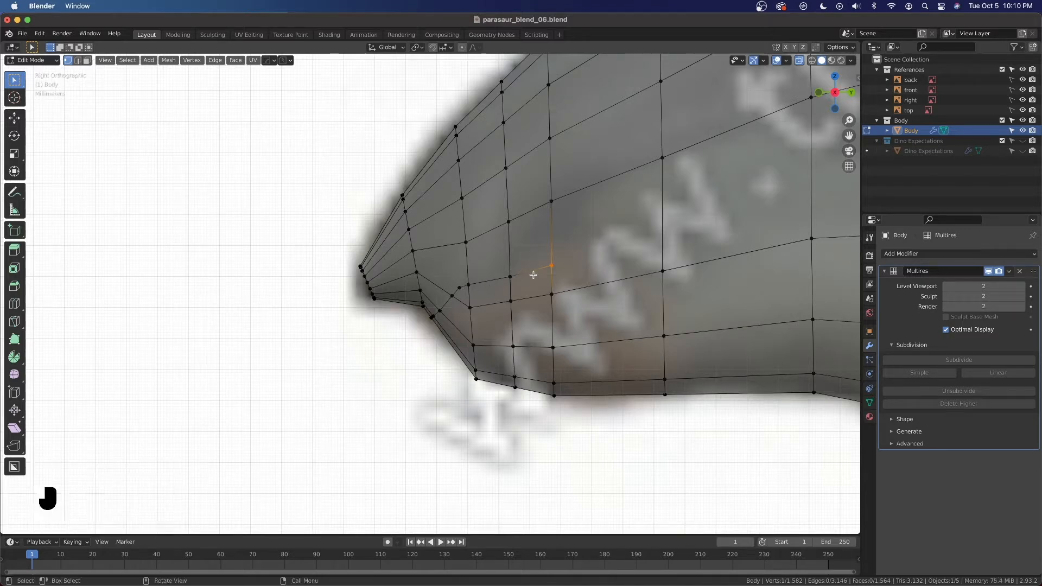
pyautogui.press('g')
pyautogui.press('g')
pyautogui.click(579, 273)
pyautogui.scroll(3, 520, 271)
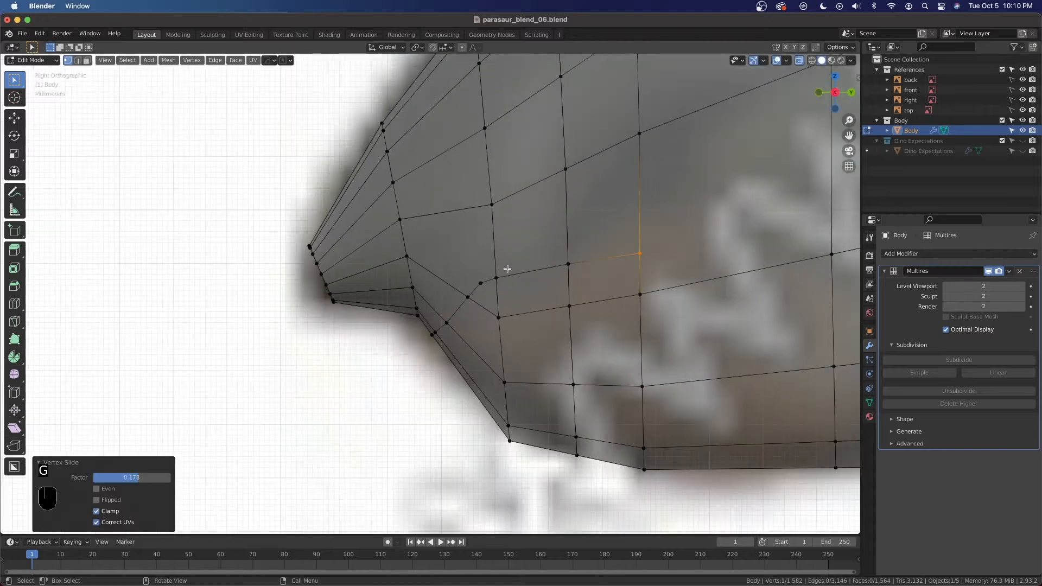
pyautogui.scroll(-2, 445, 263)
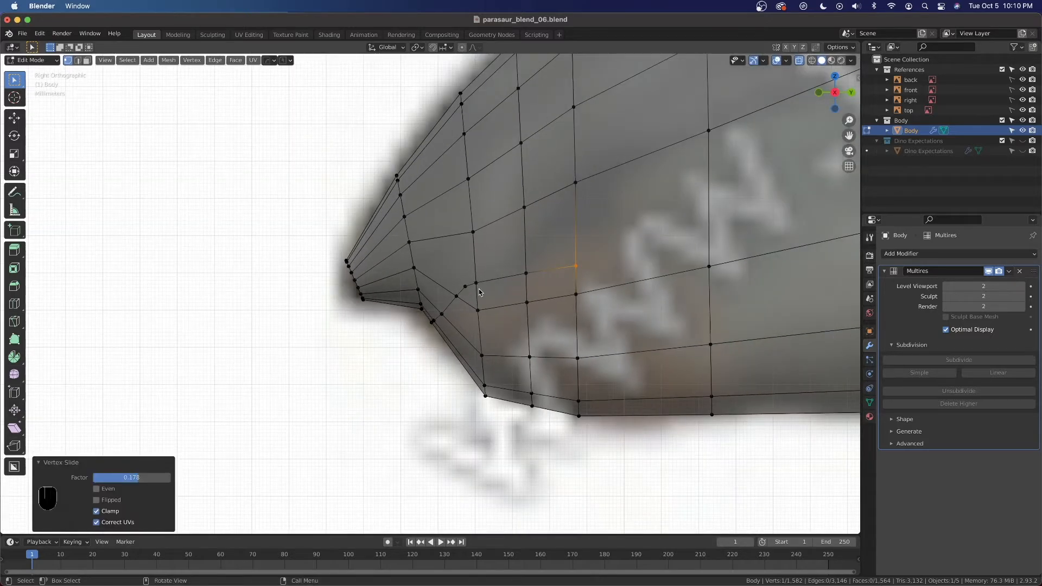
# Disable X-ray and check the mouth cut around the snout in Object Mode, returning to Edit Mode with the head's front in view
pyautogui.press('Tab')
pyautogui.moveTo(493, 285); pyautogui.dragTo(542, 291, button='middle')
pyautogui.hotkey('alt', 'z')
pyautogui.moveTo(390, 302); pyautogui.dragTo(591, 312, button='middle')
pyautogui.moveTo(495, 315); pyautogui.dragTo(525, 326, button='middle')
pyautogui.scroll(3, 525, 326)
pyautogui.press('Tab')
pyautogui.moveTo(297, 304); pyautogui.dragTo(457, 308, button='middle')
pyautogui.scroll(2, 375, 319)
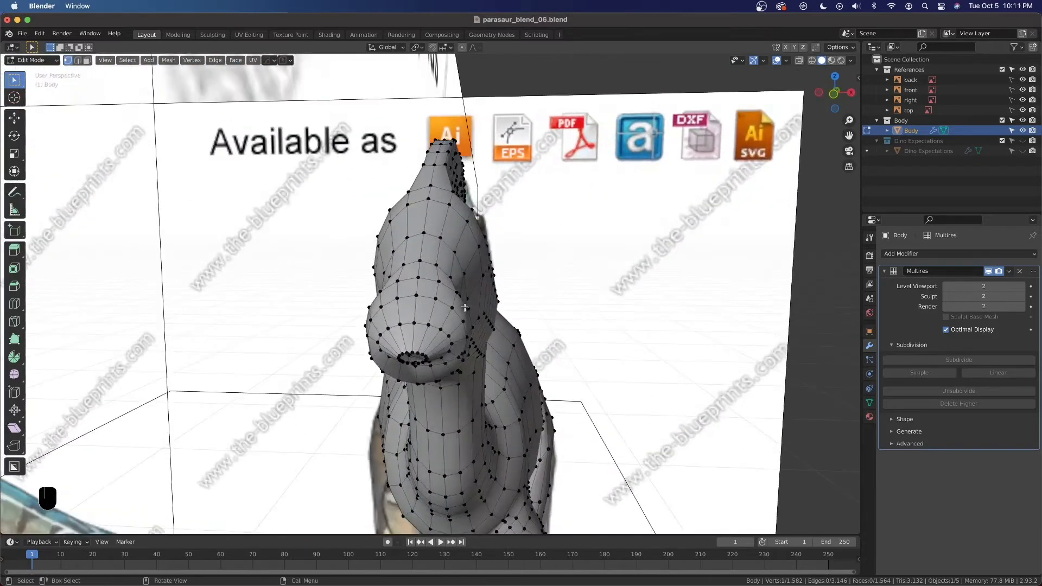
# Symmetrize the Body mesh in the +X to -X direction to mirror the mouth cut onto the head's other side
pyautogui.click(174, 62)
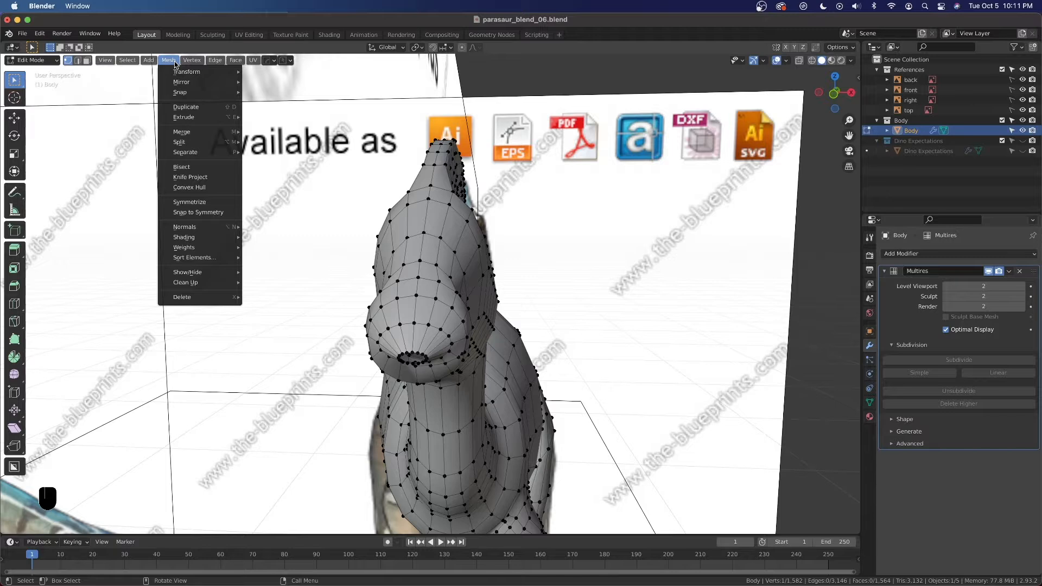
pyautogui.rightClick(206, 205)
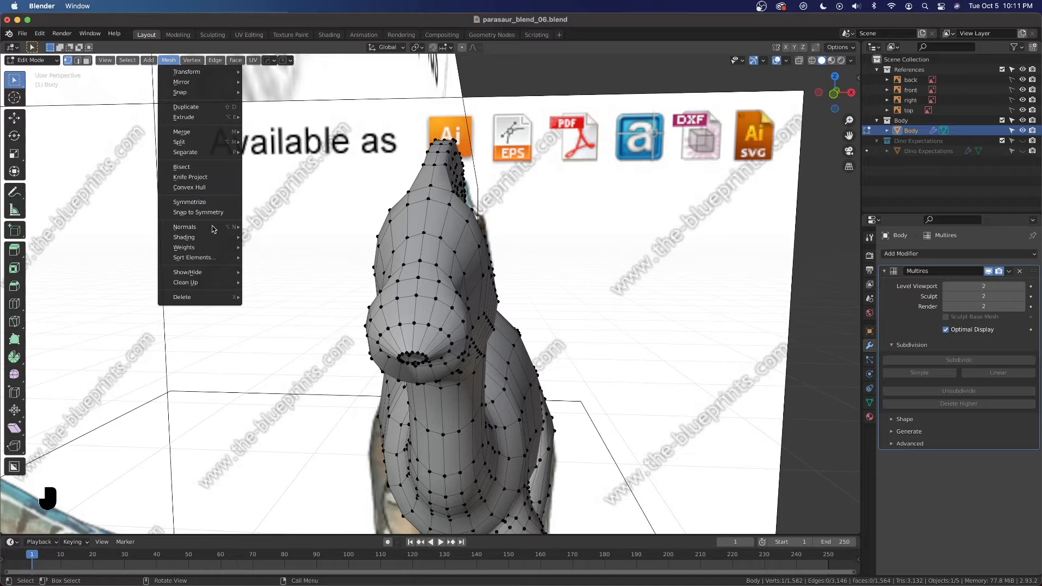
pyautogui.click(229, 355)
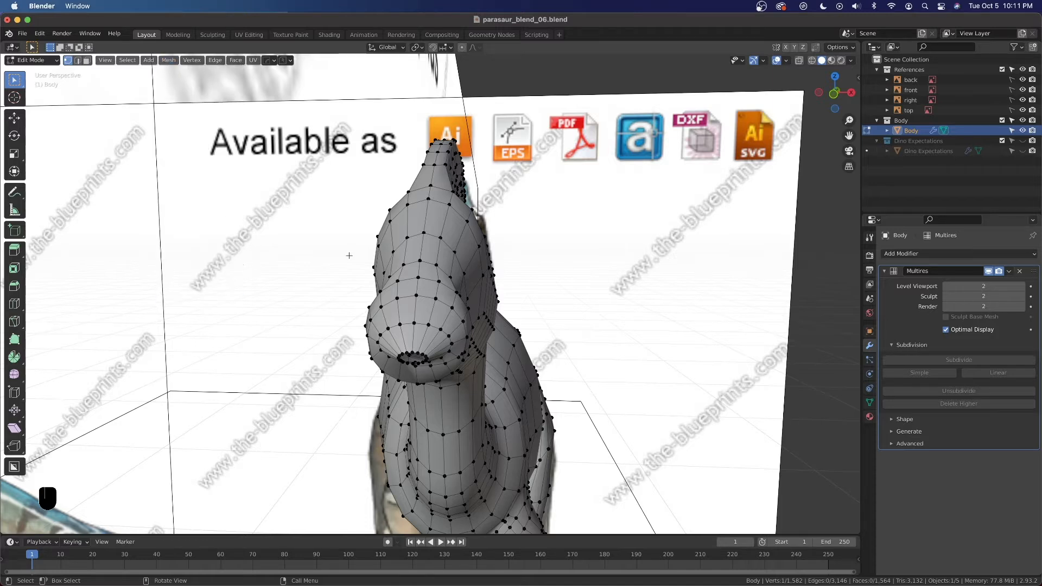
pyautogui.press('q')
pyautogui.moveTo(336, 452)
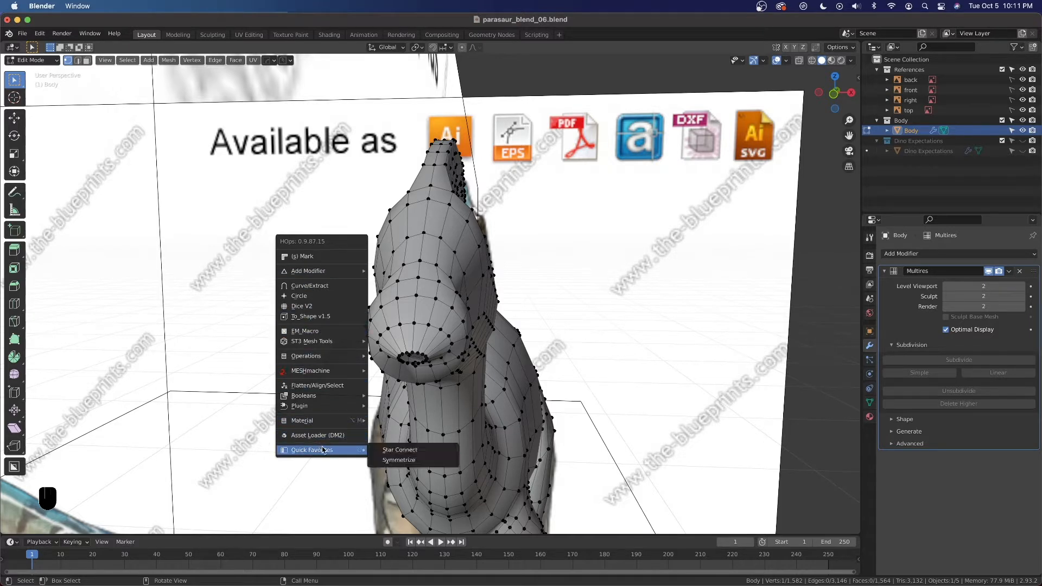
pyautogui.click(386, 464)
pyautogui.moveTo(525, 354); pyautogui.dragTo(441, 356, button='middle')
pyautogui.moveTo(268, 411); pyautogui.dragTo(412, 402, button='middle')
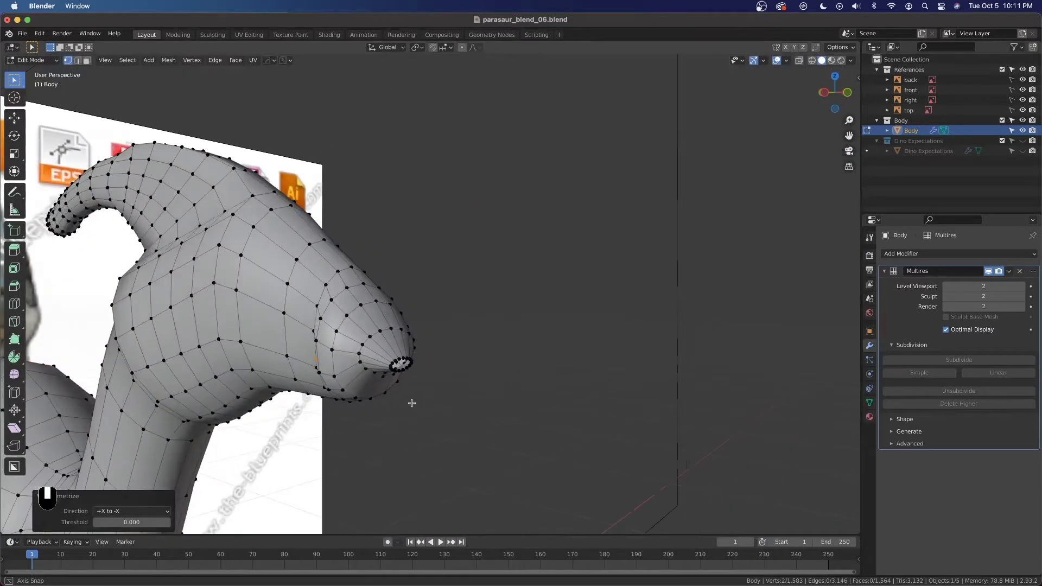
# Try the -X to +X symmetrize direction and set it back to +X to -X
pyautogui.click(132, 511)
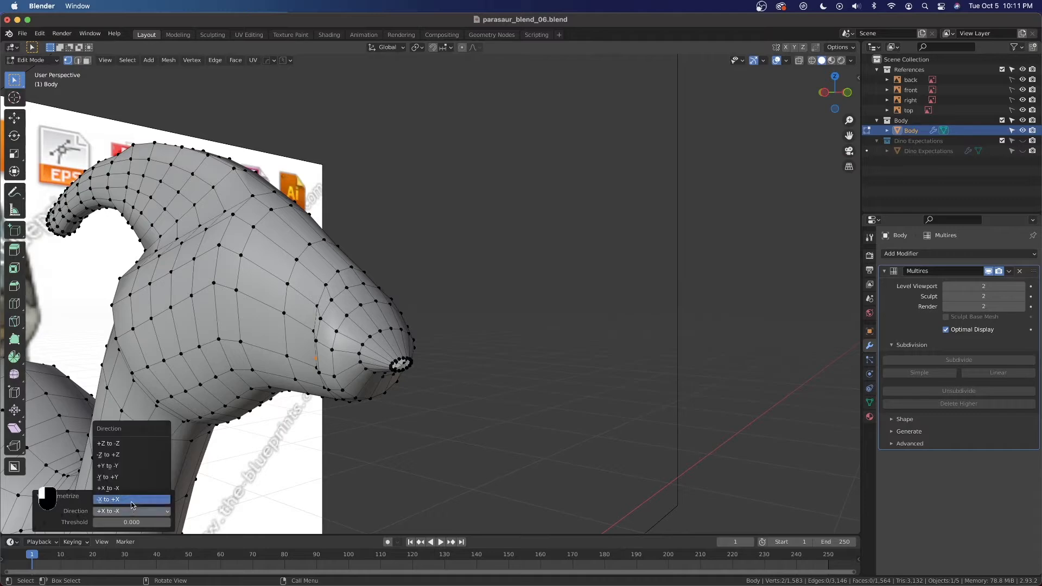
pyautogui.click(132, 499)
pyautogui.moveTo(326, 413); pyautogui.dragTo(372, 371, button='middle')
pyautogui.click(154, 511)
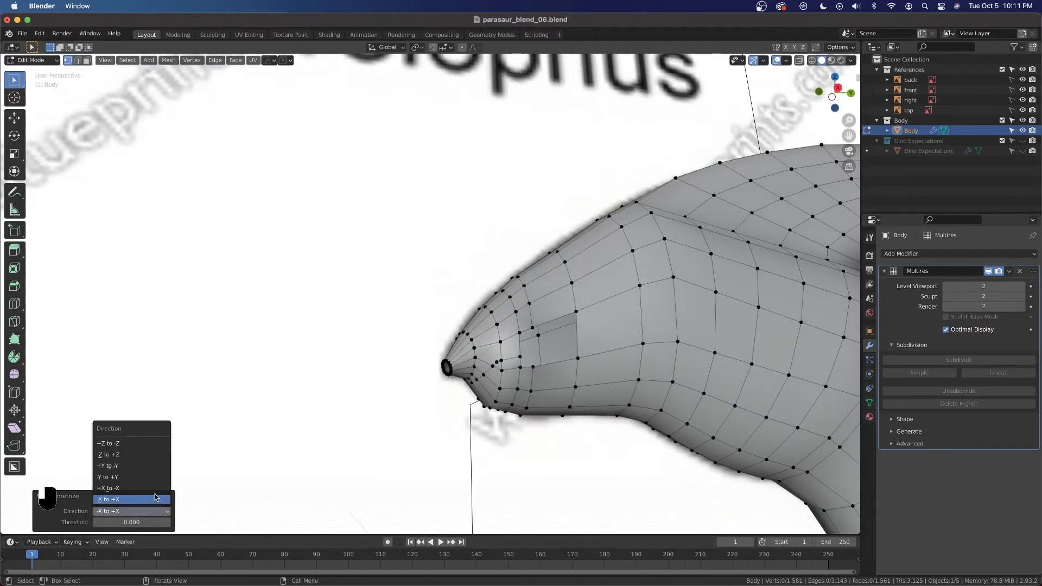
pyautogui.click(151, 489)
pyautogui.moveTo(491, 389); pyautogui.dragTo(480, 320, button='middle')
# Clear the vertex selection, check the mirrored snout from both sides and undo the last change
pyautogui.click(481, 321)
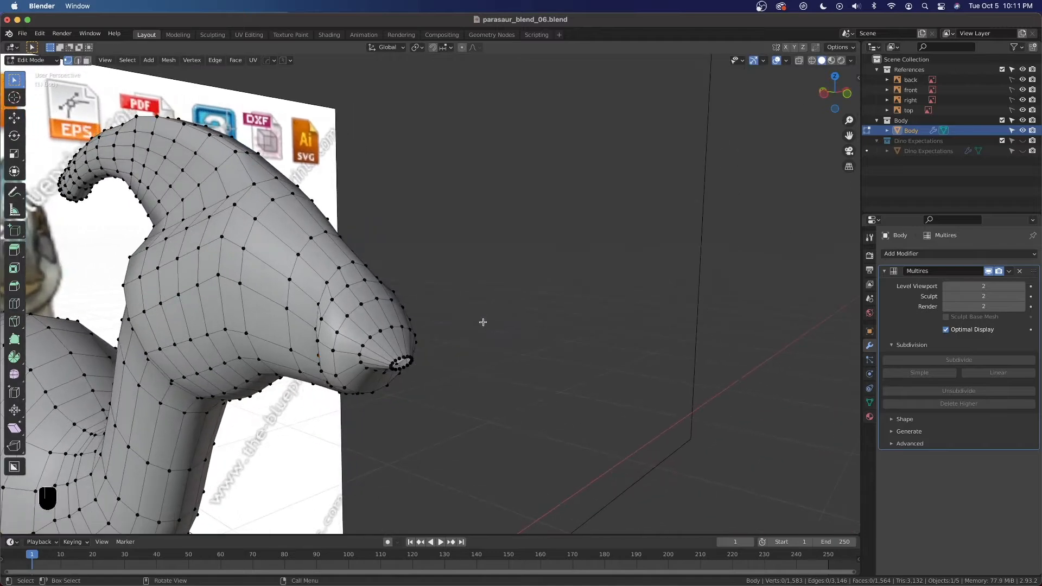
pyautogui.moveTo(540, 345); pyautogui.dragTo(419, 350, button='middle')
pyautogui.press('super+z')
pyautogui.press('super+z')
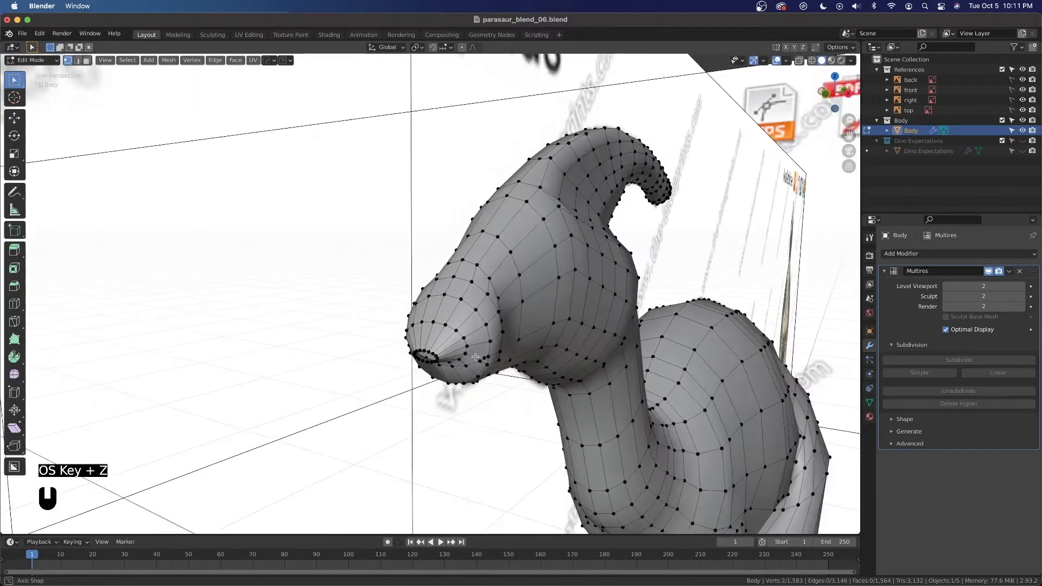
# Select the whole Body mesh and symmetrize it in the +X to -X direction
pyautogui.moveTo(531, 354); pyautogui.dragTo(483, 262, button='middle')
pyautogui.moveTo(452, 187); pyautogui.dragTo(462, 378, button='middle')
pyautogui.press('a')
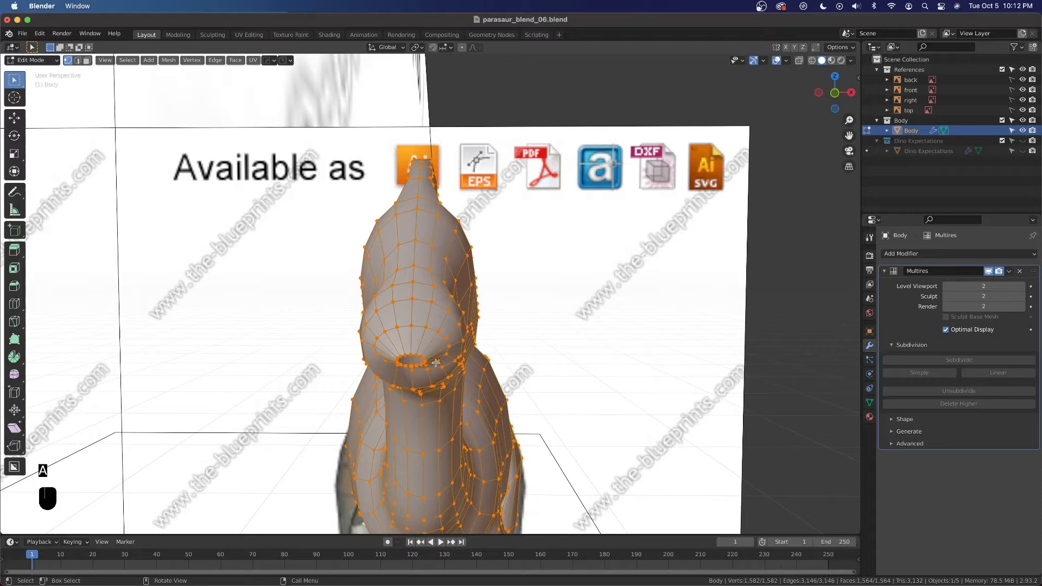
pyautogui.press('q')
pyautogui.moveTo(439, 364)
pyautogui.click(484, 362)
pyautogui.moveTo(480, 373); pyautogui.dragTo(396, 376, button='middle')
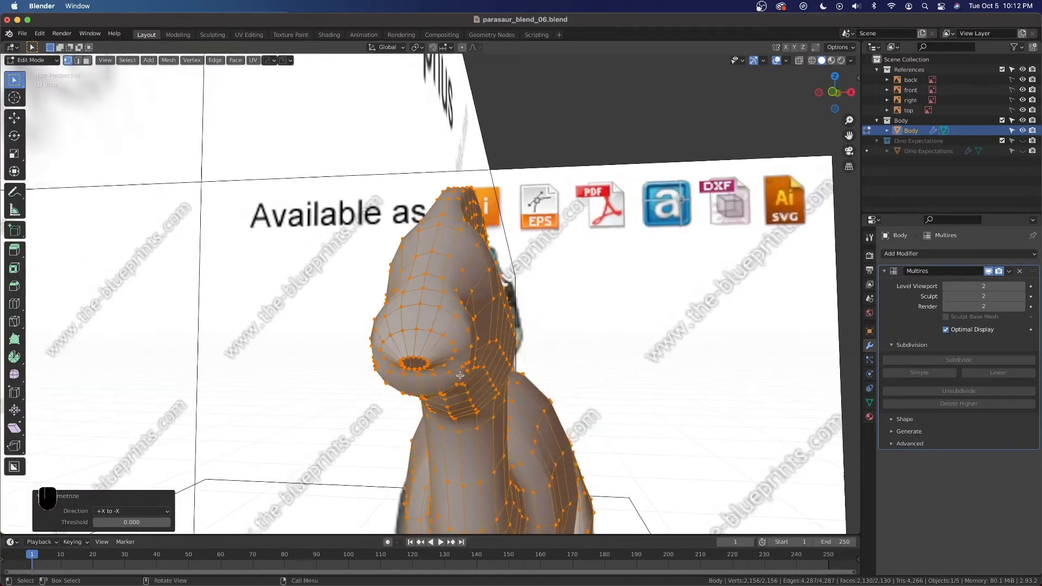
pyautogui.keyDown('alt'); pyautogui.moveTo(460, 376); pyautogui.dragTo(366, 396, button='middle'); pyautogui.keyUp('alt')
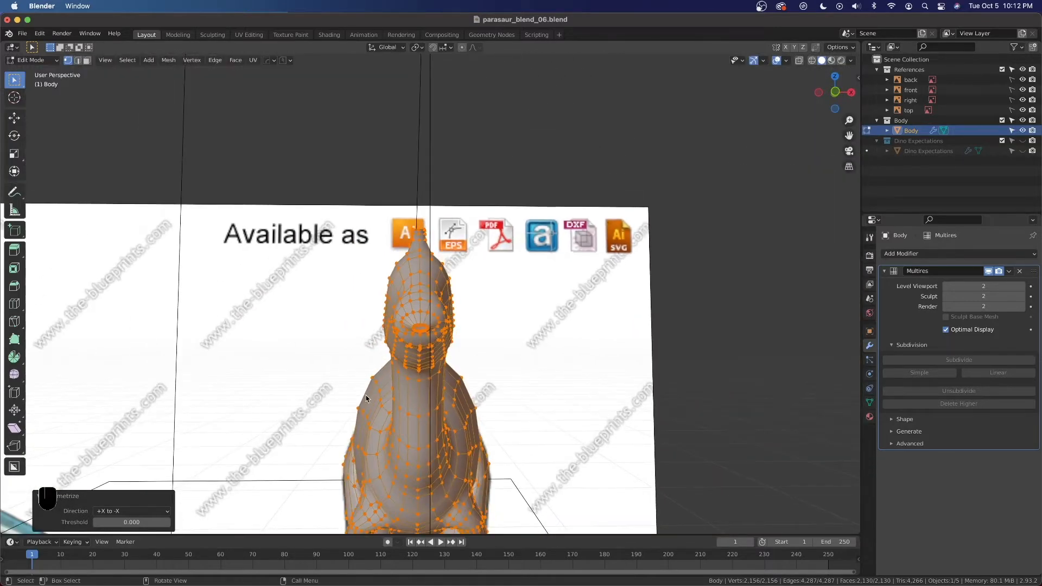
# Examine the smoothed snout and mouth cut in Object Mode from several angles and in the right view
pyautogui.press('Tab')
pyautogui.scroll(-2, 399, 433)
pyautogui.keyDown('shift'); pyautogui.moveTo(408, 441); pyautogui.dragTo(583, 378, button='middle'); pyautogui.keyUp('shift')
pyautogui.moveTo(428, 298); pyautogui.dragTo(397, 296, button='middle')
pyautogui.keyDown('shift'); pyautogui.moveTo(543, 293); pyautogui.dragTo(453, 363, button='middle'); pyautogui.keyUp('shift')
pyautogui.scroll(6, 454, 363)
pyautogui.moveTo(452, 308); pyautogui.dragTo(380, 330, button='middle')
pyautogui.scroll(4, 408, 394)
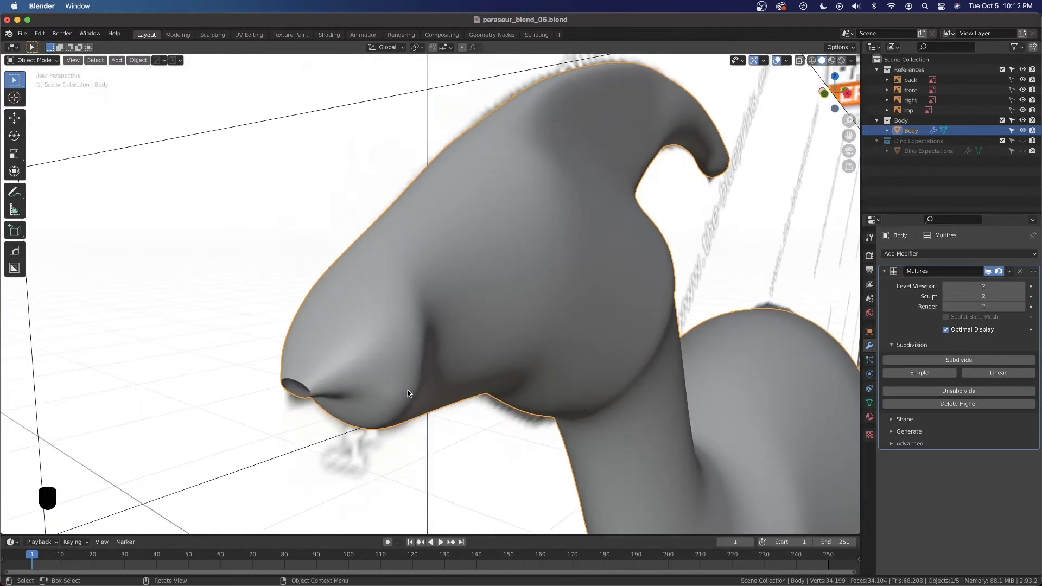
pyautogui.press('`')
pyautogui.keyDown('shift'); pyautogui.moveTo(435, 414); pyautogui.dragTo(459, 350, button='middle'); pyautogui.keyUp('shift')
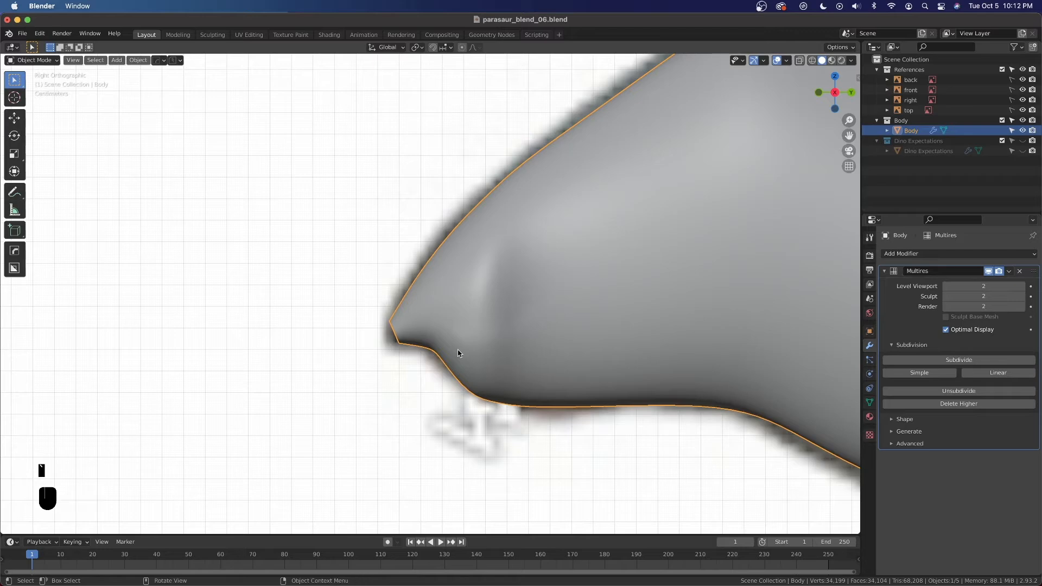
# In Edit Mode, select the vertex path along the mouth line from one mouth corner around the snout to the other
pyautogui.press('Tab')
pyautogui.moveTo(531, 348); pyautogui.dragTo(429, 350, button='middle')
pyautogui.press('`')
pyautogui.click(481, 368)
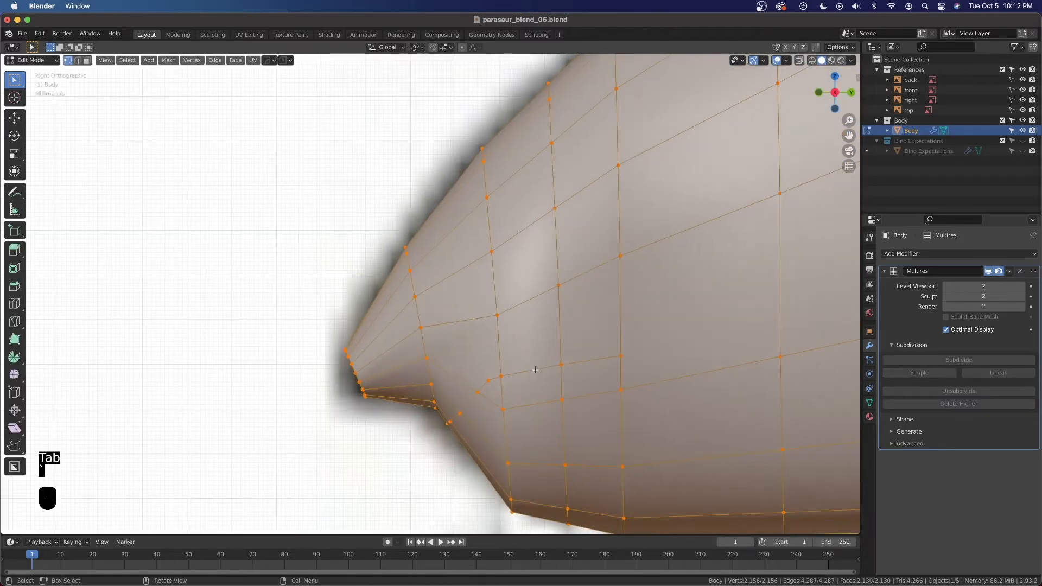
pyautogui.click(620, 359)
pyautogui.scroll(-3, 620, 359)
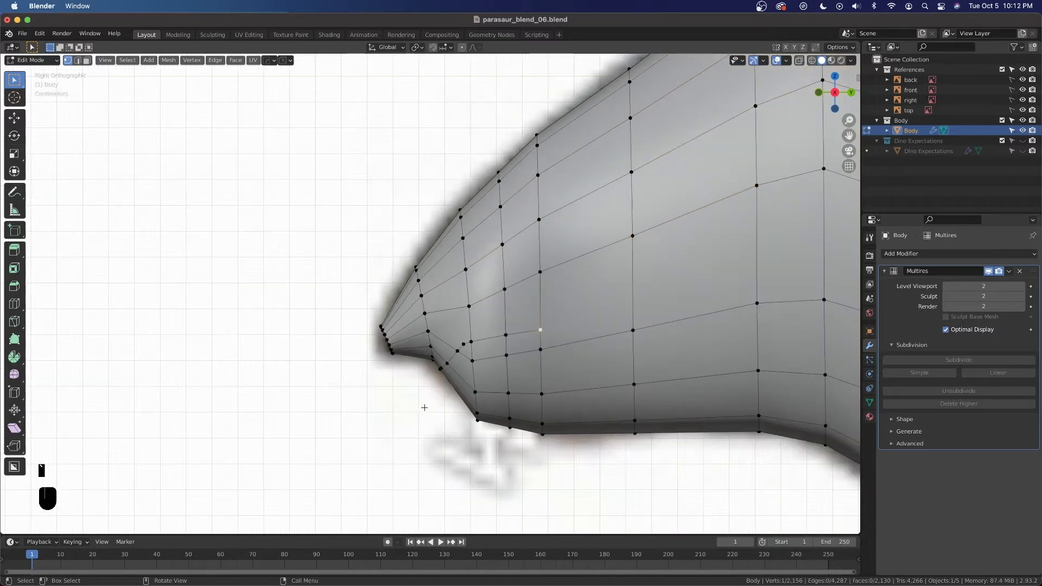
pyautogui.moveTo(498, 310); pyautogui.dragTo(380, 384, button='middle')
pyautogui.moveTo(469, 364); pyautogui.dragTo(502, 367, button='middle')
pyautogui.keyDown('shift'); pyautogui.moveTo(271, 376); pyautogui.dragTo(322, 347, button='middle'); pyautogui.keyUp('shift')
pyautogui.keyDown('ctrl'); pyautogui.click(453, 378); pyautogui.keyUp('ctrl')
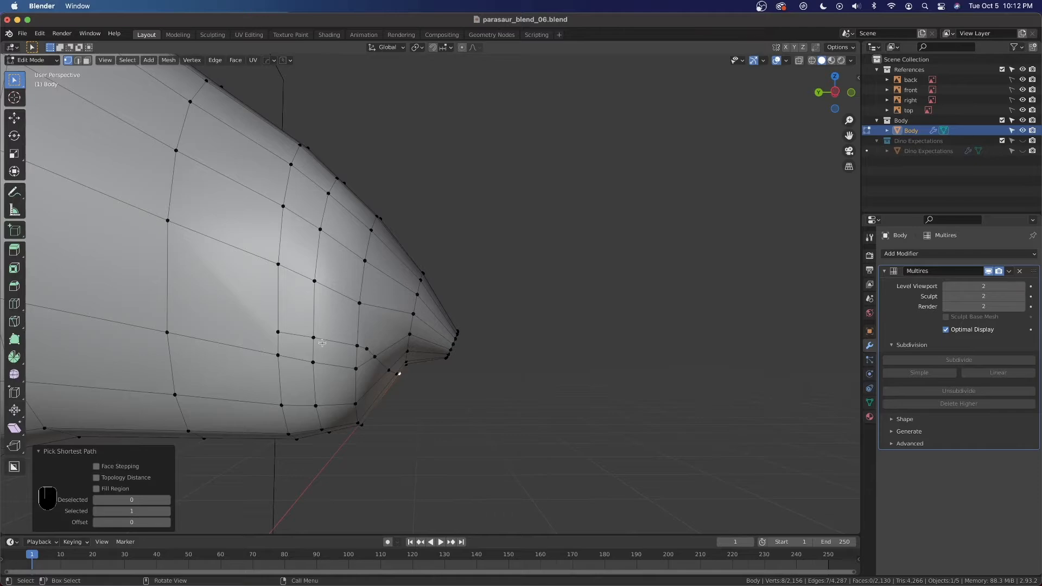
pyautogui.keyDown('ctrl'); pyautogui.click(277, 332); pyautogui.keyUp('ctrl')
pyautogui.moveTo(442, 386); pyautogui.dragTo(370, 386, button='middle')
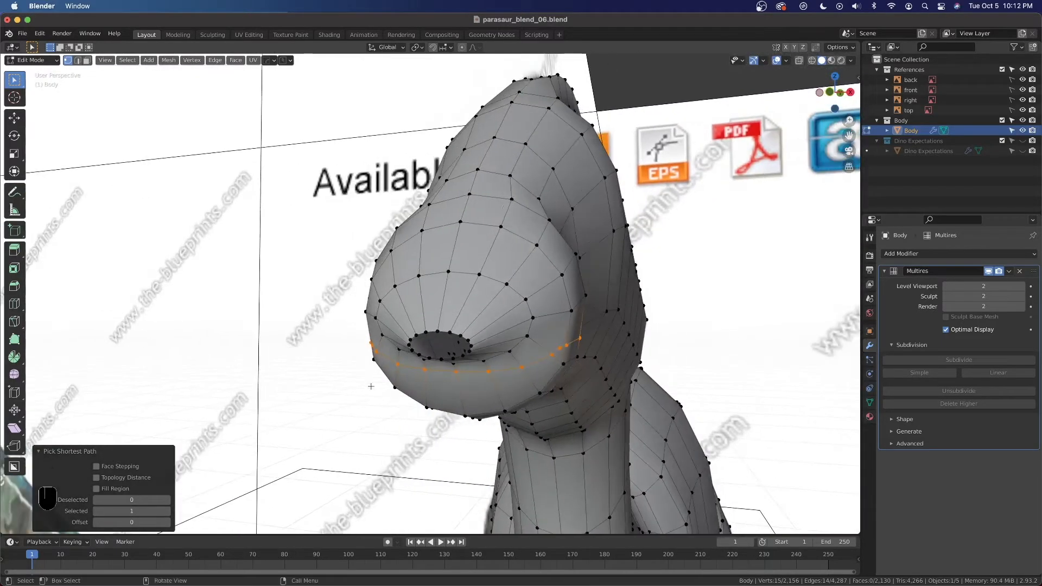
# Rip the mesh along the selected mouth line, leaving the ripped vertices in place
pyautogui.press('`')
pyautogui.hotkey('alt', 'z')
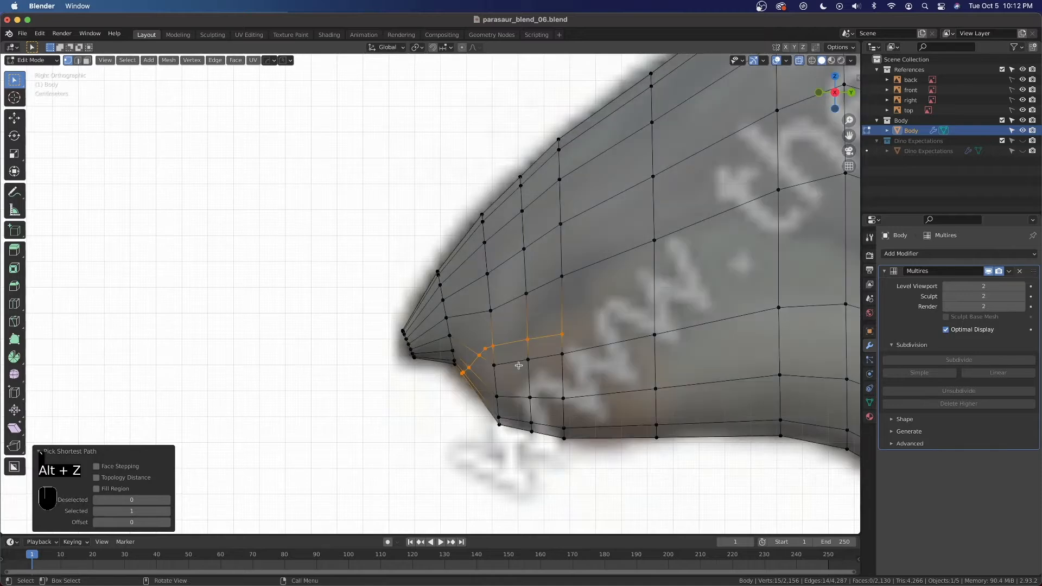
pyautogui.hotkey('alt', 'z')
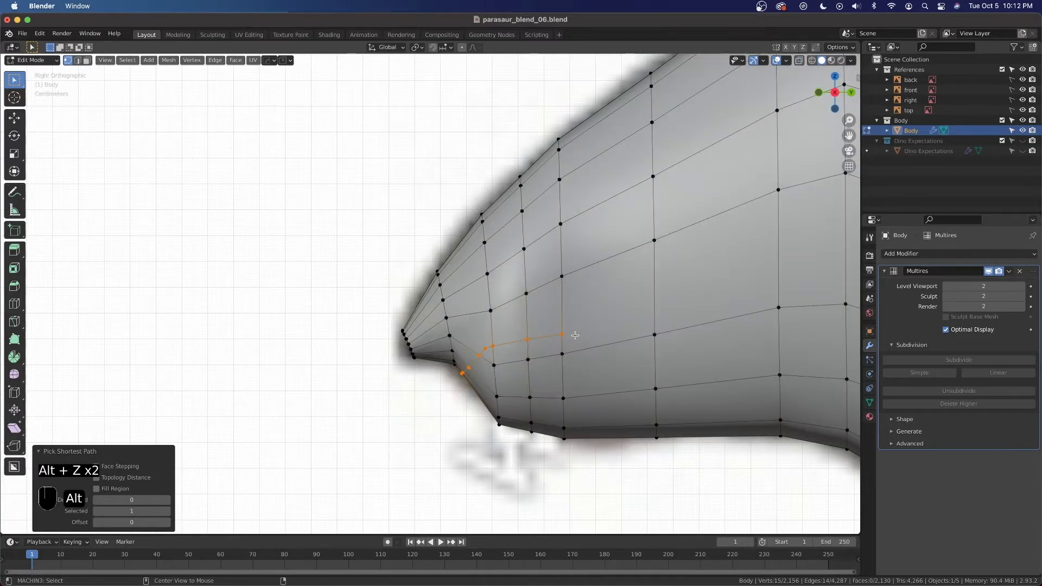
pyautogui.moveTo(453, 368); pyautogui.dragTo(447, 392, button='middle')
pyautogui.scroll(2, 491, 356)
pyautogui.scroll(1, 447, 391)
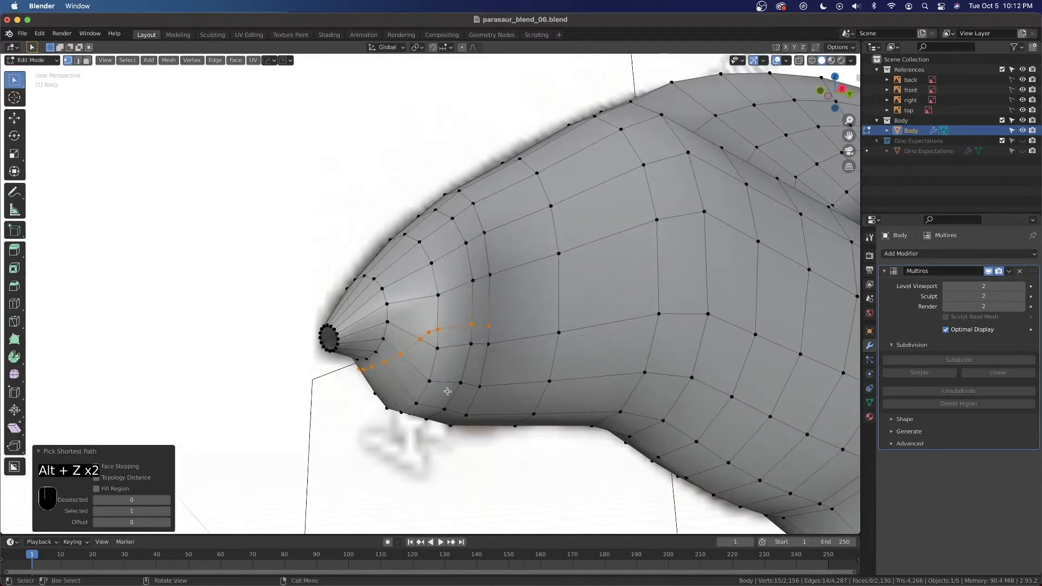
pyautogui.press('v')
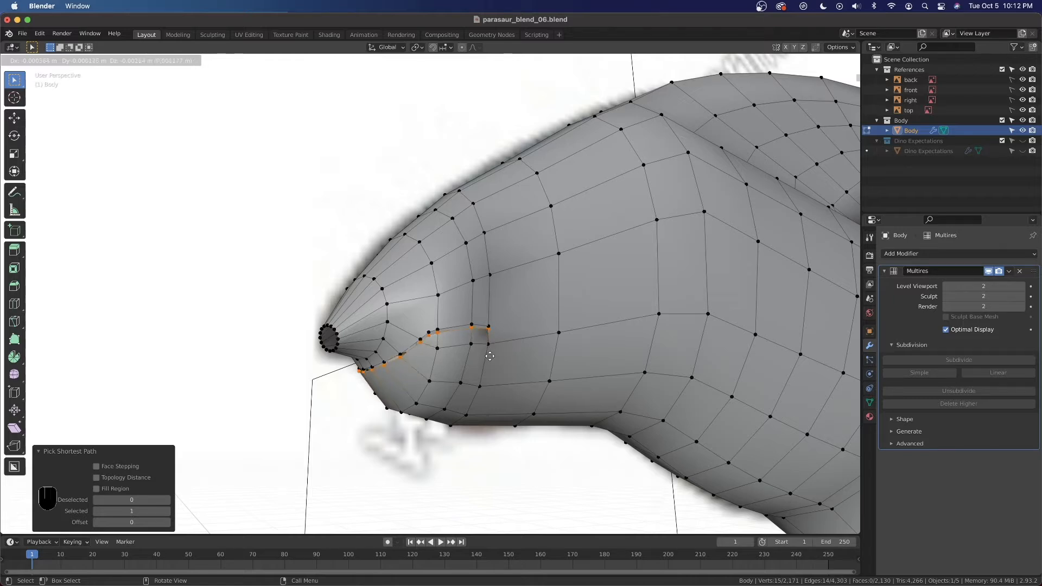
pyautogui.rightClick(489, 356)
pyautogui.scroll(1, 488, 355)
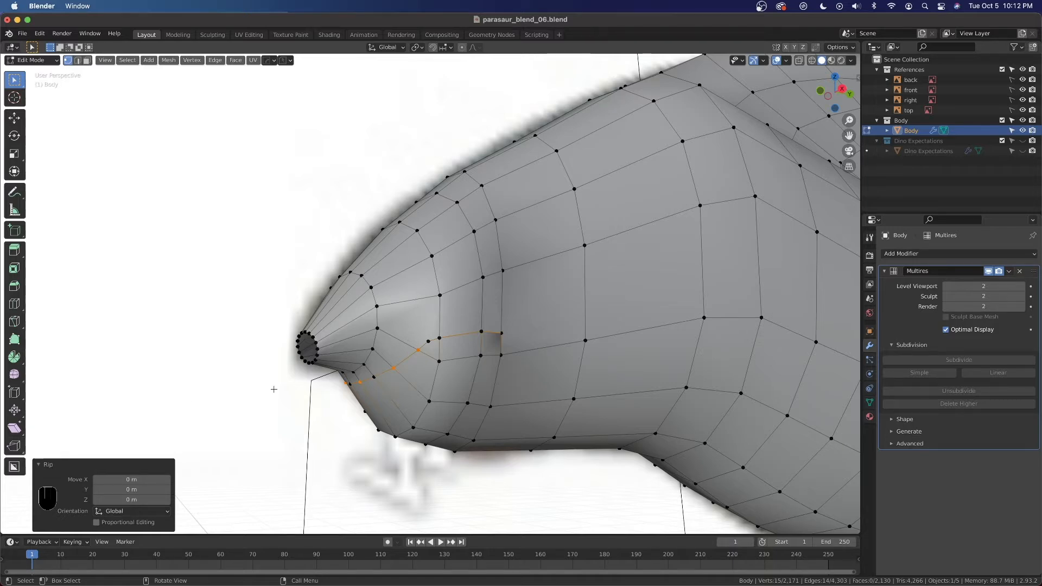
# In right view, move the ripped edge slightly down along Z and select the two vertices at the near mouth corner
pyautogui.press('`')
pyautogui.click(504, 353)
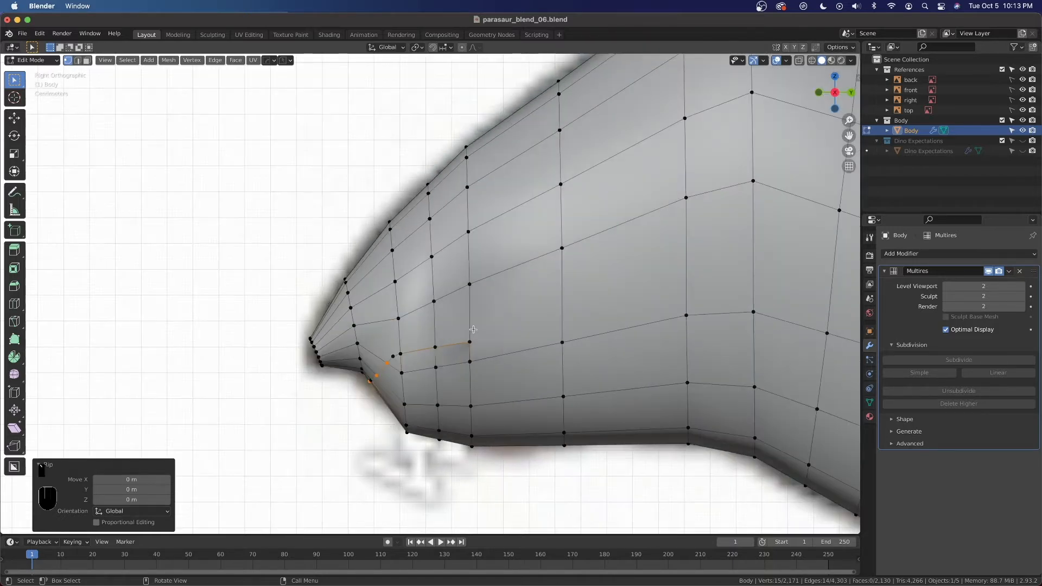
pyautogui.press('g')
pyautogui.press('z')
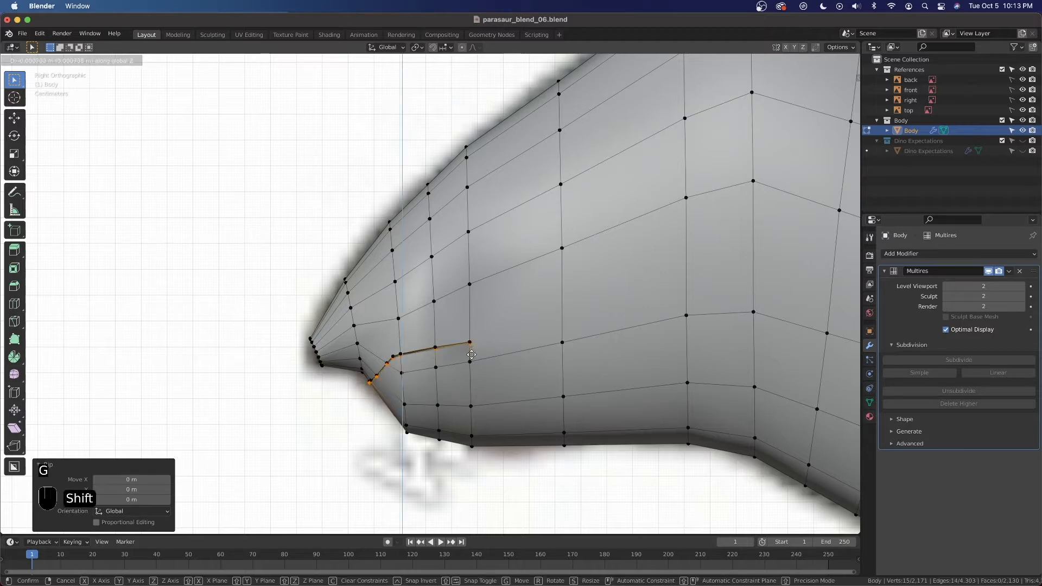
pyautogui.click(467, 385)
pyautogui.scroll(4, 470, 382)
pyautogui.moveTo(528, 384); pyautogui.dragTo(500, 418)
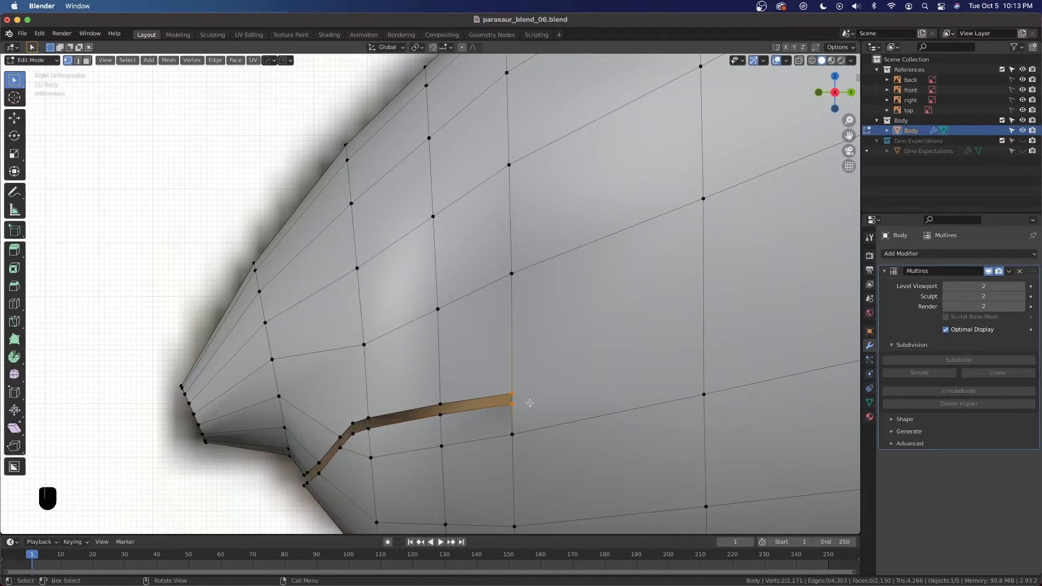
# Try merging the two corner vertices at center, undo it, and inspect the open mouth slit in Object Mode
pyautogui.press('m')
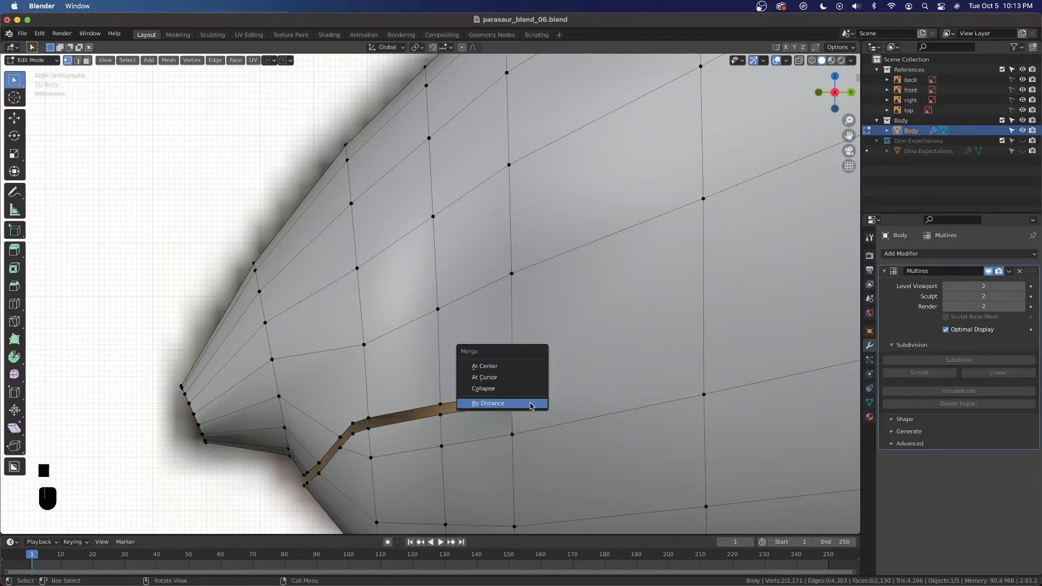
pyautogui.click(526, 370)
pyautogui.scroll(-3, 415, 406)
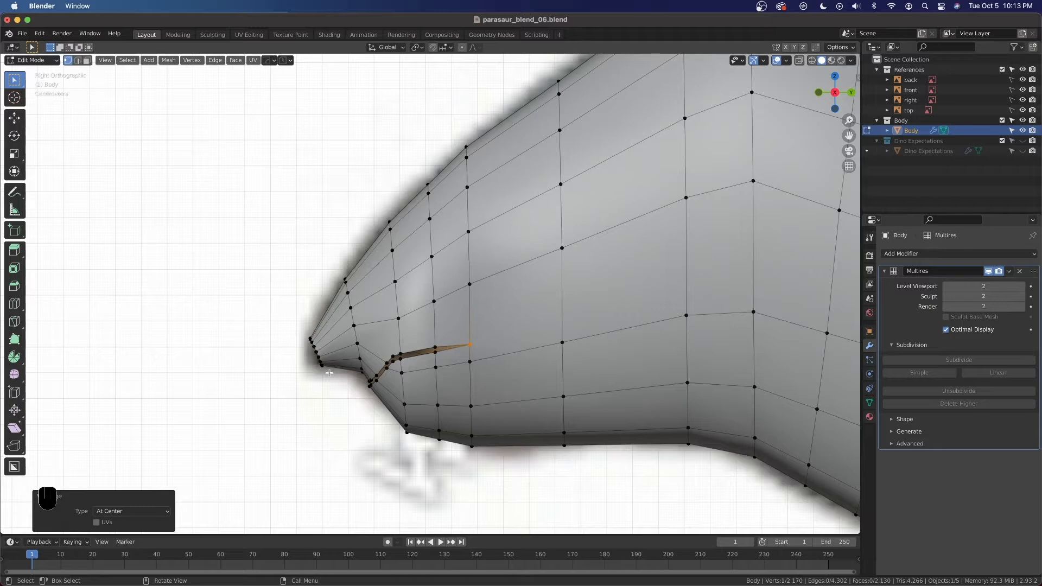
pyautogui.press('super+z')
pyautogui.press('Tab')
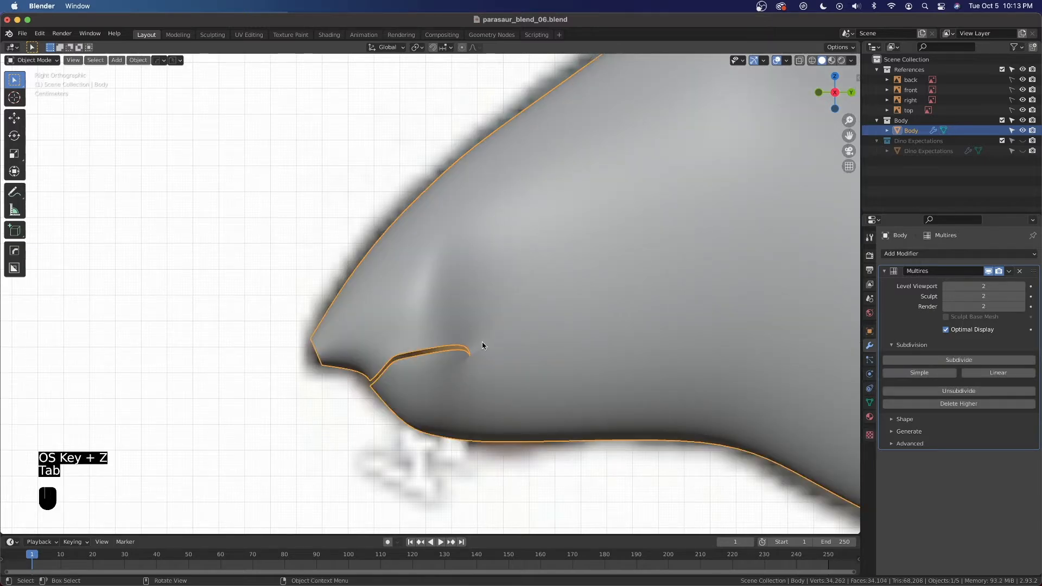
pyautogui.moveTo(487, 361); pyautogui.dragTo(412, 334, button='middle')
pyautogui.press('`')
pyautogui.scroll(3, 494, 337)
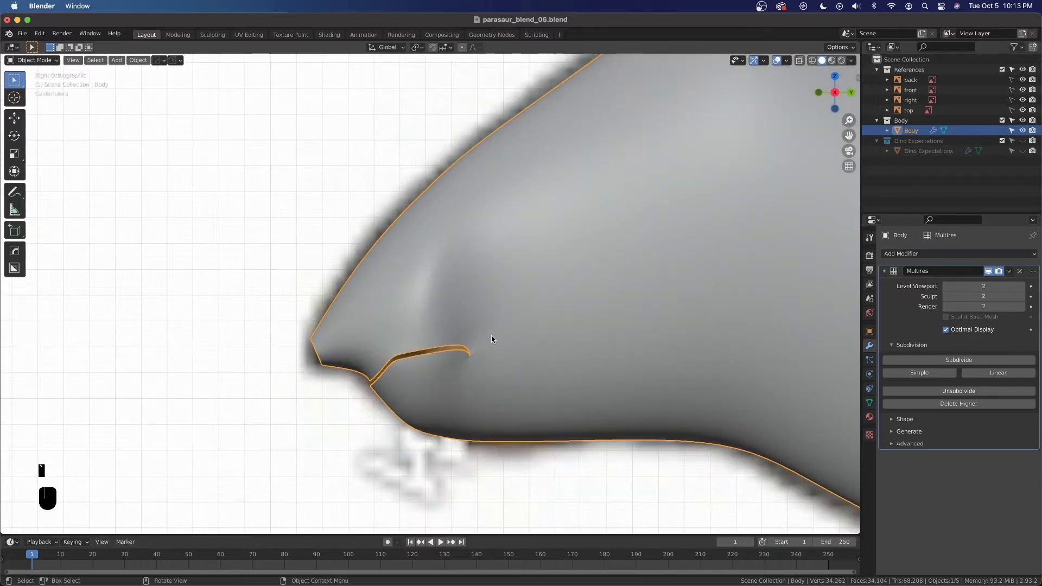
# Merge the paired vertices at center at the mouth corner on each side of the head
pyautogui.press('Tab')
pyautogui.scroll(4, 495, 366)
pyautogui.press('m')
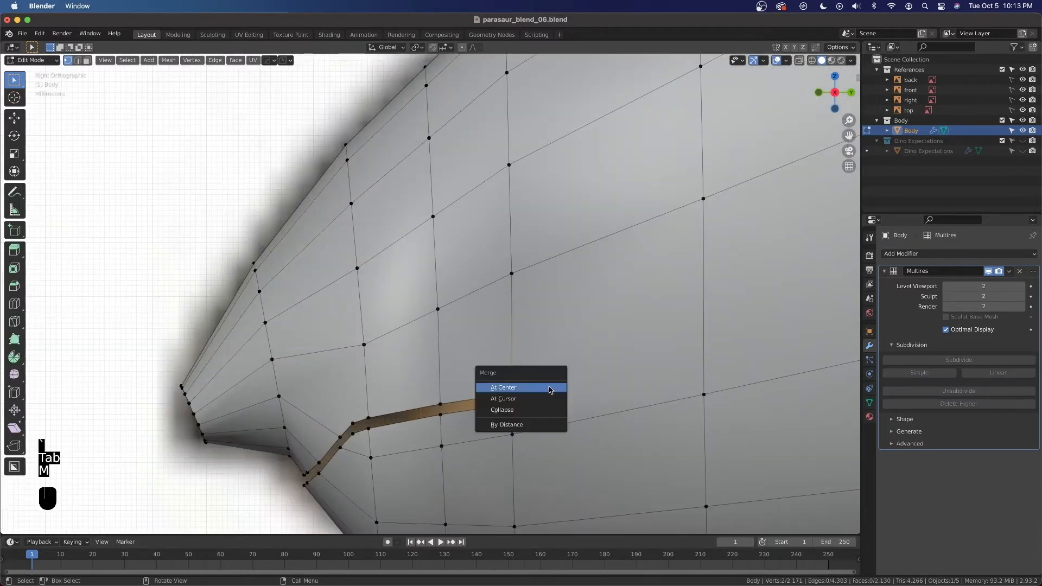
pyautogui.click(550, 390)
pyautogui.scroll(-4, 543, 380)
pyautogui.moveTo(543, 380); pyautogui.dragTo(484, 345, button='middle')
pyautogui.moveTo(367, 332); pyautogui.dragTo(348, 351)
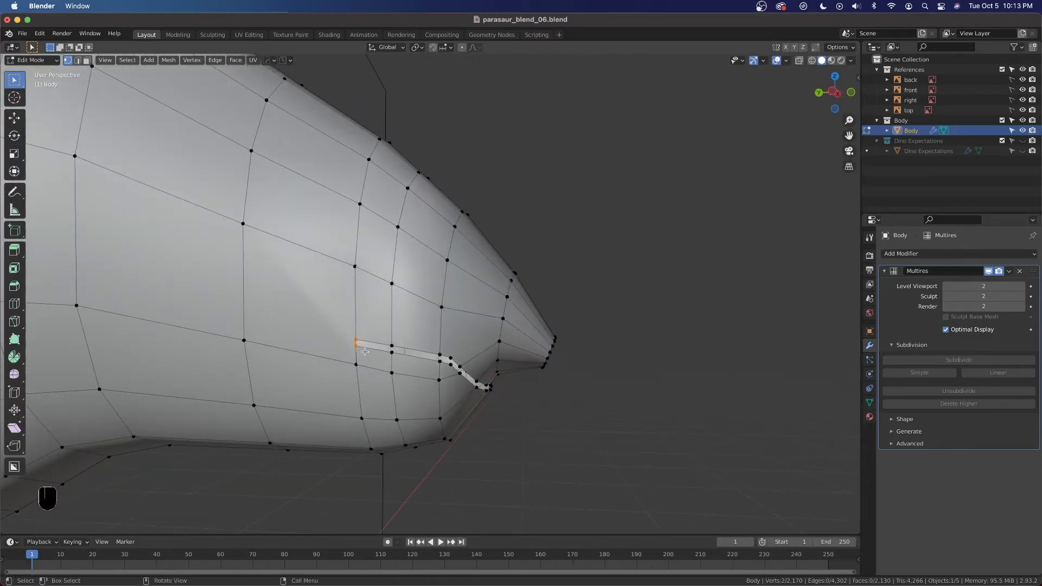
pyautogui.press('m')
pyautogui.click(361, 350)
pyautogui.moveTo(369, 351); pyautogui.dragTo(392, 354, button='middle')
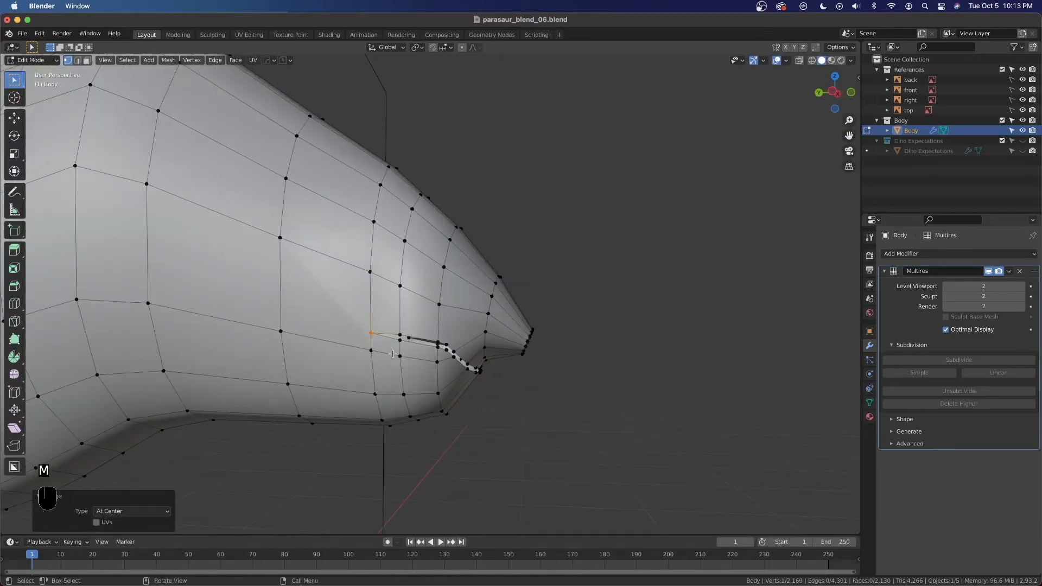
# Inspect the mouth slit on the smoothed head in Object Mode and save the blend file
pyautogui.scroll(-3, 552, 347)
pyautogui.moveTo(551, 347); pyautogui.dragTo(492, 356, button='middle')
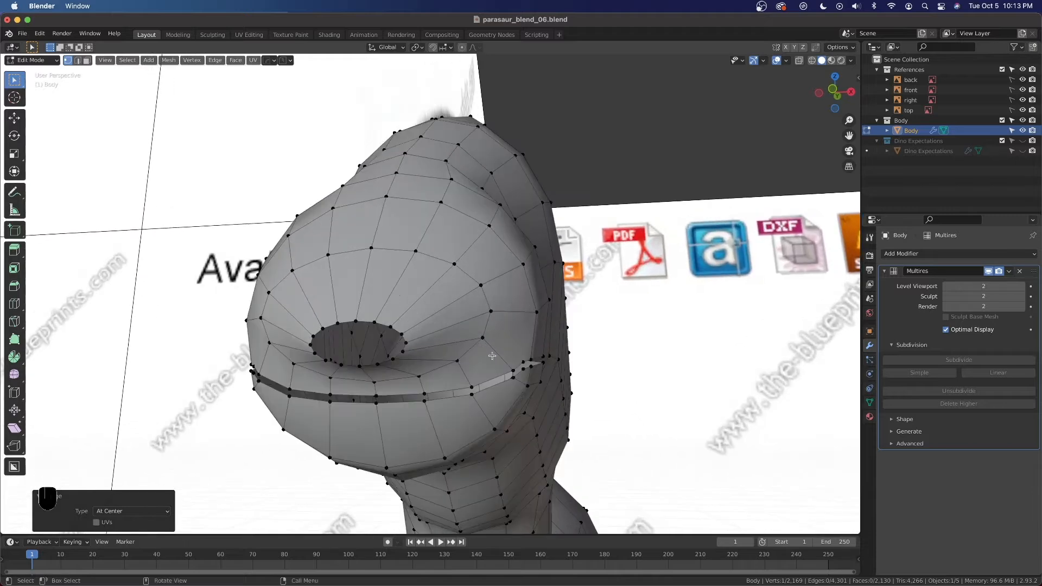
pyautogui.press('Tab')
pyautogui.moveTo(512, 402); pyautogui.dragTo(304, 217, button='middle')
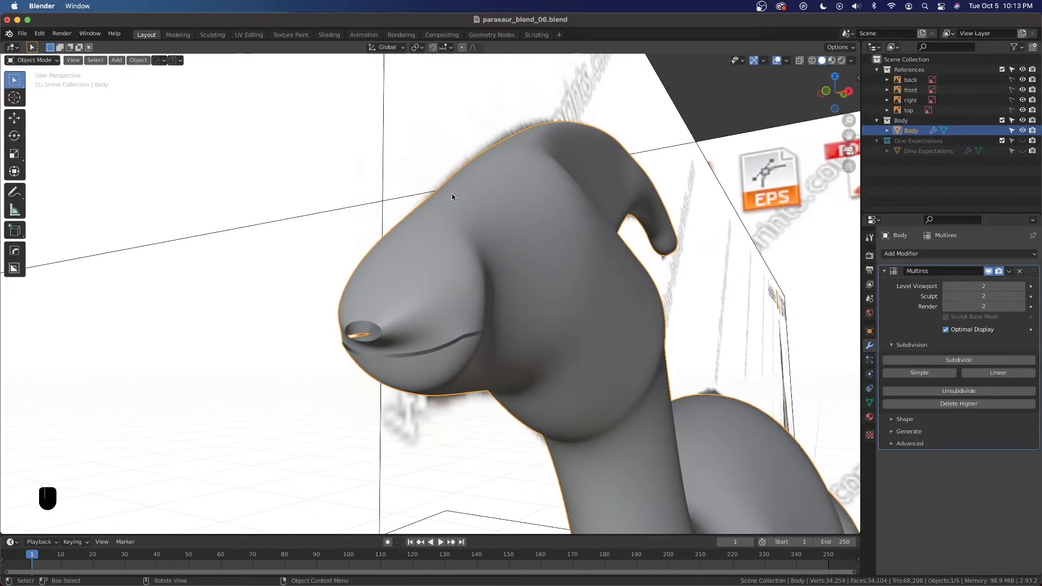
pyautogui.press('super+s')
pyautogui.click(180, 60)
pyautogui.scroll(3, 510, 363)
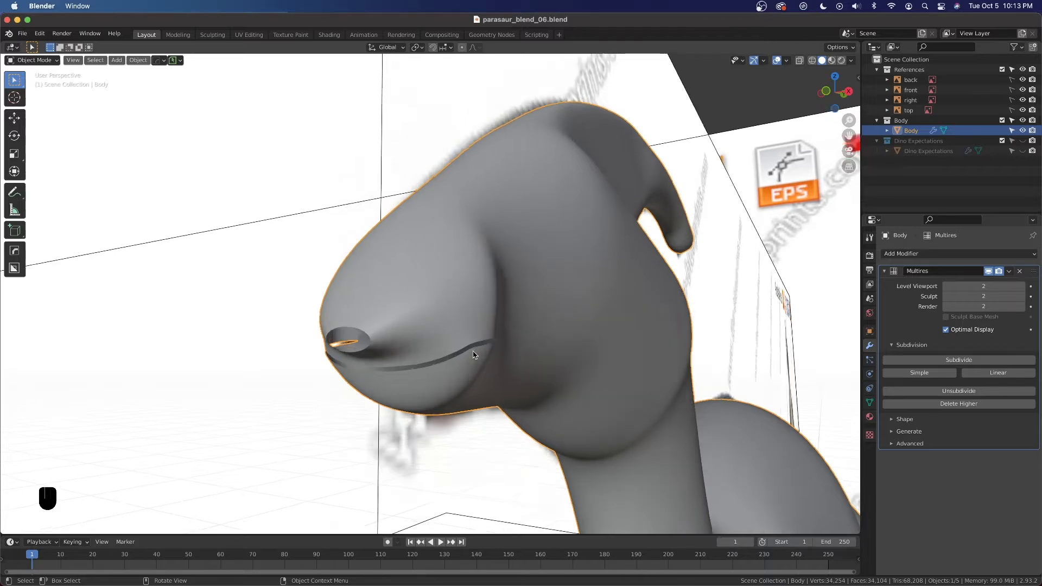
pyautogui.scroll(-1, 470, 357)
pyautogui.moveTo(394, 347); pyautogui.dragTo(433, 344, button='middle')
# In front view, connect the outermost vertices on both sides of the snout-tip opening with an edge
pyautogui.press('`')
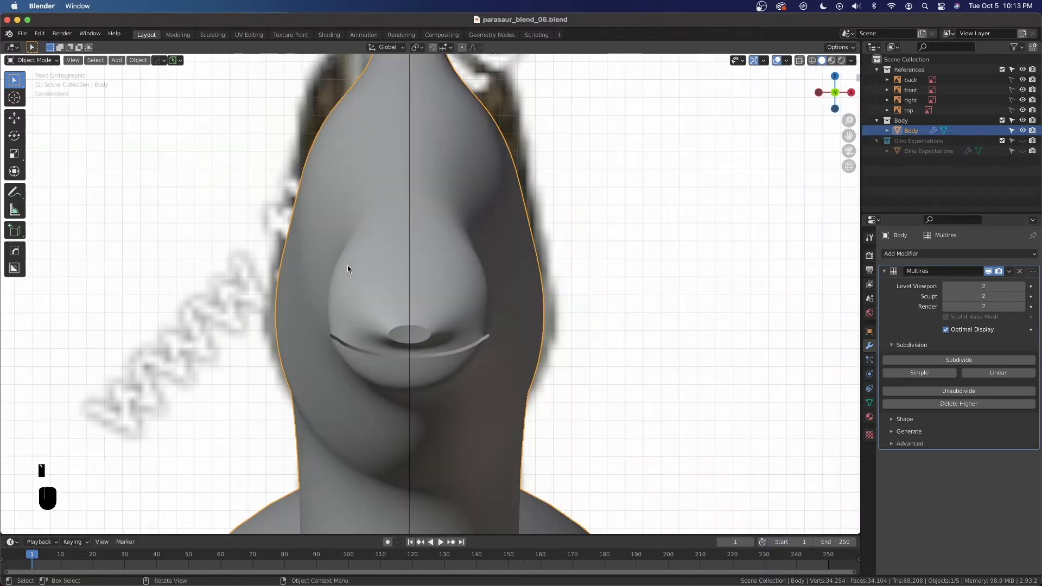
pyautogui.scroll(2, 349, 267)
pyautogui.press('Tab')
pyautogui.scroll(2, 417, 354)
pyautogui.keyDown('shift'); pyautogui.moveTo(423, 347); pyautogui.dragTo(459, 280, button='middle'); pyautogui.keyUp('shift')
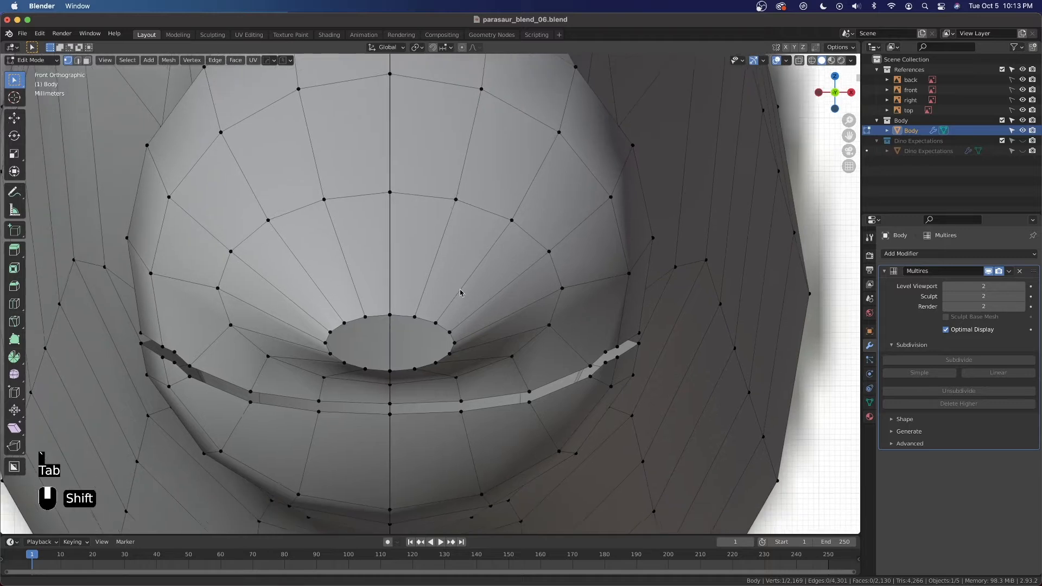
pyautogui.scroll(2, 460, 297)
pyautogui.keyDown('shift'); pyautogui.moveTo(475, 387); pyautogui.dragTo(596, 296, button='middle'); pyautogui.keyUp('shift')
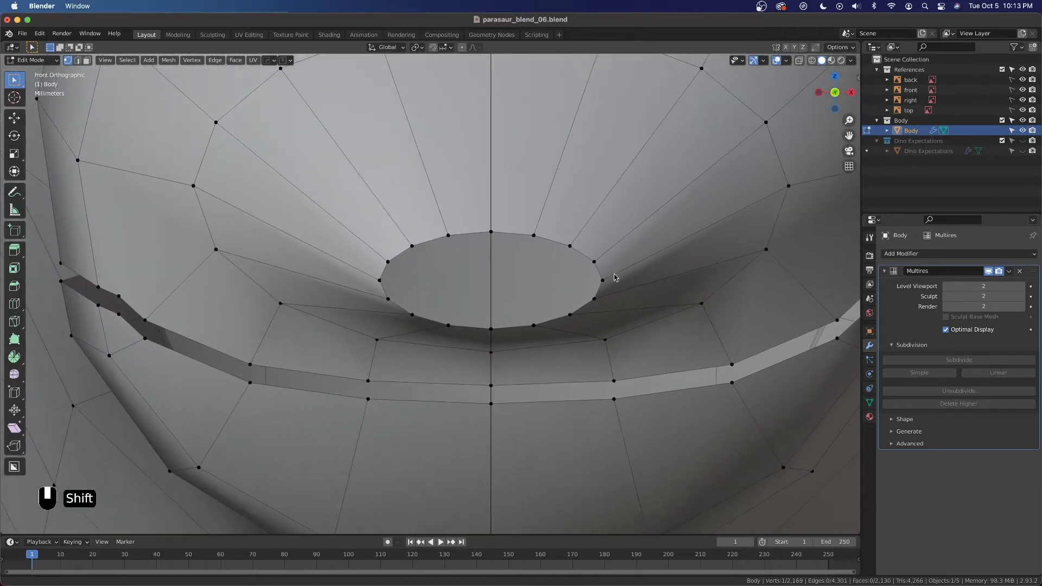
pyautogui.click(604, 281)
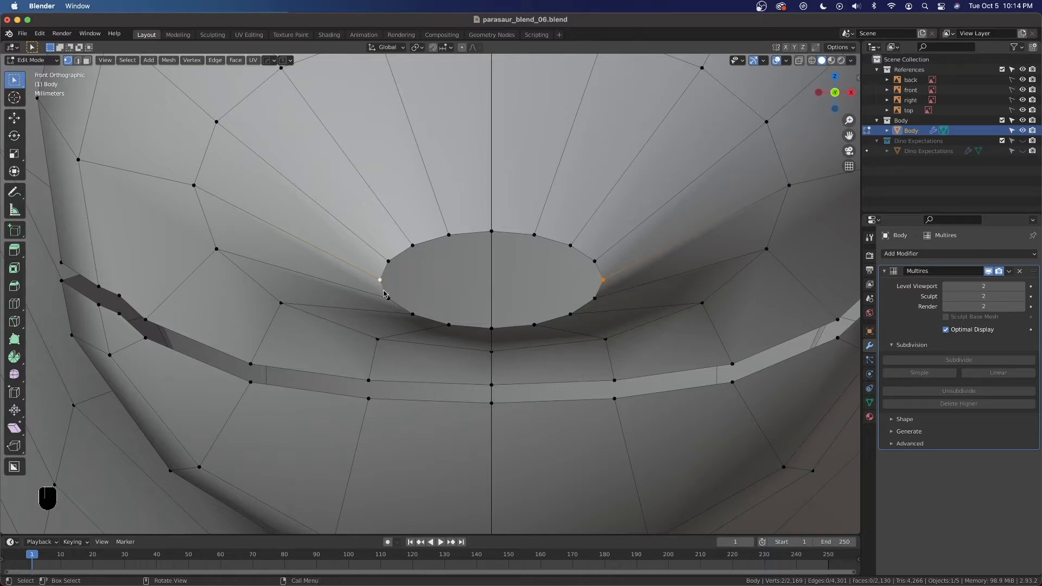
pyautogui.press('f')
# Select the opening's upper rim vertices between the new edge's ends and divide that edge with 7 loop cuts
pyautogui.click(388, 261)
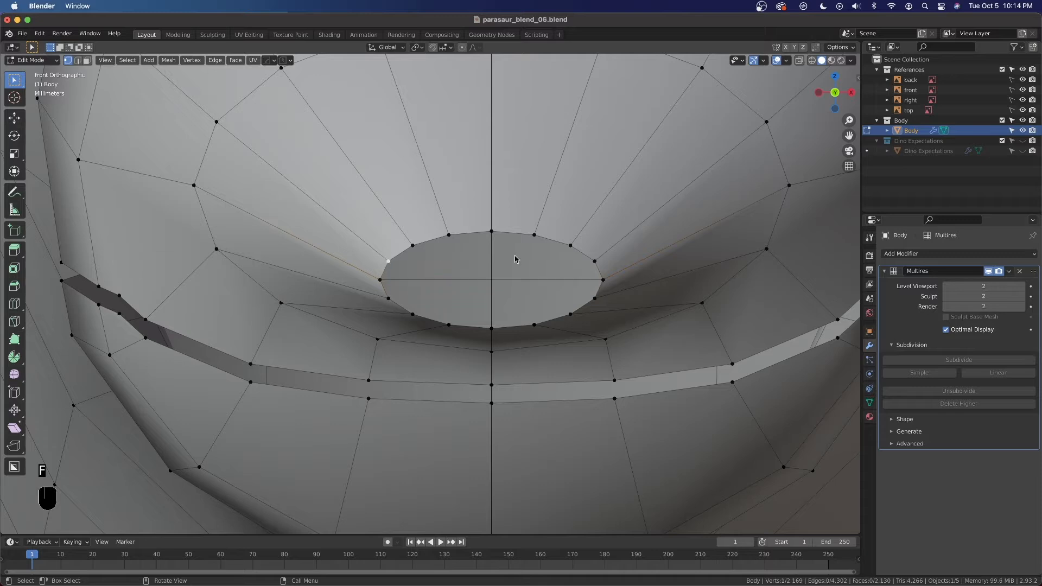
pyautogui.keyDown('ctrl'); pyautogui.click(594, 261); pyautogui.keyUp('ctrl')
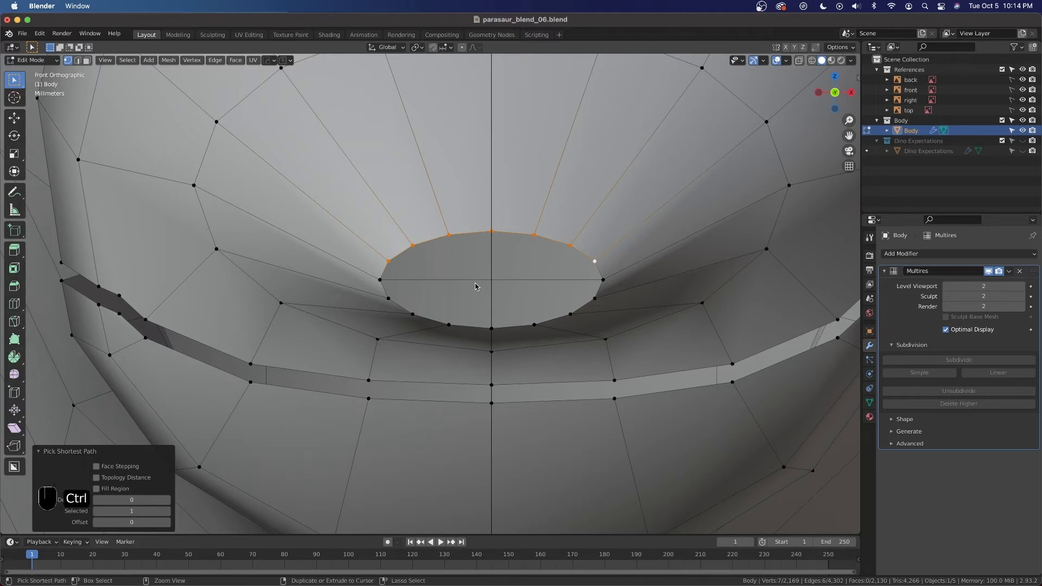
pyautogui.hotkey('ctrl', 'r')
pyautogui.press('7')
pyautogui.press('Return')
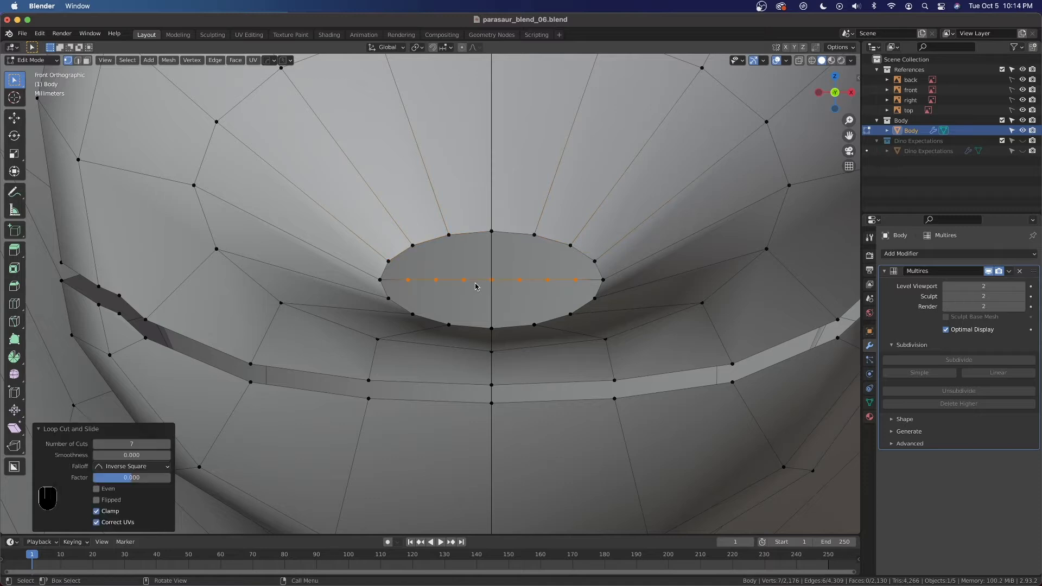
pyautogui.click(604, 280)
pyautogui.keyDown('shift'); pyautogui.click(595, 261); pyautogui.keyUp('shift')
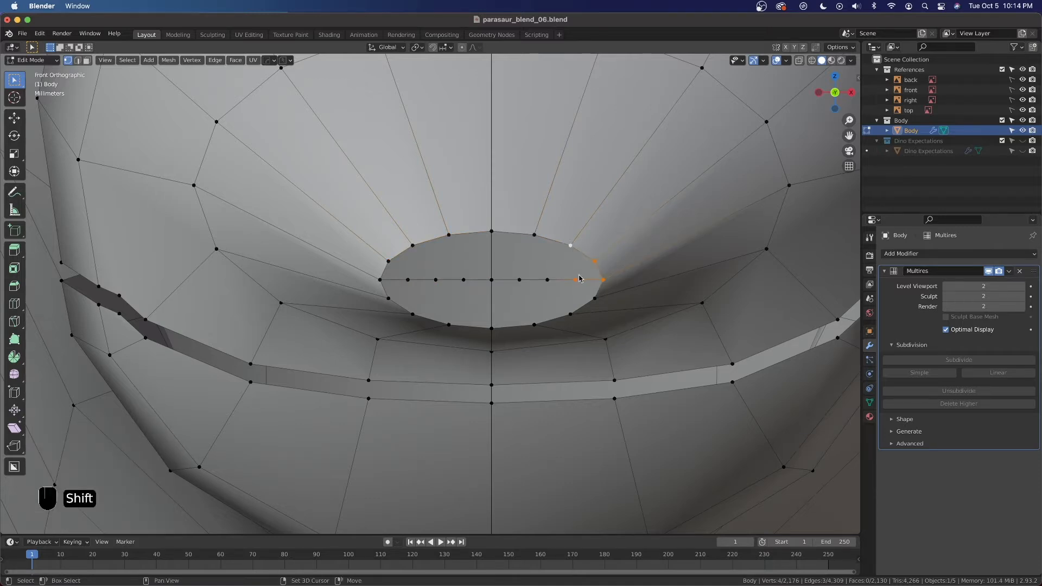
pyautogui.press('f')
pyautogui.keyDown('shift'); pyautogui.click(571, 246); pyautogui.keyUp('shift')
pyautogui.press('f')
pyautogui.press('f')
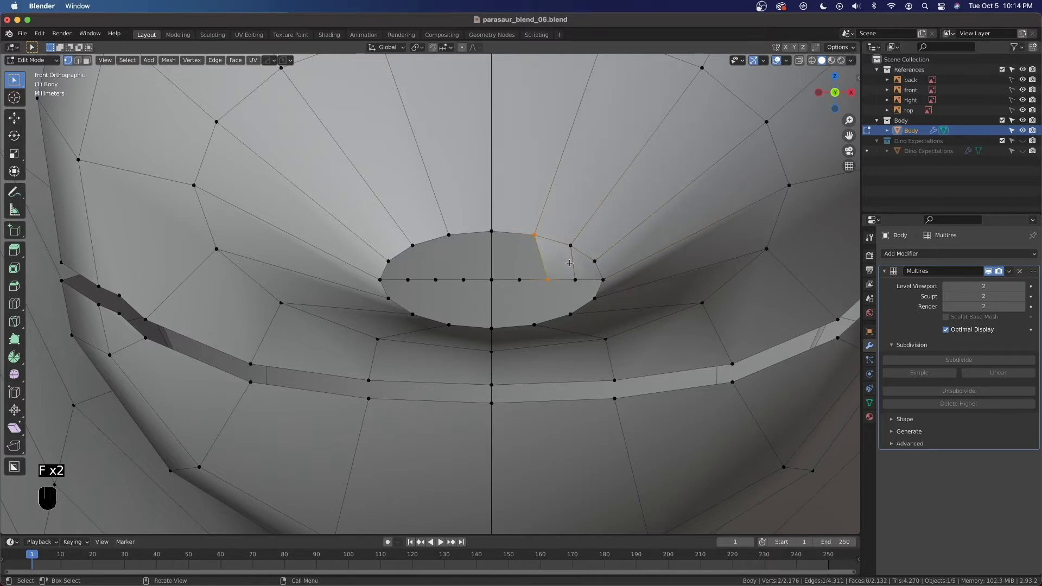
pyautogui.press('f')
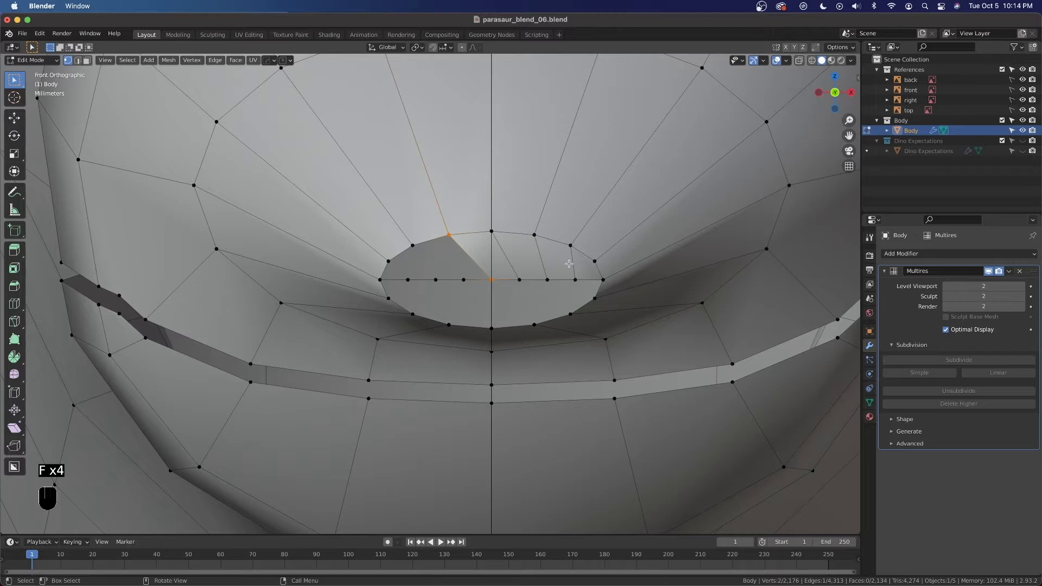
pyautogui.press('super+z')
pyautogui.press('super+z')
pyautogui.press('super+z')
pyautogui.press('super+z')
pyautogui.press('super+z')
pyautogui.press('super+z')
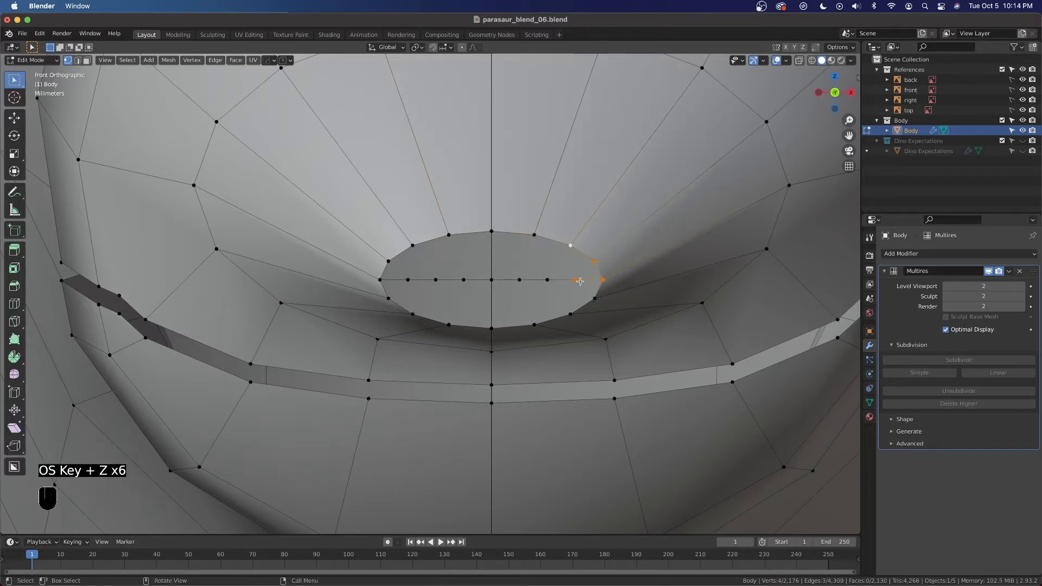
# Dissolve the rightmost inner vertex on the edge that divides the snout-tip opening
pyautogui.click(577, 281)
pyautogui.press('x')
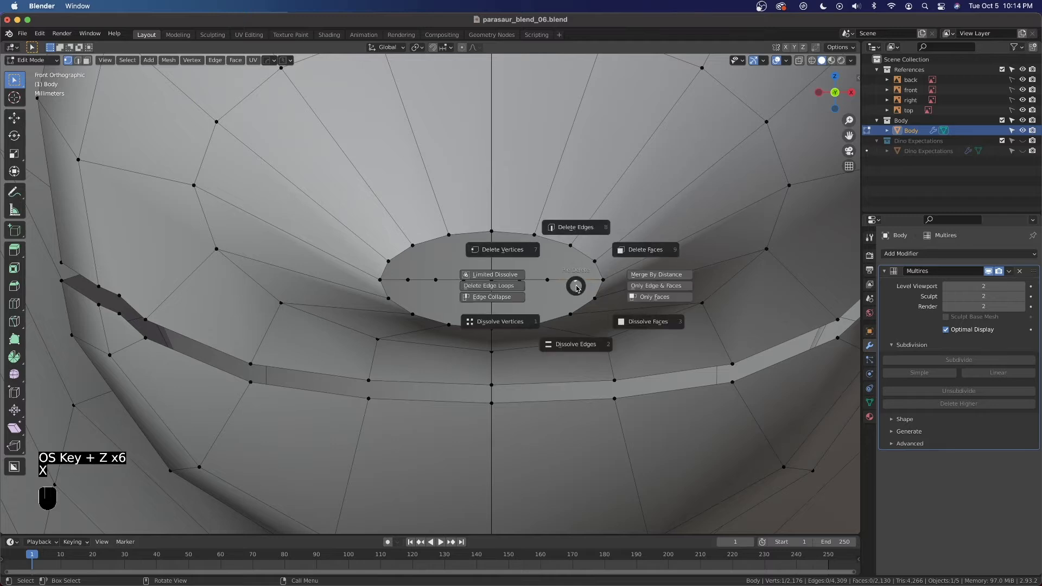
pyautogui.click(558, 301)
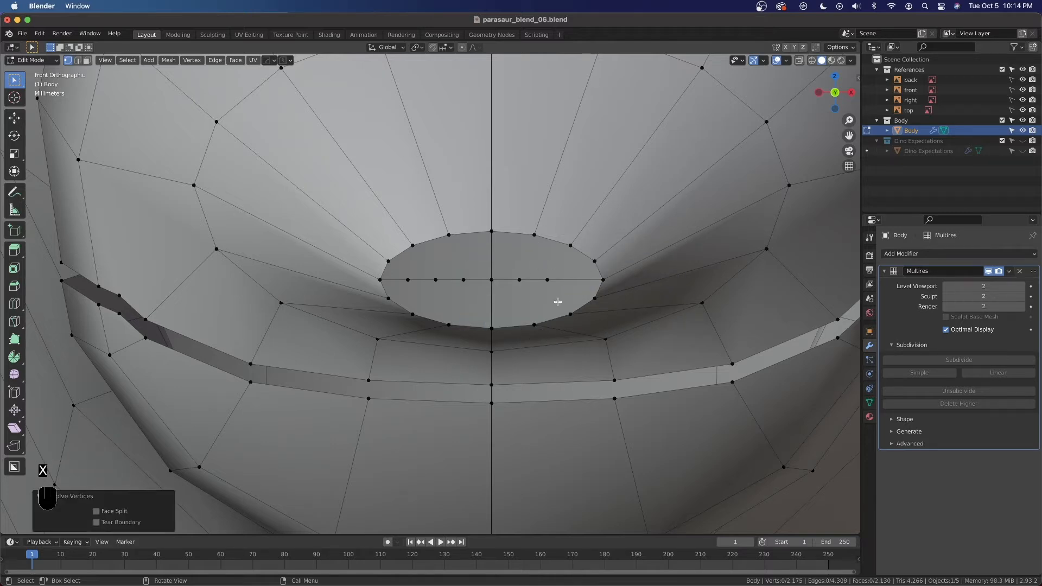
# Evenly space the vertices along the full dividing edge, from one corner of the opening to the other, with LoopTools Space
pyautogui.click(532, 286)
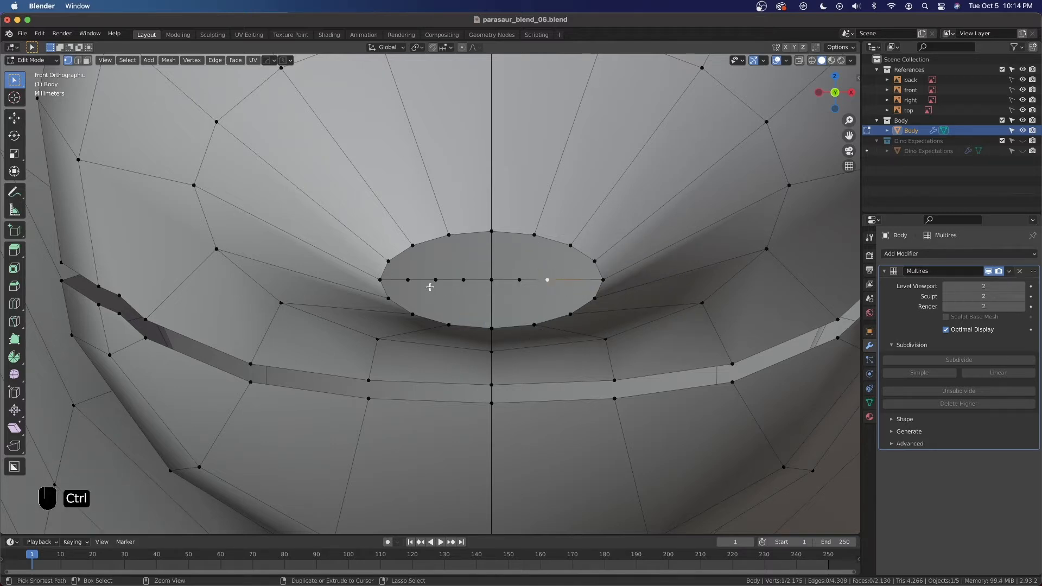
pyautogui.keyDown('ctrl'); pyautogui.click(408, 280); pyautogui.keyUp('ctrl')
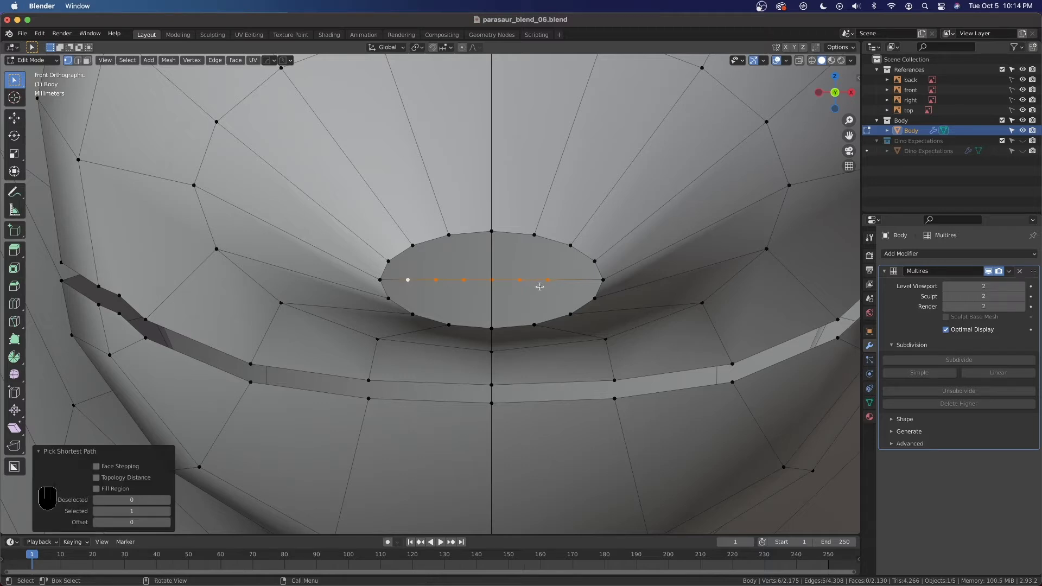
pyautogui.rightClick(502, 279)
pyautogui.moveTo(506, 269)
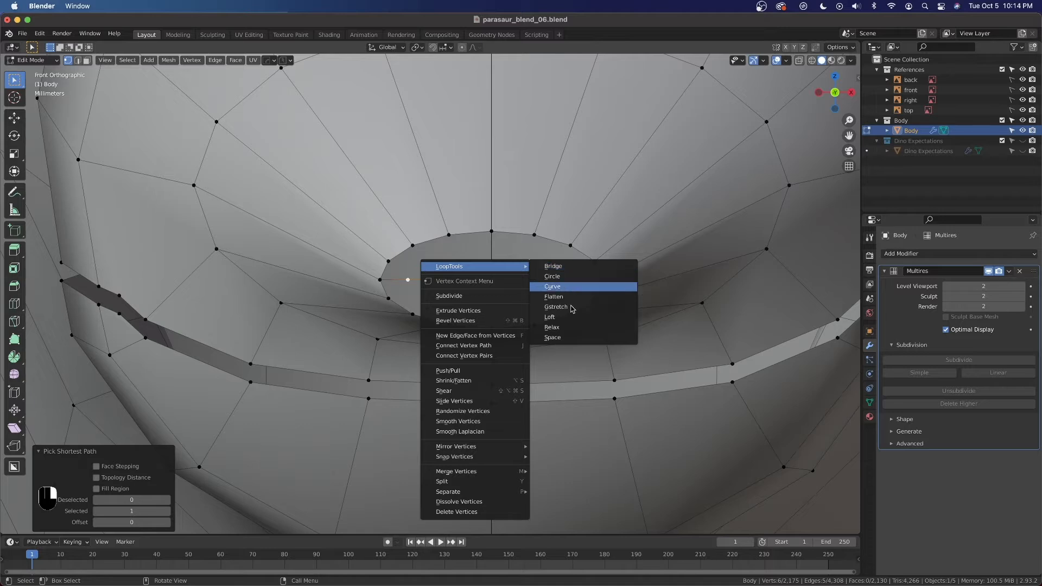
pyautogui.click(570, 338)
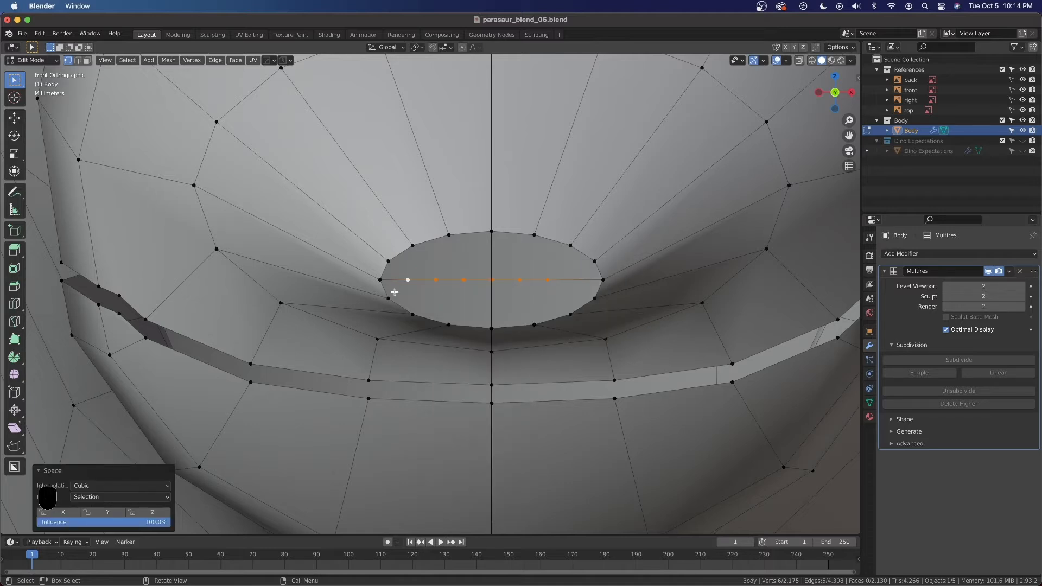
pyautogui.click(382, 283)
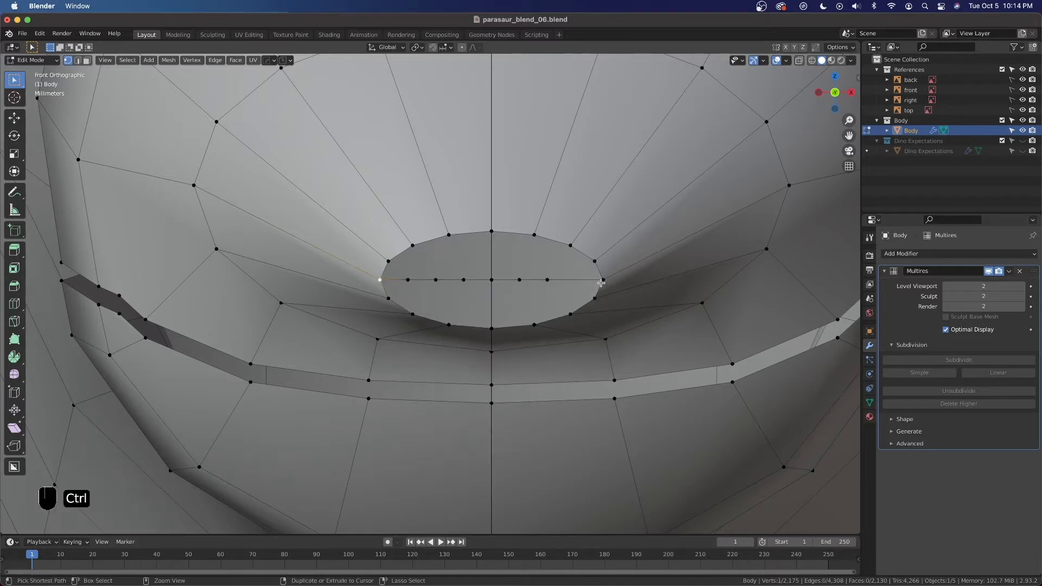
pyautogui.keyDown('ctrl'); pyautogui.click(601, 283); pyautogui.keyUp('ctrl')
pyautogui.rightClick(562, 282)
pyautogui.moveTo(564, 282)
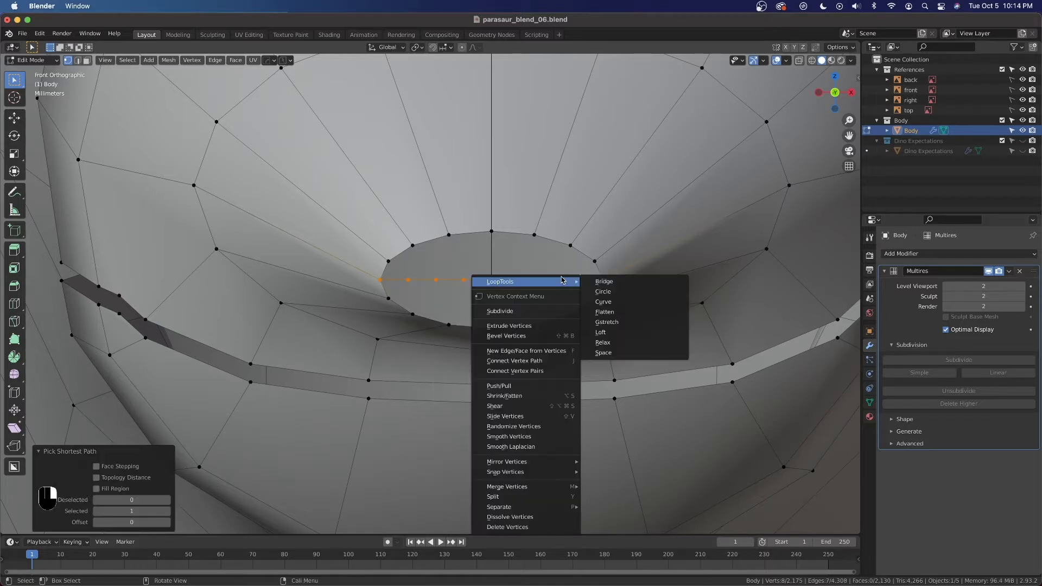
pyautogui.click(609, 351)
# Fill the opening's upper half with four consecutive faces, starting at the right corner and continuing past the centre line
pyautogui.scroll(3, 569, 313)
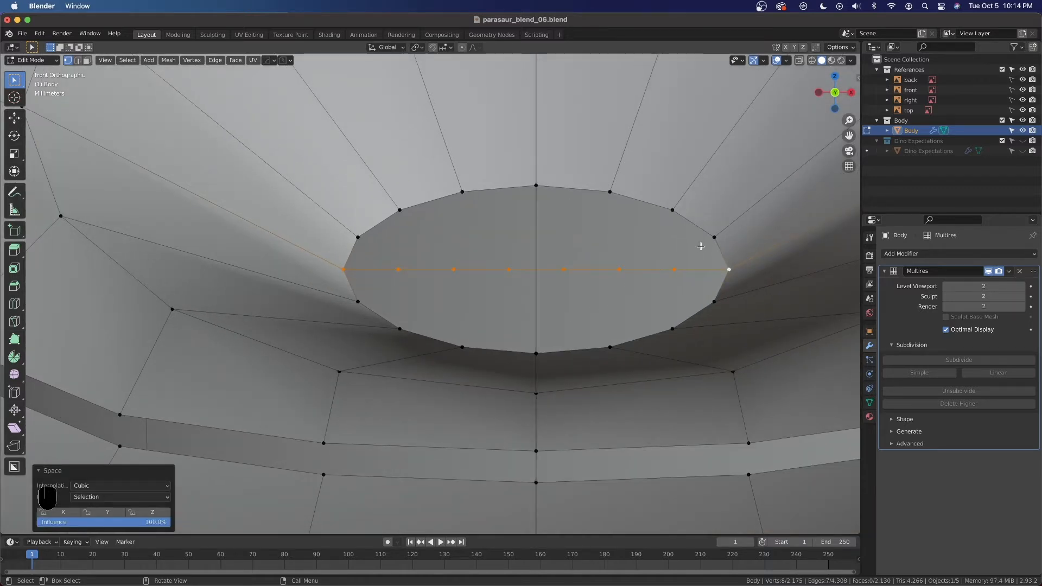
pyautogui.click(714, 239)
pyautogui.keyDown('shift'); pyautogui.click(722, 269); pyautogui.keyUp('shift')
pyautogui.keyDown('shift'); pyautogui.click(673, 270); pyautogui.keyUp('shift')
pyautogui.keyDown('shift'); pyautogui.click(672, 211); pyautogui.keyUp('shift')
pyautogui.press('f')
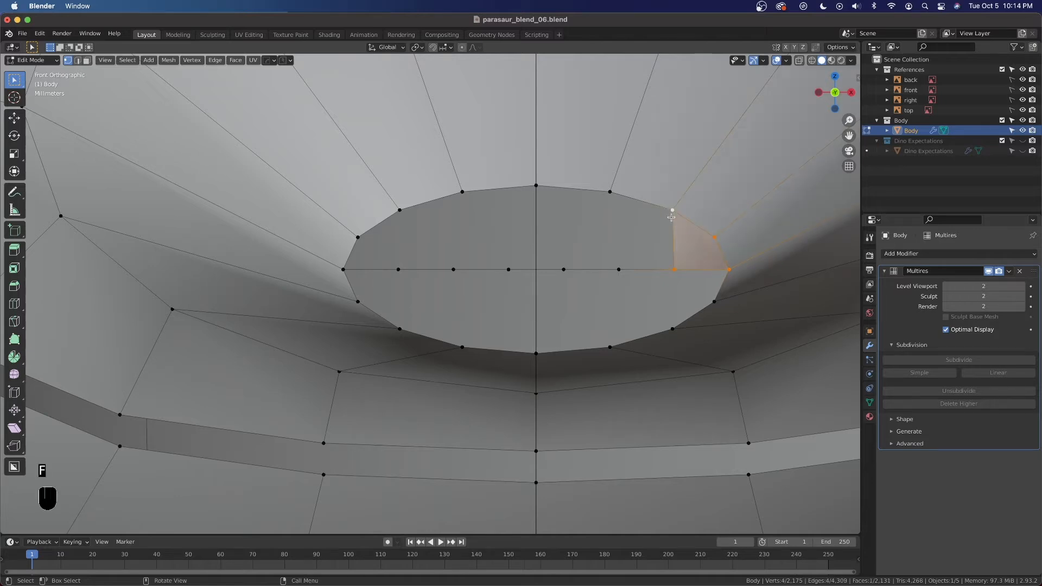
pyautogui.click(675, 253)
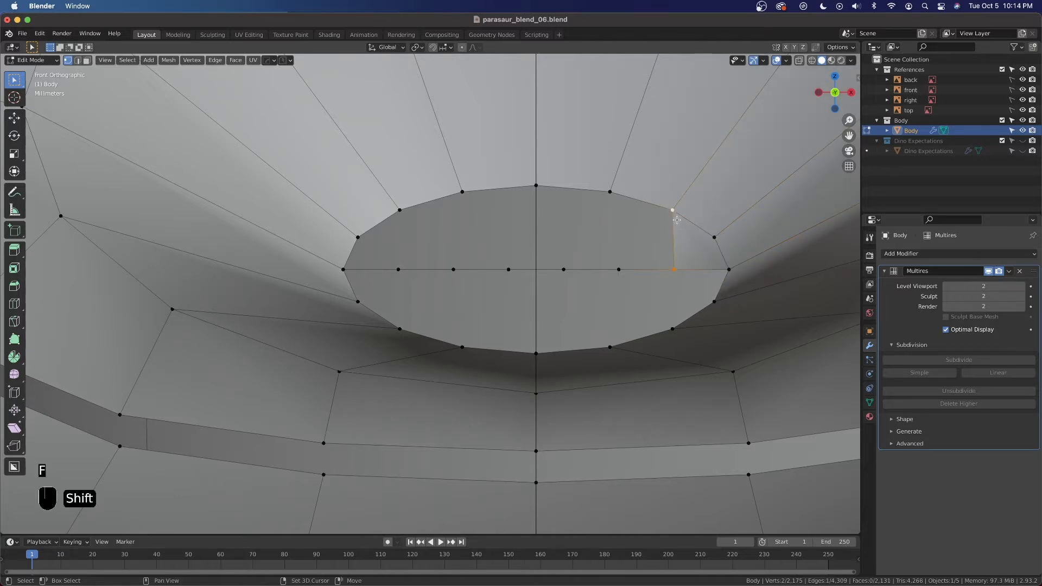
pyautogui.press('f')
pyautogui.press('f')
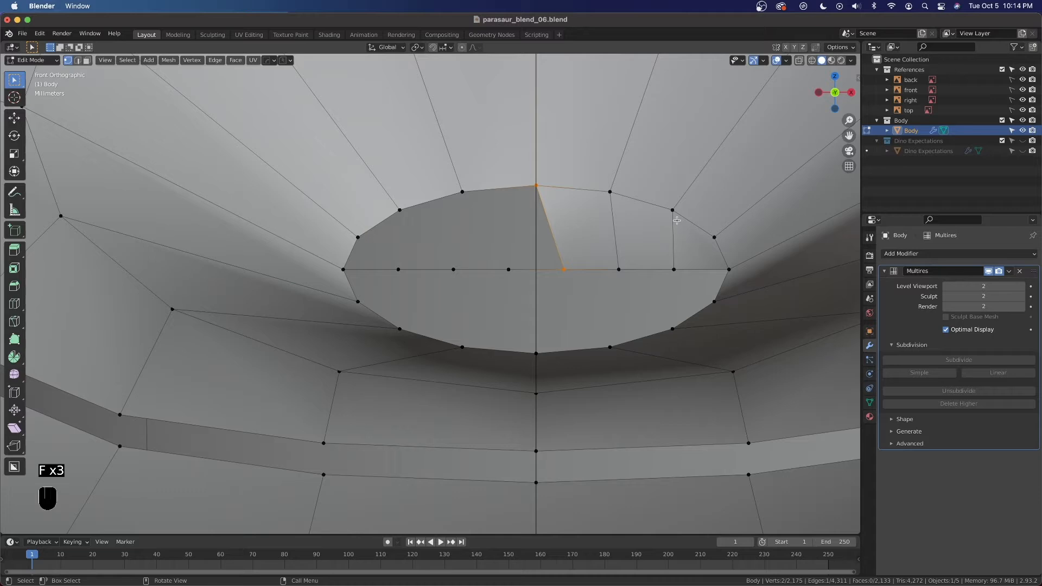
pyautogui.press('f')
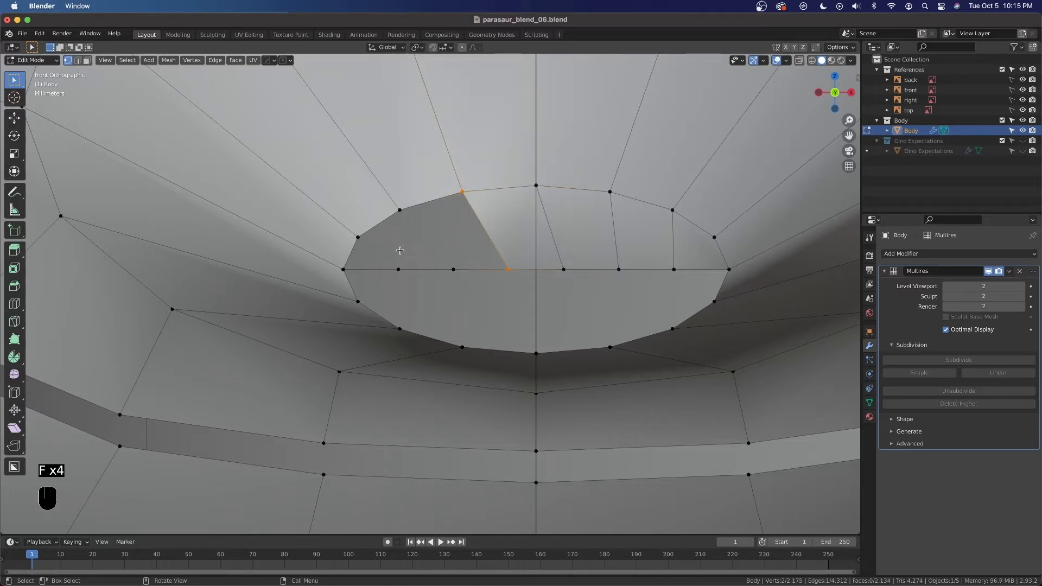
pyautogui.click(343, 269)
pyautogui.keyDown('shift'); pyautogui.click(358, 237); pyautogui.keyUp('shift')
pyautogui.keyDown('shift'); pyautogui.click(399, 210); pyautogui.keyUp('shift')
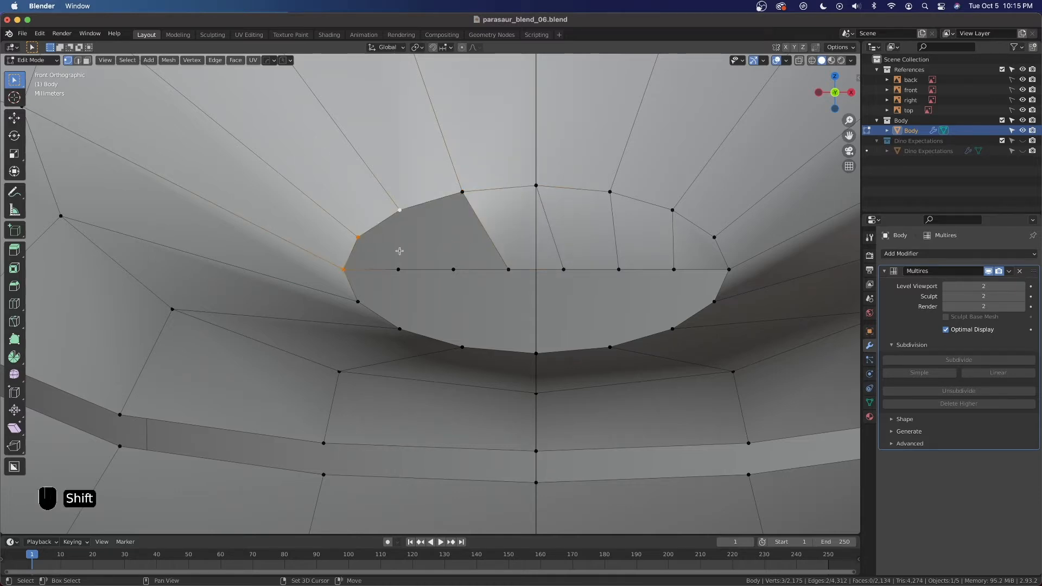
pyautogui.keyDown('shift'); pyautogui.click(396, 268); pyautogui.keyUp('shift')
pyautogui.press('f')
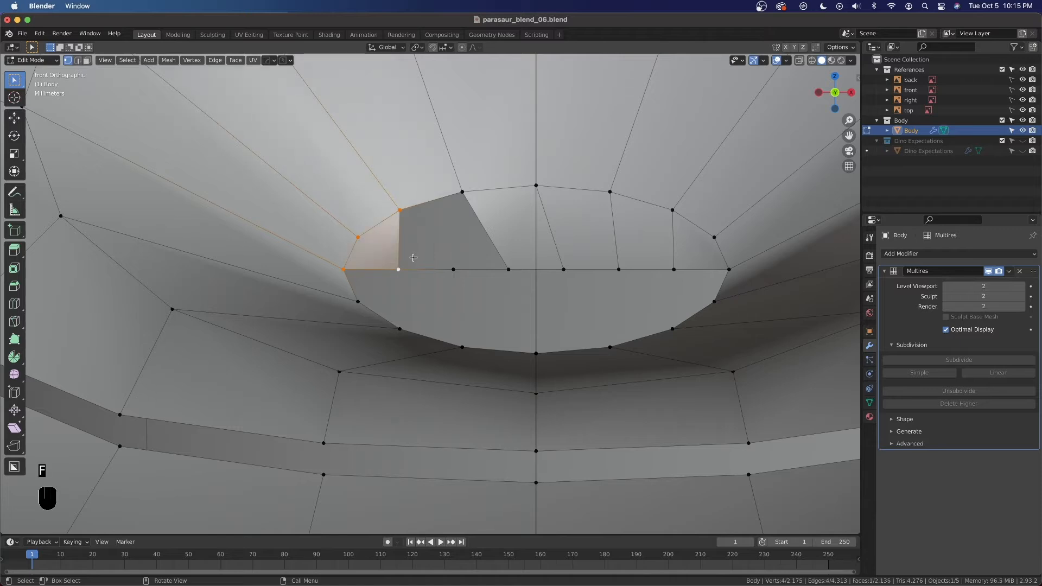
pyautogui.press('f')
pyautogui.press('super+z')
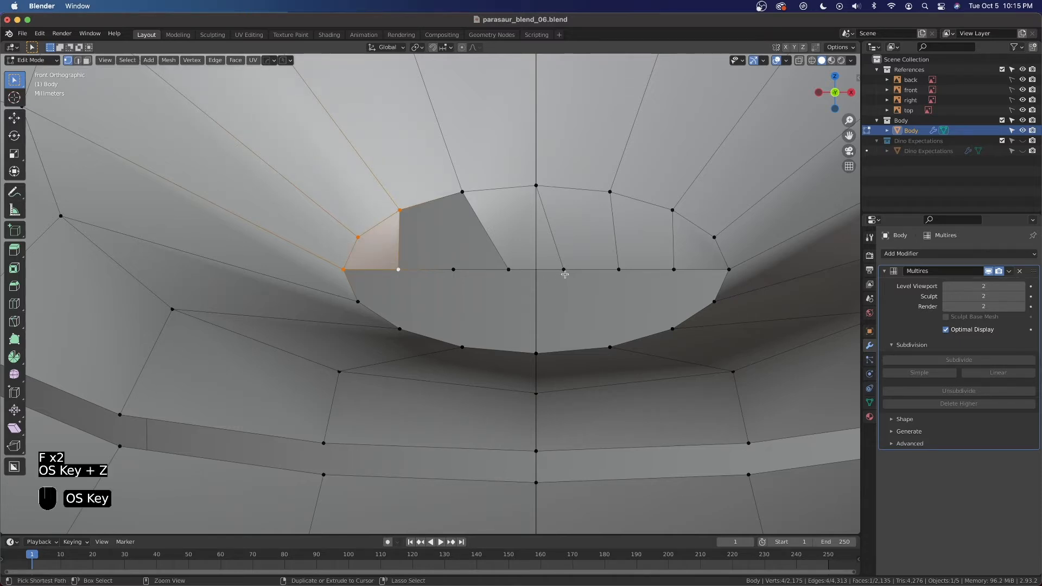
pyautogui.press('super+z')
pyautogui.press('super+z')
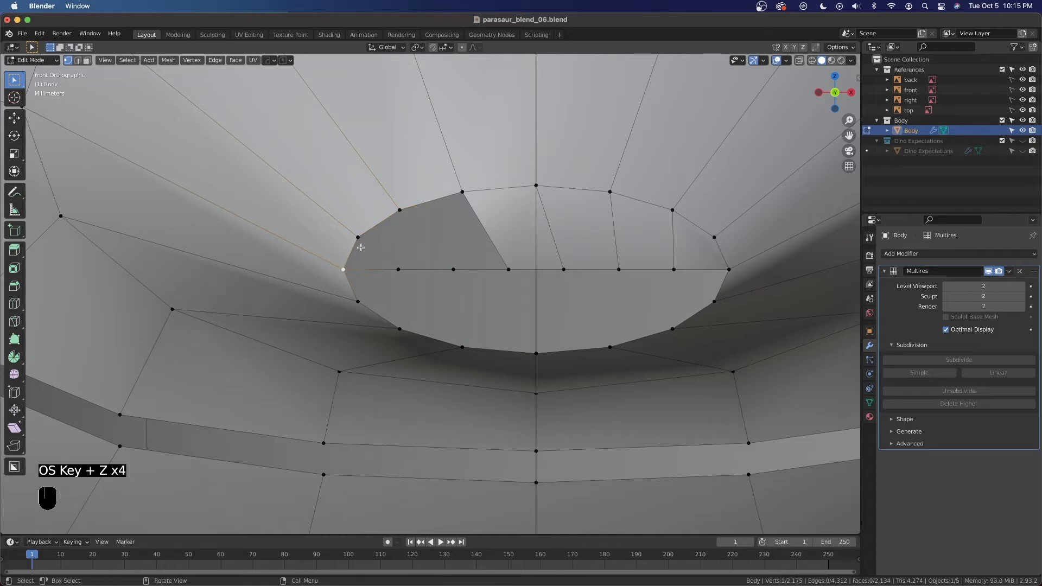
# Fill the left corner of the opening's upper half with a face from its four corner vertices
pyautogui.keyDown('shift'); pyautogui.click(408, 210); pyautogui.keyUp('shift')
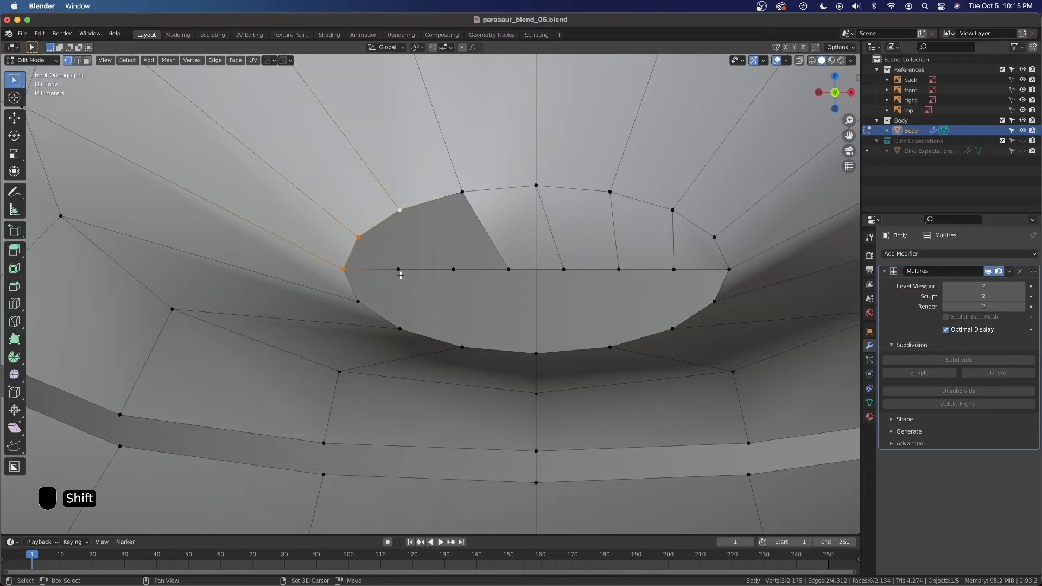
pyautogui.keyDown('shift'); pyautogui.click(407, 272); pyautogui.keyUp('shift')
pyautogui.press('f')
# Dissolve the extra dividing-edge vertex below the remaining upper gap and fill that gap with a four-sided face
pyautogui.click(453, 269)
pyautogui.press('x')
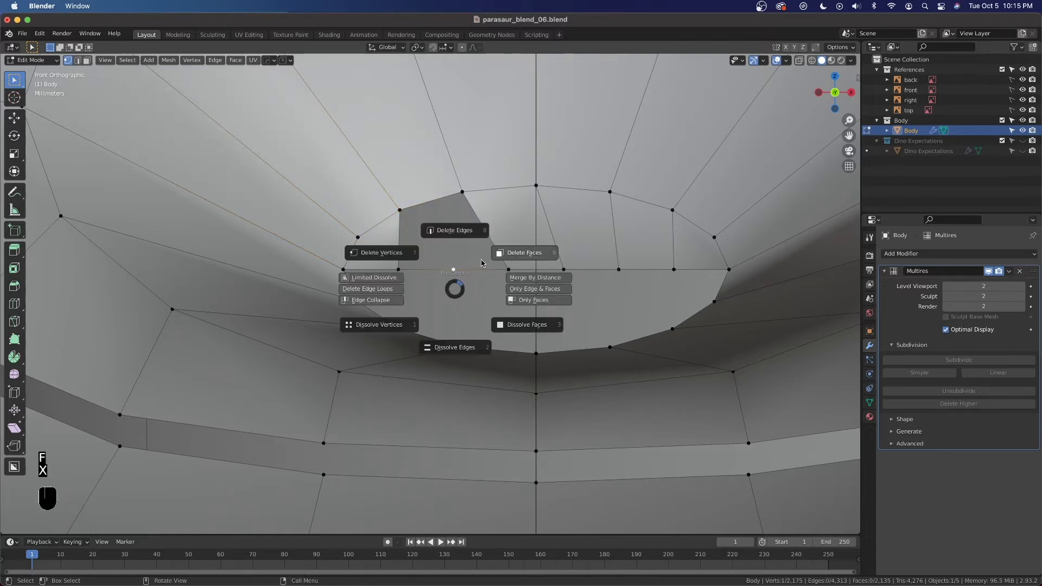
pyautogui.click(383, 325)
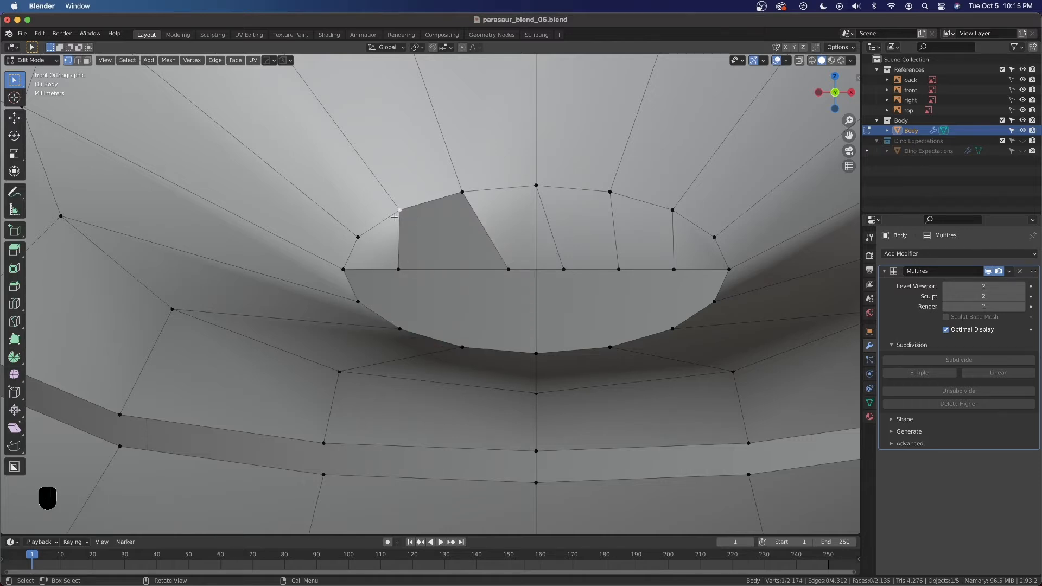
pyautogui.keyDown('shift'); pyautogui.click(398, 268); pyautogui.keyUp('shift')
pyautogui.keyDown('shift'); pyautogui.click(509, 263); pyautogui.keyUp('shift')
pyautogui.press('f')
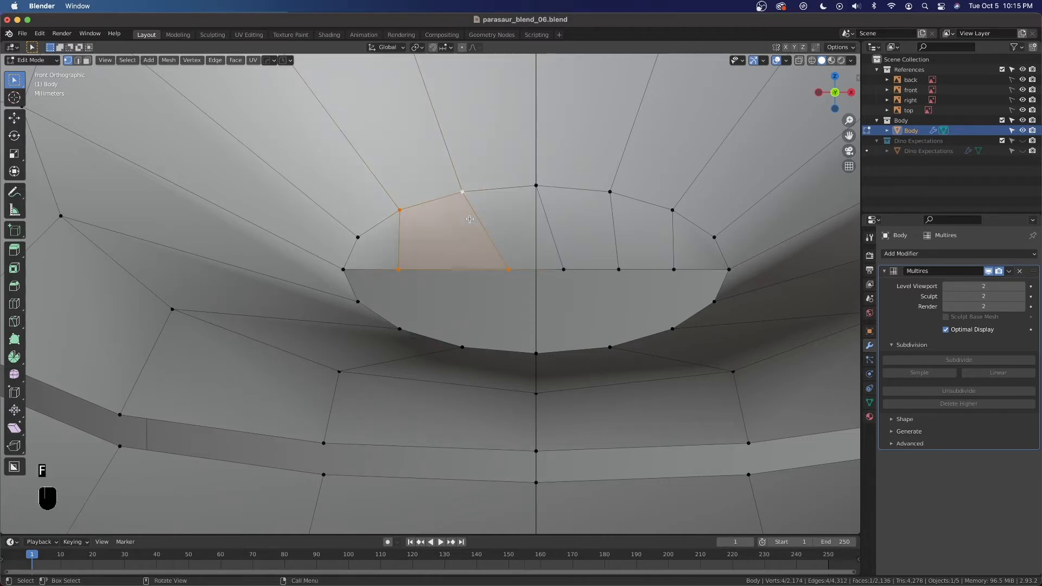
# Redistribute the remaining dividing-edge vertices evenly between the opening's two corners with LoopTools Space
pyautogui.click(345, 264)
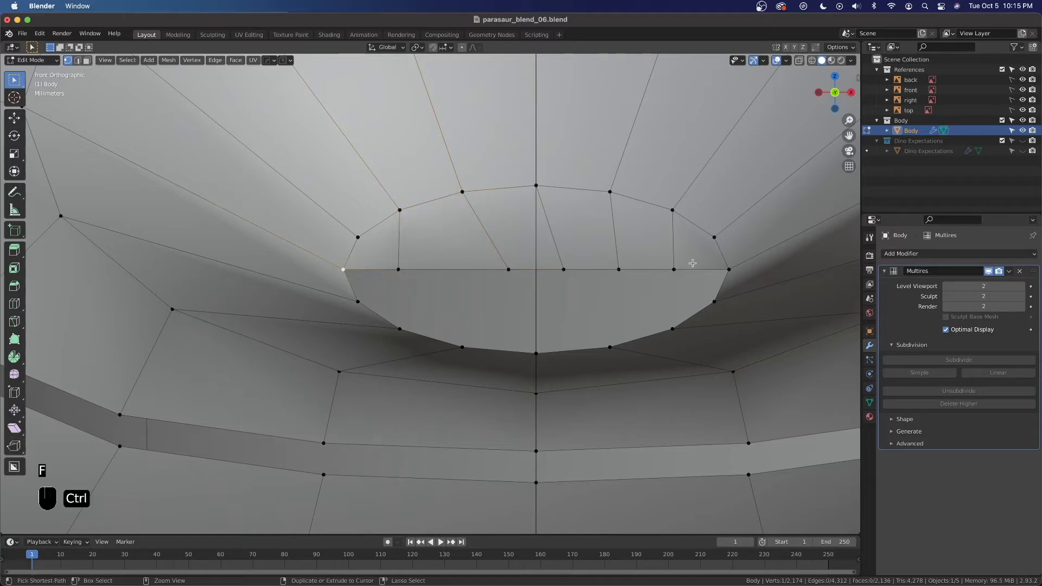
pyautogui.keyDown('ctrl'); pyautogui.click(729, 270); pyautogui.keyUp('ctrl')
pyautogui.rightClick(669, 270)
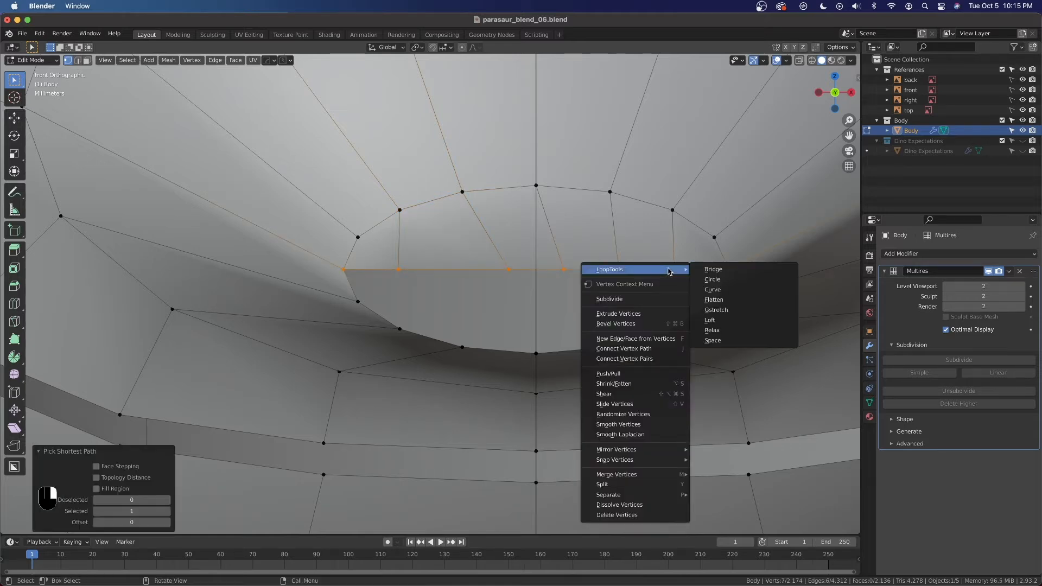
pyautogui.click(714, 340)
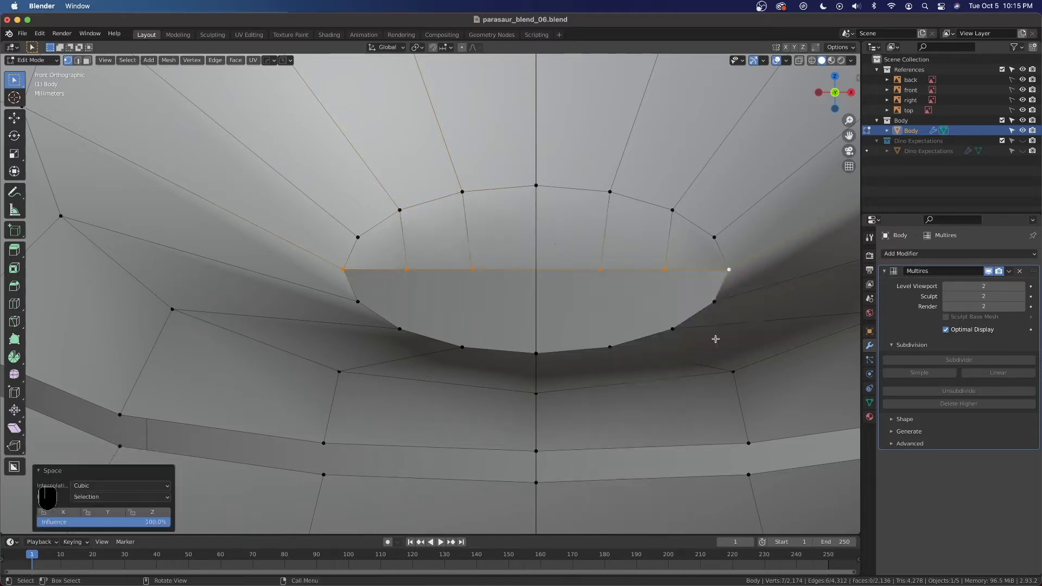
# Fill the opening's lower half with six faces, working from the right corner across to the left corner
pyautogui.click(717, 280)
pyautogui.keyDown('shift'); pyautogui.click(714, 302); pyautogui.keyUp('shift')
pyautogui.keyDown('shift'); pyautogui.click(670, 327); pyautogui.keyUp('shift')
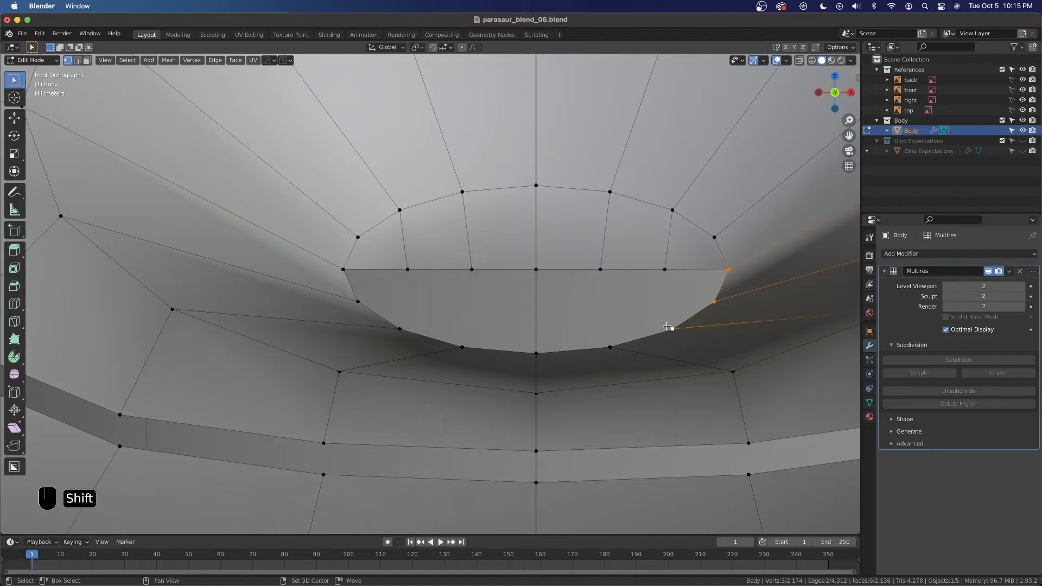
pyautogui.keyDown('shift'); pyautogui.click(668, 278); pyautogui.keyUp('shift')
pyautogui.press('f')
pyautogui.click(667, 279)
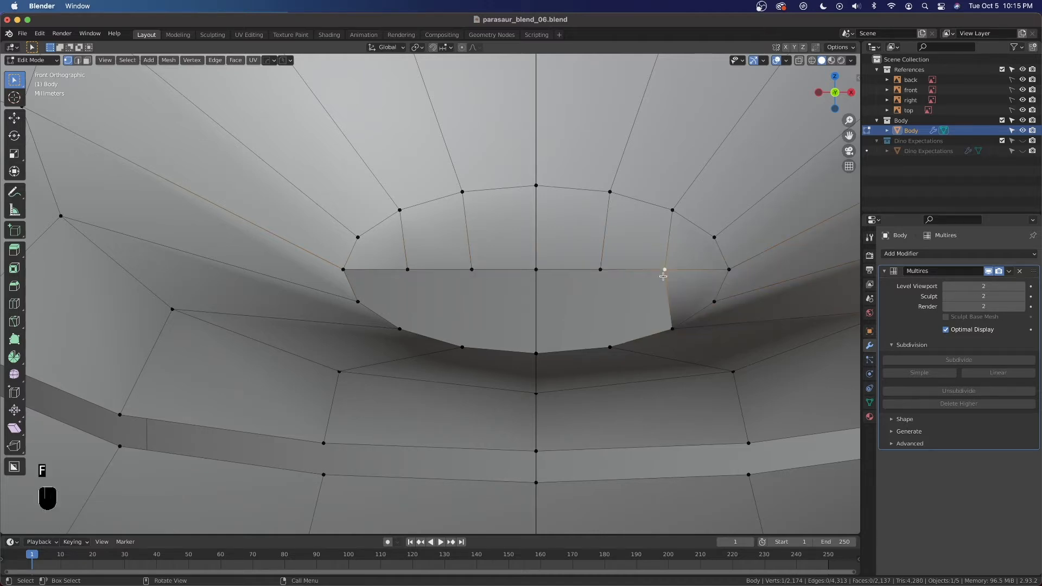
pyautogui.keyDown('shift'); pyautogui.click(660, 327); pyautogui.keyUp('shift')
pyautogui.press('f')
pyautogui.press('f')
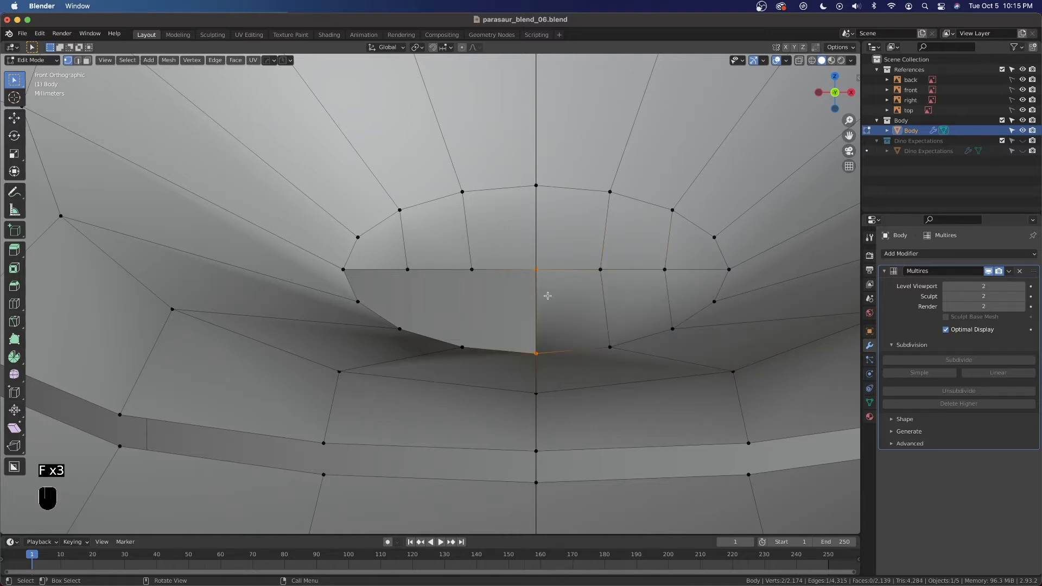
pyautogui.press('f')
pyautogui.press('f')
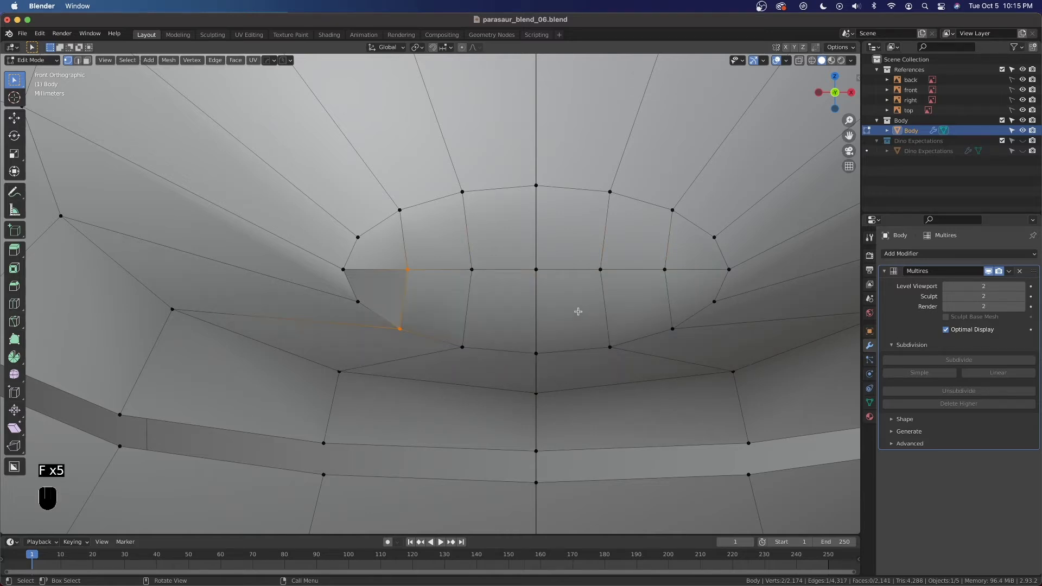
pyautogui.press('f')
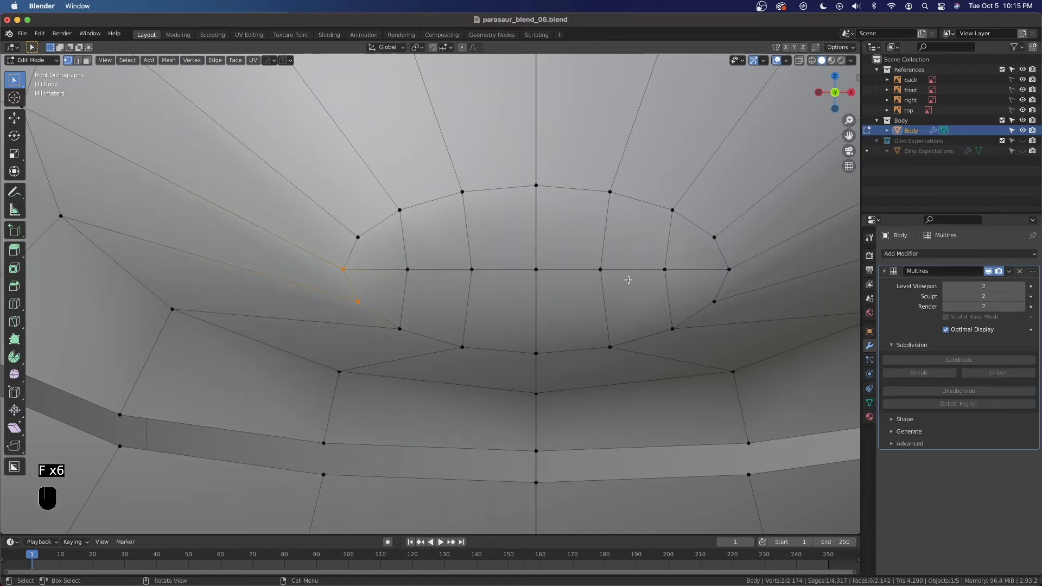
# Slide the outer left and inner right vertices of the snout-tip dividing edge into line with the rim vertices above and below
pyautogui.click(419, 279)
pyautogui.press('g')
pyautogui.press('g')
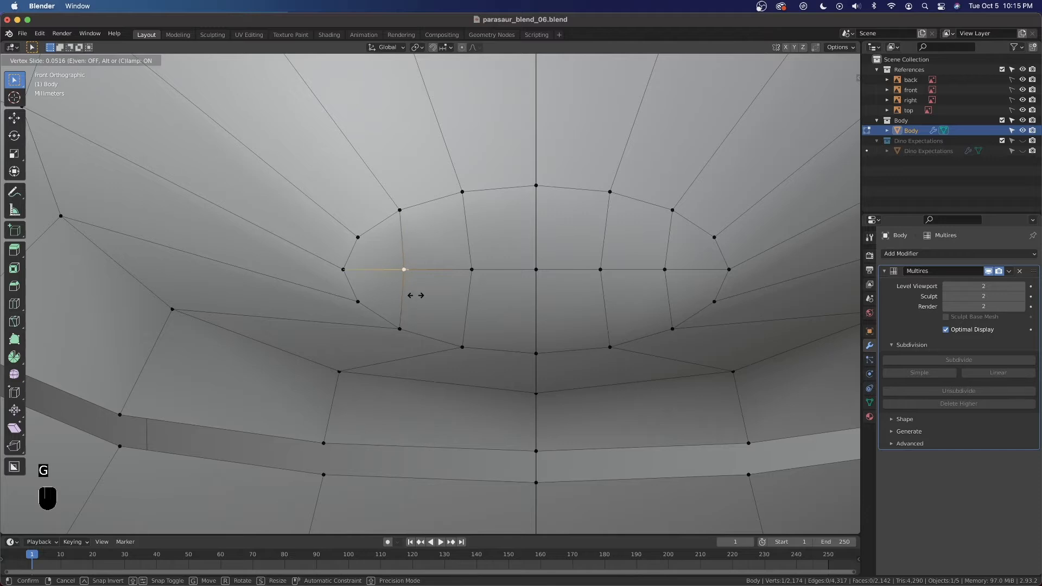
pyautogui.click(418, 296)
pyautogui.click(600, 269)
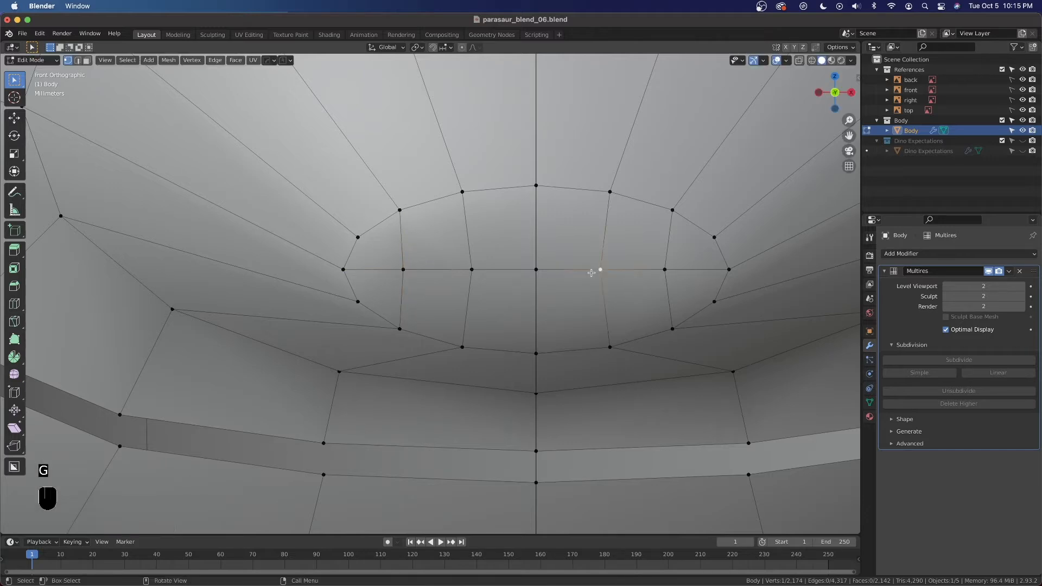
pyautogui.press('g')
pyautogui.press('g')
pyautogui.click(622, 285)
# Slide the dividing edge's outer right and inner left vertices into line with their neighbouring rim vertices
pyautogui.click(663, 269)
pyautogui.press('g')
pyautogui.press('g')
pyautogui.click(666, 286)
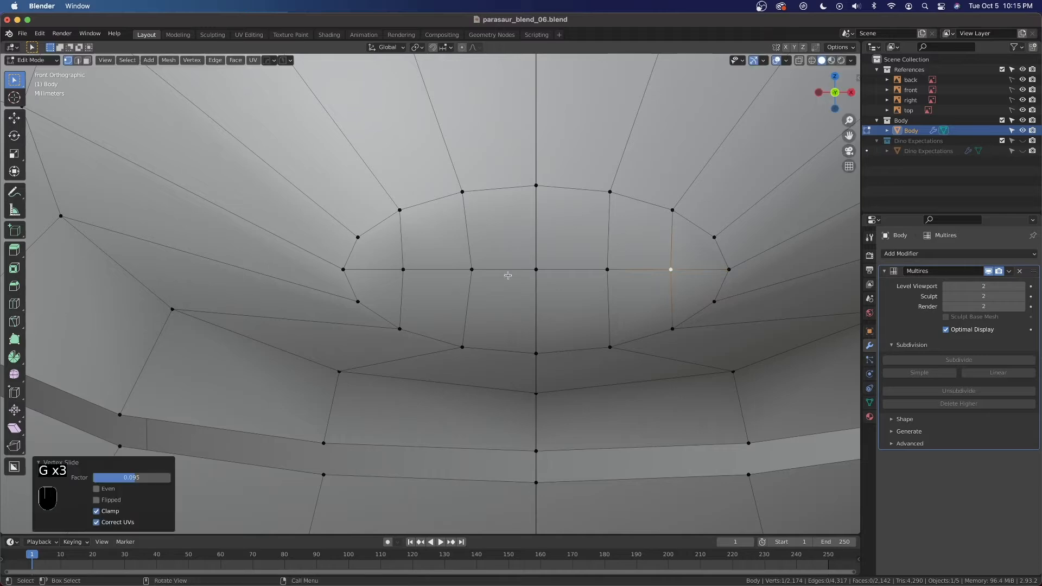
pyautogui.click(465, 273)
pyautogui.press('g')
pyautogui.press('g')
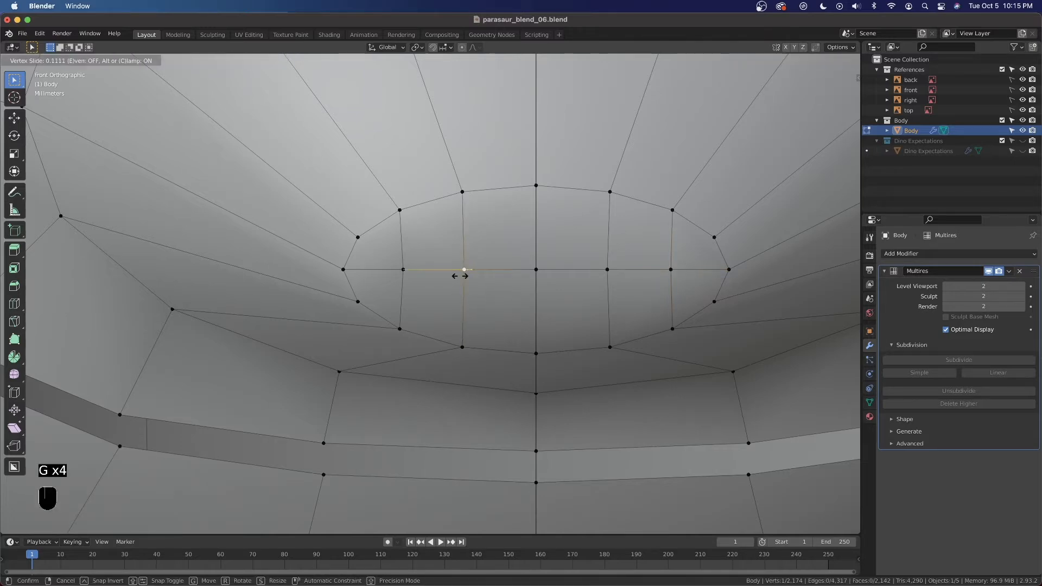
pyautogui.click(460, 276)
# Inspect the smoothed snout and mouth slit in Object Mode, and return to editing the mesh in front view
pyautogui.scroll(-9, 459, 276)
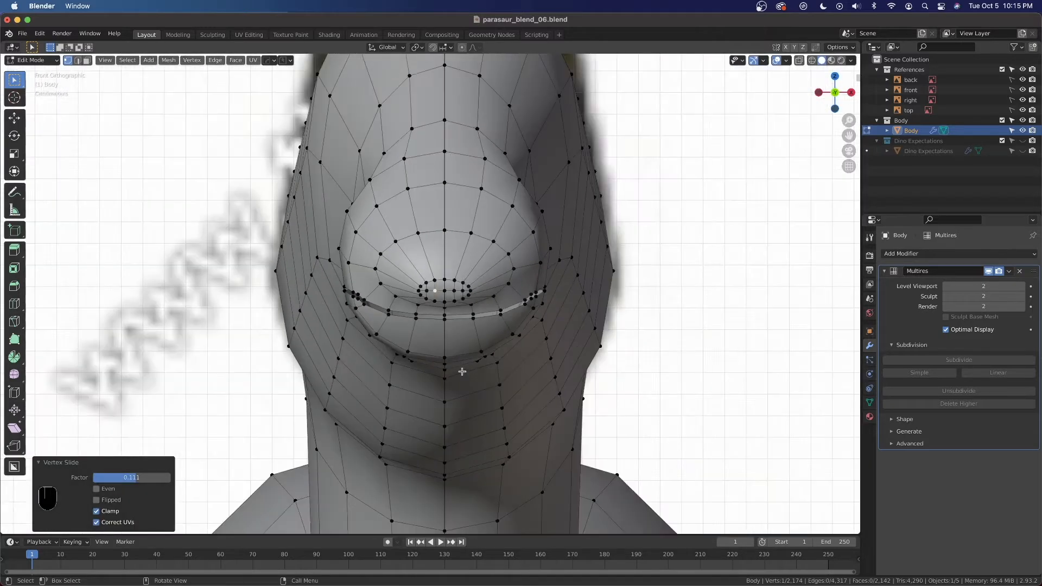
pyautogui.scroll(3, 462, 371)
pyautogui.press('Tab')
pyautogui.moveTo(477, 350); pyautogui.dragTo(395, 339, button='middle')
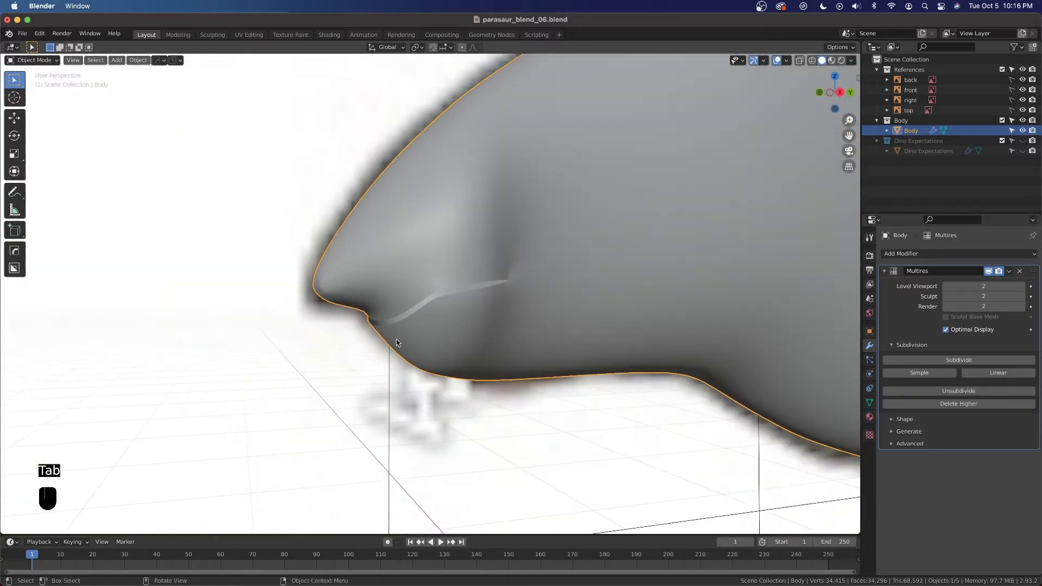
pyautogui.press('Tab')
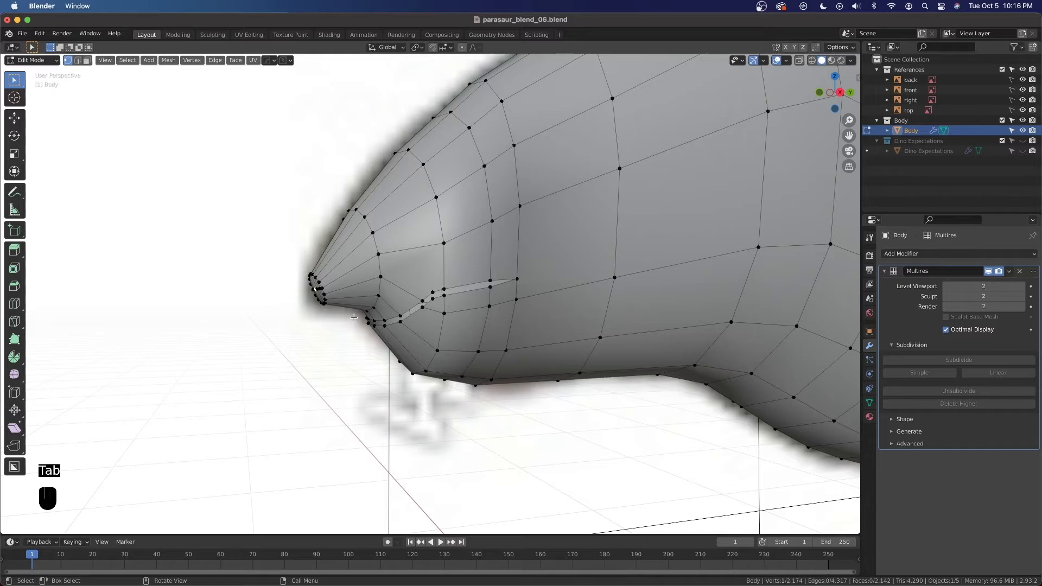
pyautogui.press('`')
pyautogui.click(396, 317)
pyautogui.moveTo(386, 316); pyautogui.dragTo(469, 303, button='middle')
pyautogui.press('`')
pyautogui.click(430, 277)
# Select the nine-vertex path beneath the snout tip, from side to side, and lower it about 0.0023 m in the right side view
pyautogui.click(603, 242)
pyautogui.keyDown('ctrl'); pyautogui.click(317, 242); pyautogui.keyUp('ctrl')
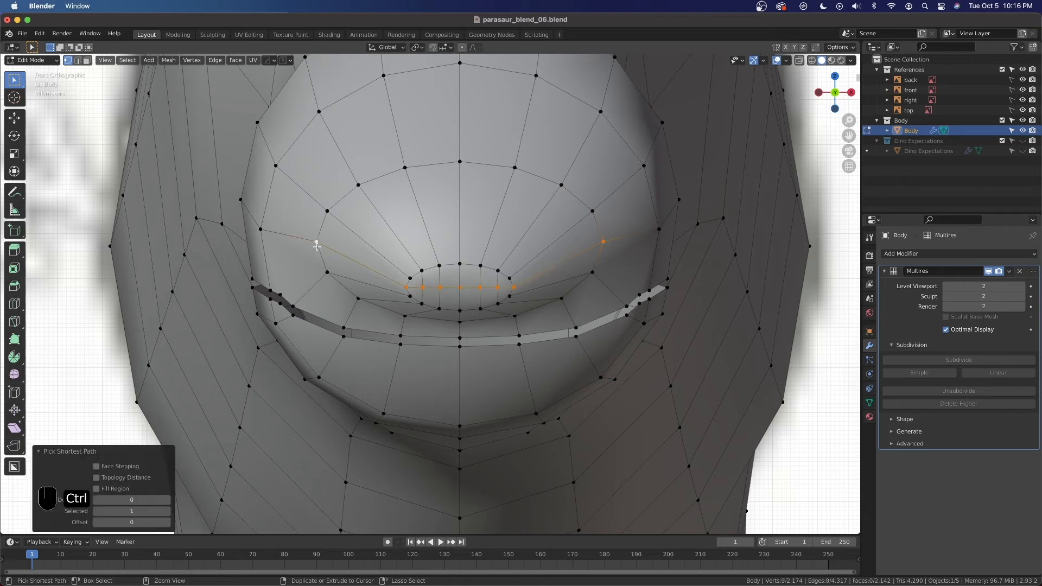
pyautogui.click(600, 247)
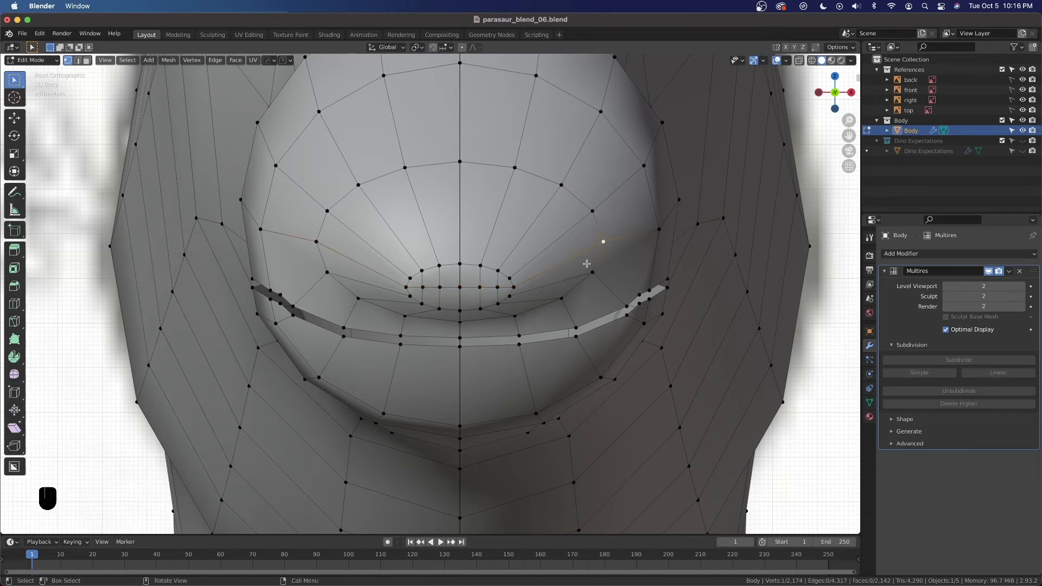
pyautogui.keyDown('ctrl'); pyautogui.click(460, 324); pyautogui.keyUp('ctrl')
pyautogui.keyDown('ctrl'); pyautogui.click(317, 243); pyautogui.keyUp('ctrl')
pyautogui.press('`')
pyautogui.click(463, 352)
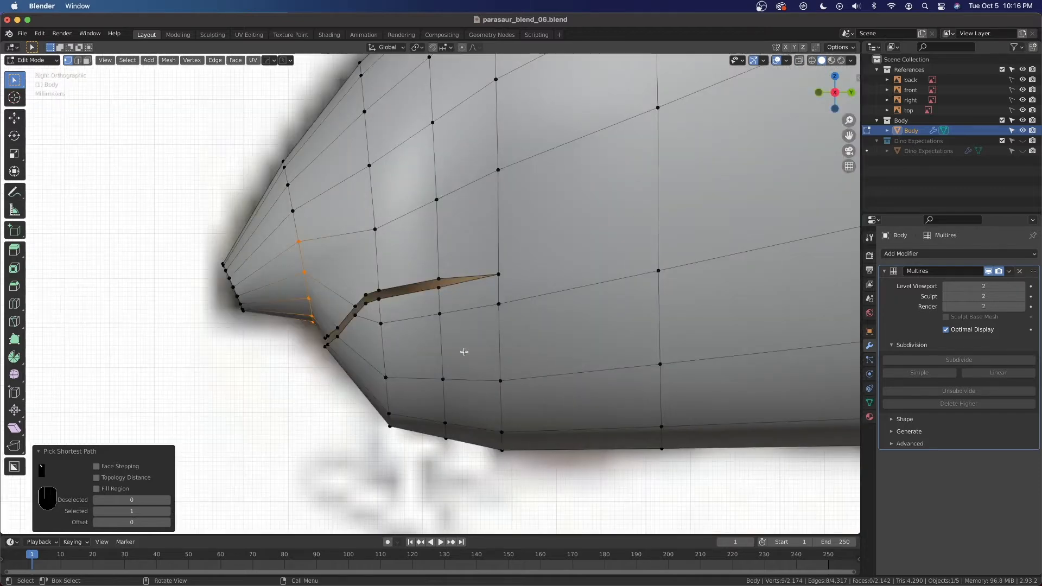
pyautogui.keyDown('shift'); pyautogui.moveTo(335, 342); pyautogui.dragTo(458, 330, button='middle'); pyautogui.keyUp('shift')
pyautogui.scroll(3, 454, 322)
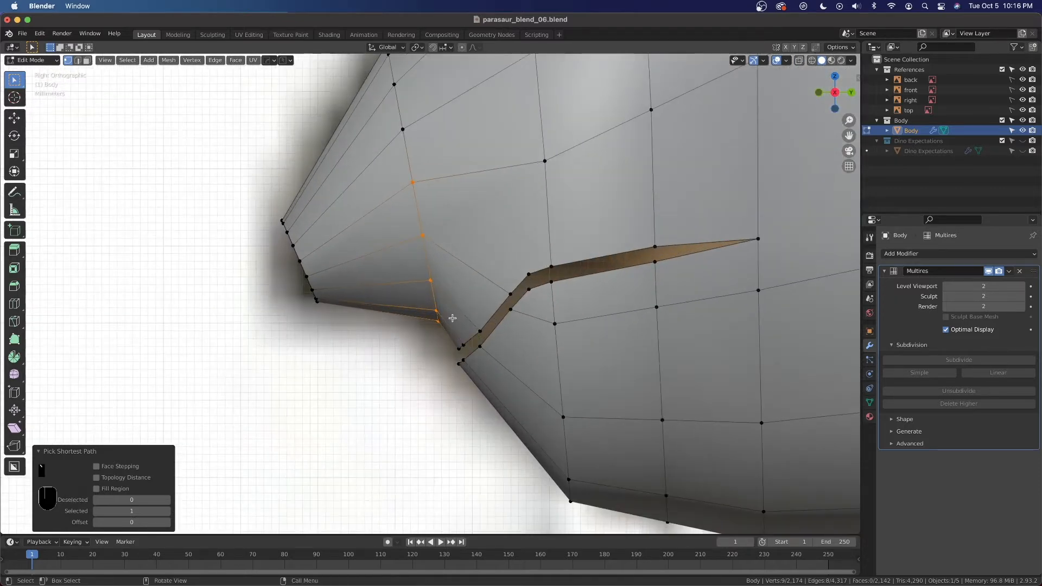
pyautogui.press('g')
pyautogui.press('shift')
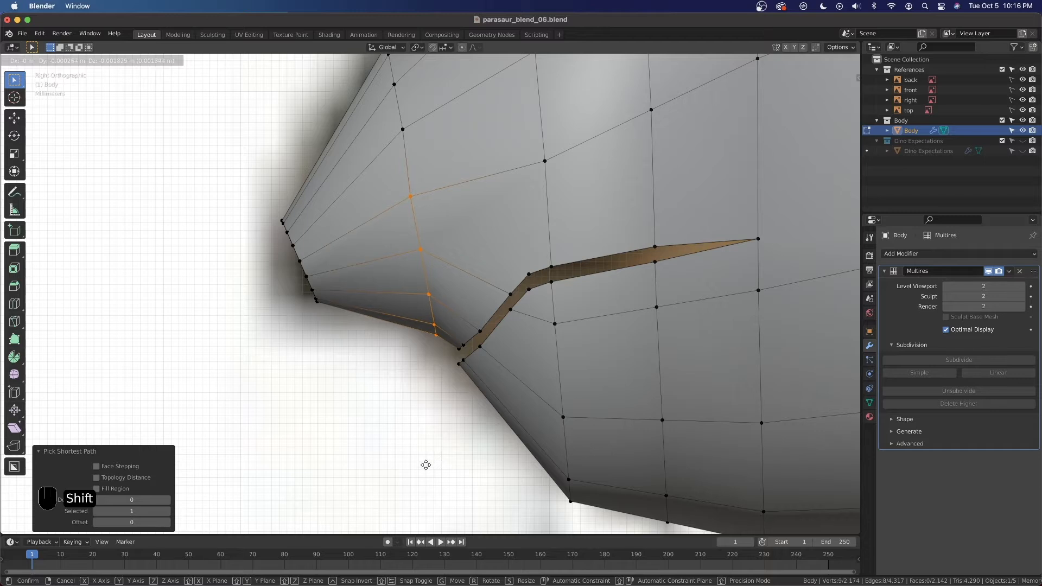
pyautogui.click(426, 496)
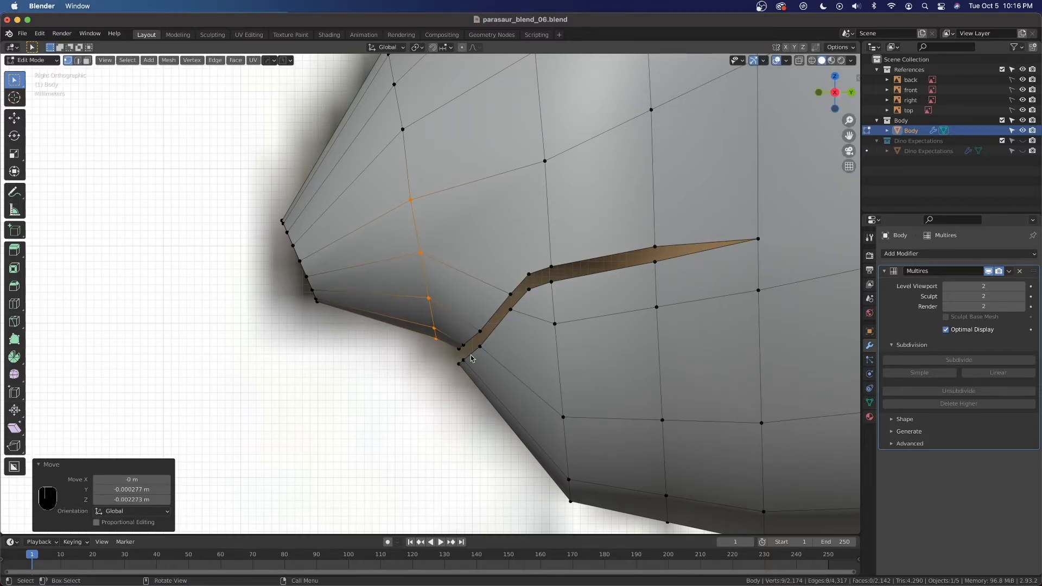
# Examine the smoothed upper lip and mouth slit from several angles in Object Mode, and return to editing in front view
pyautogui.press('Tab')
pyautogui.scroll(-6, 463, 356)
pyautogui.moveTo(441, 334); pyautogui.dragTo(506, 335, button='middle')
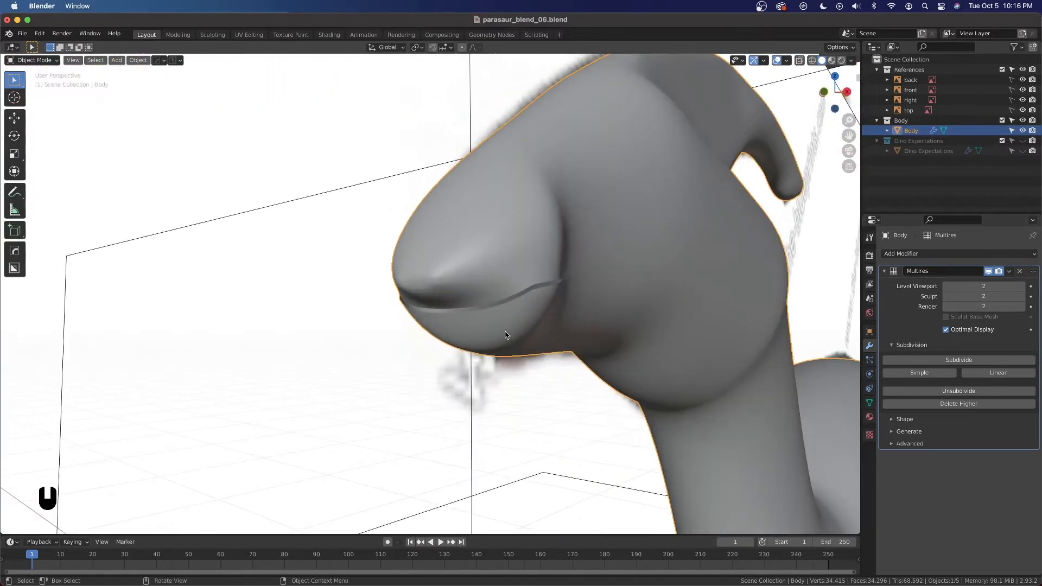
pyautogui.moveTo(558, 282); pyautogui.dragTo(536, 294, button='middle')
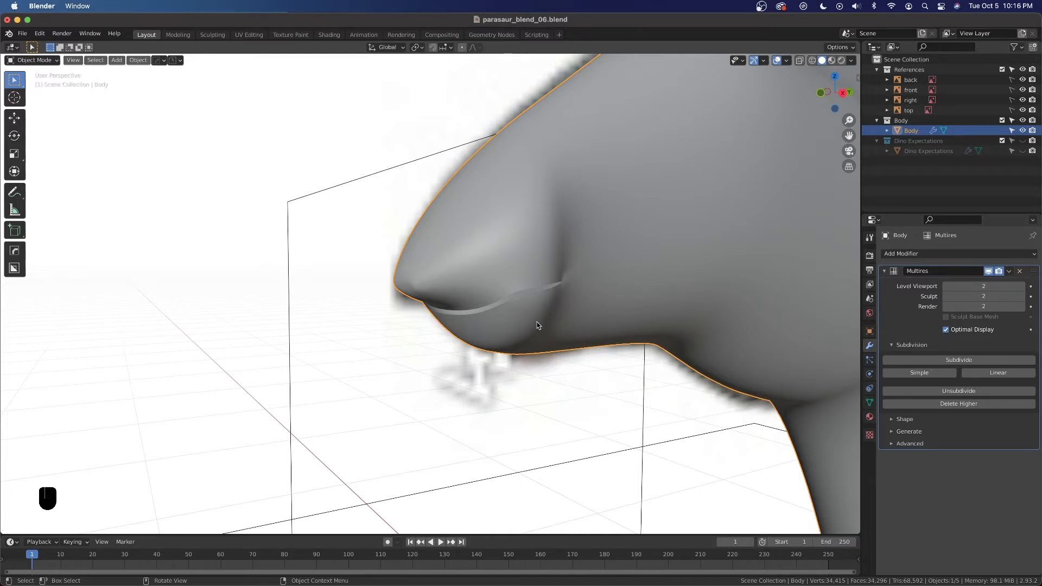
pyautogui.scroll(-2, 486, 310)
pyautogui.press('`')
pyautogui.click(405, 249)
pyautogui.scroll(4, 425, 307)
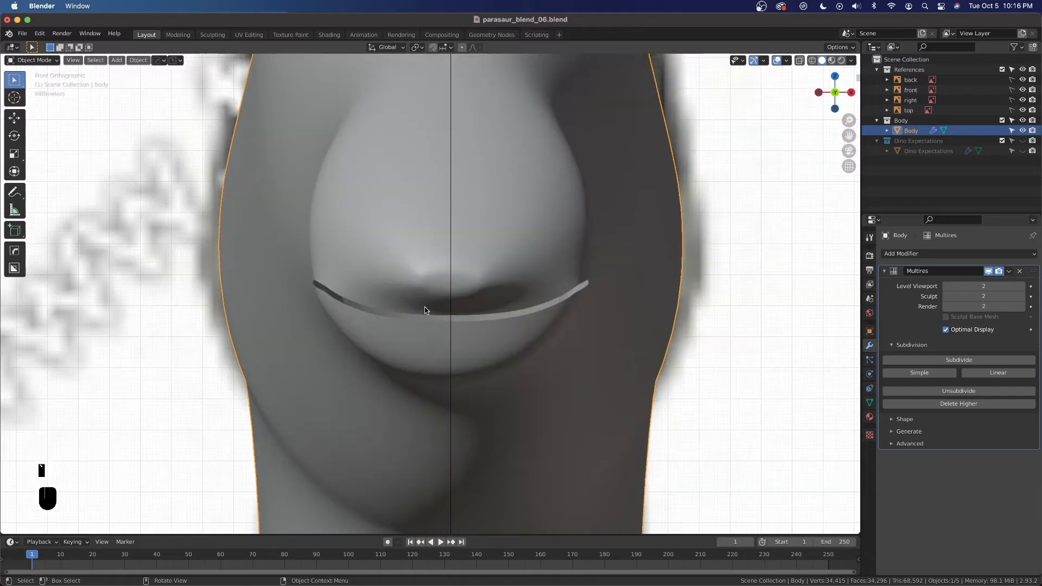
pyautogui.moveTo(534, 310); pyautogui.dragTo(481, 272, button='middle')
pyautogui.press('Tab')
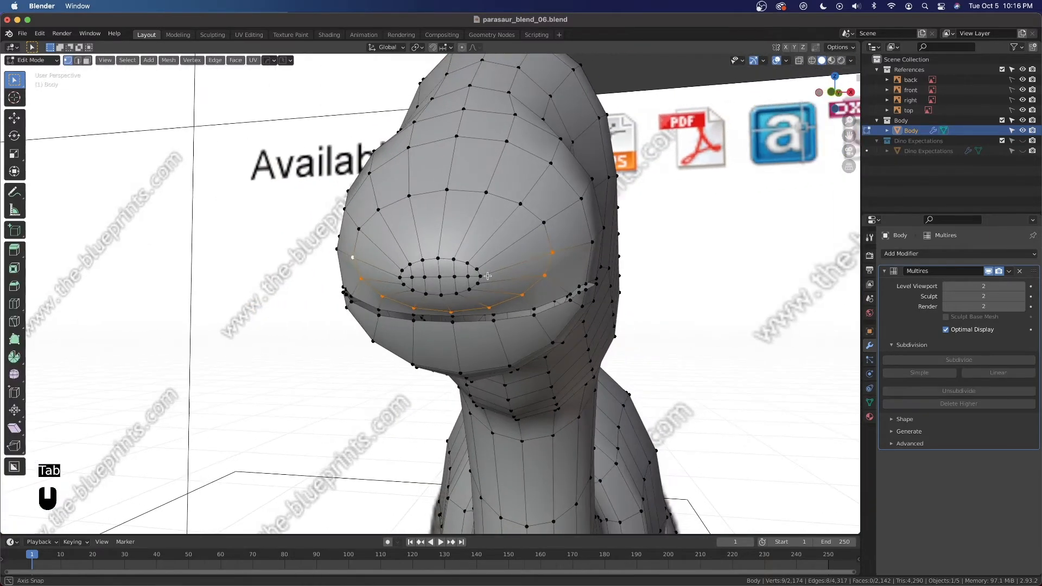
pyautogui.press('`')
pyautogui.click(426, 239)
pyautogui.scroll(4, 458, 278)
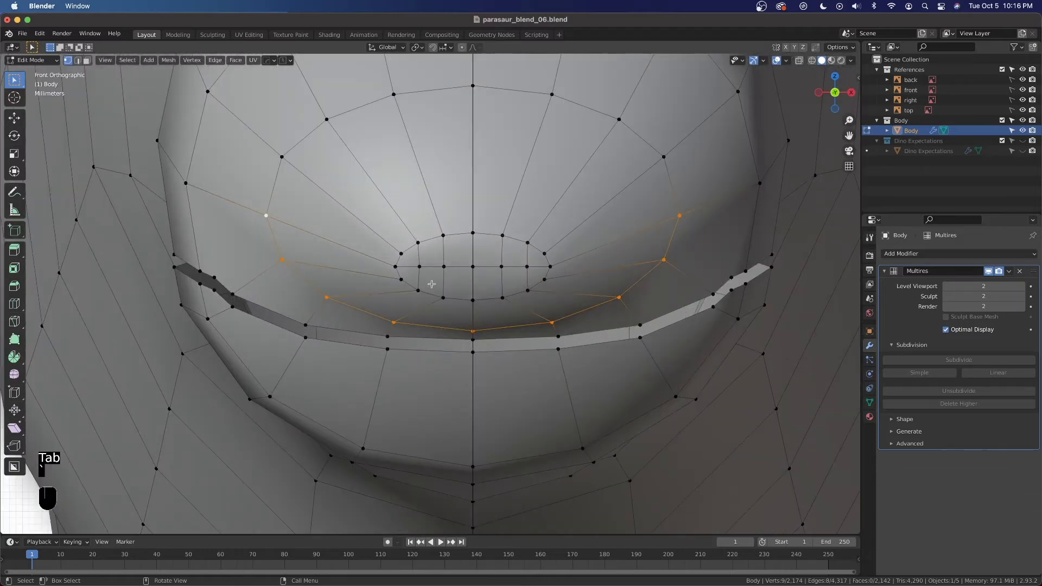
# Select all twelve faces filling the snout-tip opening in face mode and apply Smooth Vertices to them
pyautogui.press('3')
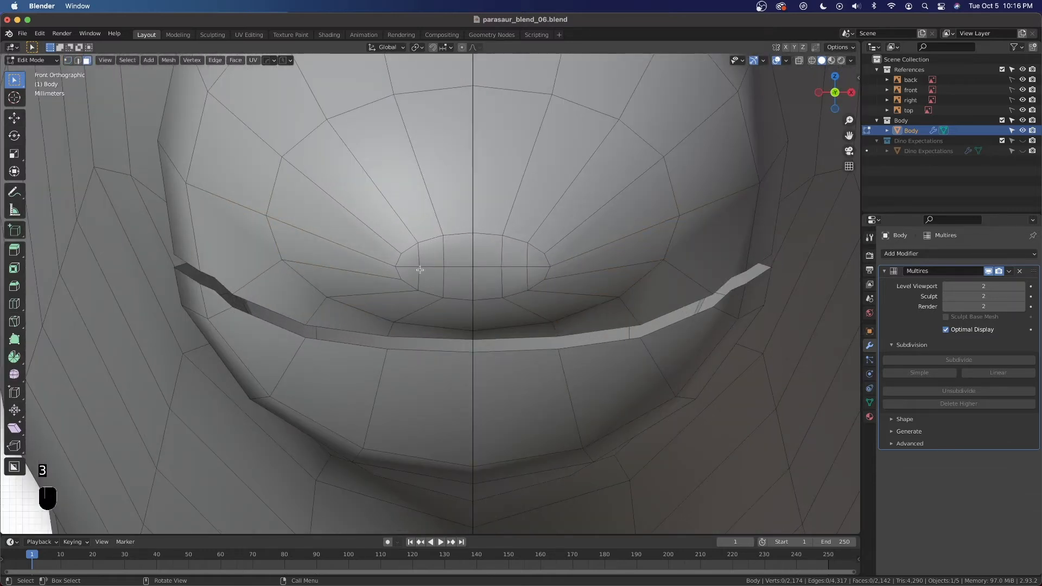
pyautogui.scroll(2, 527, 277)
pyautogui.keyDown('shift'); pyautogui.moveTo(550, 264); pyautogui.dragTo(502, 286, button='middle'); pyautogui.keyUp('shift')
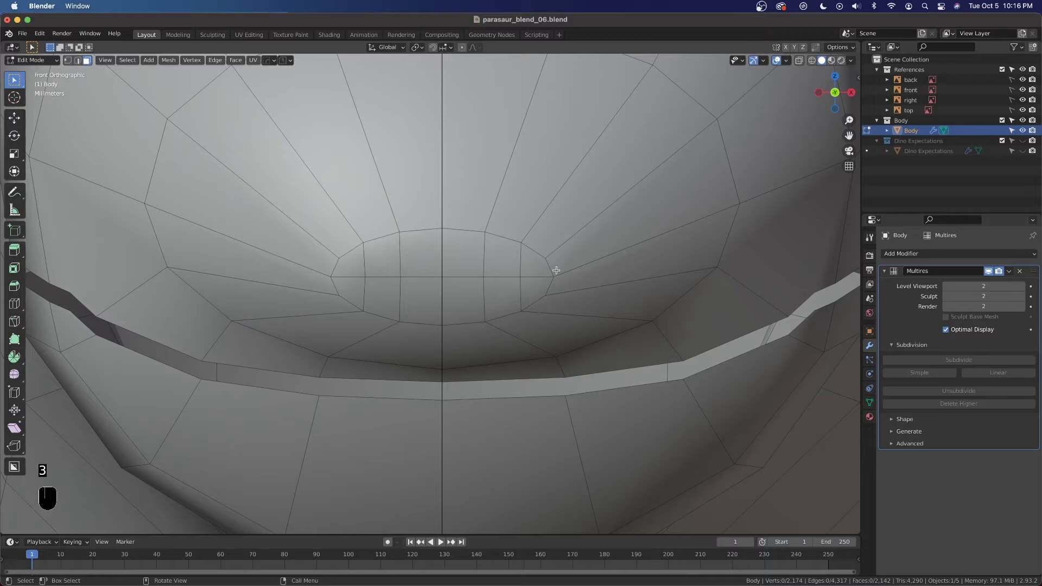
pyautogui.press('c')
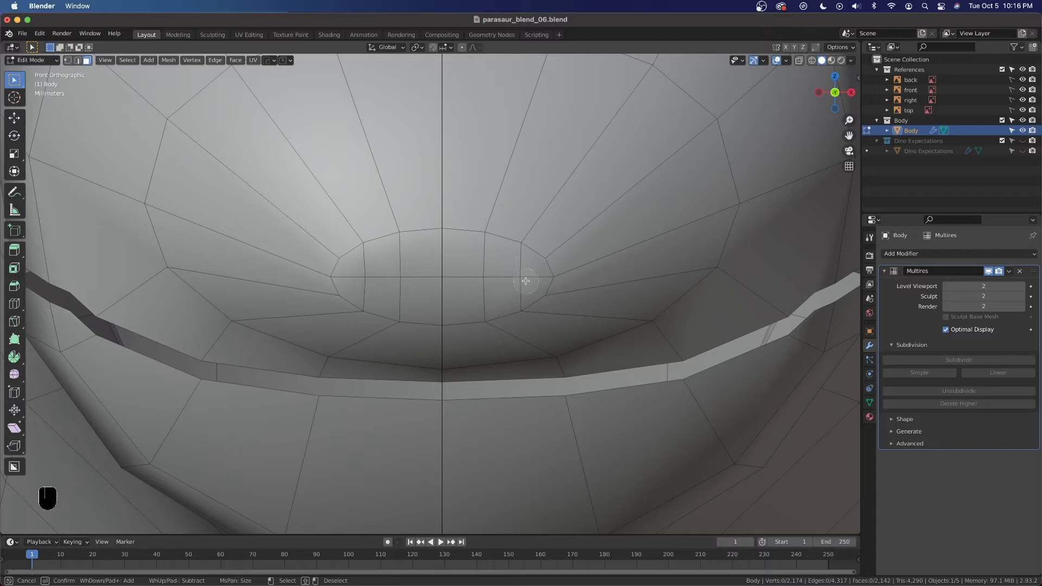
pyautogui.moveTo(526, 280); pyautogui.dragTo(372, 275)
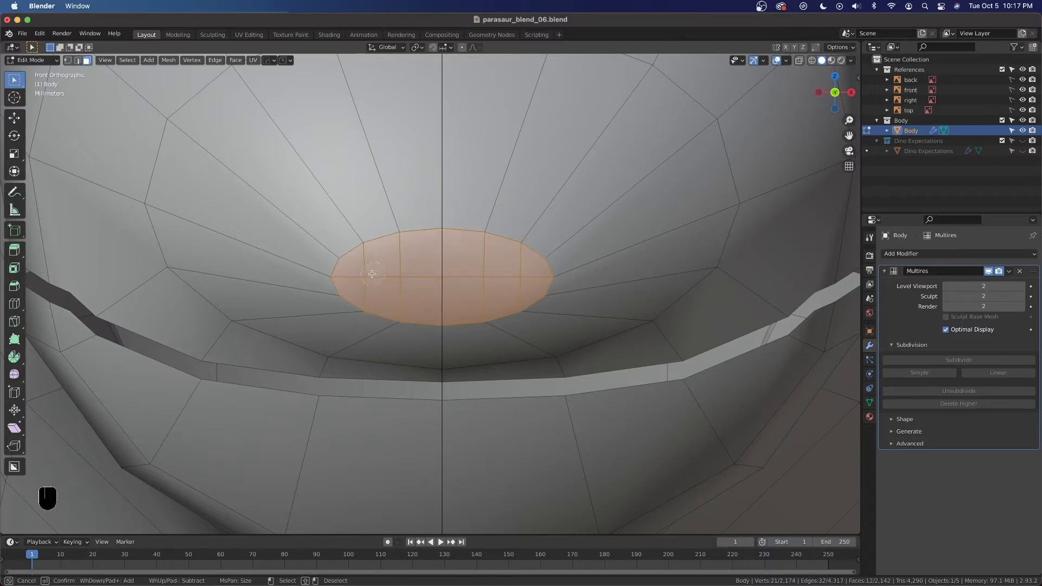
pyautogui.rightClick(380, 276)
pyautogui.scroll(-3, 410, 292)
pyautogui.hotkey('ctrl', 'v')
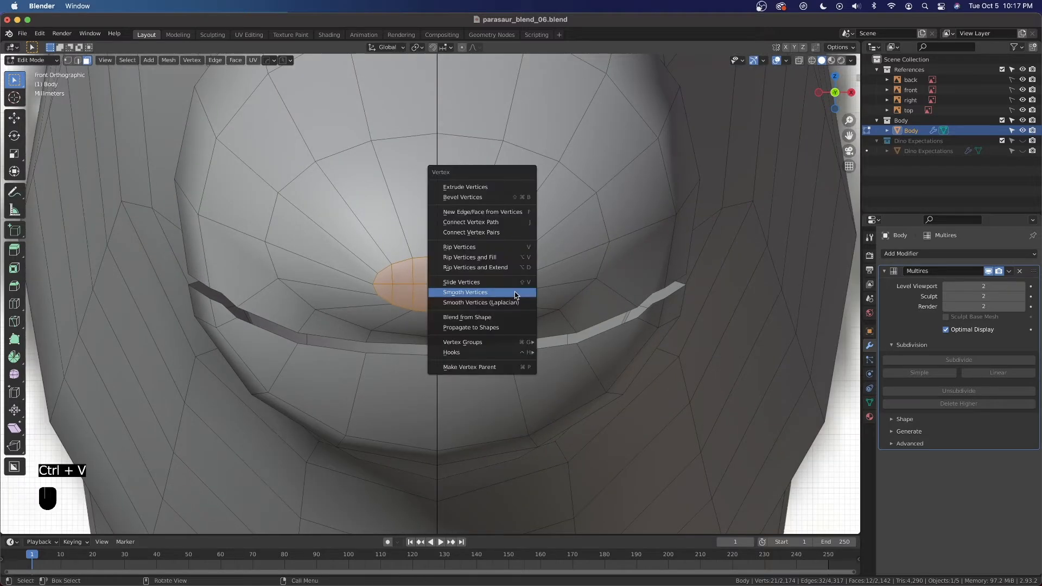
pyautogui.click(514, 294)
# Set the snout-tip smoothing to 2 repeats
pyautogui.moveTo(512, 288); pyautogui.dragTo(413, 315, button='middle')
pyautogui.scroll(3, 548, 300)
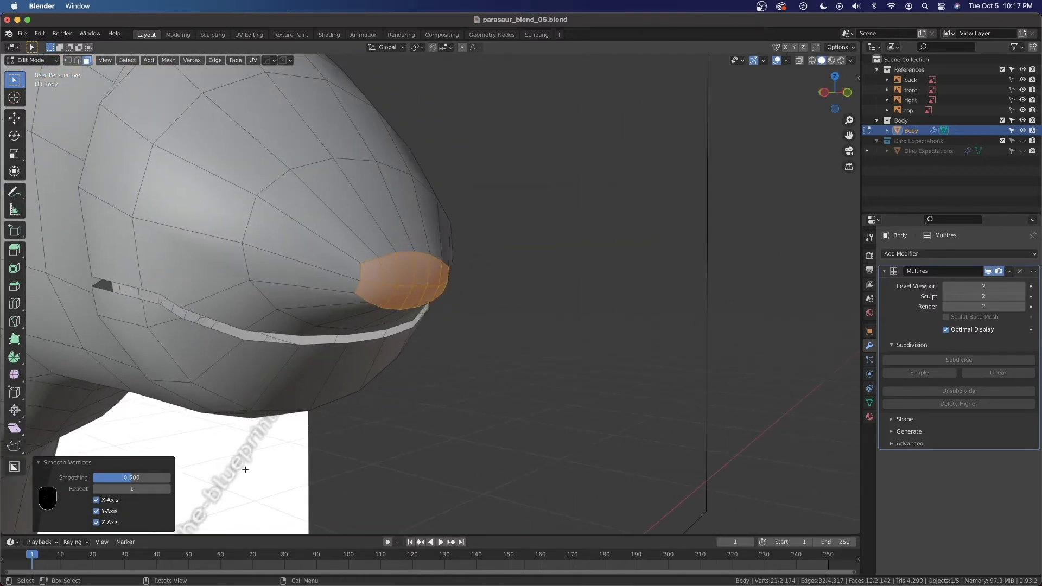
pyautogui.click(168, 489)
# In the right side view, move the snout-tip faces about 0.0009 m forward and 0.0016 m down, and rotate them slightly to follow the reference
pyautogui.moveTo(358, 340); pyautogui.dragTo(251, 342, button='middle')
pyautogui.press('`')
pyautogui.click(421, 328)
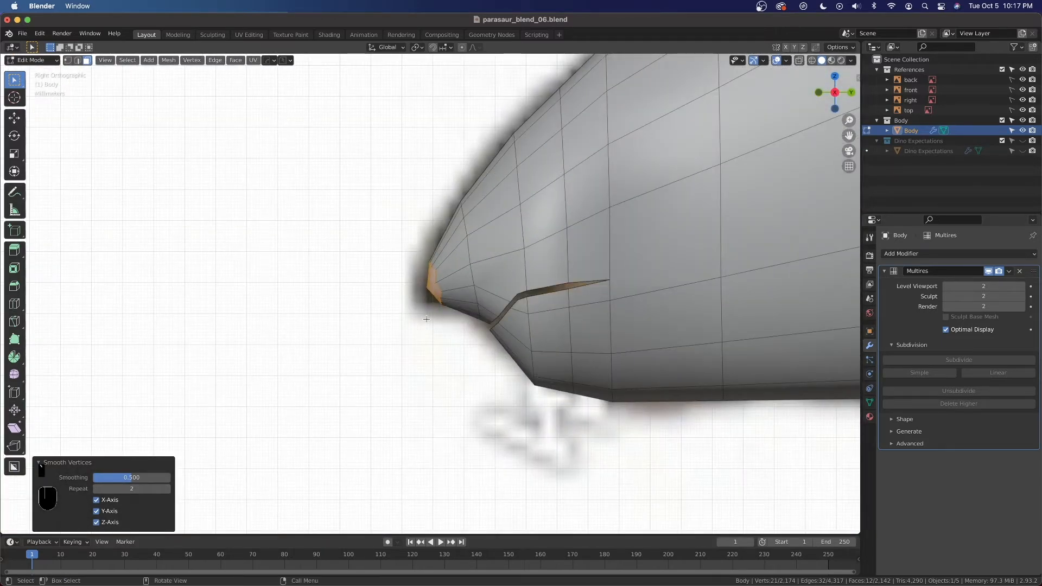
pyautogui.press('Tab')
pyautogui.press('Tab')
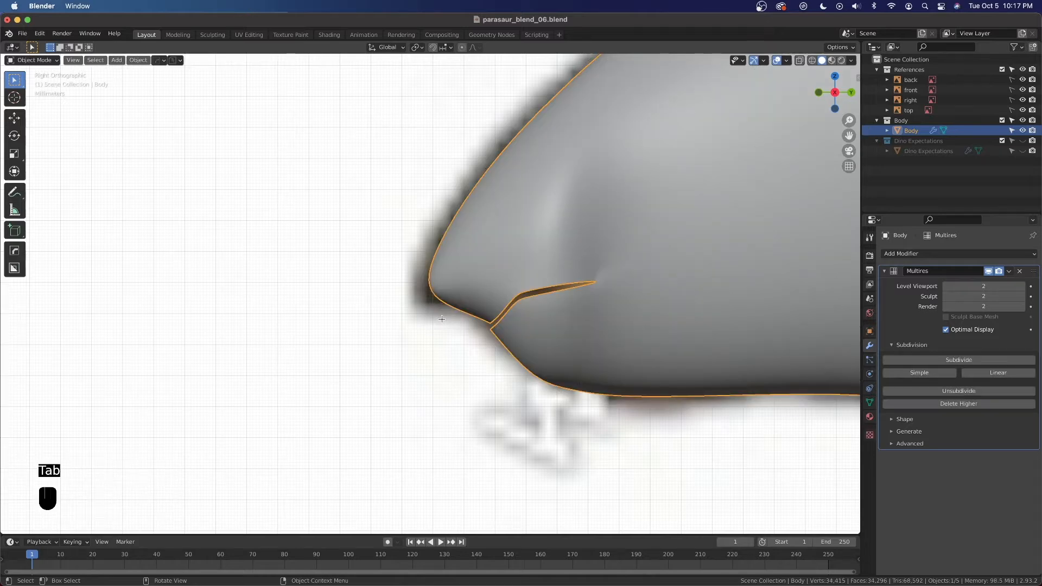
pyautogui.press('g')
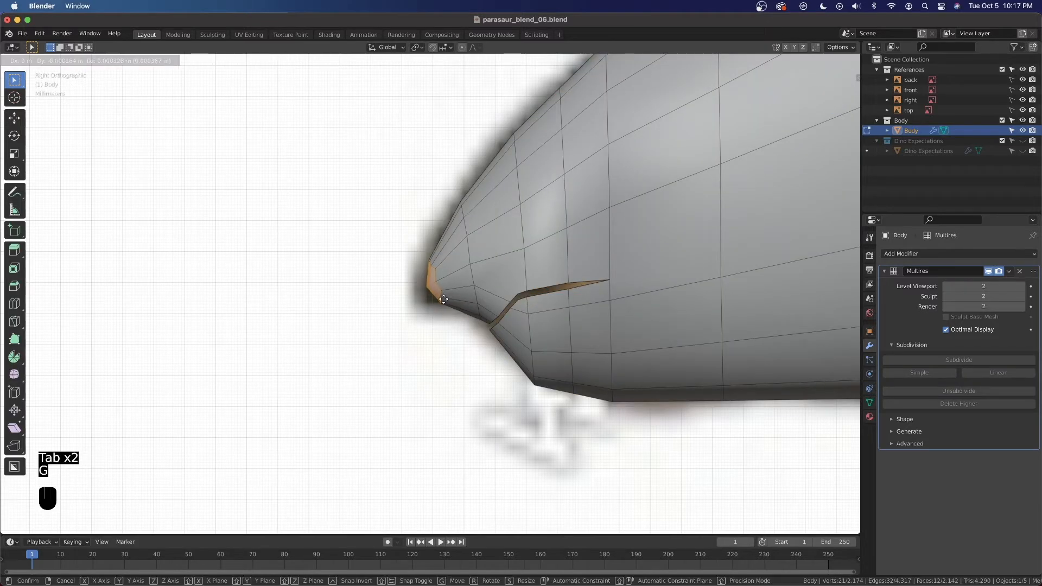
pyautogui.click(421, 356)
pyautogui.press('r')
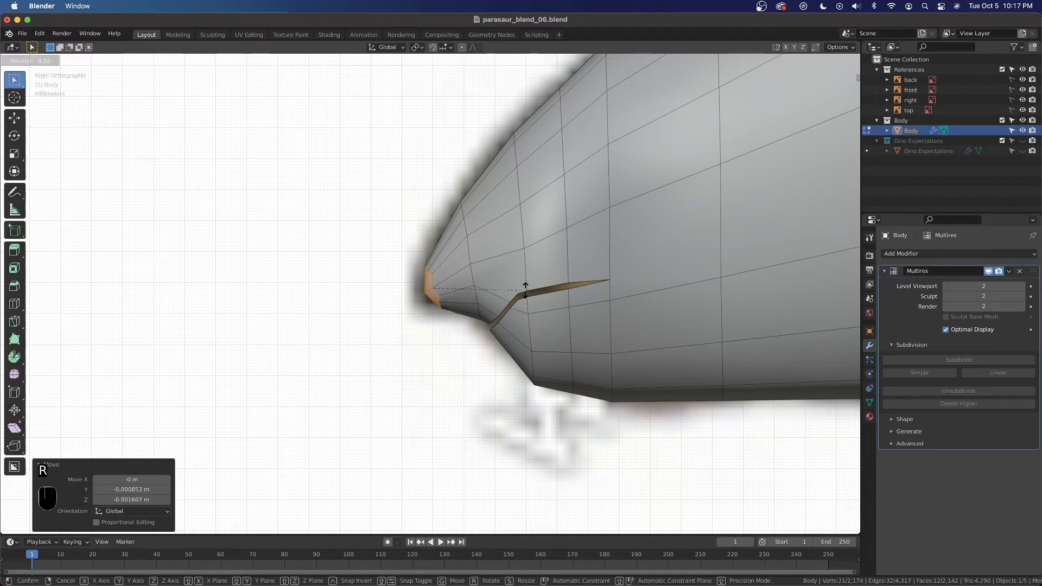
pyautogui.click(525, 289)
# Check the smoothed snout tip, and slide the vertex at the right end of its dividing edge along the edge in vertex mode
pyautogui.scroll(3, 447, 320)
pyautogui.press('Tab')
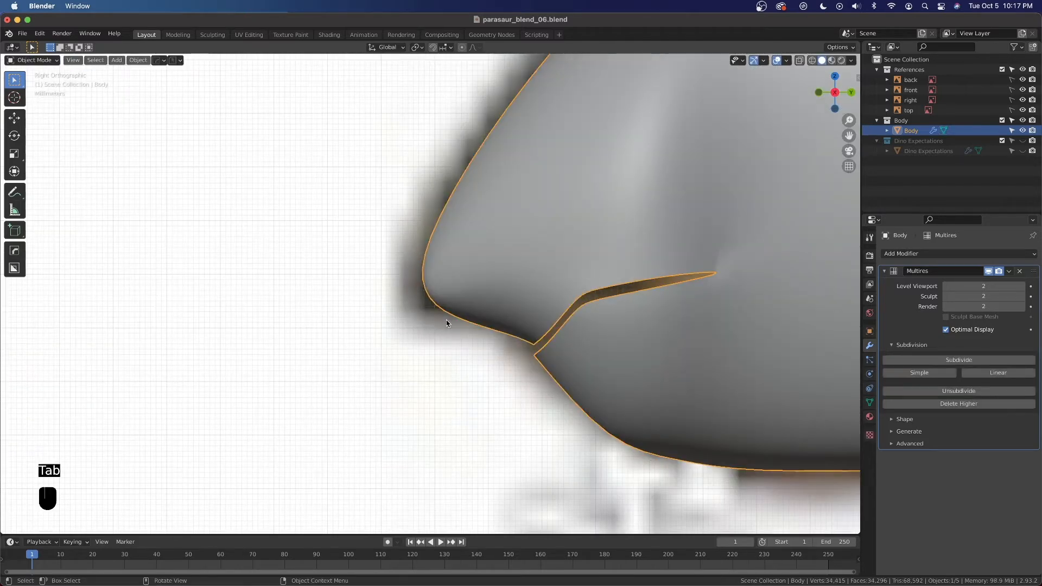
pyautogui.moveTo(446, 321); pyautogui.dragTo(517, 315, button='middle')
pyautogui.scroll(-3, 517, 318)
pyautogui.press('Tab')
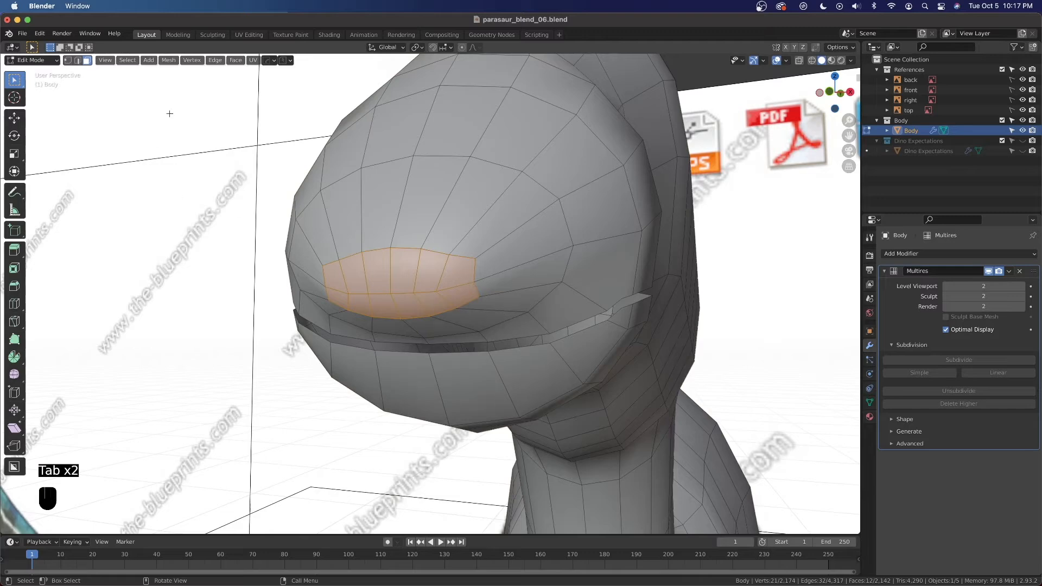
pyautogui.press('1')
pyautogui.moveTo(510, 283); pyautogui.dragTo(462, 286, button='middle')
pyautogui.click(443, 289)
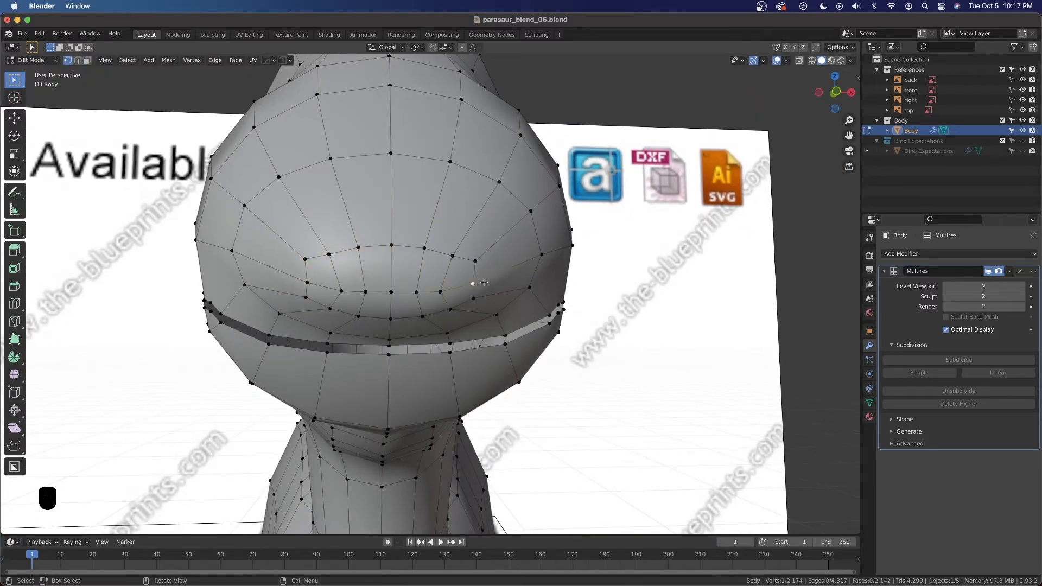
pyautogui.press('g')
pyautogui.press('g')
pyautogui.click(465, 282)
pyautogui.press('g')
pyautogui.press('g')
pyautogui.click(455, 287)
# Select the entire Body mesh and symmetrize it from +X to -X
pyautogui.click(313, 282)
pyautogui.scroll(-5, 359, 315)
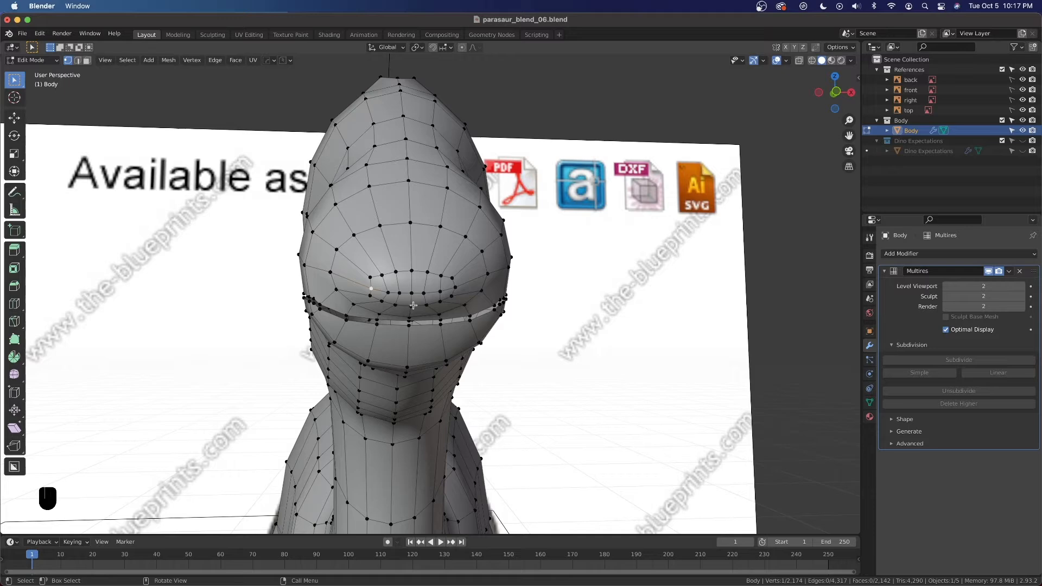
pyautogui.press('Tab')
pyautogui.press('Tab')
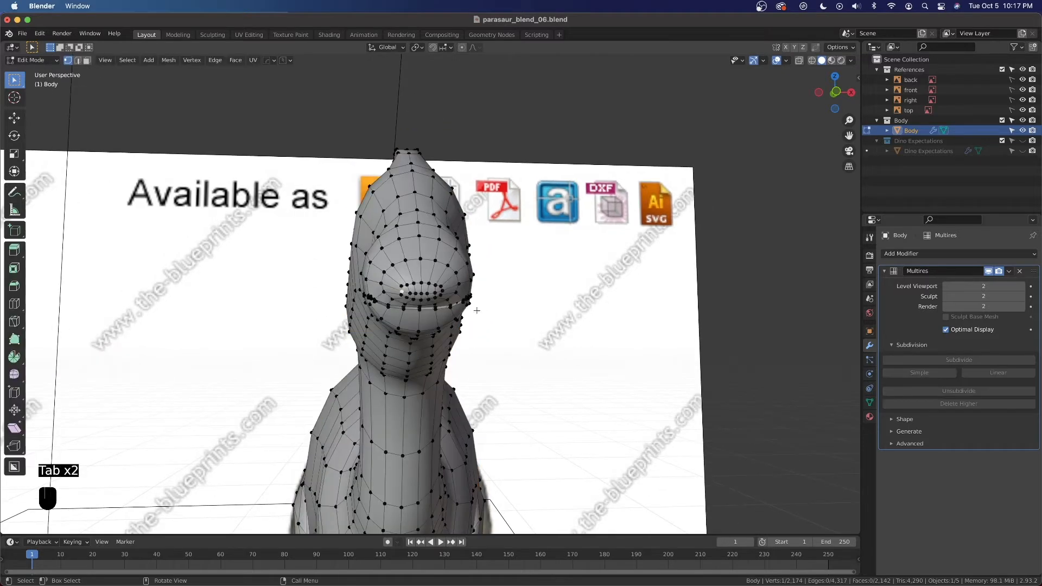
pyautogui.moveTo(486, 310); pyautogui.dragTo(458, 255, button='middle')
pyautogui.press('a')
pyautogui.press('a')
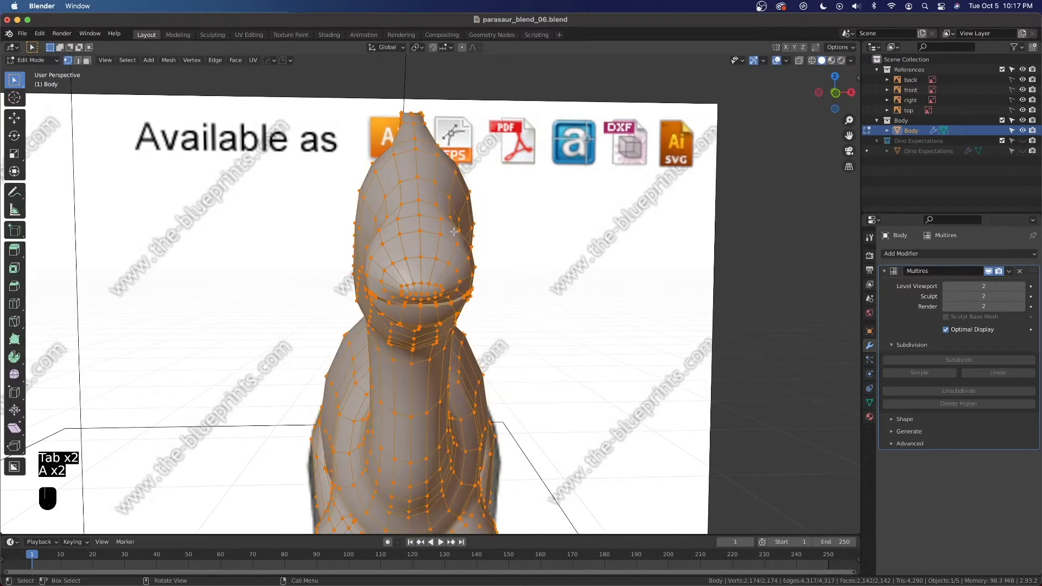
pyautogui.press('q')
pyautogui.moveTo(518, 343)
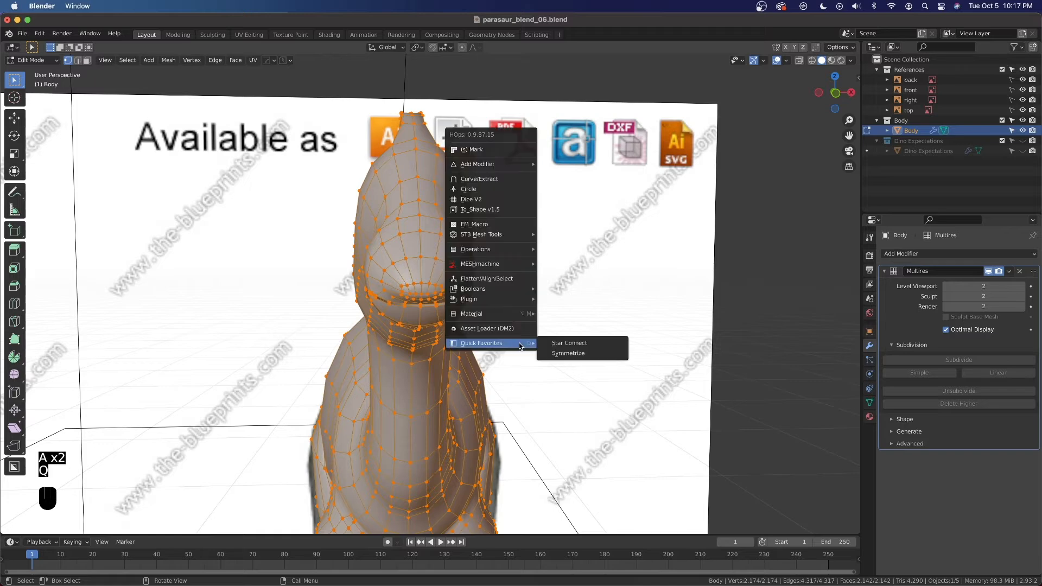
pyautogui.click(580, 351)
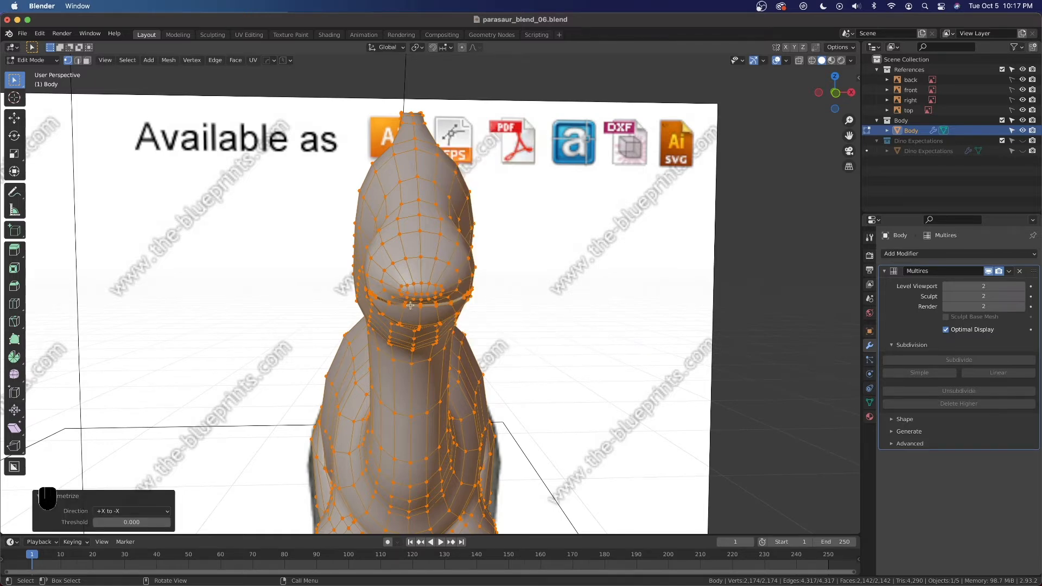
# Check the smoothed head in Object Mode, and snap the 3D cursor to the vertex at the rear corner of the mouth slit
pyautogui.press('Tab')
pyautogui.scroll(-3, 496, 326)
pyautogui.moveTo(495, 326); pyautogui.dragTo(427, 324, button='middle')
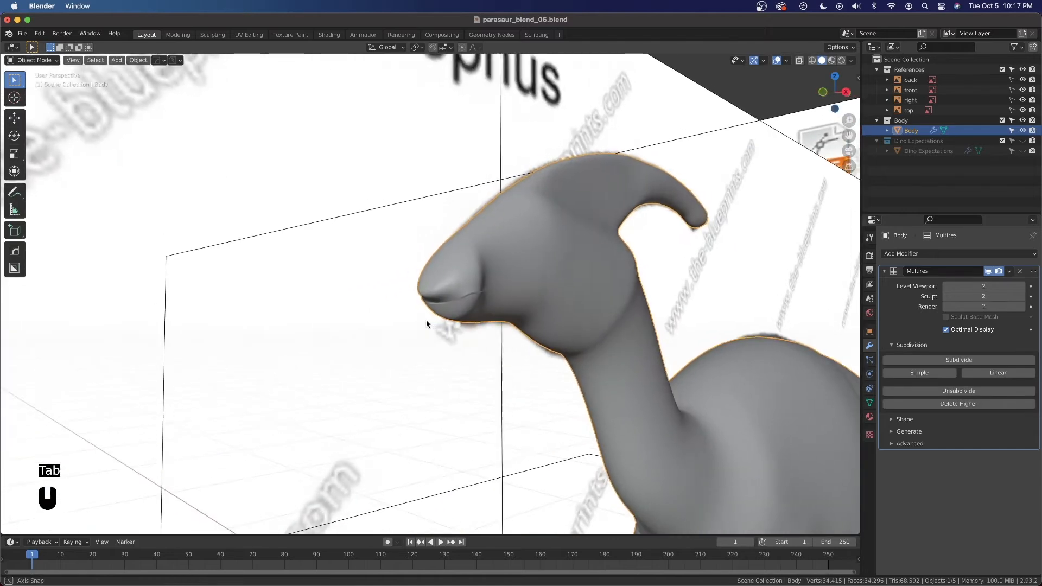
pyautogui.scroll(2, 484, 330)
pyautogui.press('`')
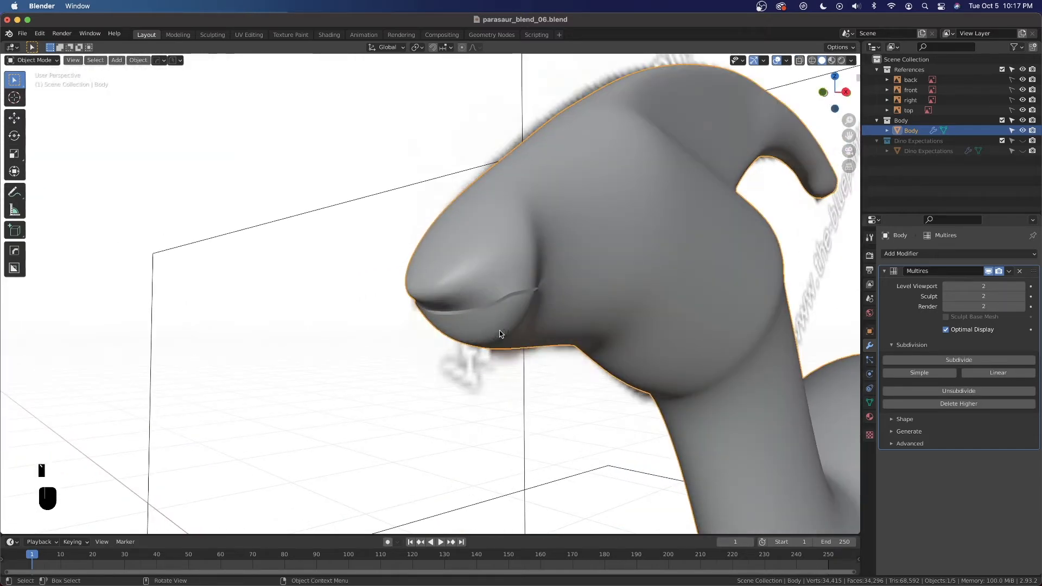
pyautogui.press('Tab')
pyautogui.scroll(3, 503, 330)
pyautogui.moveTo(503, 330); pyautogui.dragTo(602, 306, button='middle')
pyautogui.click(643, 269)
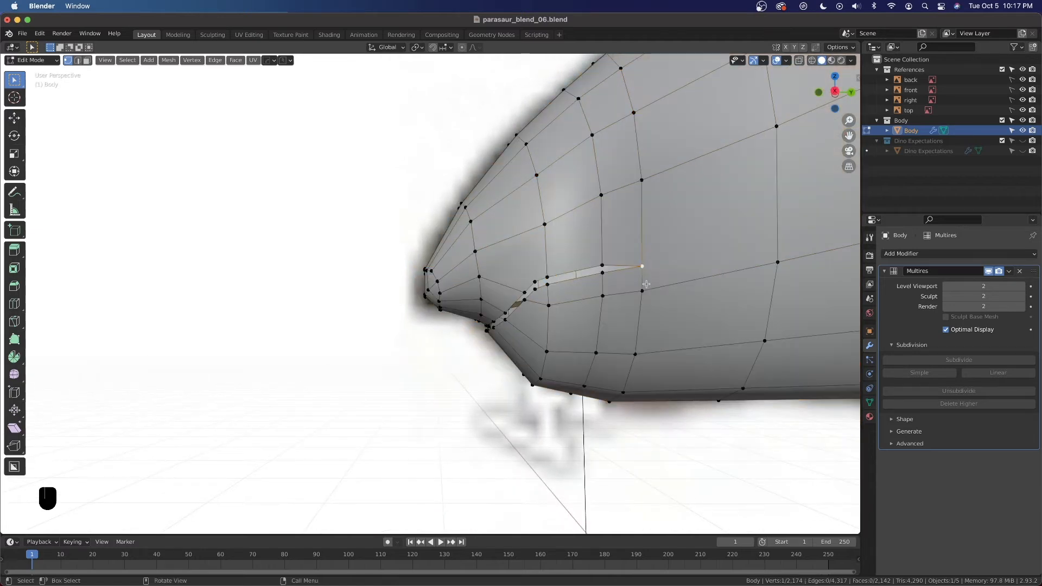
pyautogui.moveTo(644, 278); pyautogui.dragTo(579, 278, button='middle')
pyautogui.scroll(2, 579, 278)
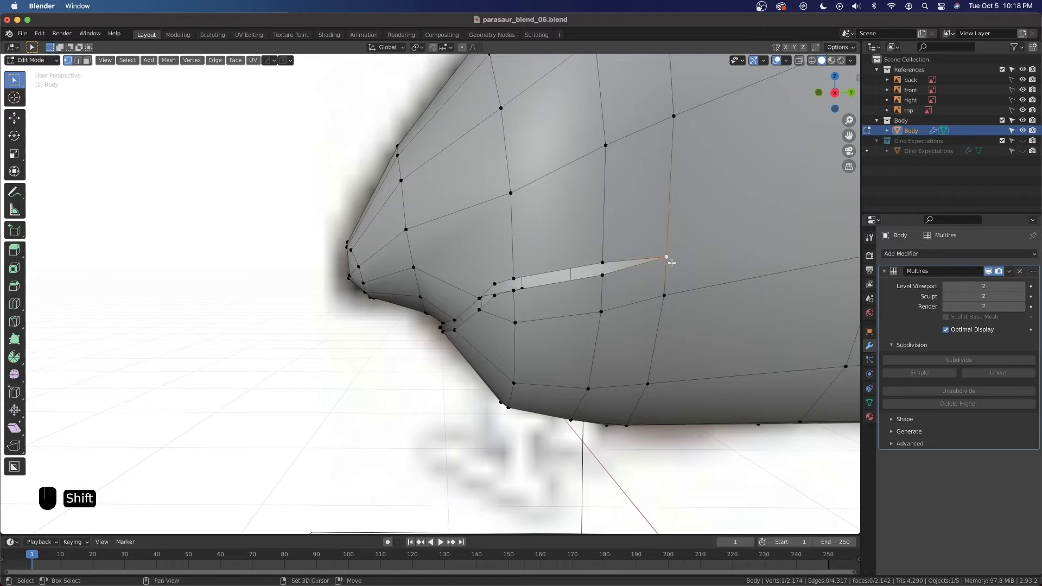
pyautogui.hotkey('shift', 's')
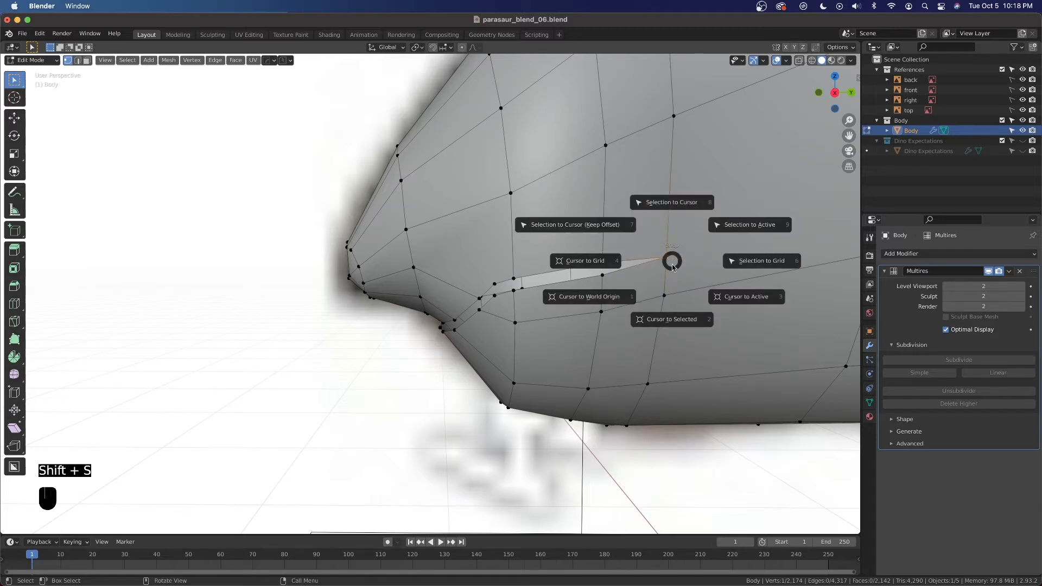
pyautogui.click(673, 320)
# In the right side view with X-ray on, select all lower-jaw faces in front of the mouth corner in face mode
pyautogui.moveTo(669, 286); pyautogui.dragTo(592, 329, button='middle')
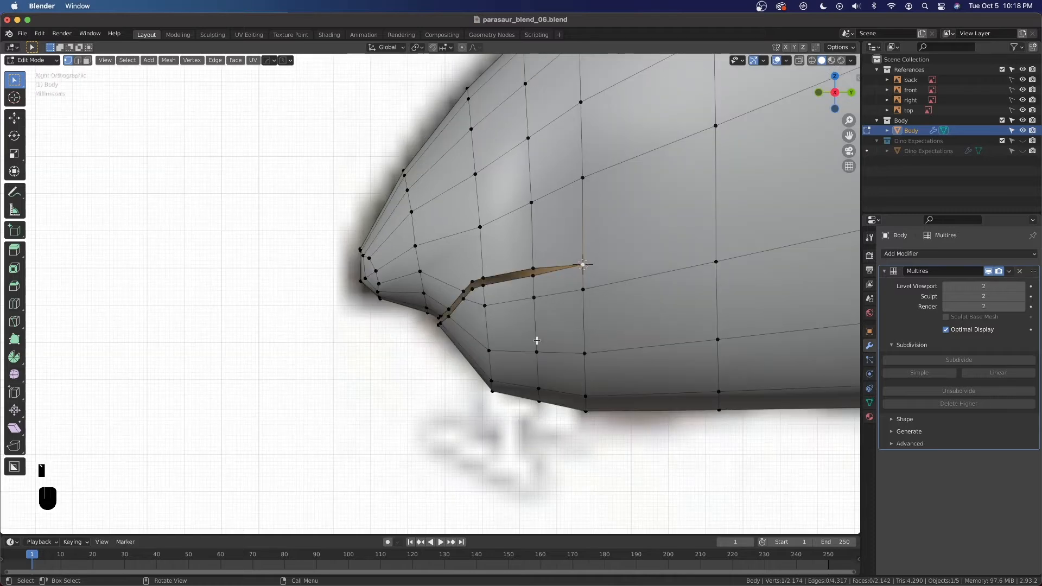
pyautogui.hotkey('alt', 'z')
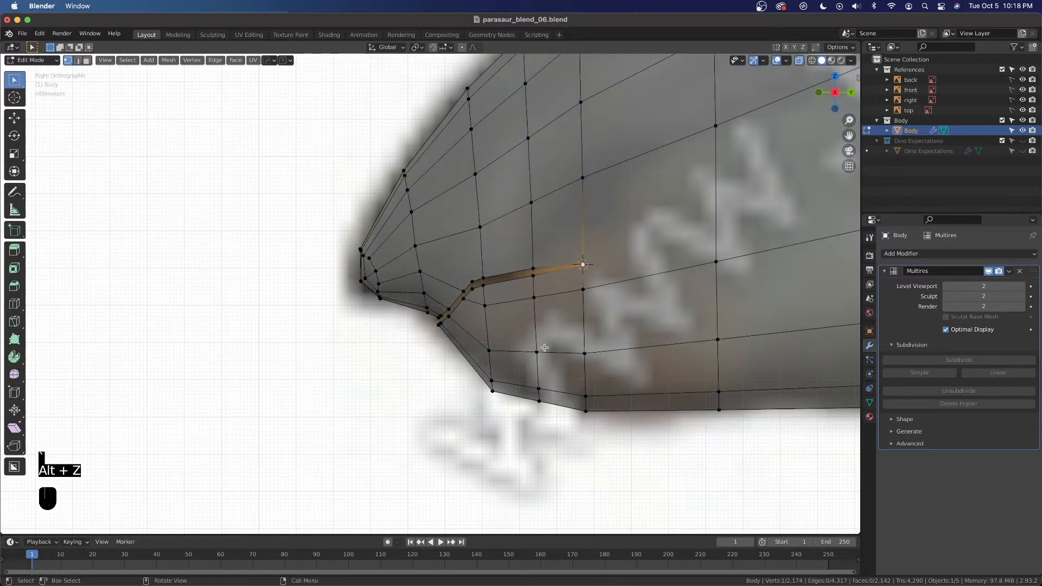
pyautogui.press('3')
pyautogui.press('c')
pyautogui.click(544, 379)
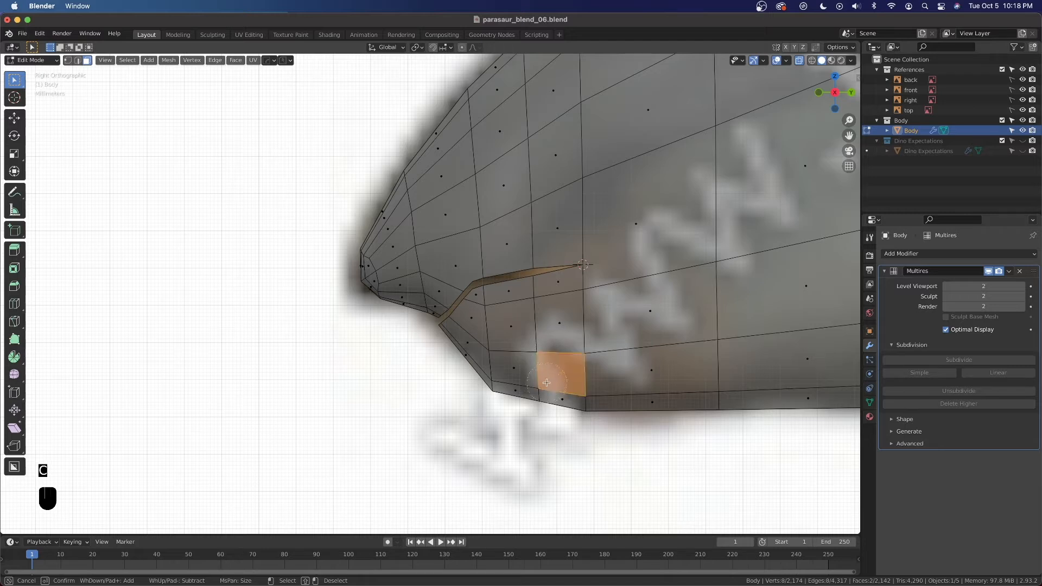
pyautogui.moveTo(539, 392)
pyautogui.mouseDown()
pyautogui.moveTo(515, 375)
pyautogui.moveTo(550, 400)
pyautogui.mouseUp()
pyautogui.moveTo(538, 352)
pyautogui.mouseDown()
pyautogui.moveTo(547, 290)
pyautogui.moveTo(510, 294)
pyautogui.moveTo(506, 329)
pyautogui.moveTo(472, 302)
pyautogui.moveTo(465, 348)
pyautogui.mouseUp()
pyautogui.rightClick(465, 348)
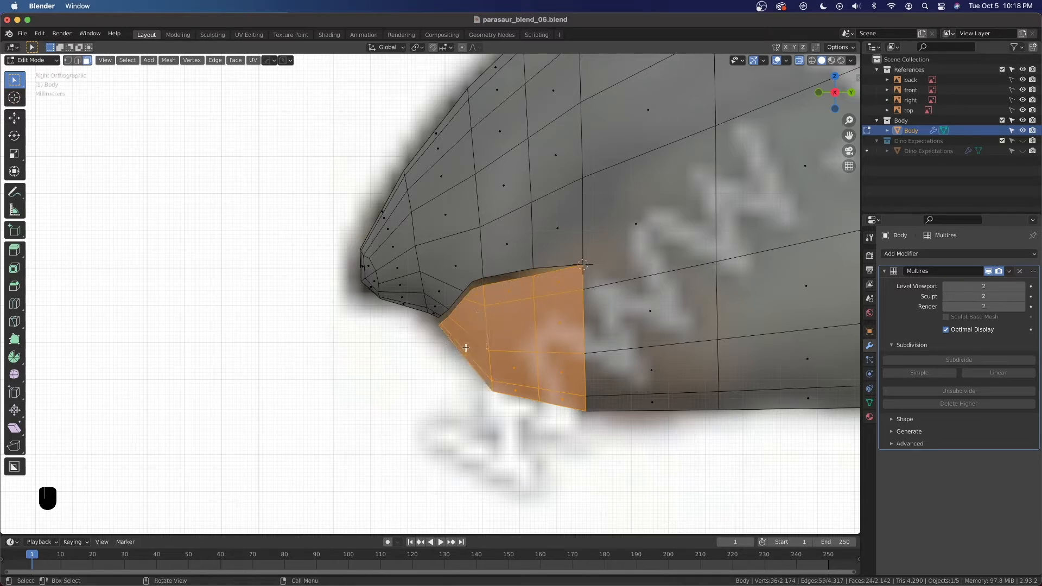
# Set the transform pivot to the 3D Cursor and rotate the lower-jaw faces about -15° to open the mouth
pyautogui.click(418, 48)
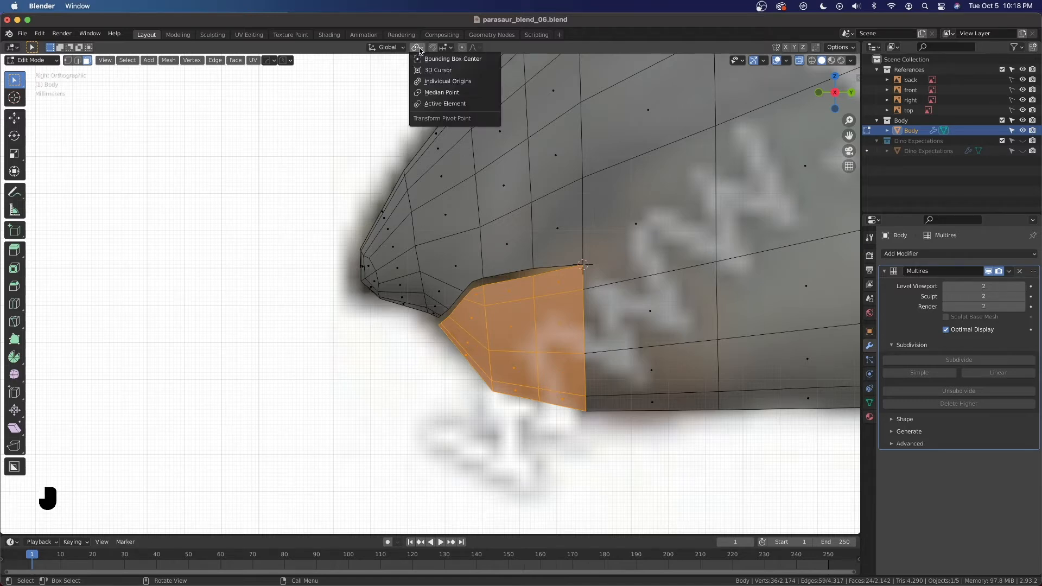
pyautogui.click(438, 70)
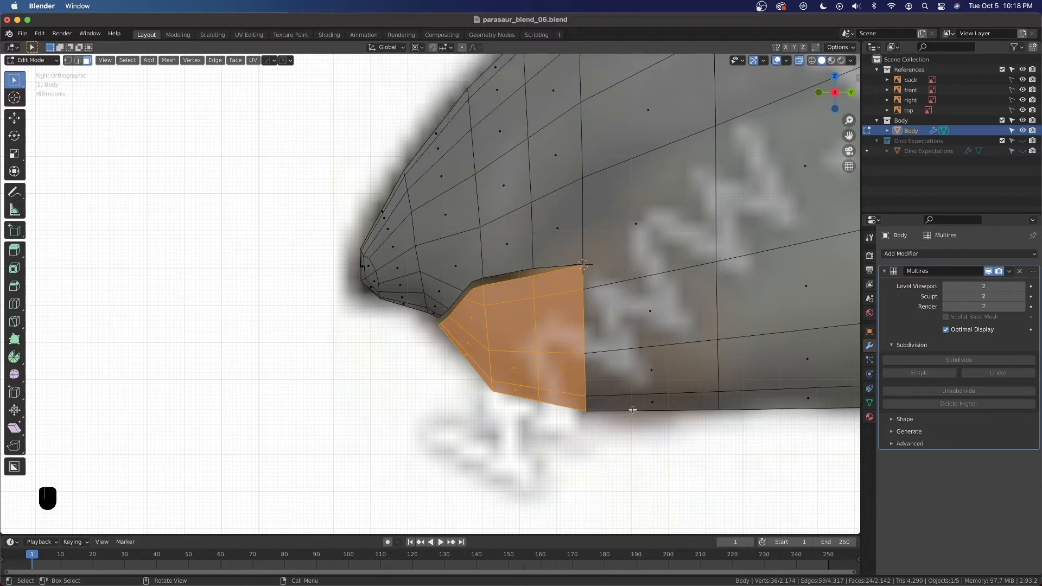
pyautogui.press('r')
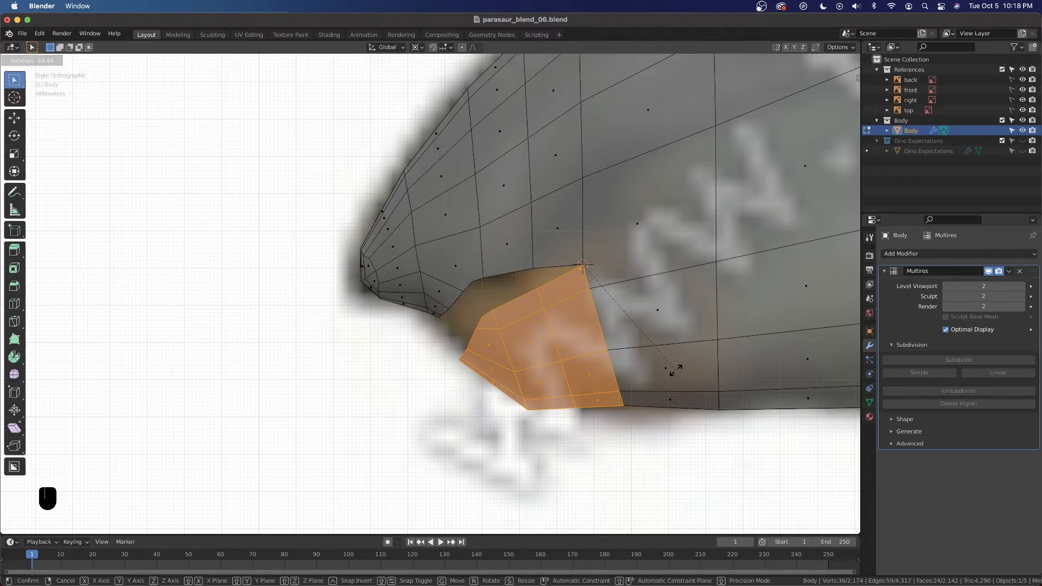
pyautogui.click(675, 370)
# Check the opened mouth in Object Mode with X-ray off, and save the file
pyautogui.press('Tab')
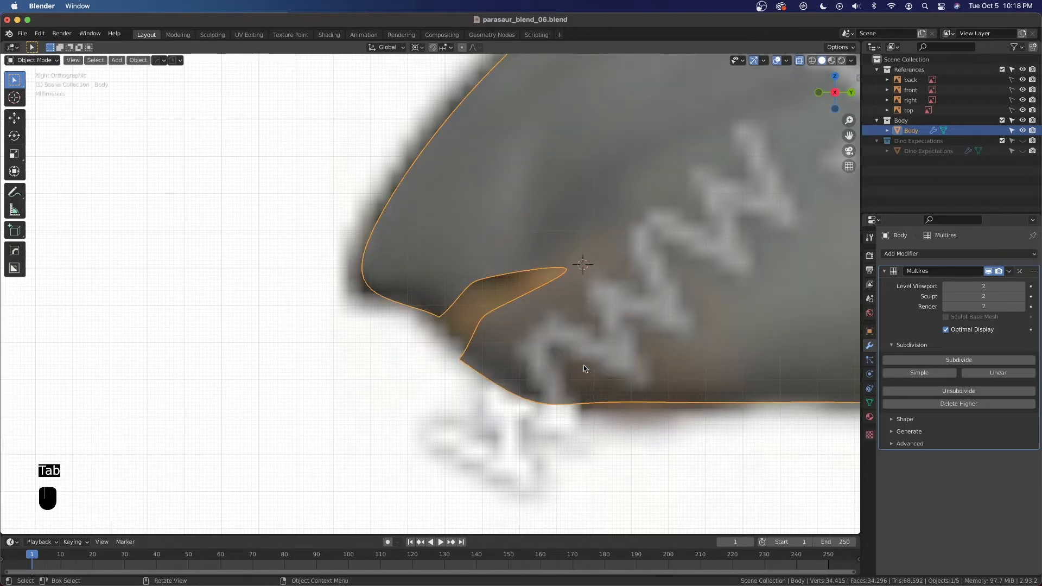
pyautogui.hotkey('alt', 'z')
pyautogui.moveTo(584, 364); pyautogui.dragTo(470, 309, button='middle')
pyautogui.press('super+s')
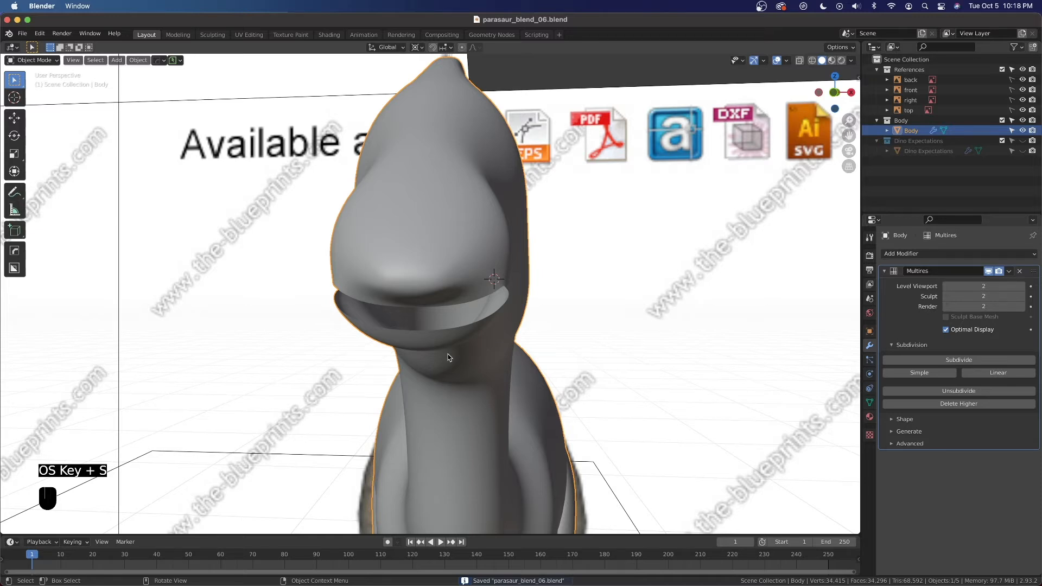
# In edge mode, select the lower lip's edge path around the jaw from one mouth corner to the other
pyautogui.moveTo(452, 352); pyautogui.dragTo(463, 331, button='middle')
pyautogui.press('Tab')
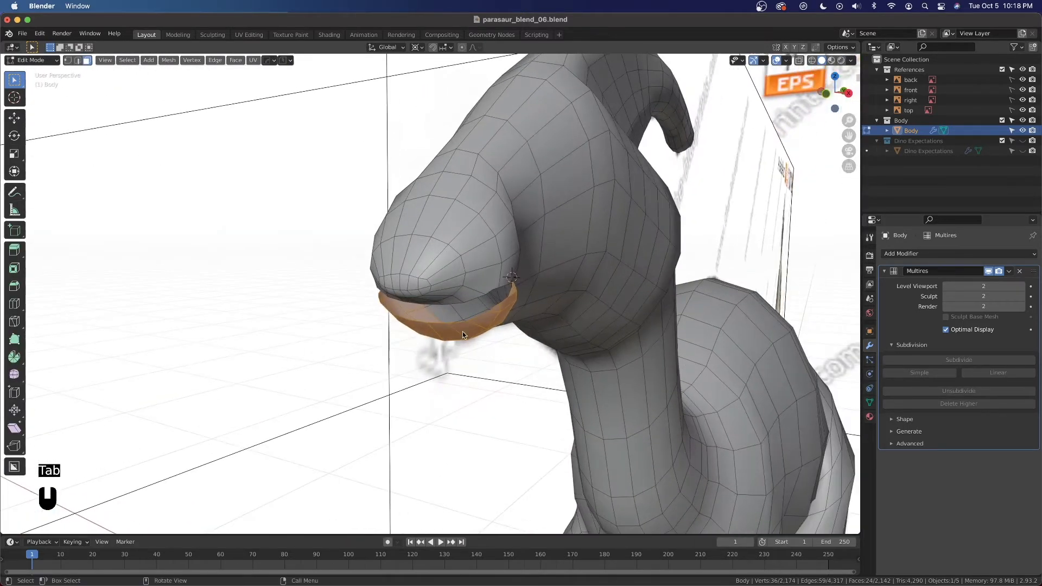
pyautogui.press('2')
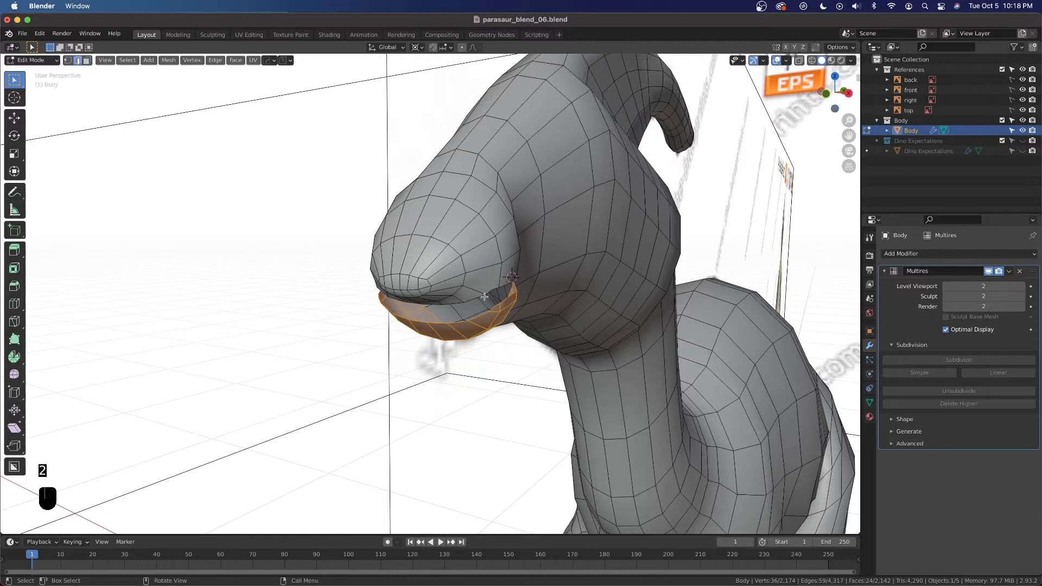
pyautogui.scroll(2, 485, 297)
pyautogui.moveTo(568, 308); pyautogui.dragTo(466, 303, button='middle')
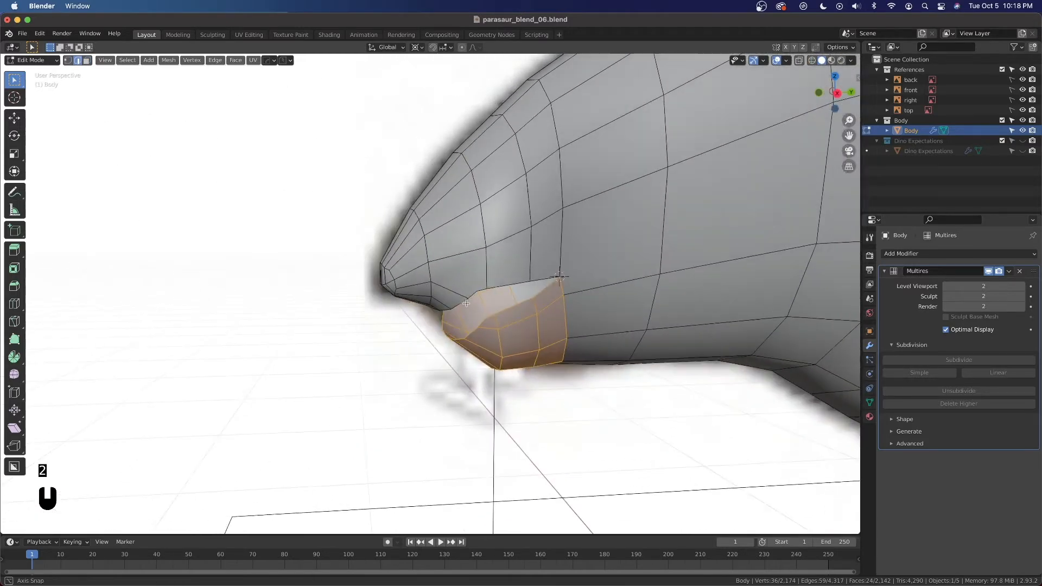
pyautogui.click(549, 288)
pyautogui.moveTo(548, 289); pyautogui.dragTo(453, 327, button='middle')
pyautogui.keyDown('ctrl'); pyautogui.click(411, 339); pyautogui.keyUp('ctrl')
pyautogui.moveTo(354, 329); pyautogui.dragTo(407, 313, button='middle')
pyautogui.keyDown('ctrl'); pyautogui.click(327, 279); pyautogui.keyUp('ctrl')
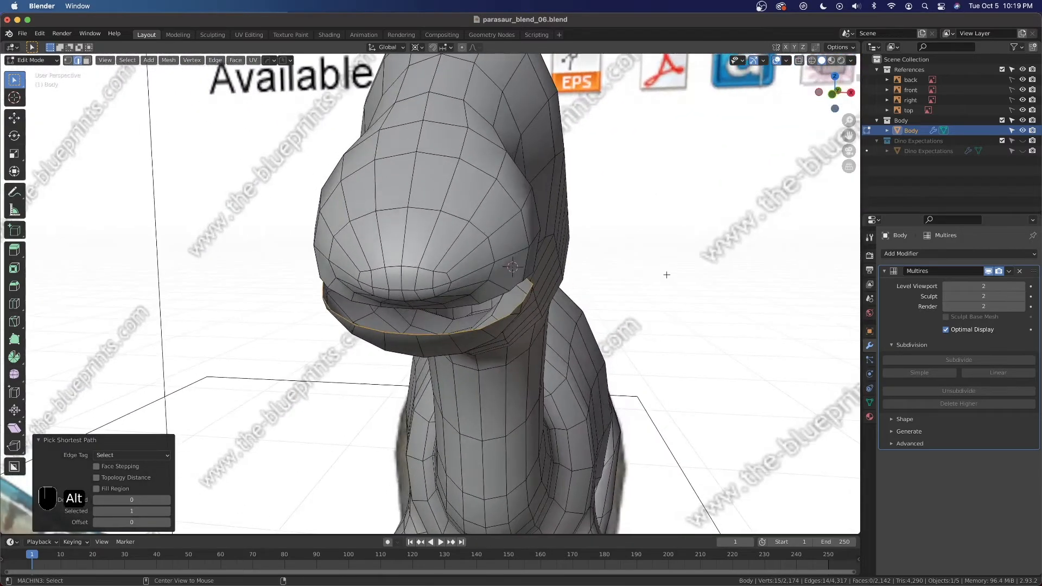
# Shrink the selected lower-lip edges slightly inward with Shrink/Fatten
pyautogui.hotkey('alt', 's')
pyautogui.press('shift')
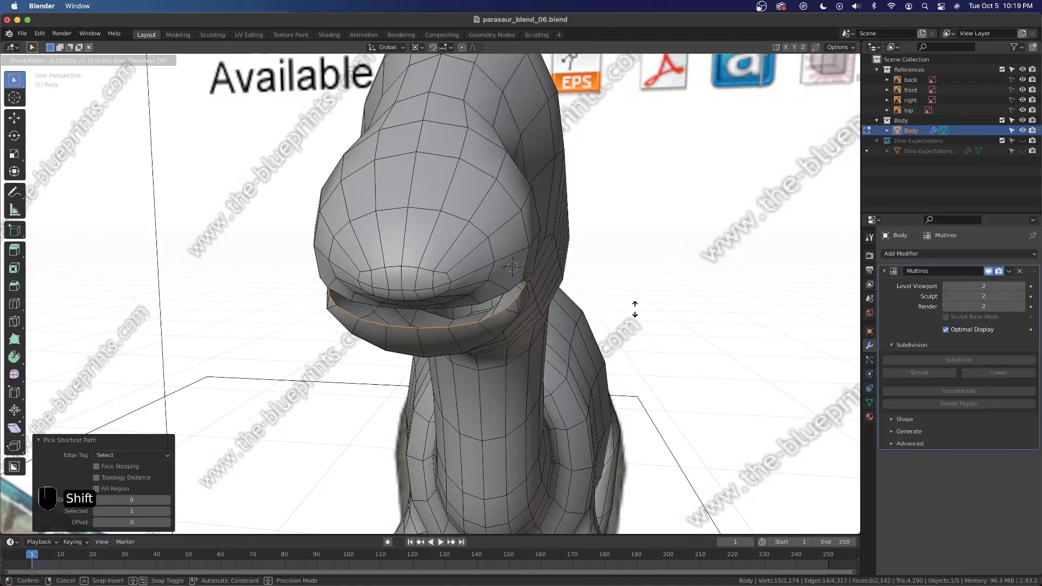
pyautogui.click(635, 306)
pyautogui.moveTo(563, 316); pyautogui.dragTo(665, 310, button='middle')
# Inspect the smoothed lower lip from both sides of the head in Object Mode, and save the file
pyautogui.press('Tab')
pyautogui.moveTo(417, 329); pyautogui.dragTo(453, 275, button='middle')
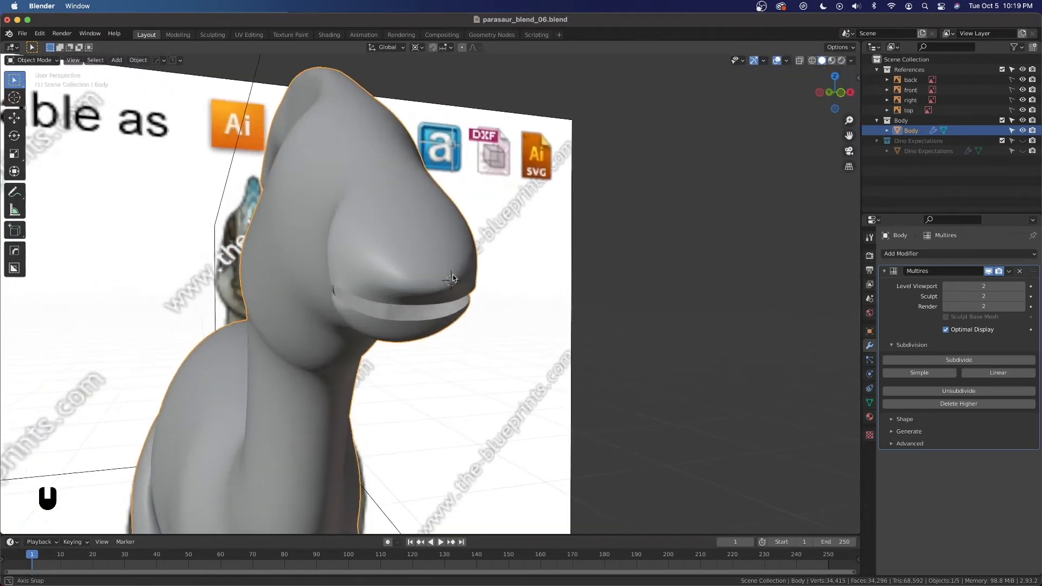
pyautogui.scroll(-2, 429, 326)
pyautogui.scroll(-2, 463, 327)
pyautogui.moveTo(465, 328); pyautogui.dragTo(421, 268, button='middle')
pyautogui.press('super+s')
# Add a single centred loop cut across the upper snout, between the front ring and the ring behind it, without sliding it
pyautogui.scroll(3, 447, 331)
pyautogui.press('Tab')
pyautogui.scroll(4, 453, 282)
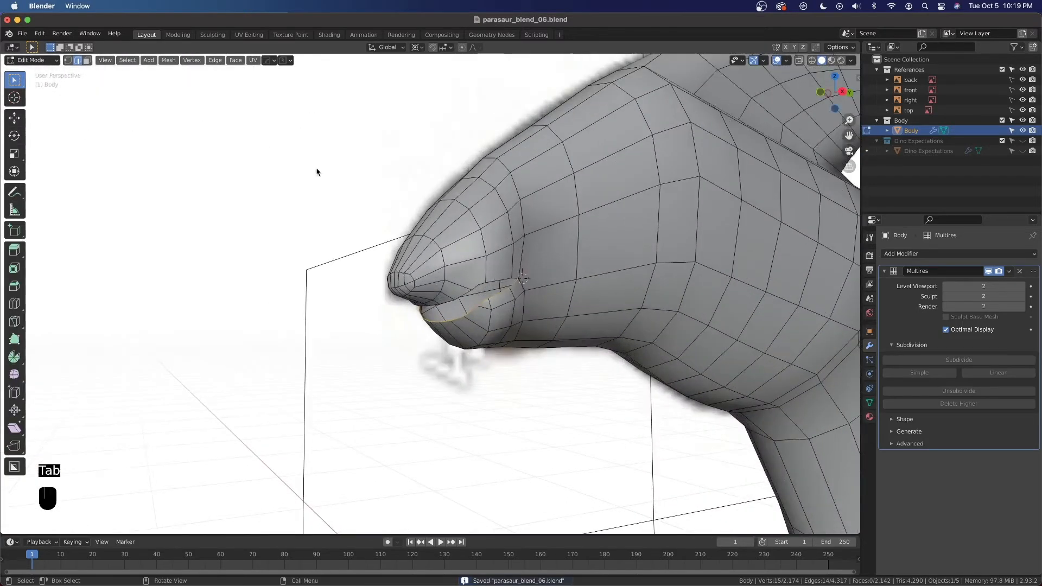
pyautogui.press('1')
pyautogui.scroll(2, 565, 266)
pyautogui.keyDown('shift'); pyautogui.moveTo(519, 269); pyautogui.dragTo(484, 273, button='middle'); pyautogui.keyUp('shift')
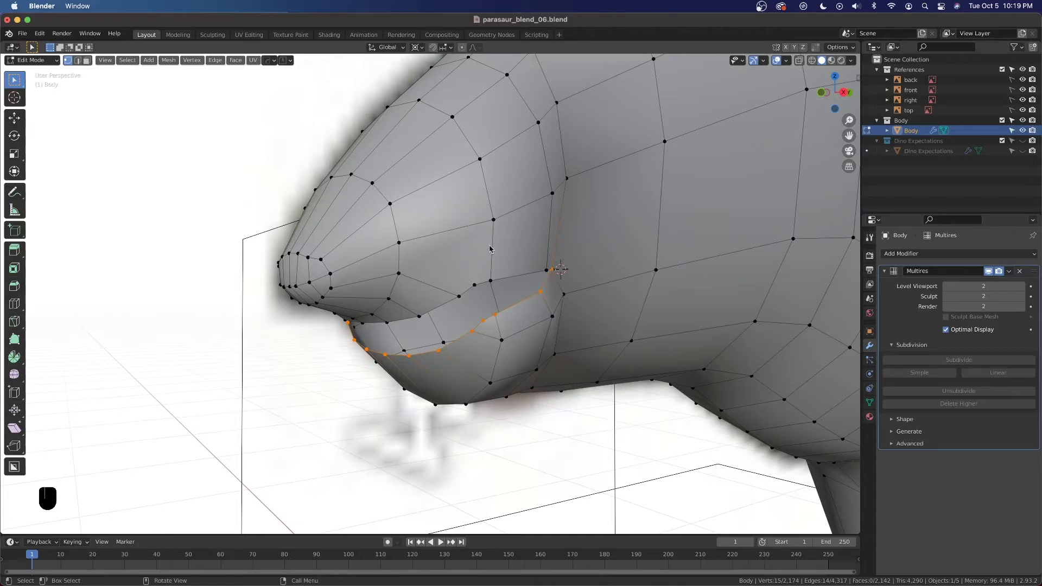
pyautogui.hotkey('ctrl', 'r')
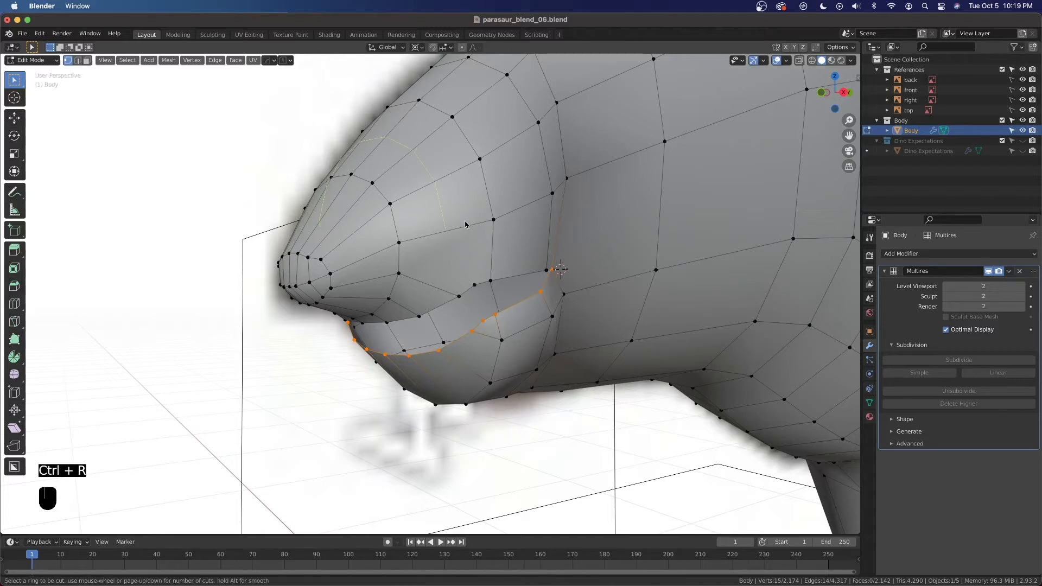
pyautogui.click(464, 222)
pyautogui.rightClick(464, 223)
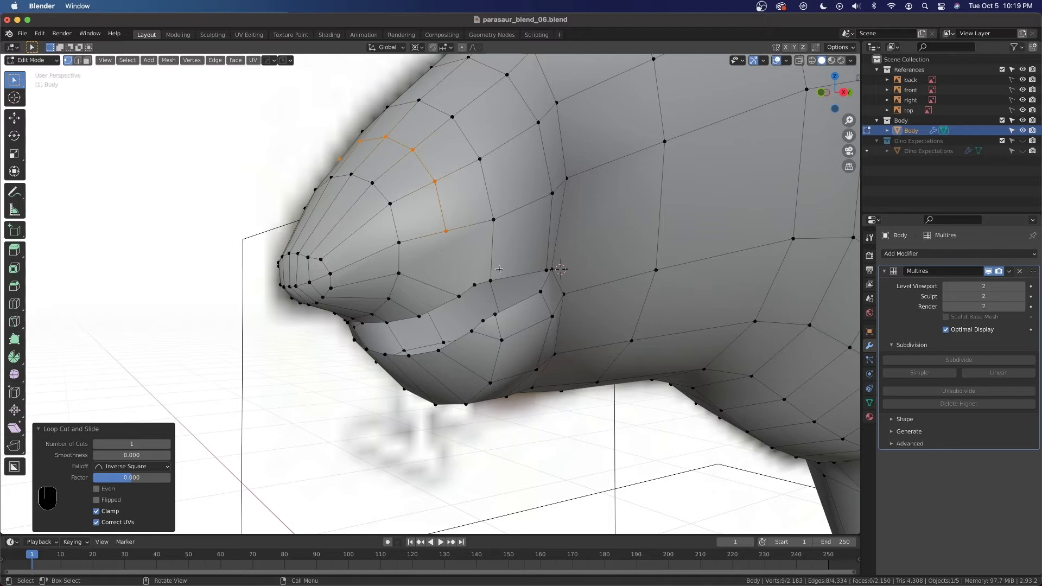
pyautogui.moveTo(465, 239); pyautogui.dragTo(261, 234, button='middle')
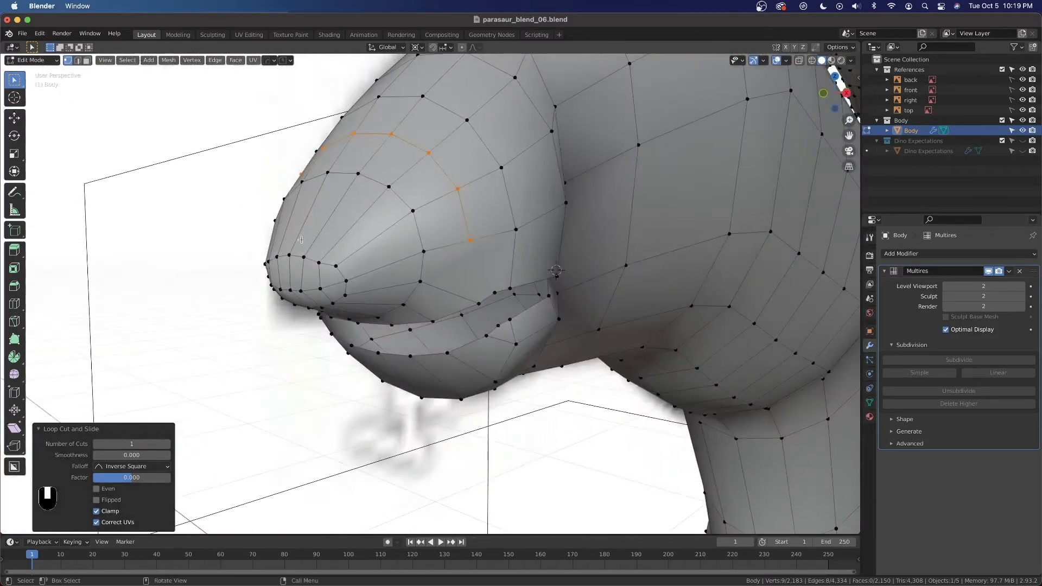
# Connect the new loop's end vertex to the upper-lip vertex below it on both sides of the snout
pyautogui.click(469, 245)
pyautogui.keyDown('shift'); pyautogui.click(494, 285); pyautogui.keyUp('shift')
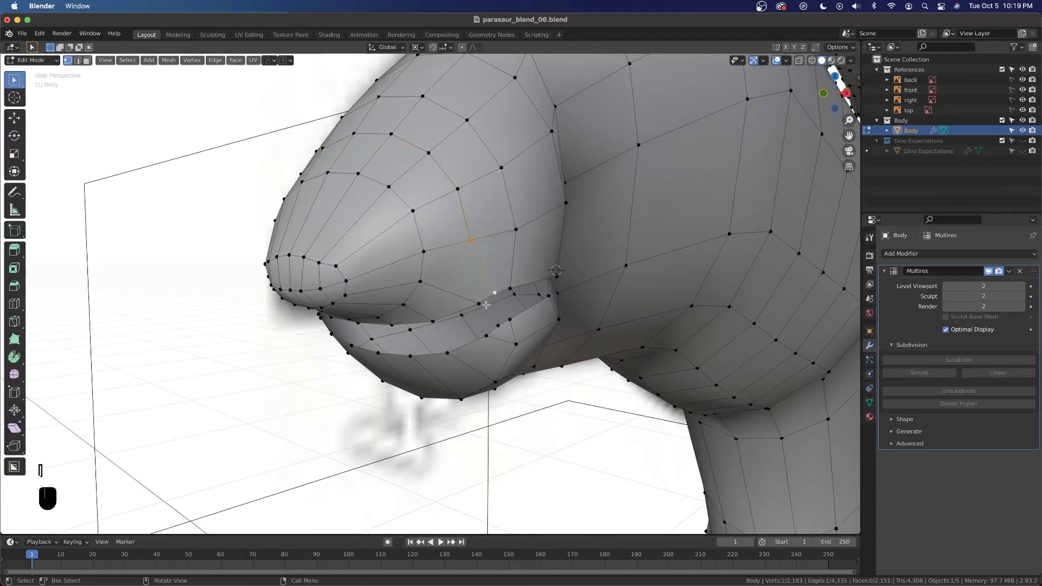
pyautogui.scroll(3, 504, 286)
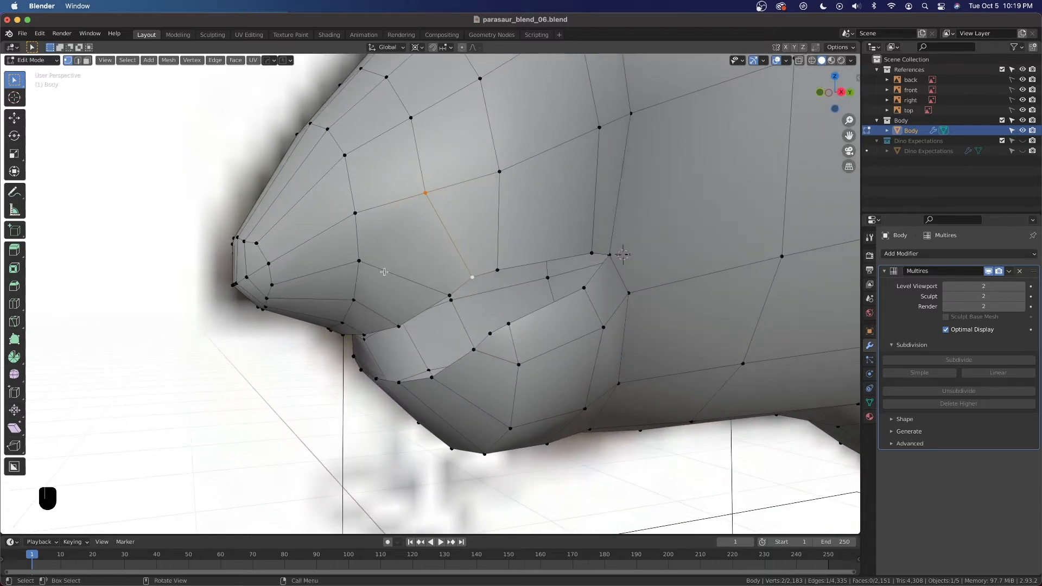
pyautogui.moveTo(385, 271); pyautogui.dragTo(324, 227, button='middle')
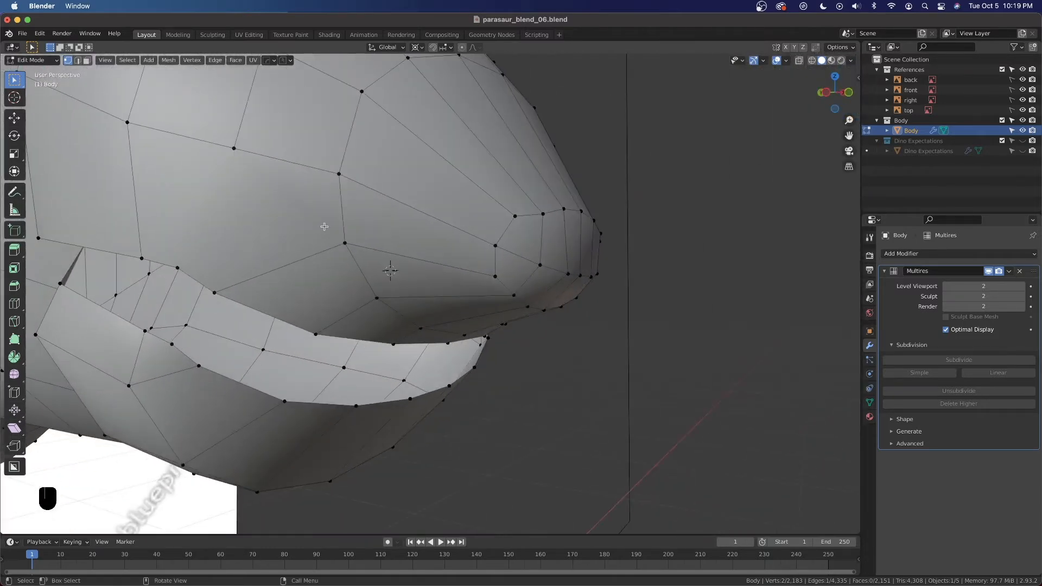
pyautogui.click(235, 149)
pyautogui.keyDown('shift'); pyautogui.click(178, 267); pyautogui.keyUp('shift')
# Slide two side vertices of the new upper-snout loop along their edges to even out the spacing above the lip
pyautogui.scroll(-4, 382, 298)
pyautogui.moveTo(494, 308); pyautogui.dragTo(374, 291, button='middle')
pyautogui.scroll(2, 411, 282)
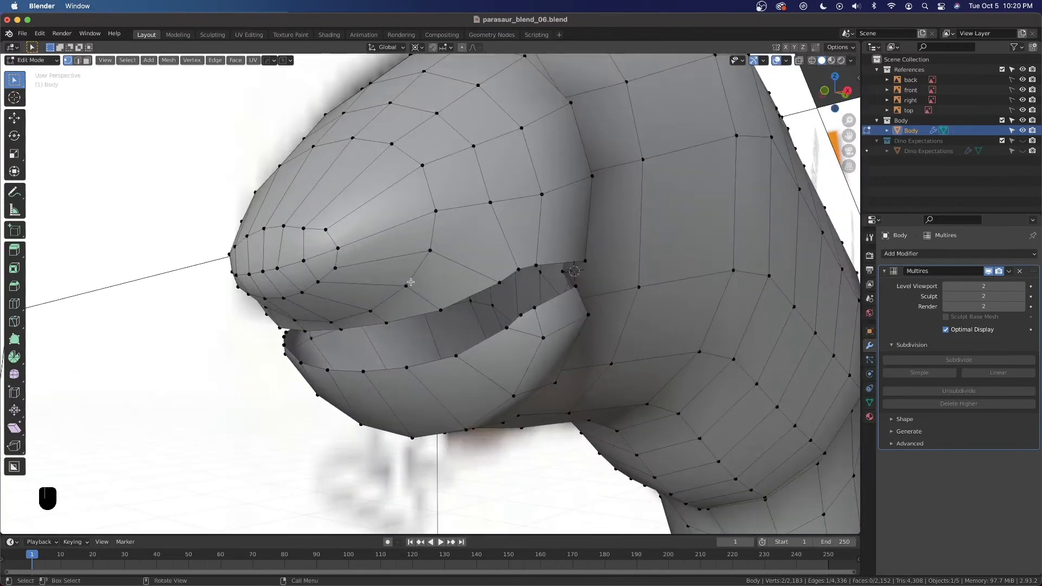
pyautogui.press('g')
pyautogui.press('g')
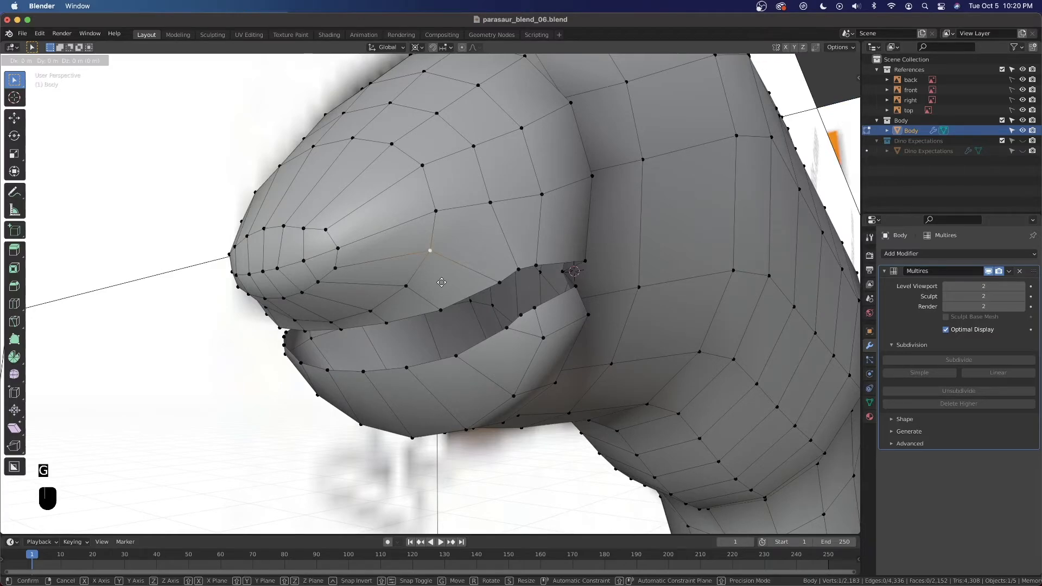
pyautogui.click(437, 295)
pyautogui.press('g')
pyautogui.press('g')
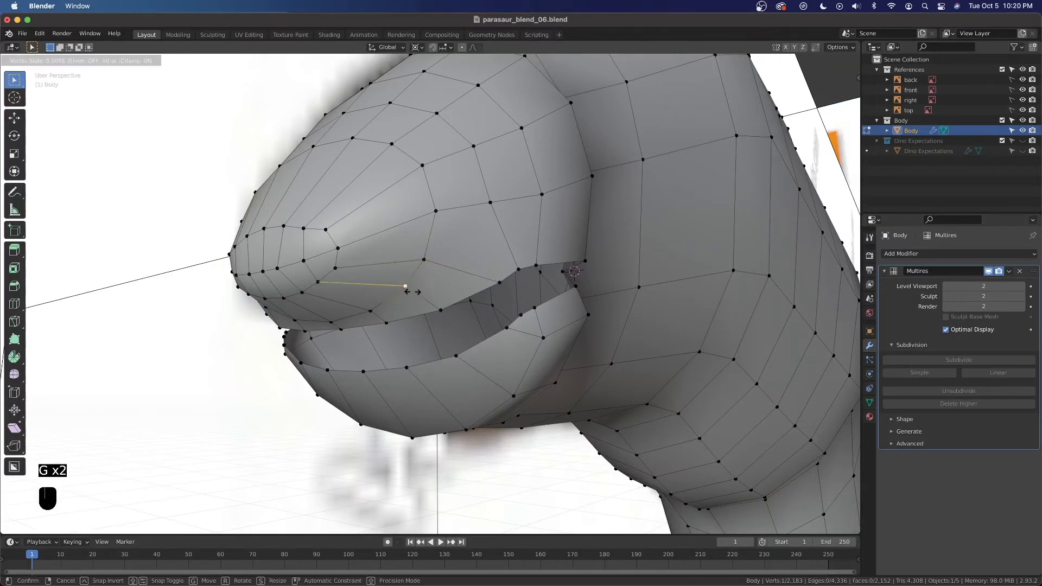
pyautogui.click(400, 298)
# Slide two vertices just above the front of the upper lip closer to the lip, by factors of about 0.094 and 0.079
pyautogui.moveTo(394, 296)
pyautogui.mouseDown(button='middle')
pyautogui.moveTo(417, 303)
pyautogui.moveTo(400, 288)
pyautogui.mouseUp(button='middle')
pyautogui.press('g')
pyautogui.press('g')
pyautogui.click(444, 298)
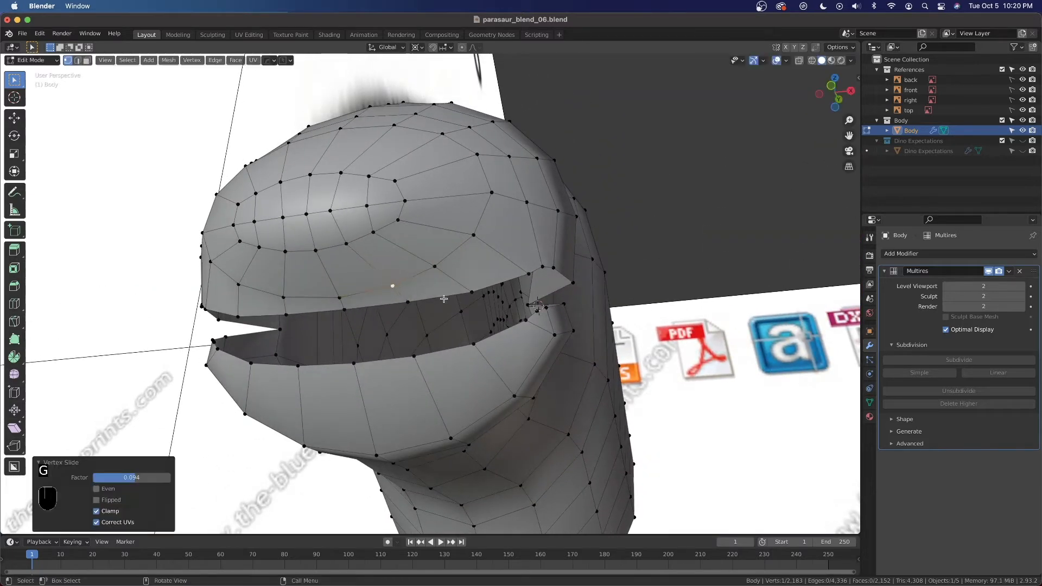
pyautogui.click(346, 298)
pyautogui.press('g')
pyautogui.press('g')
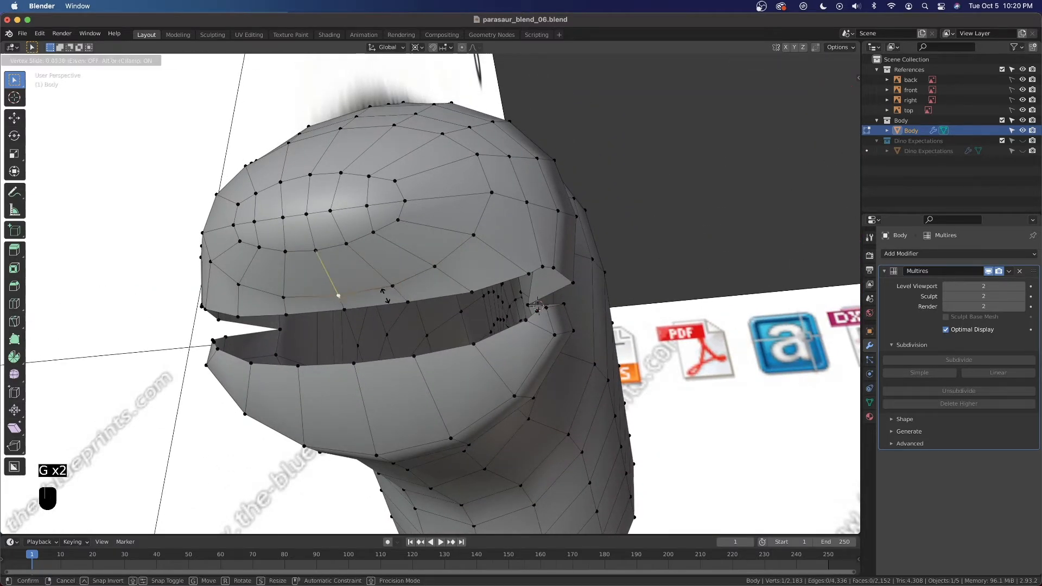
pyautogui.click(385, 295)
pyautogui.moveTo(600, 246); pyautogui.dragTo(502, 278, button='middle')
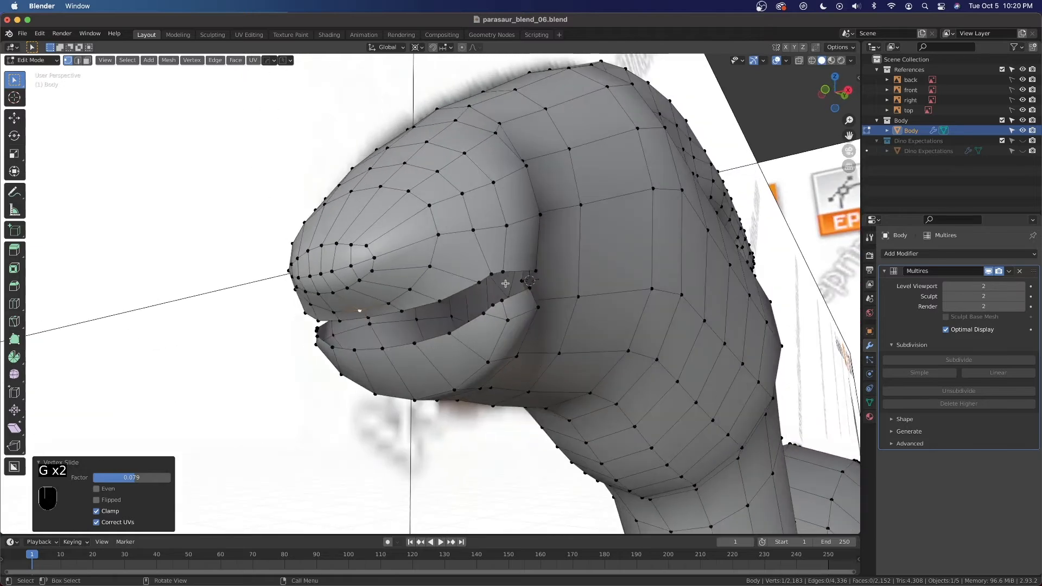
# Slide two upper-lip vertices near the mouth corner forward along the lip edge, the front one by a factor of about 0.155
pyautogui.click(500, 275)
pyautogui.press('g')
pyautogui.rightClick(498, 284)
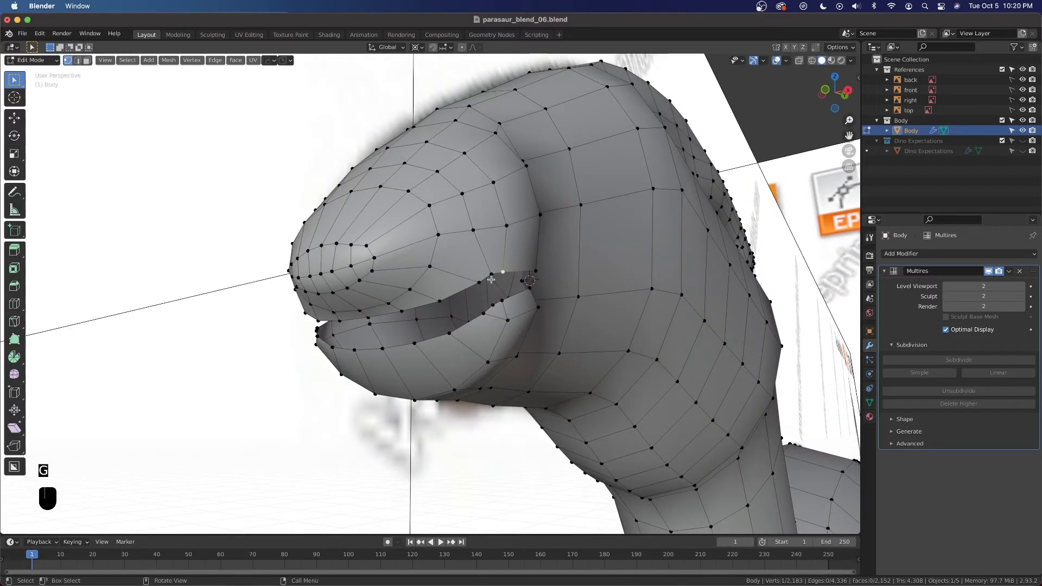
pyautogui.press('g')
pyautogui.press('g')
pyautogui.click(502, 307)
pyautogui.click(479, 285)
pyautogui.press('g')
pyautogui.press('g')
pyautogui.click(473, 314)
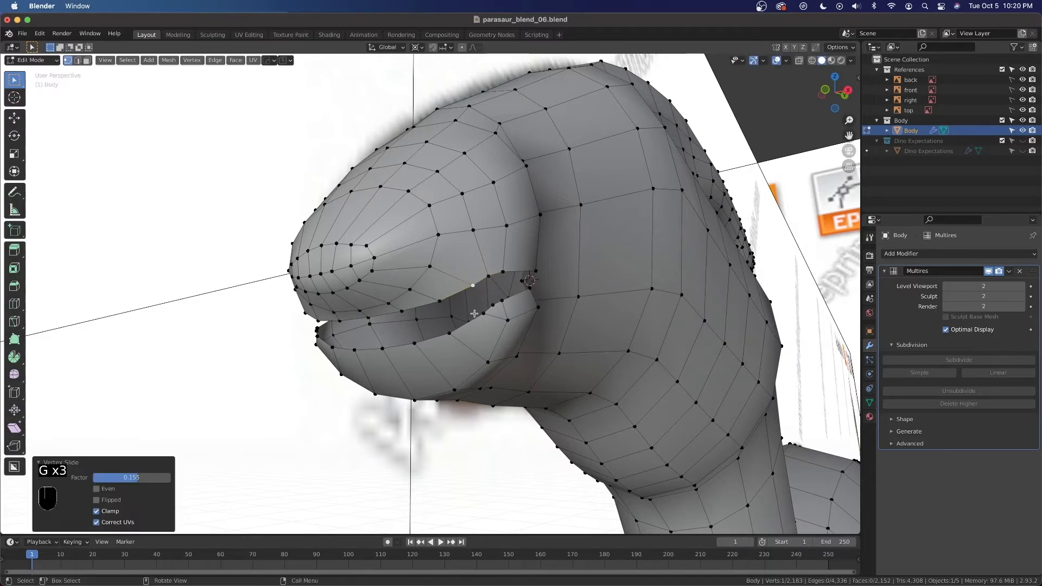
# Move the next upper-lip vertex toward the mouth corner slightly back and down to smooth the lip line
pyautogui.scroll(5, 510, 268)
pyautogui.moveTo(421, 256); pyautogui.dragTo(536, 246, button='middle')
pyautogui.moveTo(509, 321); pyautogui.dragTo(490, 303, button='middle')
pyautogui.scroll(3, 510, 318)
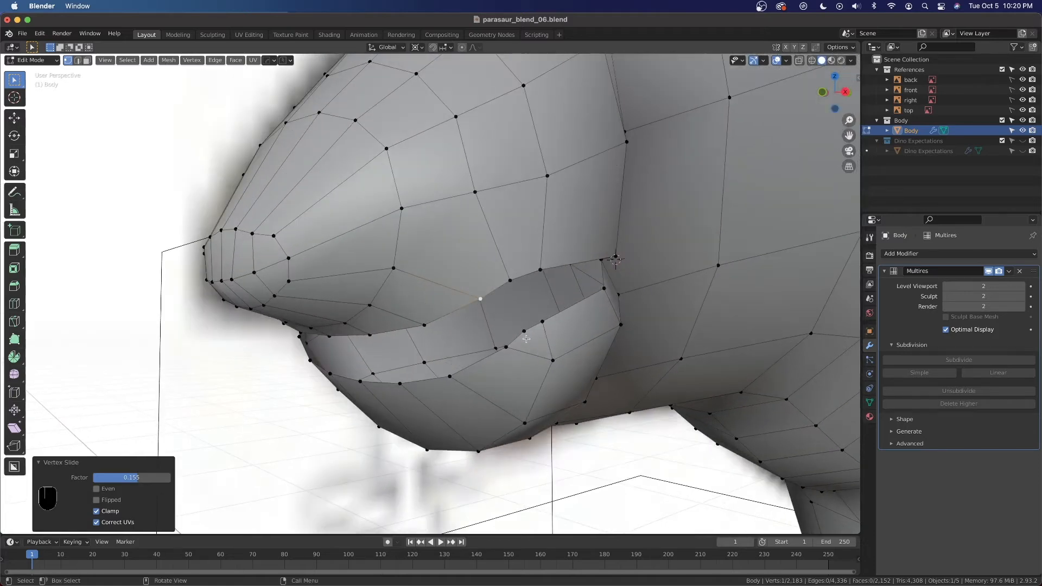
pyautogui.moveTo(512, 273); pyautogui.dragTo(499, 282, button='middle')
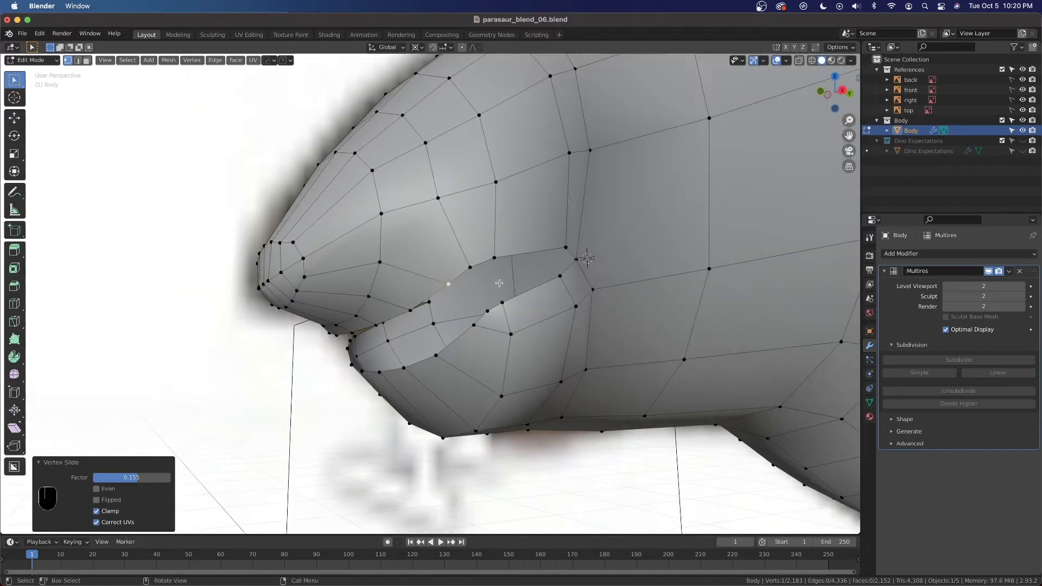
pyautogui.click(476, 272)
pyautogui.press('g')
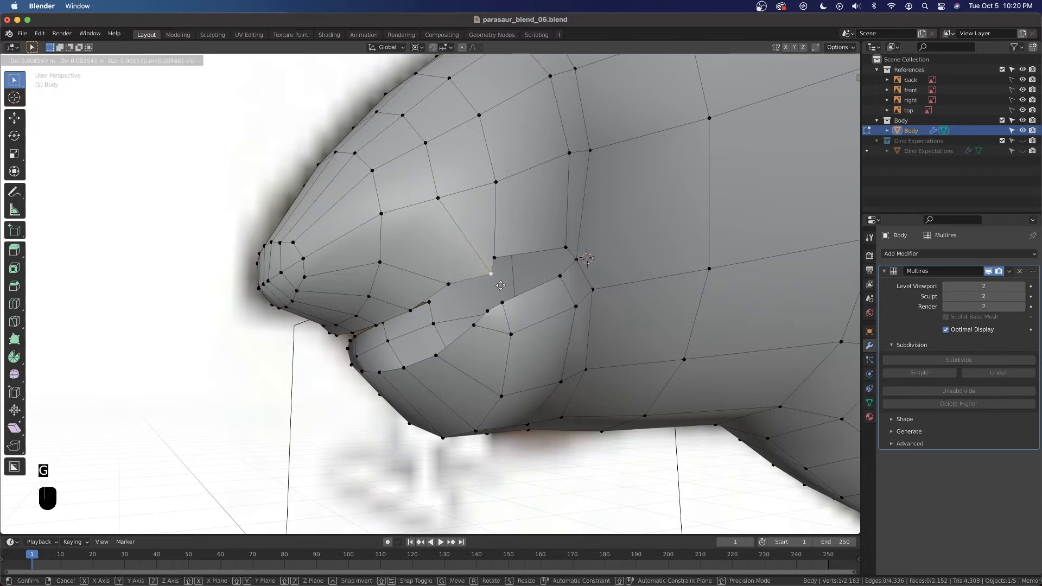
pyautogui.click(489, 286)
# Slide the upper-lip vertex nearer the mouth corner along its edge by a factor of about 0.106
pyautogui.moveTo(493, 285); pyautogui.dragTo(501, 305, button='middle')
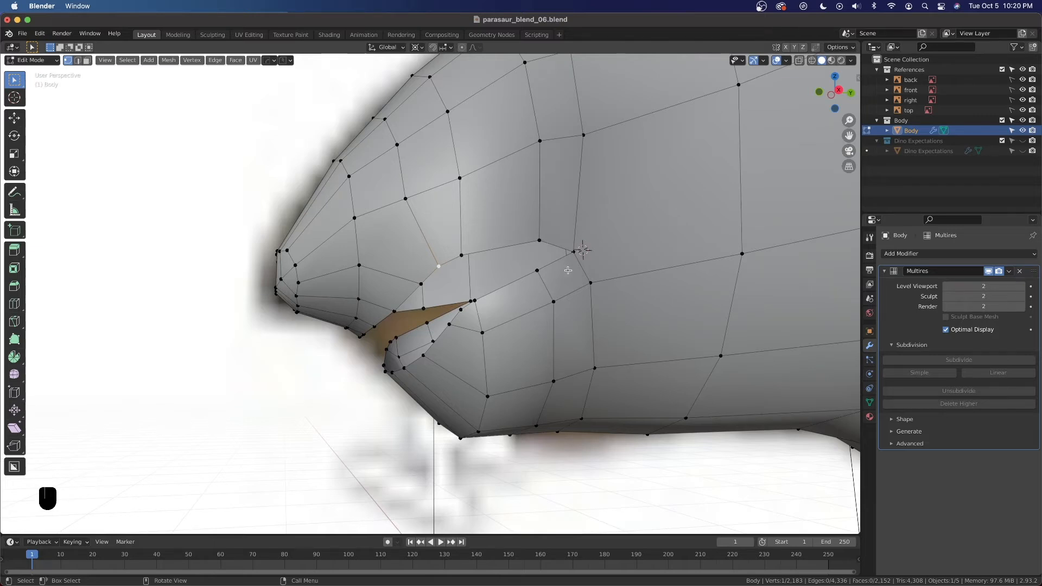
pyautogui.moveTo(521, 249); pyautogui.dragTo(512, 278, button='middle')
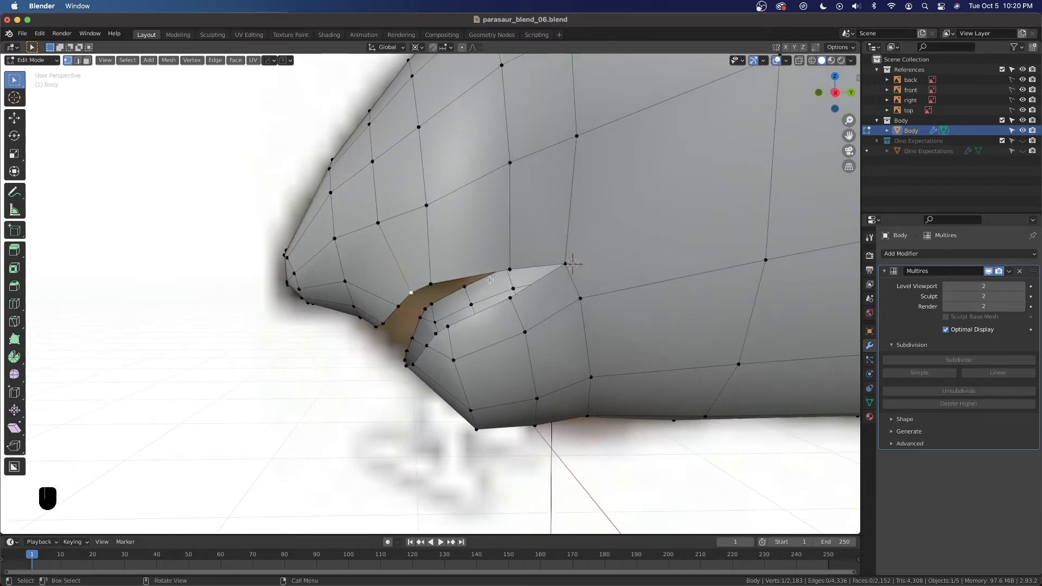
pyautogui.press('g')
pyautogui.press('g')
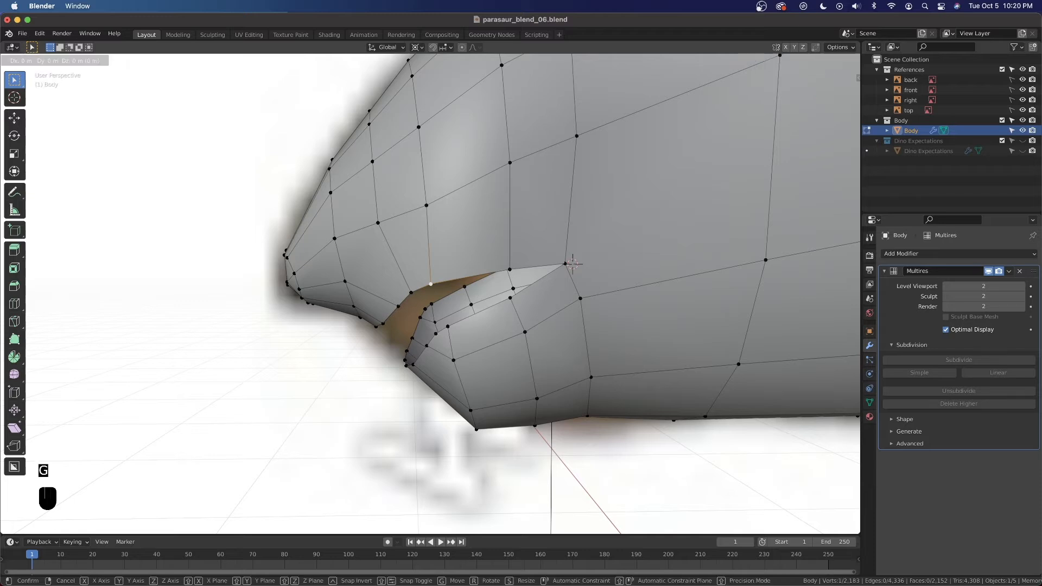
pyautogui.click(485, 291)
pyautogui.scroll(-2, 463, 300)
pyautogui.scroll(3, 429, 301)
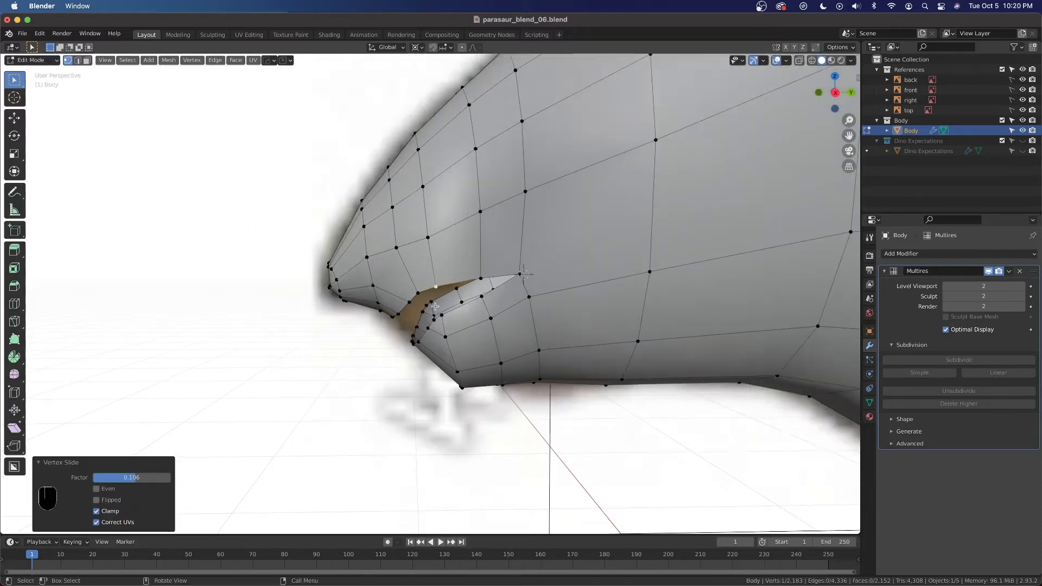
# Slide two vertices on the side of the snout down toward the upper lip, the front one by a factor of about 0.202
pyautogui.moveTo(390, 253); pyautogui.dragTo(443, 248, button='middle')
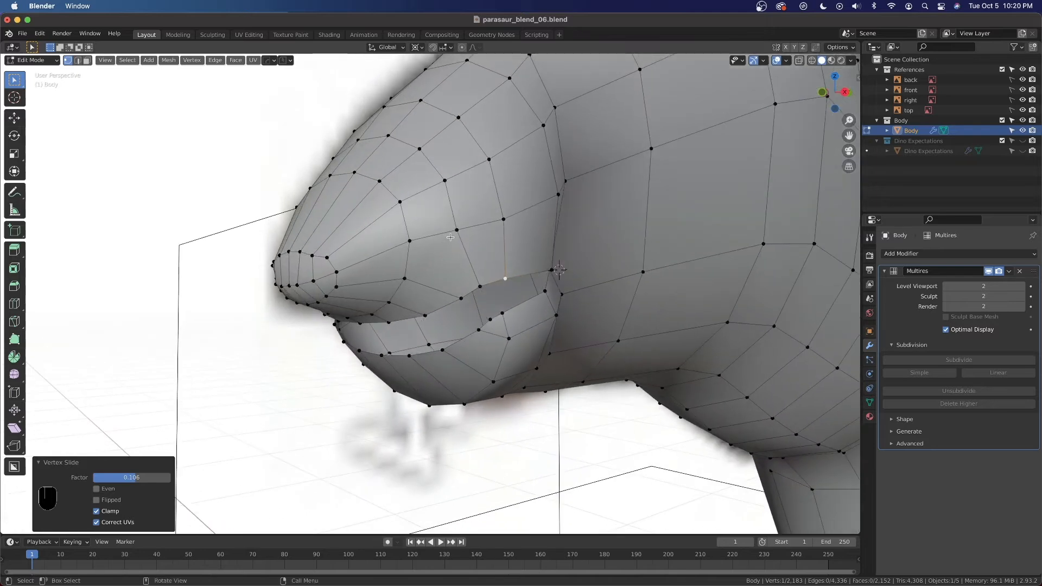
pyautogui.click(457, 239)
pyautogui.press('g')
pyautogui.press('g')
pyautogui.click(461, 264)
pyautogui.click(410, 241)
pyautogui.press('g')
pyautogui.press('g')
pyautogui.click(418, 251)
pyautogui.scroll(-3, 440, 294)
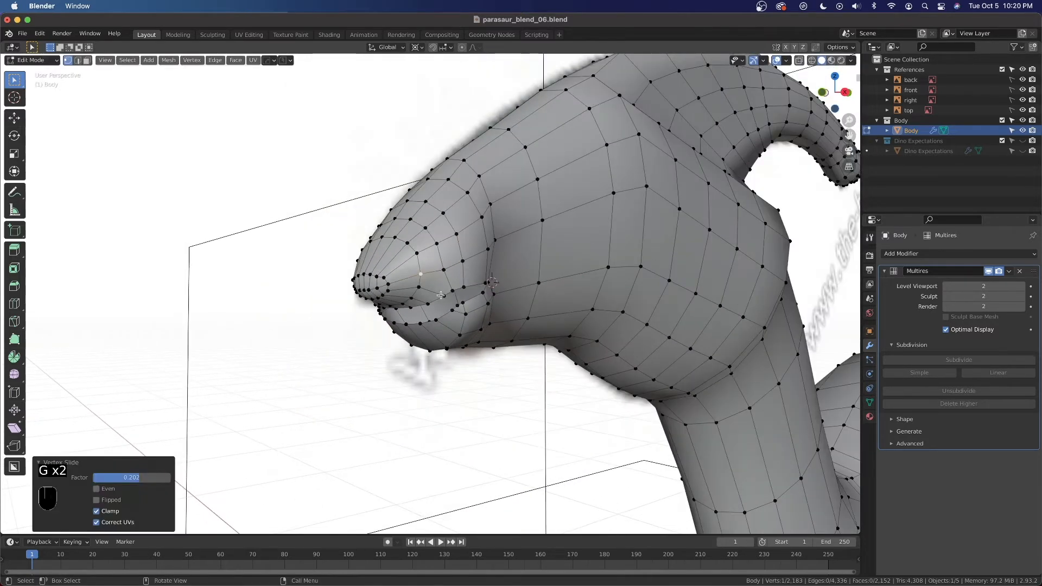
# Symmetrize the entire Body mesh from +X to -X
pyautogui.press('Tab')
pyautogui.press('Tab')
pyautogui.scroll(-3, 435, 298)
pyautogui.moveTo(436, 298); pyautogui.dragTo(476, 279, button='middle')
pyautogui.press('a')
pyautogui.press('a')
pyautogui.press('q')
pyautogui.moveTo(476, 280)
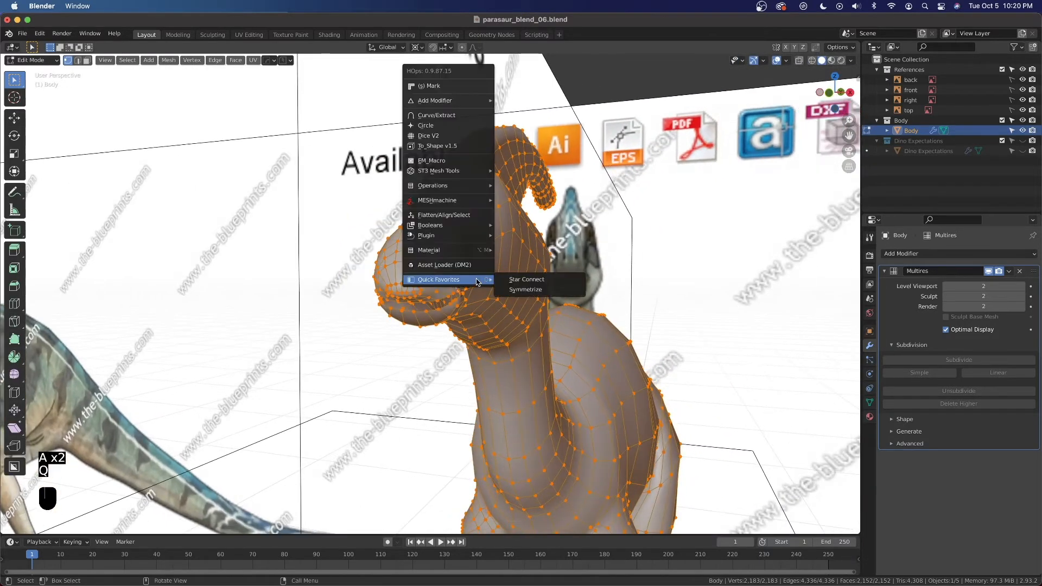
pyautogui.click(527, 288)
pyautogui.scroll(2, 396, 293)
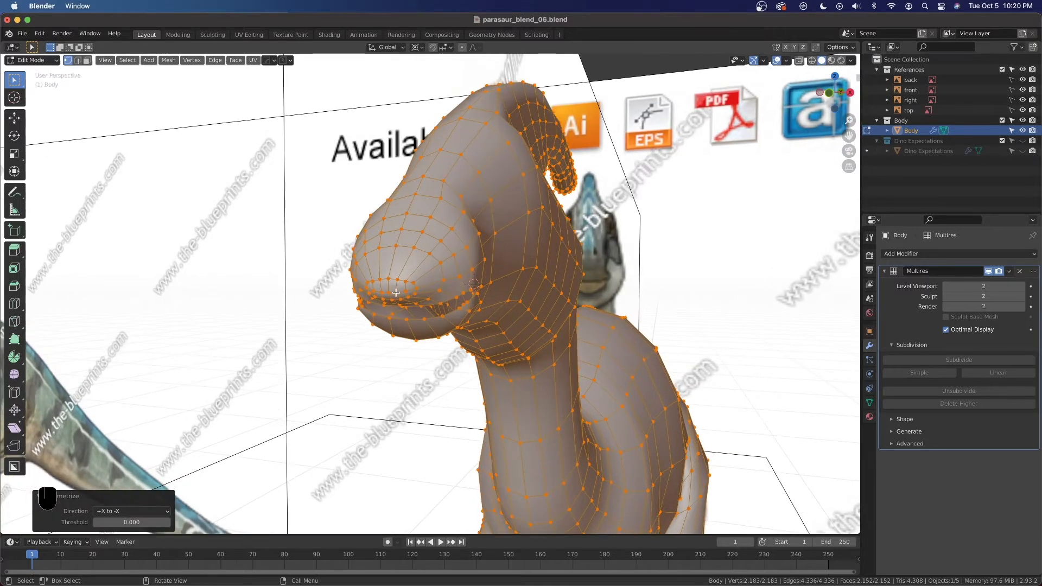
# Inspect the symmetrized head in Object Mode, including from the front view
pyautogui.press('Tab')
pyautogui.moveTo(517, 299); pyautogui.dragTo(478, 279, button='middle')
pyautogui.press('`')
pyautogui.click(431, 249)
pyautogui.press('Tab')
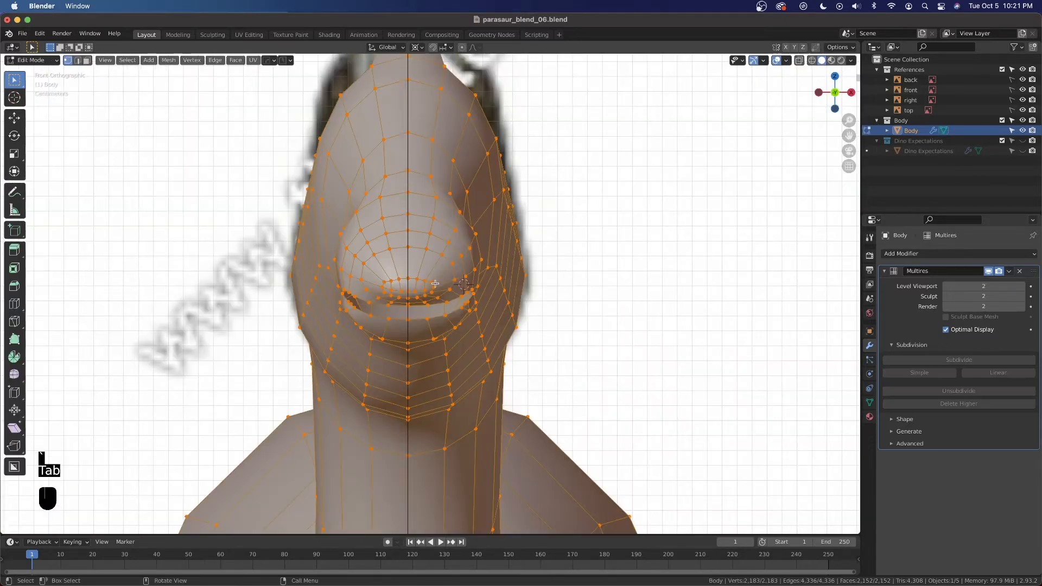
# Circle-select all upper-snout faces above the mouth in the right view with X-ray on, and hide them
pyautogui.scroll(-1, 438, 284)
pyautogui.click(554, 264)
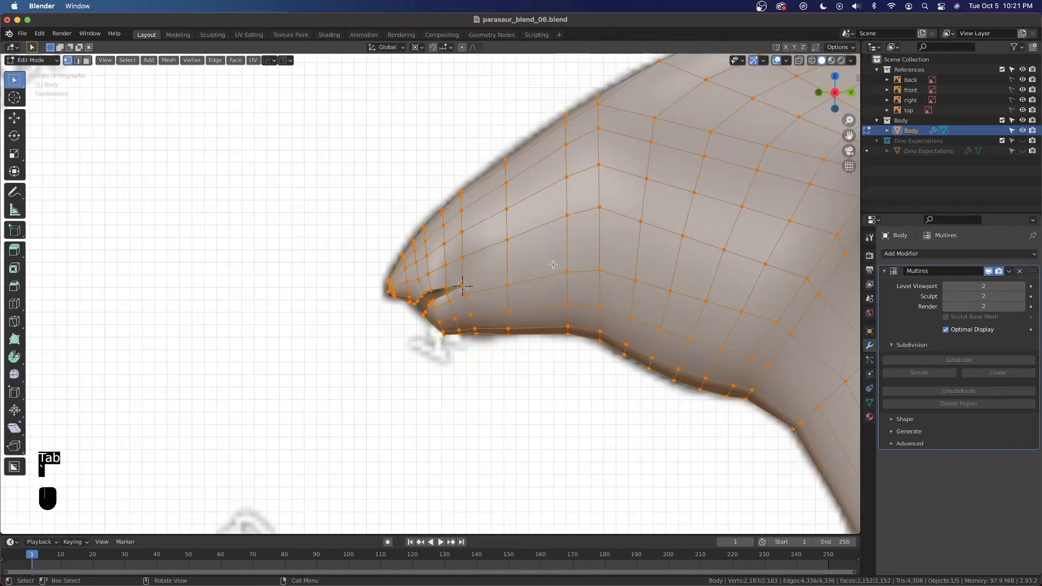
pyautogui.hotkey('alt', 'z')
pyautogui.click(442, 368)
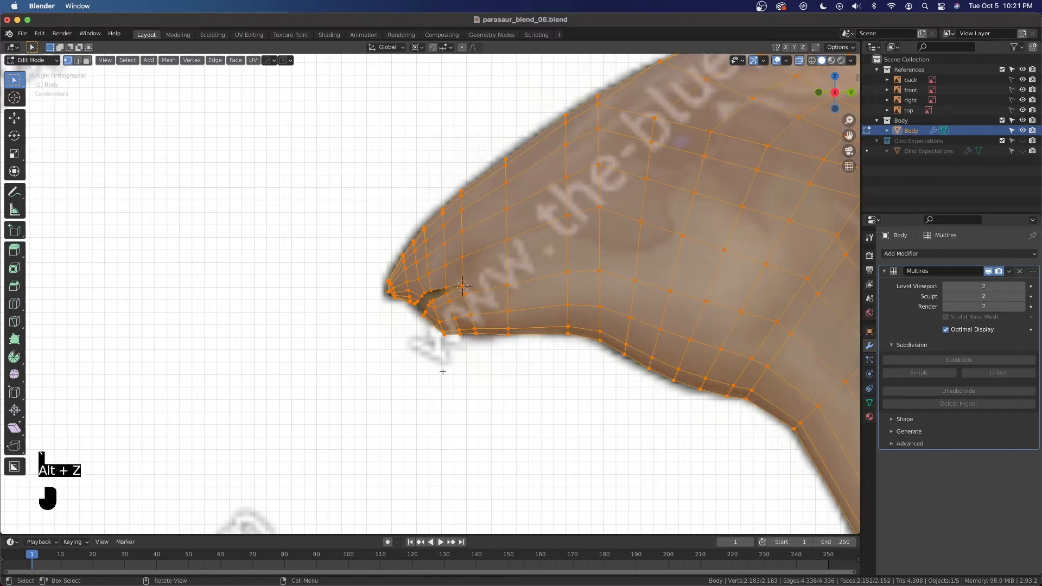
pyautogui.scroll(1, 433, 320)
pyautogui.scroll(1, 429, 294)
pyautogui.press('3')
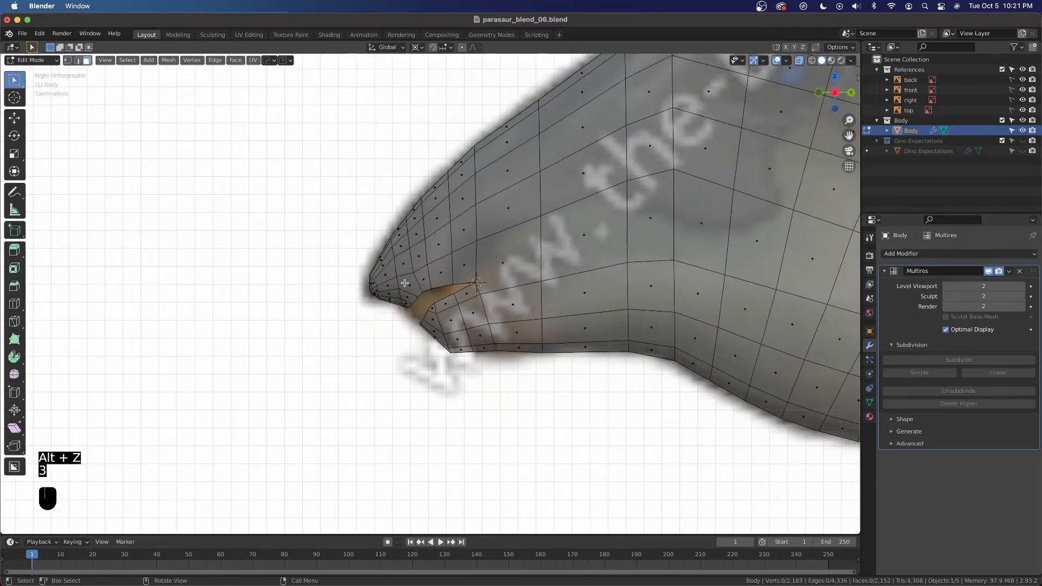
pyautogui.press('c')
pyautogui.moveTo(412, 282)
pyautogui.mouseDown()
pyautogui.moveTo(442, 245)
pyautogui.moveTo(455, 160)
pyautogui.moveTo(386, 288)
pyautogui.mouseUp()
pyautogui.rightClick(379, 280)
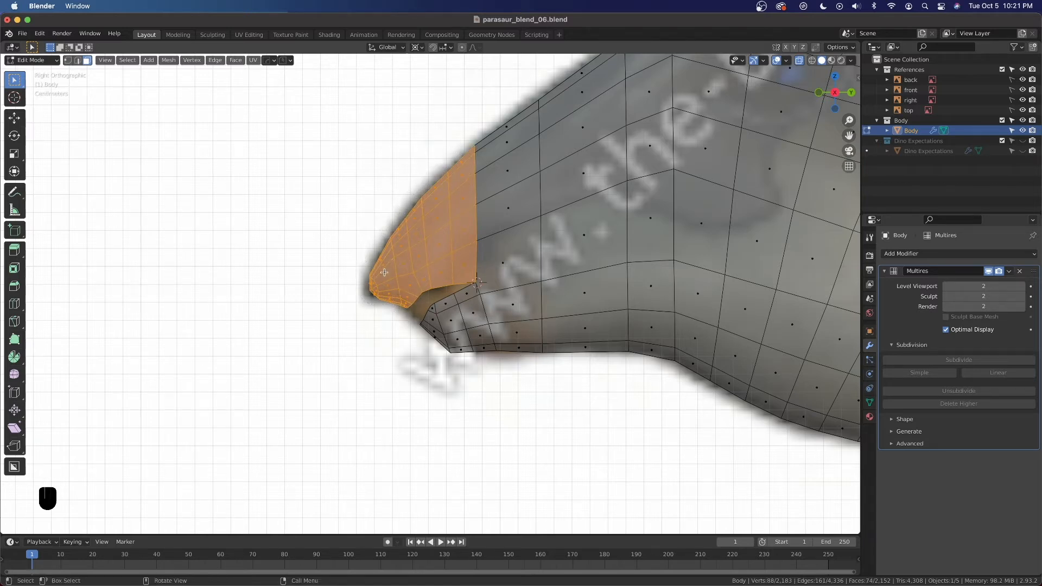
pyautogui.press('h')
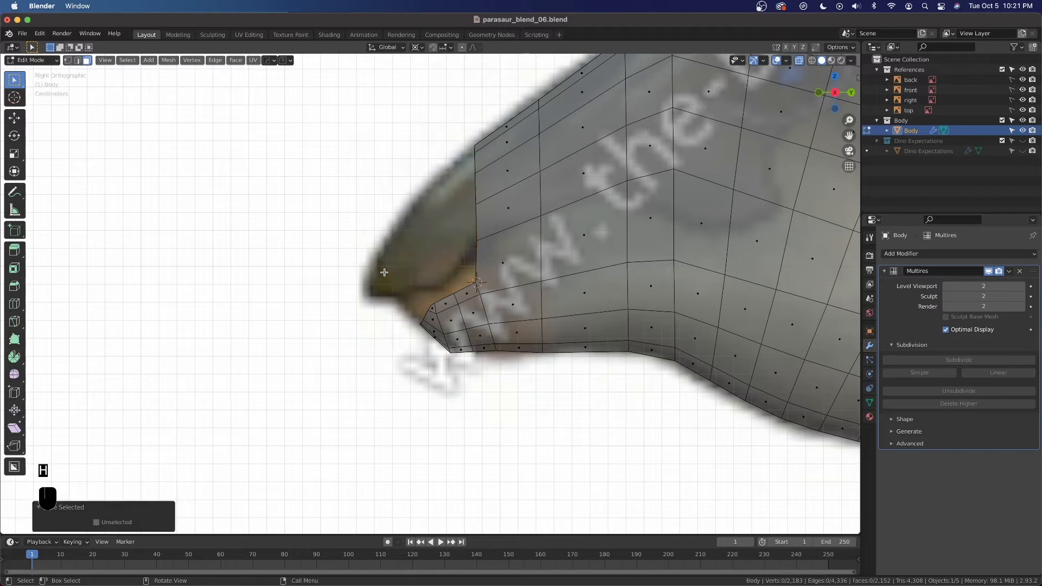
# Turn off X-ray, select the lower lip's rim edges from corner to corner, and extrude them in place without any offset
pyautogui.hotkey('alt', 'z')
pyautogui.moveTo(384, 272)
pyautogui.mouseDown(button='middle')
pyautogui.moveTo(452, 297)
pyautogui.moveTo(505, 286)
pyautogui.mouseUp(button='middle')
pyautogui.moveTo(642, 205); pyautogui.dragTo(181, 131, button='middle')
pyautogui.click(78, 60)
pyautogui.moveTo(603, 348); pyautogui.dragTo(482, 360, button='middle')
pyautogui.click(476, 302)
pyautogui.moveTo(476, 302); pyautogui.dragTo(382, 338, button='middle')
pyautogui.keyDown('ctrl'); pyautogui.click(387, 335); pyautogui.keyUp('ctrl')
pyautogui.moveTo(449, 333); pyautogui.dragTo(405, 328, button='middle')
pyautogui.press('`')
pyautogui.click(398, 268)
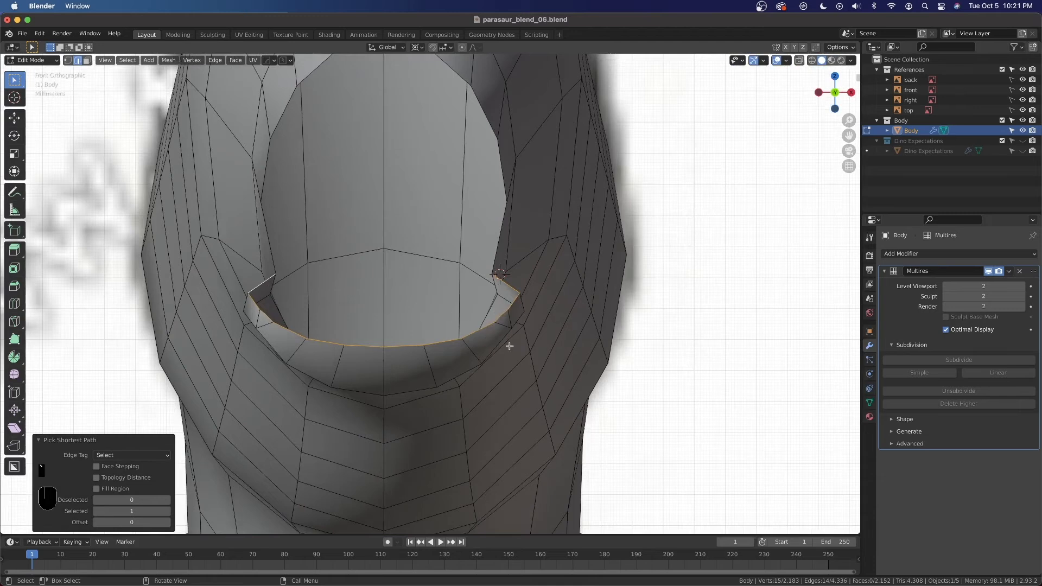
pyautogui.press('e')
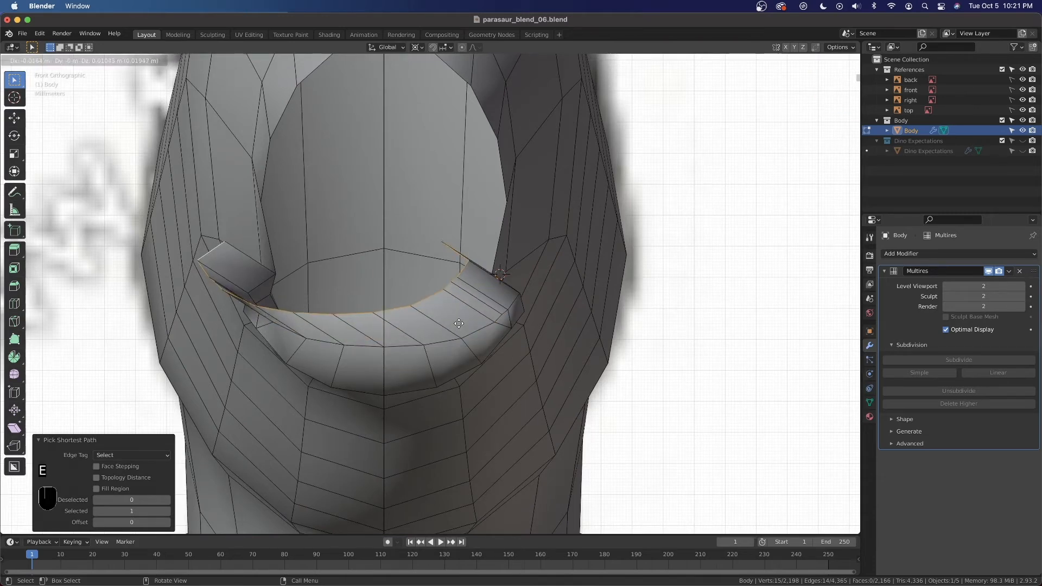
pyautogui.rightClick(478, 326)
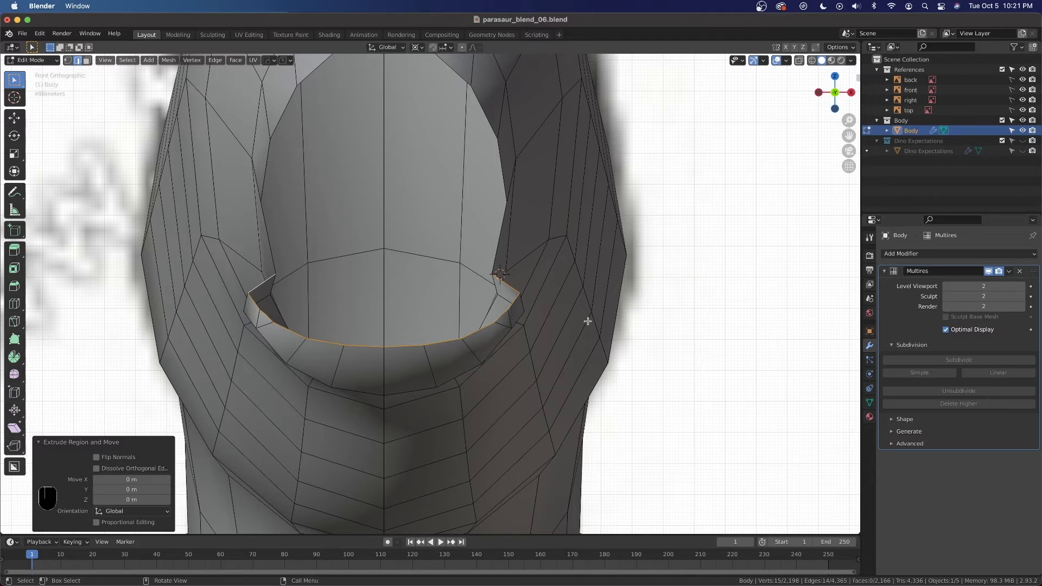
pyautogui.press('s')
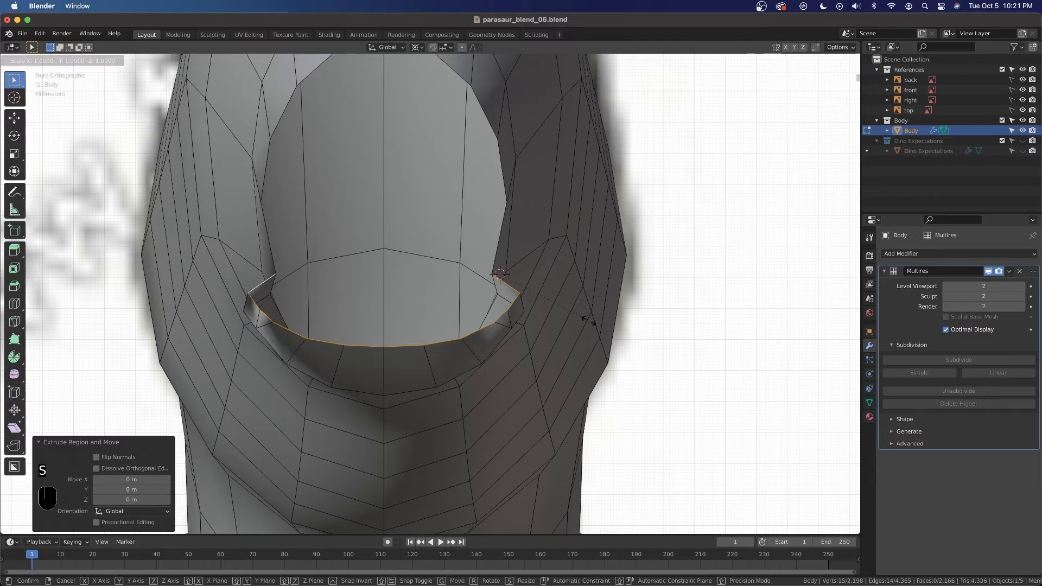
pyautogui.press('x')
pyautogui.press('0')
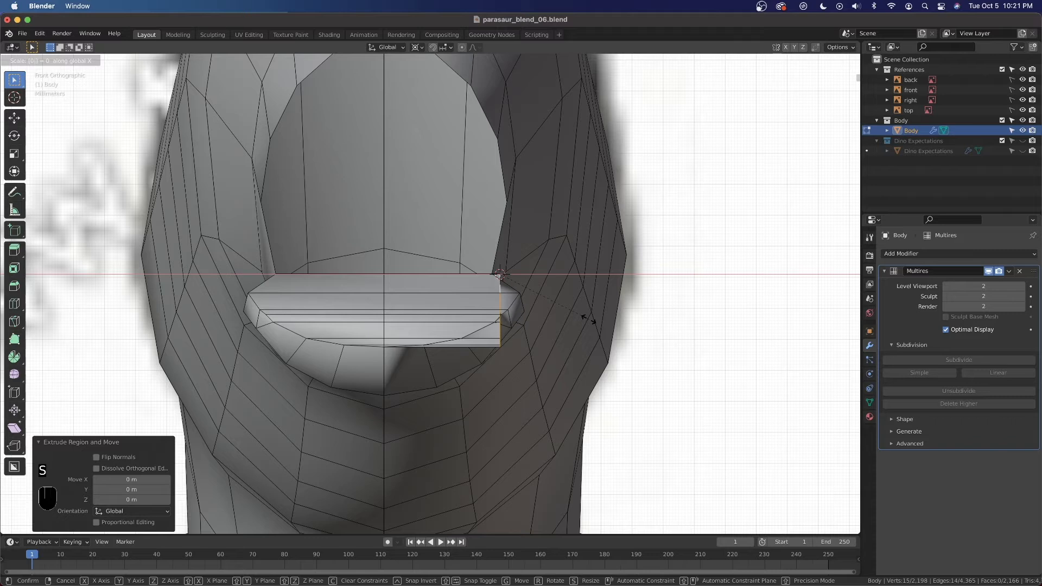
pyautogui.press('Escape')
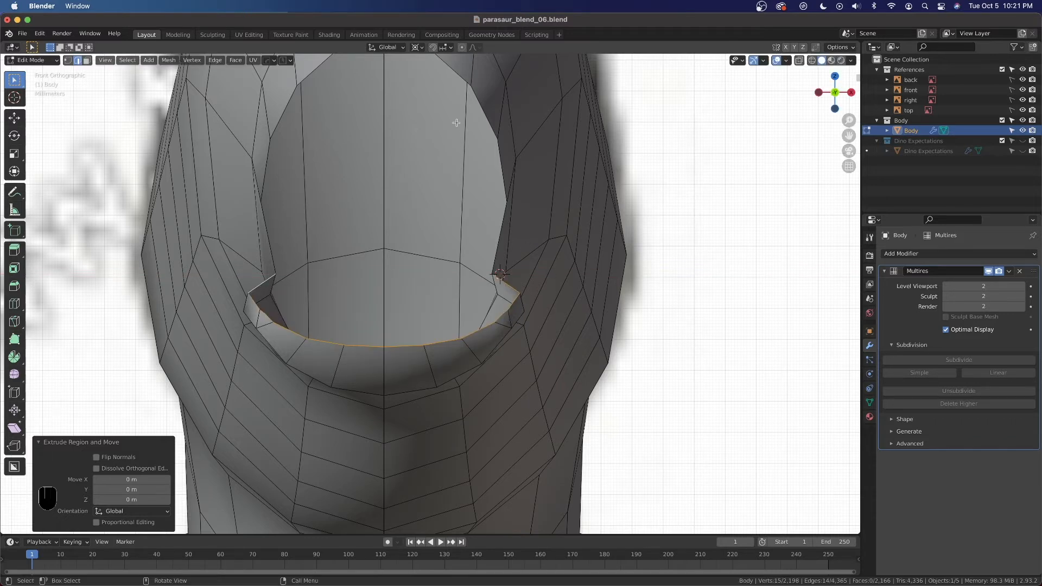
# Set the transform pivot point to Median Point and return the 3D cursor to the world origin
pyautogui.click(417, 47)
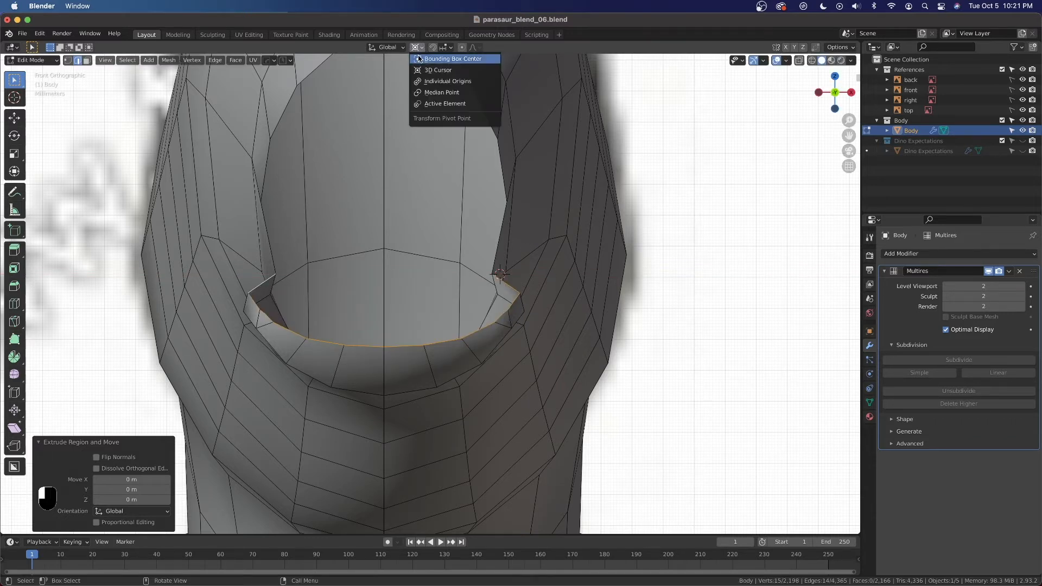
pyautogui.click(417, 48)
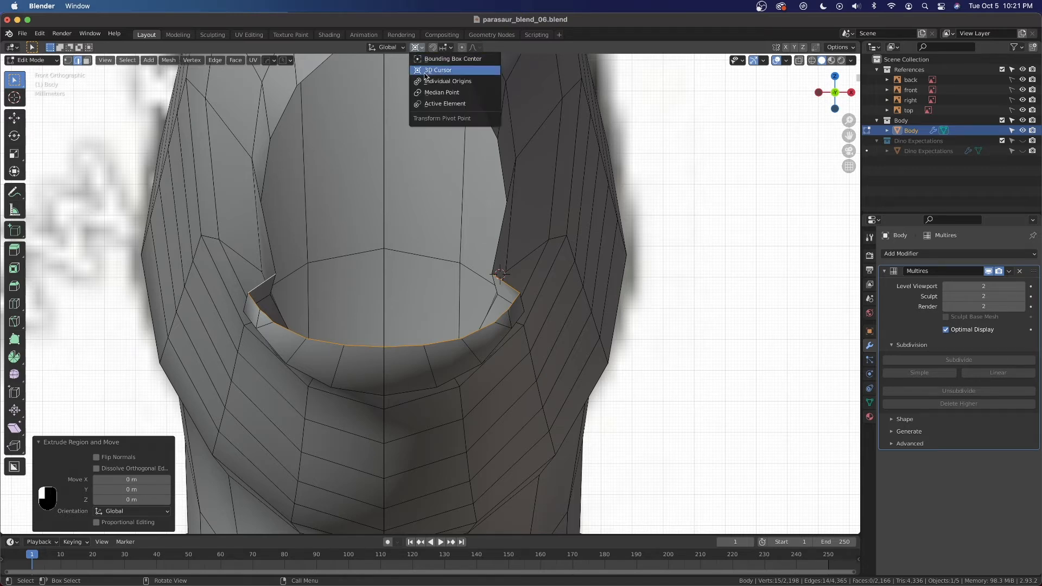
pyautogui.click(430, 92)
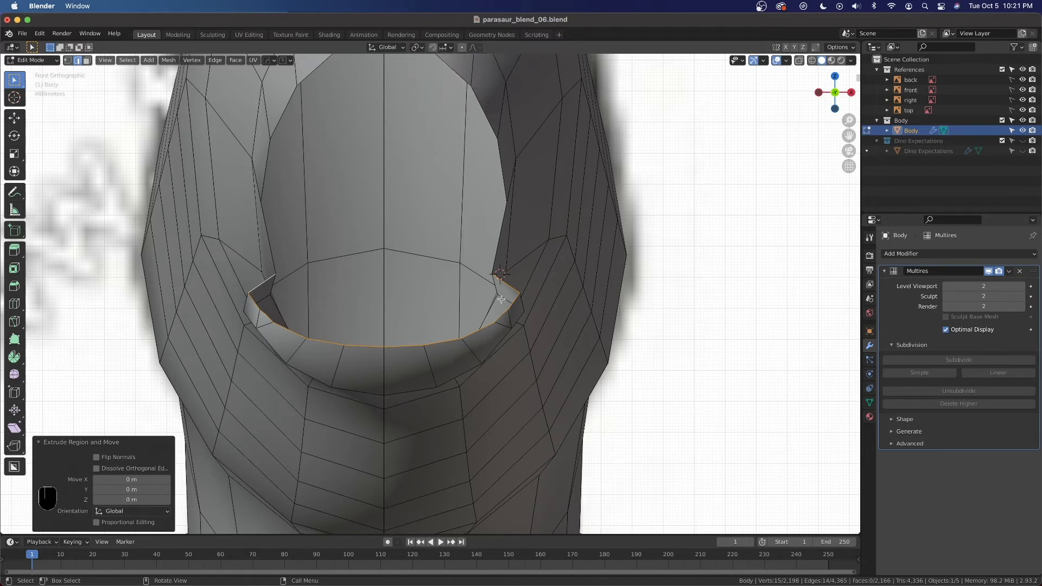
pyautogui.hotkey('shift', 's')
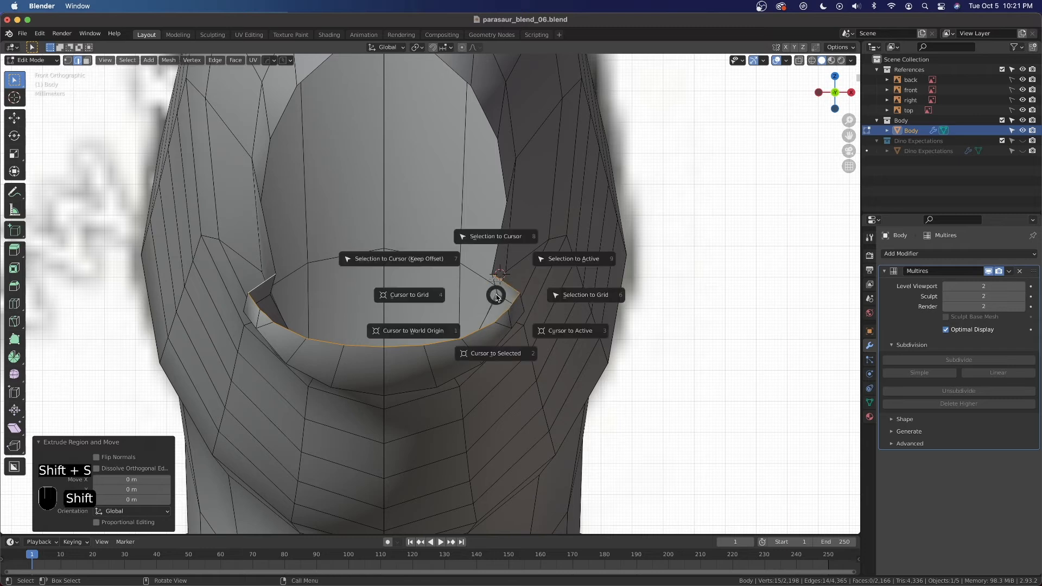
pyautogui.click(428, 330)
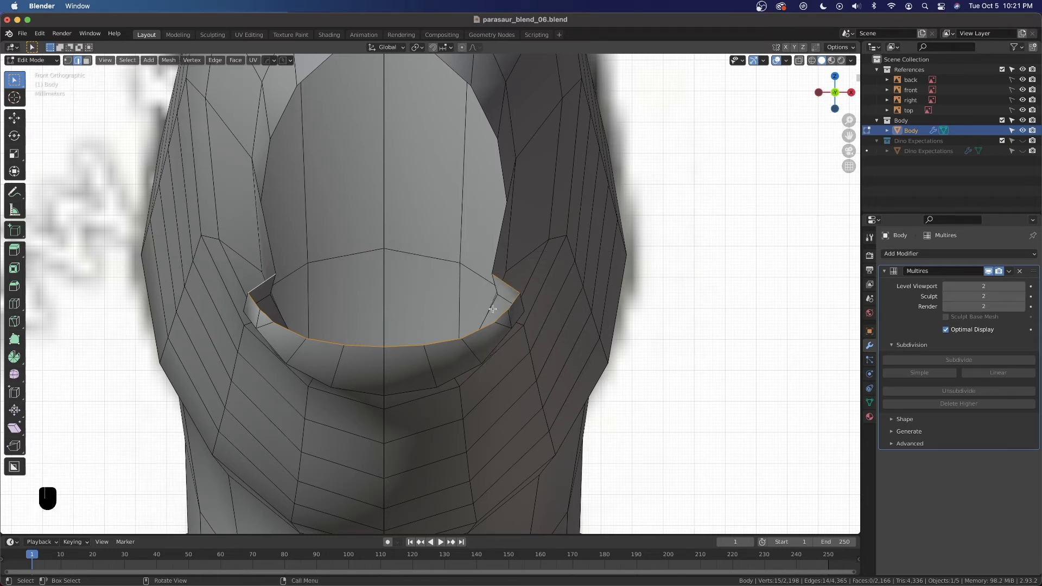
# Scale the extruded lower-lip rim edges to 0 along X so they collapse onto the centre line and form a mouth floor
pyautogui.press('s')
pyautogui.press('x')
pyautogui.press('0')
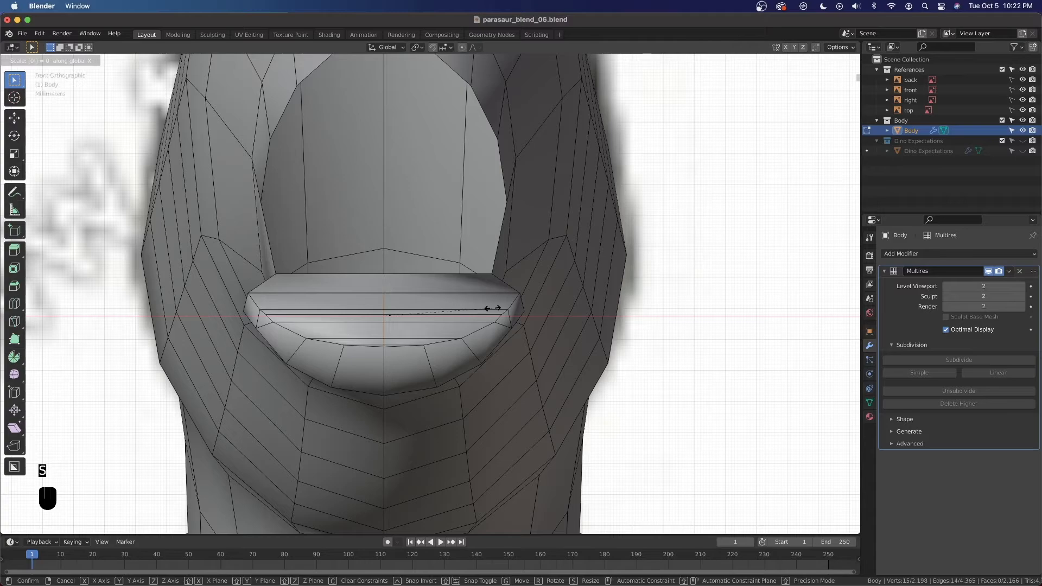
pyautogui.click(492, 308)
pyautogui.moveTo(492, 308); pyautogui.dragTo(420, 330, button='middle')
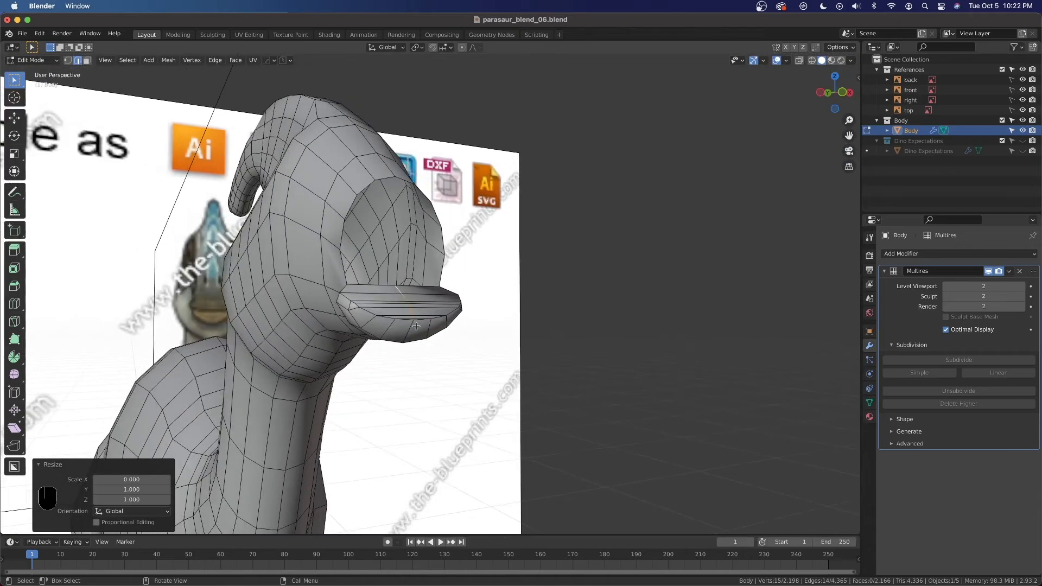
pyautogui.scroll(2, 415, 325)
pyautogui.press('KP_1')
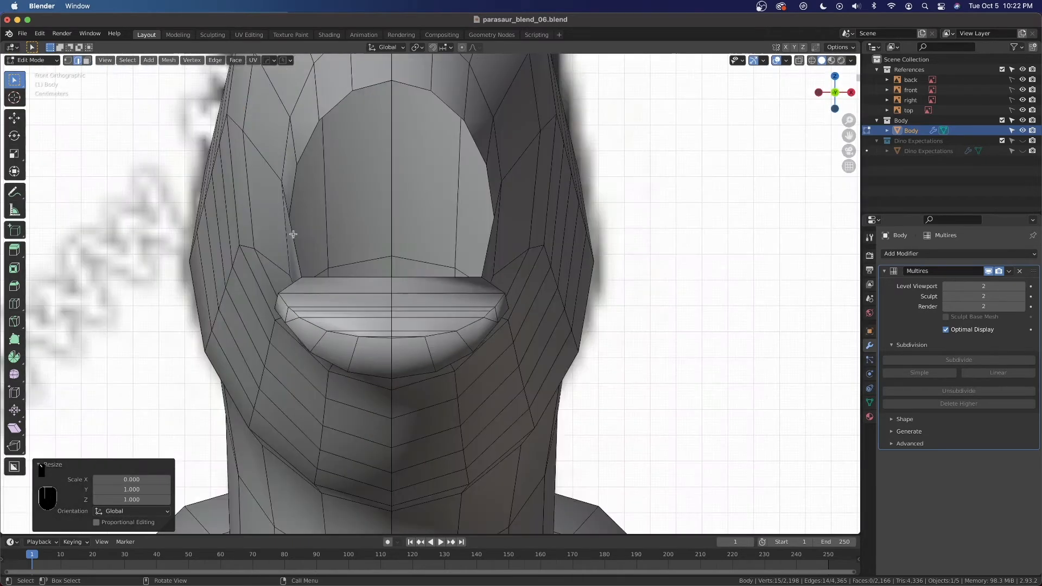
pyautogui.scroll(4, 423, 335)
pyautogui.keyDown('shift'); pyautogui.moveTo(452, 359); pyautogui.dragTo(465, 303, button='middle'); pyautogui.keyUp('shift')
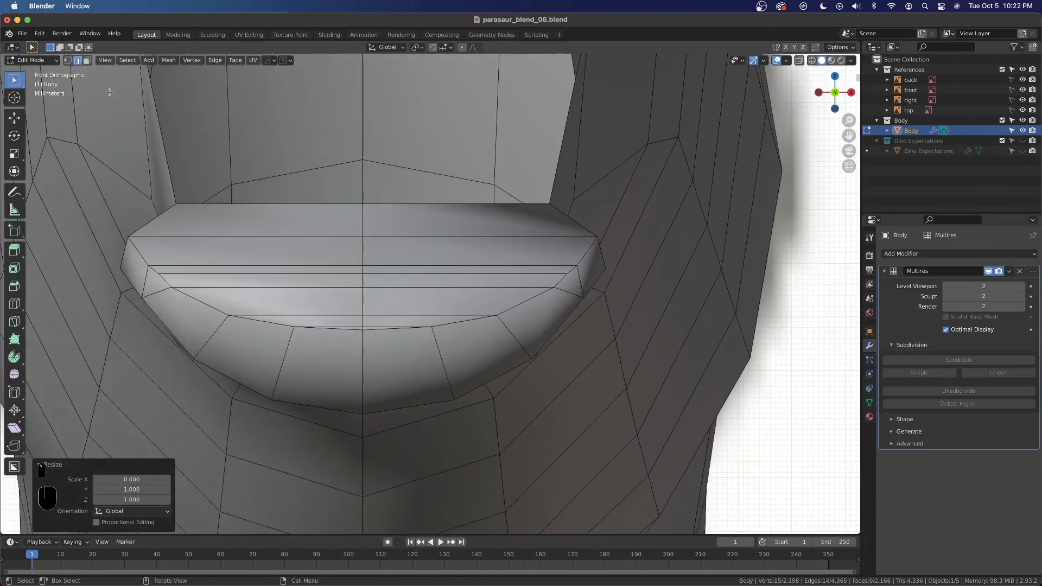
# In vertex mode with Auto Merge on, slide the overlapping front vertices of the mouth floor's centre line onto the lip rim's centre vertex
pyautogui.click(67, 60)
pyautogui.scroll(5, 414, 409)
pyautogui.keyDown('shift'); pyautogui.moveTo(414, 409); pyautogui.dragTo(385, 310, button='middle'); pyautogui.keyUp('shift')
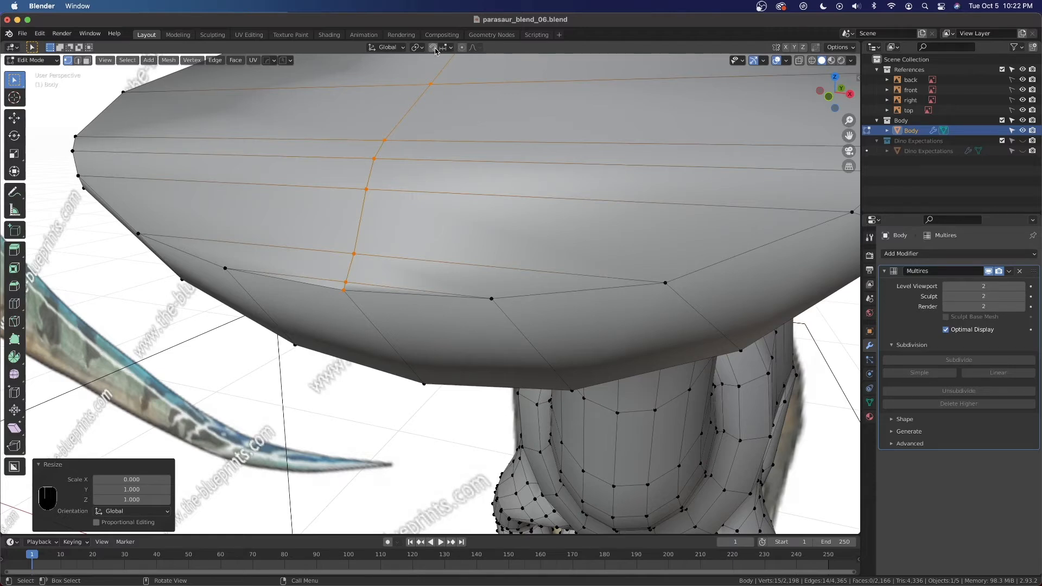
pyautogui.click(817, 50)
pyautogui.click(345, 280)
pyautogui.press('g')
pyautogui.press('g')
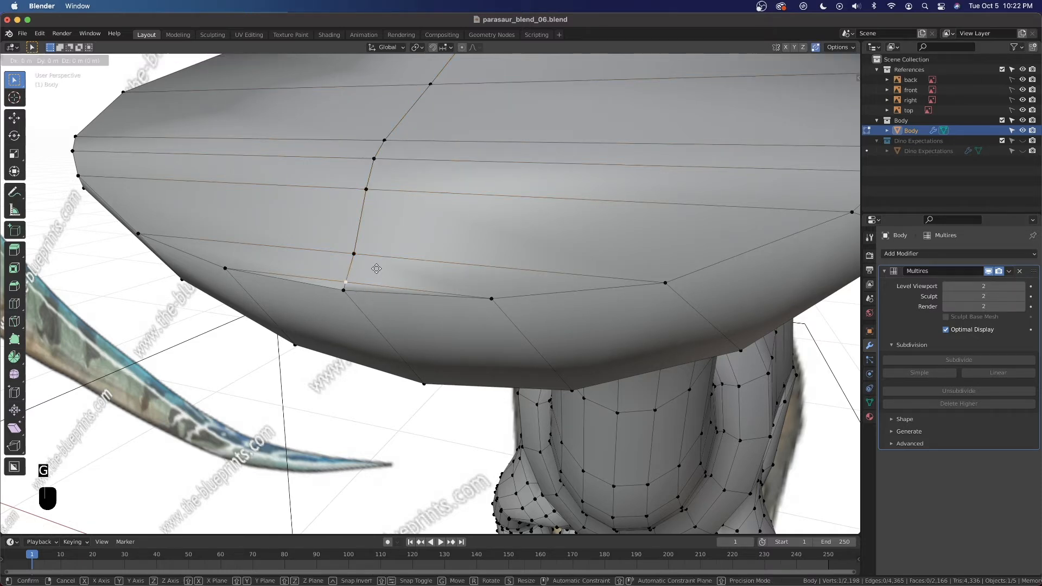
pyautogui.click(344, 287)
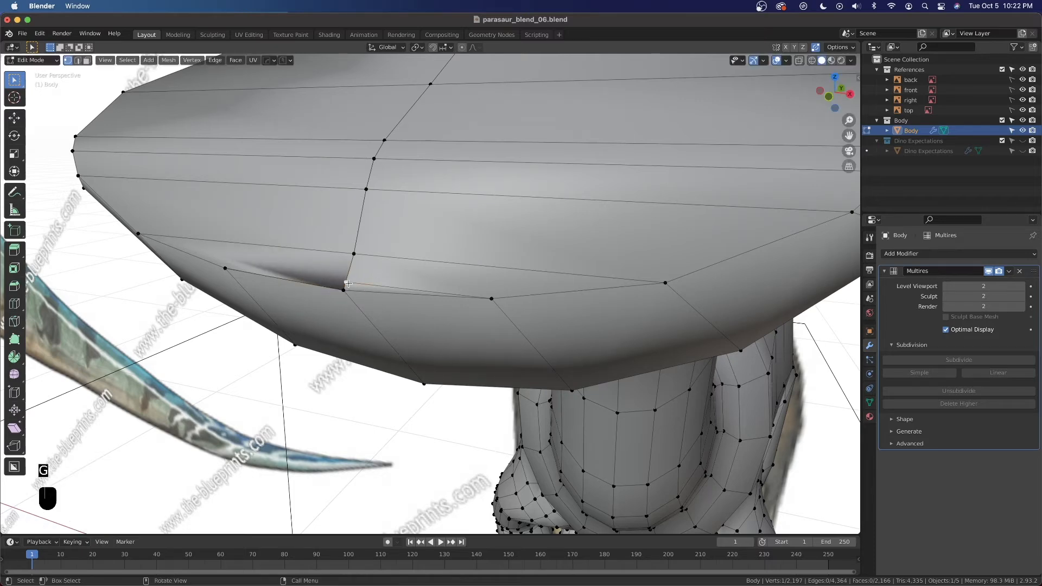
pyautogui.press('g')
pyautogui.press('g')
pyautogui.click(387, 328)
pyautogui.scroll(-2, 387, 327)
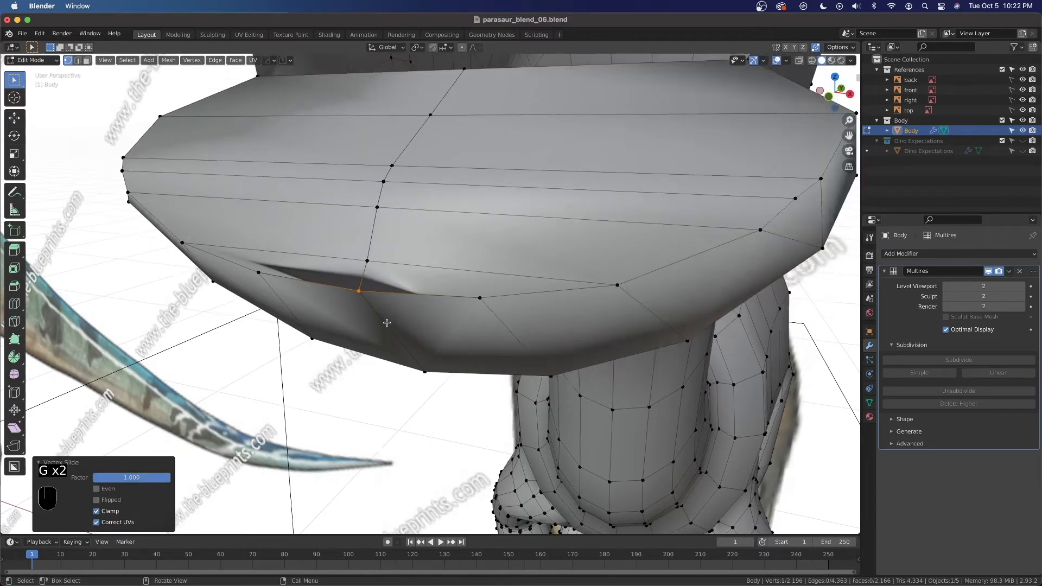
pyautogui.moveTo(440, 362); pyautogui.dragTo(482, 305, button='middle')
pyautogui.moveTo(355, 311); pyautogui.dragTo(458, 276, button='middle')
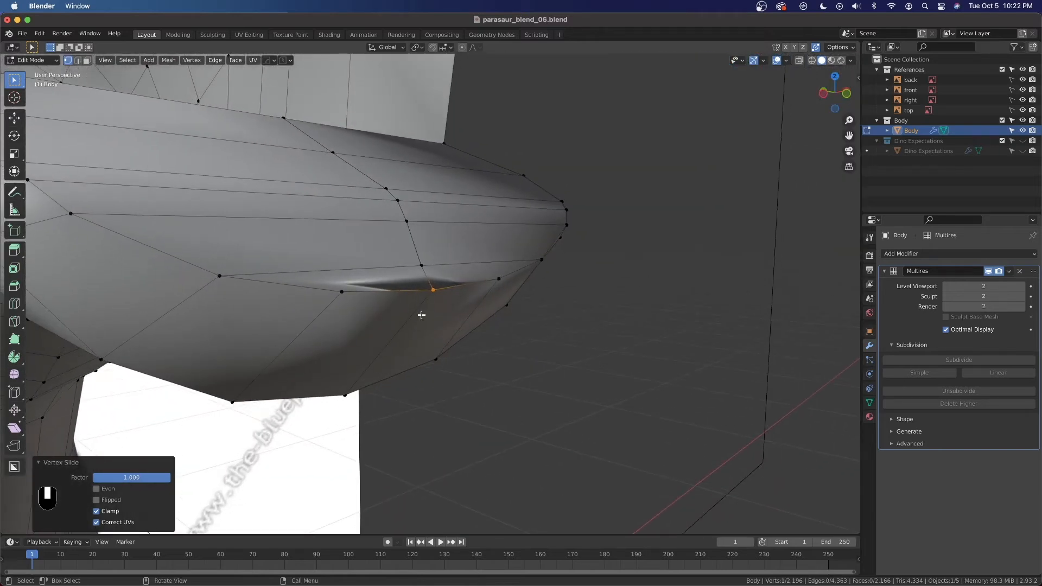
pyautogui.click(447, 277)
pyautogui.press('g')
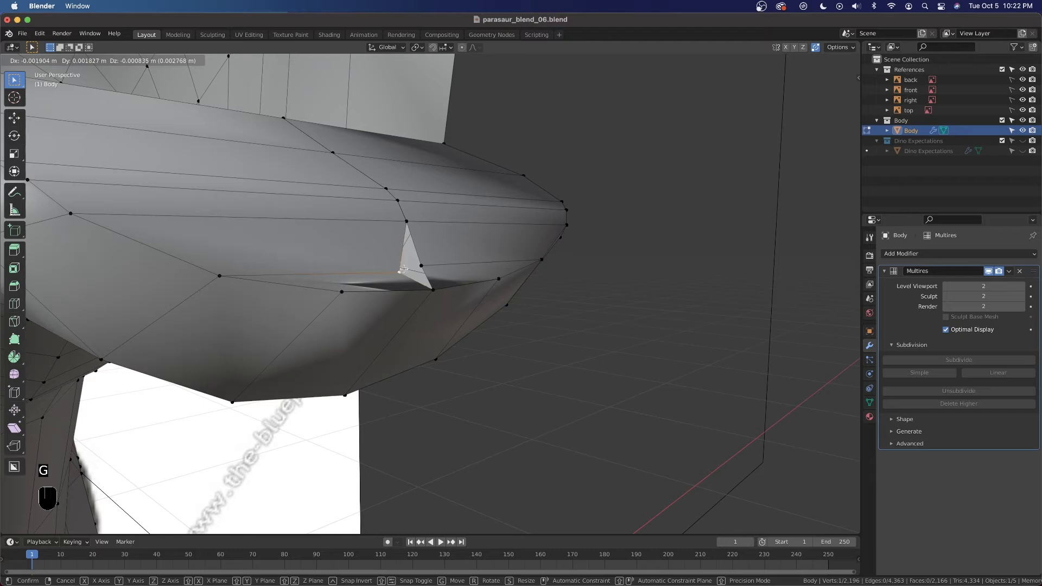
pyautogui.rightClick(404, 269)
pyautogui.moveTo(435, 258); pyautogui.dragTo(380, 288)
# Select all visible vertices of the Body mesh and merge them by distance at 0.0001 m
pyautogui.moveTo(395, 269); pyautogui.dragTo(419, 280, button='middle')
pyautogui.scroll(-3, 443, 277)
pyautogui.press('a')
pyautogui.click(452, 237)
pyautogui.press('a')
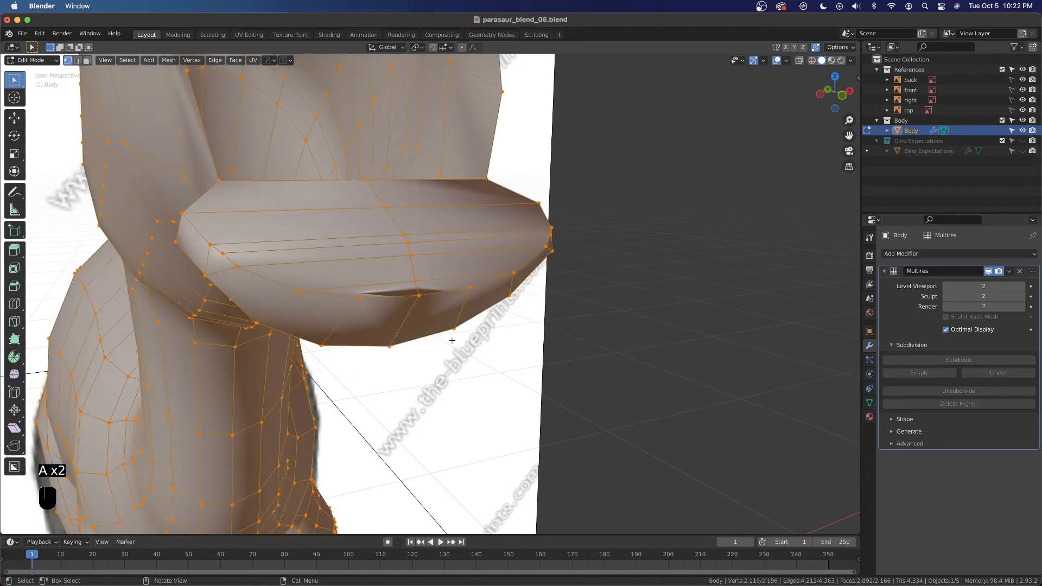
pyautogui.press('m')
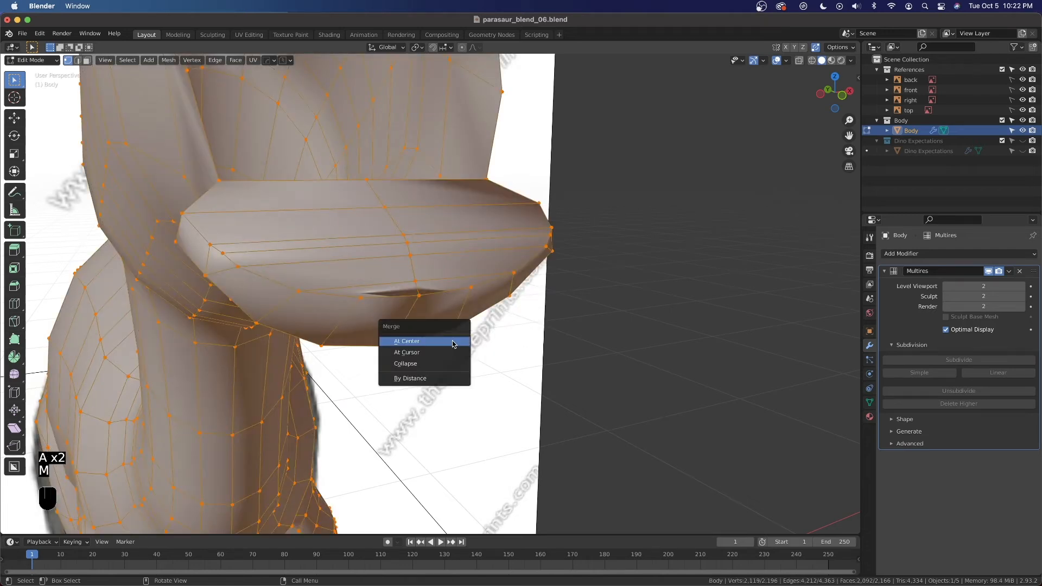
pyautogui.click(439, 375)
pyautogui.moveTo(418, 284); pyautogui.dragTo(404, 307, button='middle')
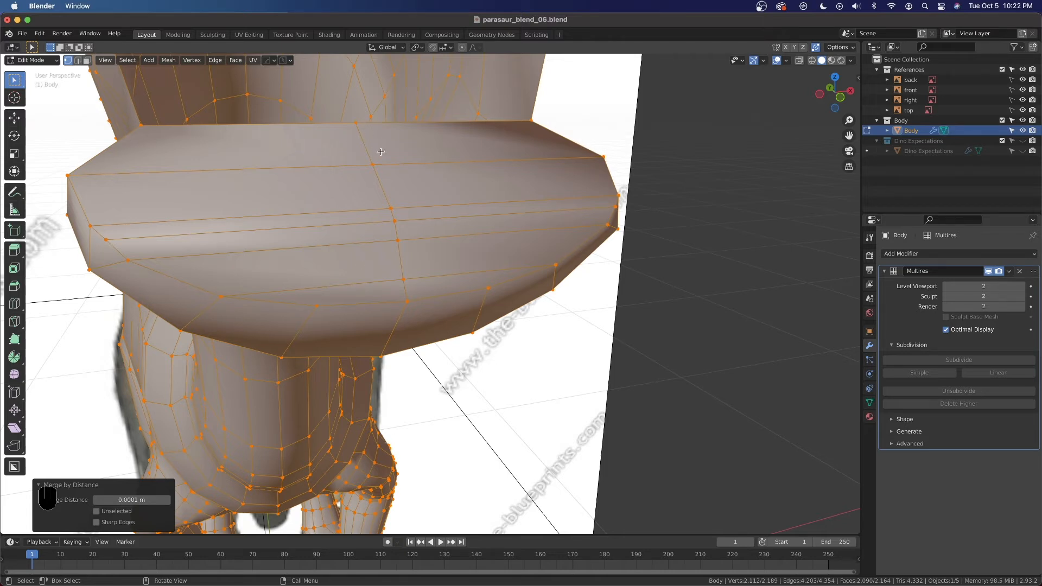
pyautogui.click(369, 166)
pyautogui.moveTo(372, 163); pyautogui.dragTo(457, 270, button='middle')
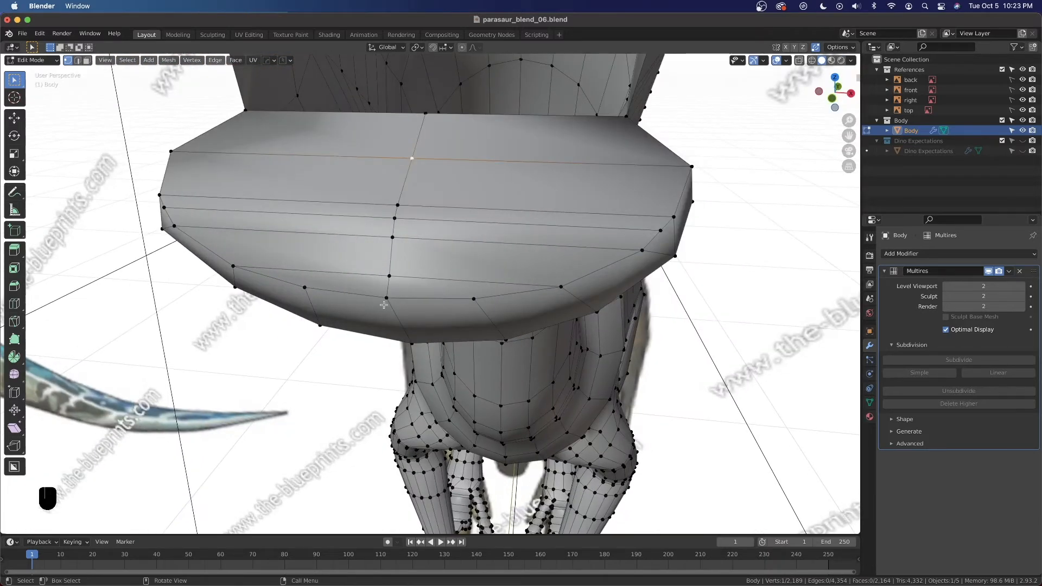
pyautogui.moveTo(549, 275); pyautogui.dragTo(570, 237, button='middle')
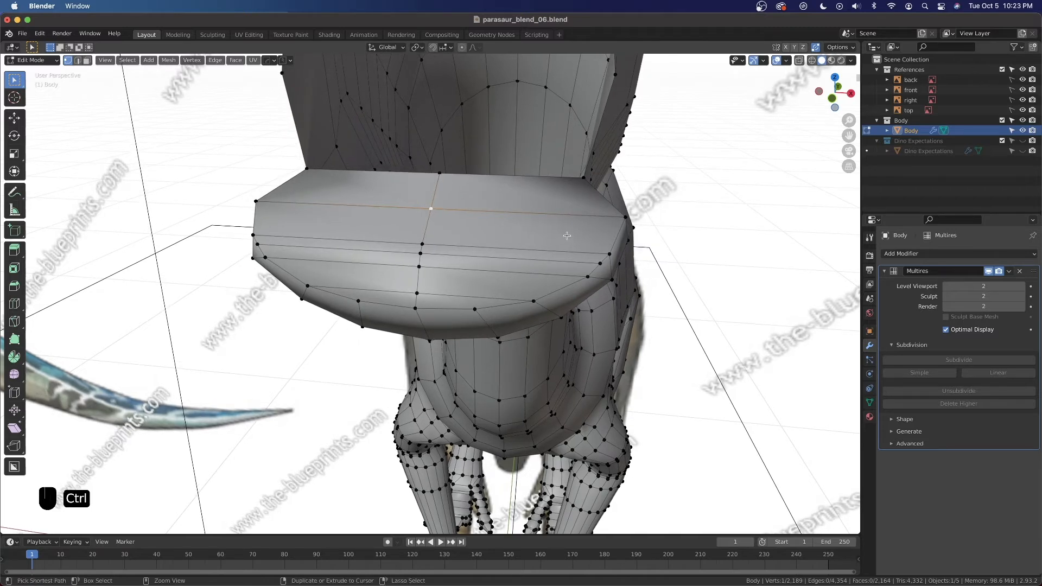
pyautogui.hotkey('ctrl', 'r')
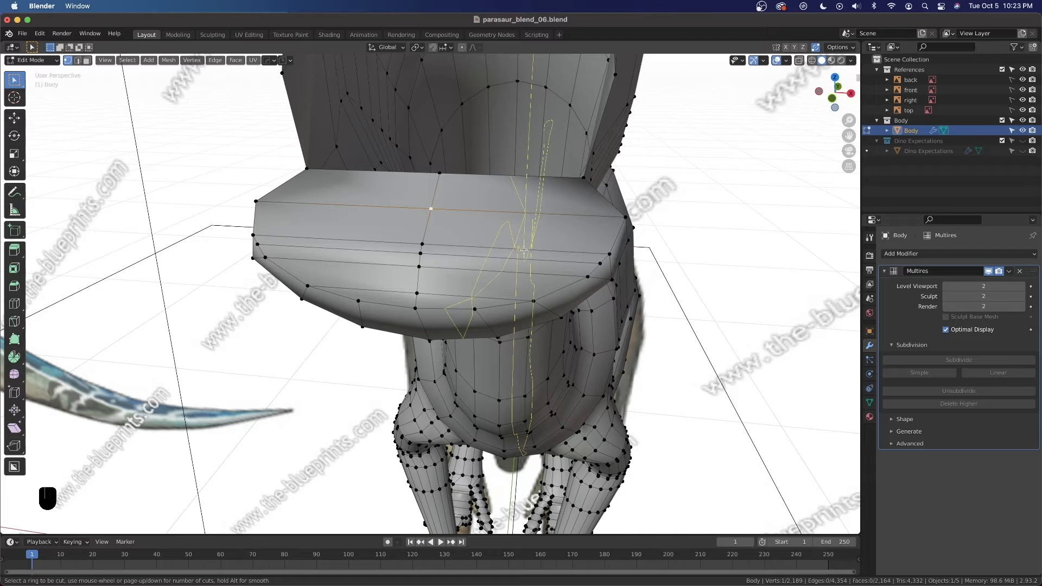
pyautogui.press('Escape')
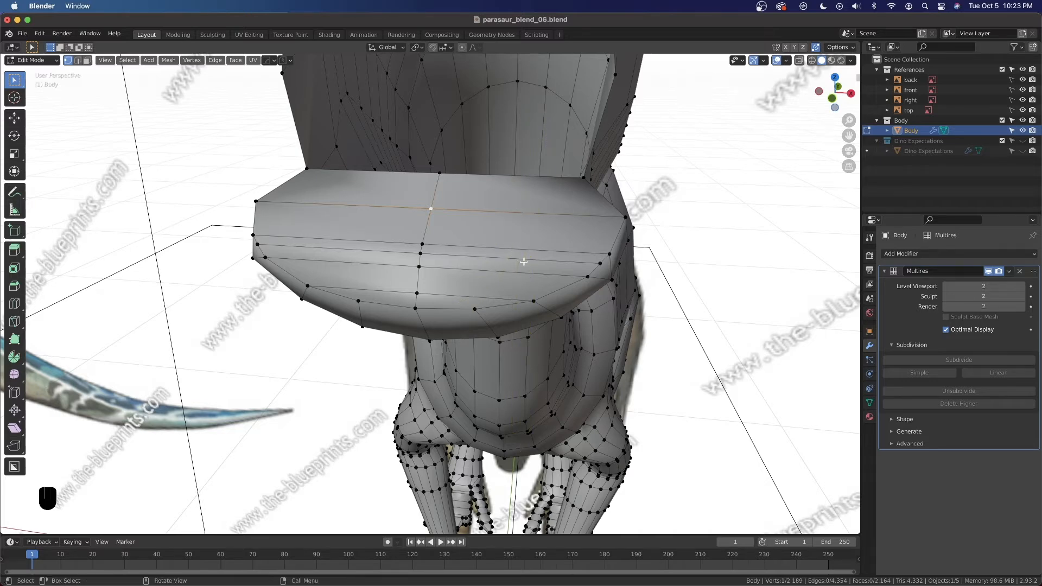
# Hide the vertex at the bottom centre of the lower lip's front, together with its adjoining faces
pyautogui.moveTo(518, 244); pyautogui.dragTo(453, 409, button='middle')
pyautogui.click(421, 386)
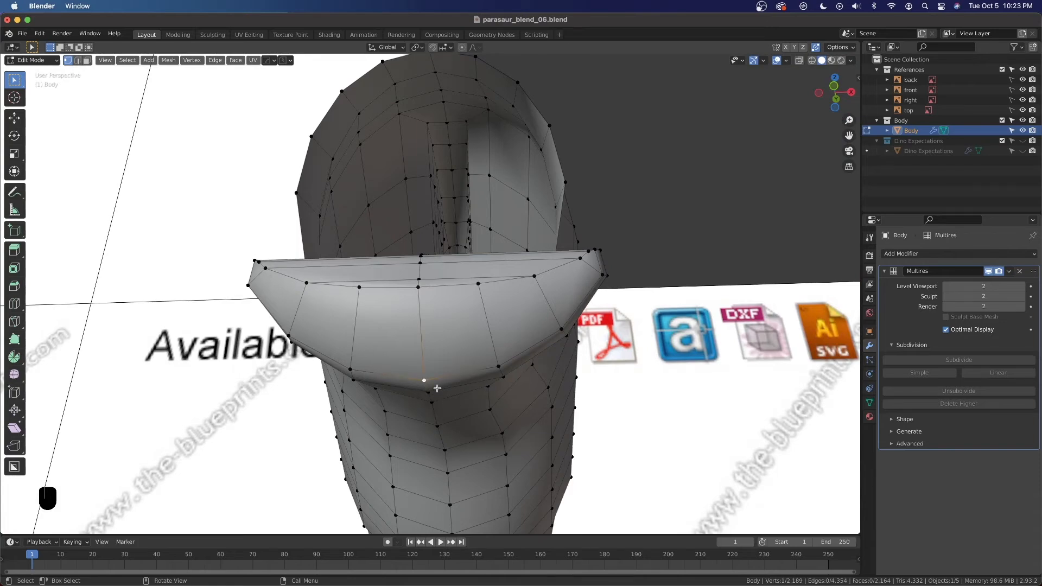
pyautogui.press('h')
pyautogui.moveTo(515, 340); pyautogui.dragTo(509, 289, button='middle')
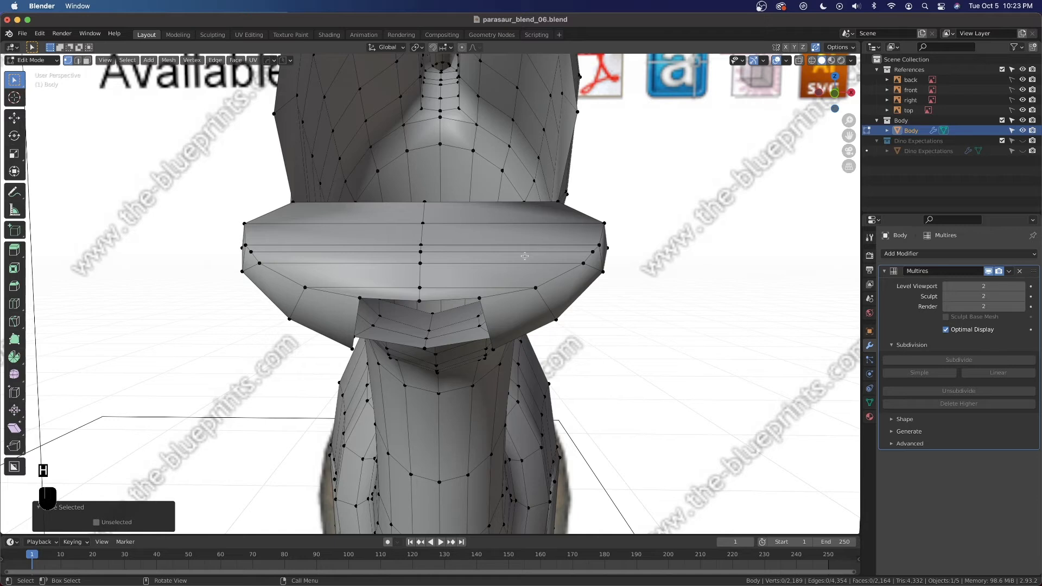
# Add a single loop cut from front to back through the +X half of the mouth floor, close to the outer lip rim
pyautogui.hotkey('ctrl', 'r')
pyautogui.rightClick(490, 287)
pyautogui.moveTo(538, 299); pyautogui.dragTo(535, 273, button='middle')
pyautogui.hotkey('ctrl', 'r')
pyautogui.click(515, 249)
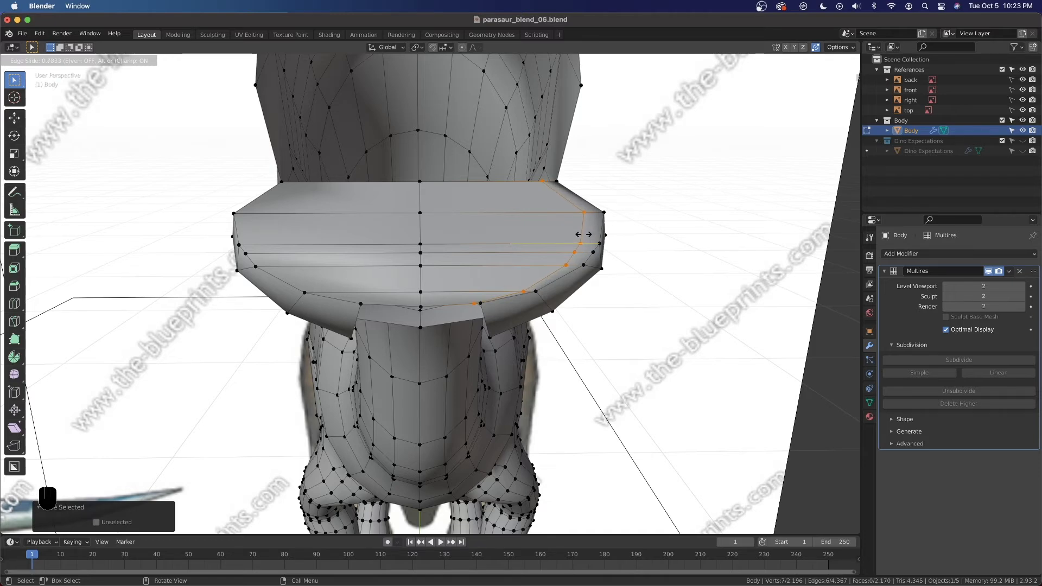
pyautogui.click(586, 235)
# Slide the new loop's two front vertices inward along their edges, placing the first about midway between the centre line and the rim vertex
pyautogui.moveTo(570, 279); pyautogui.dragTo(501, 317, button='middle')
pyautogui.click(500, 317)
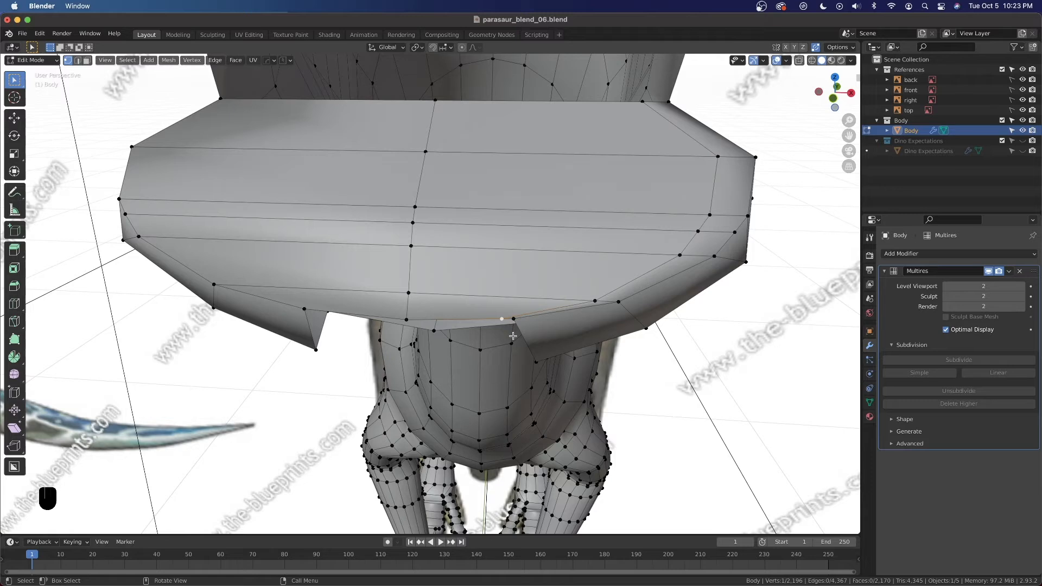
pyautogui.press('g')
pyautogui.press('g')
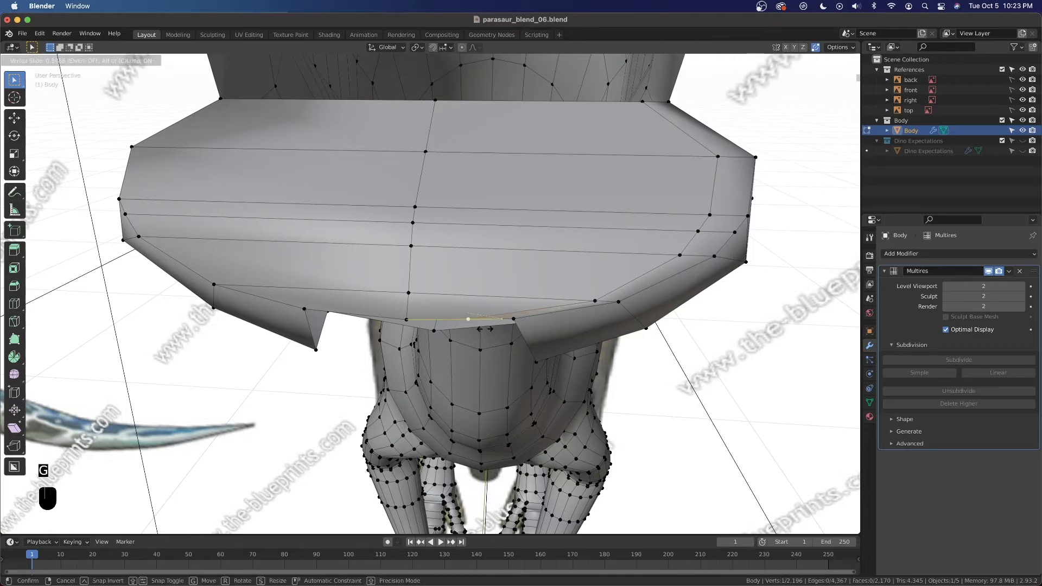
pyautogui.click(485, 328)
pyautogui.click(593, 302)
pyautogui.press('g')
pyautogui.press('g')
pyautogui.click(469, 326)
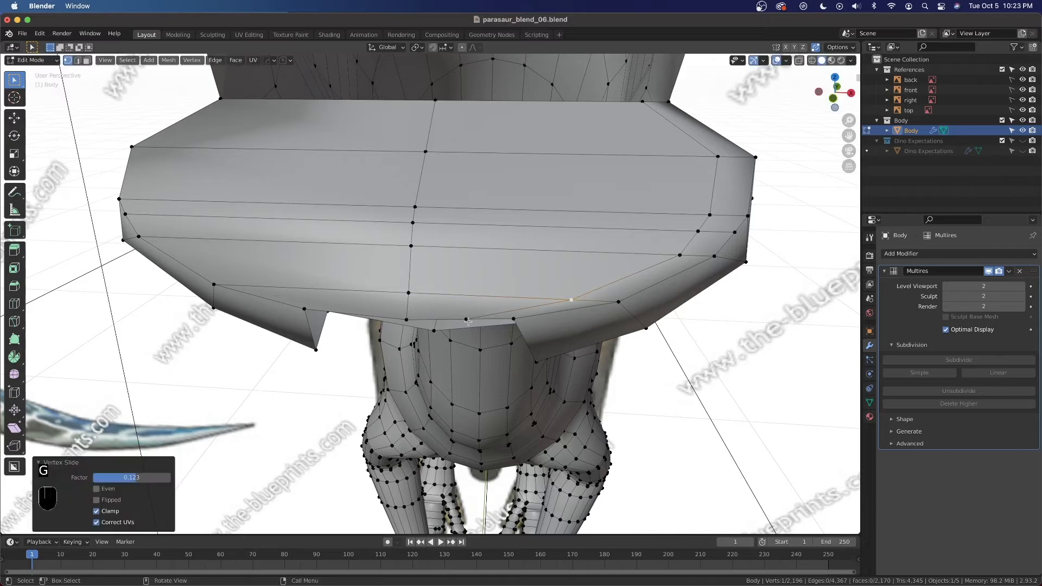
pyautogui.click(468, 322)
pyautogui.press('g')
pyautogui.press('g')
pyautogui.click(490, 357)
# Slide the new loop's third and fourth vertices from the front slightly inward to even its spacing from the lip rim
pyautogui.keyDown('shift'); pyautogui.moveTo(609, 296); pyautogui.dragTo(548, 327, button='middle'); pyautogui.keyUp('shift')
pyautogui.click(609, 294)
pyautogui.press('g')
pyautogui.press('g')
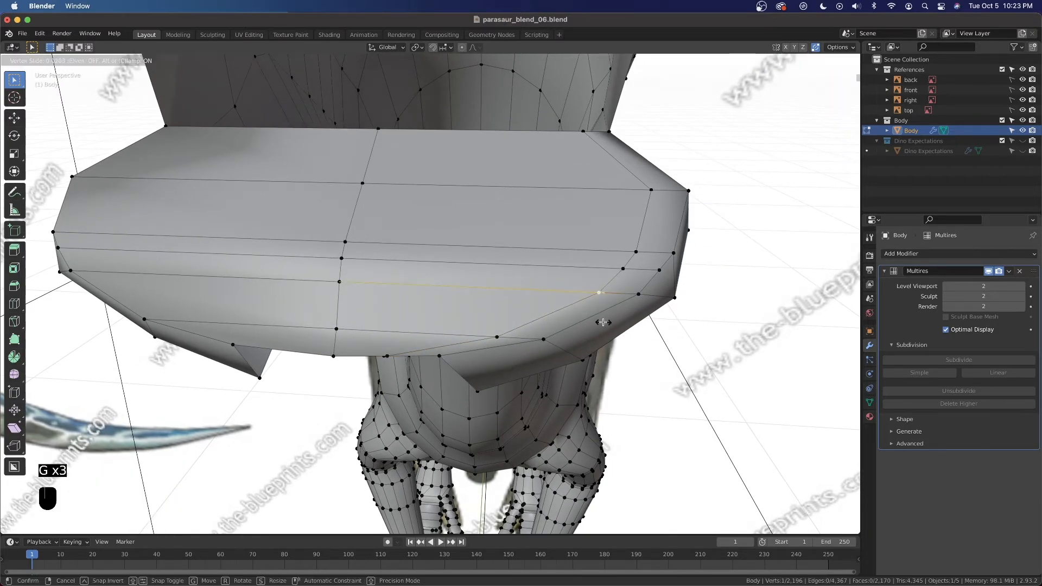
pyautogui.click(603, 322)
pyautogui.click(619, 277)
pyautogui.press('g')
pyautogui.press('g')
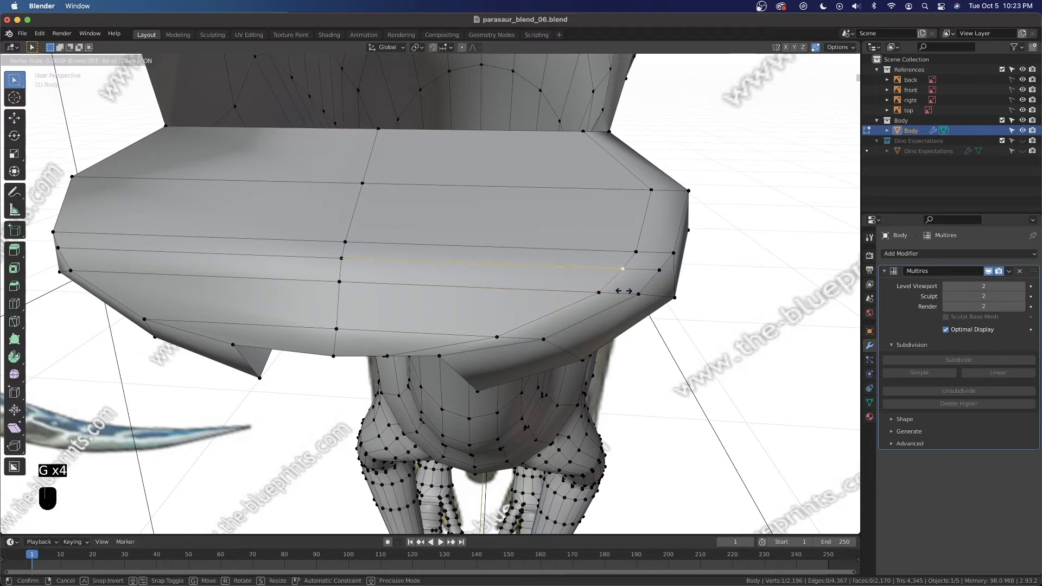
pyautogui.click(617, 291)
# Slide the new loop's fifth and sixth vertices from the front slightly inward so the loop follows the rim's curve
pyautogui.click(637, 251)
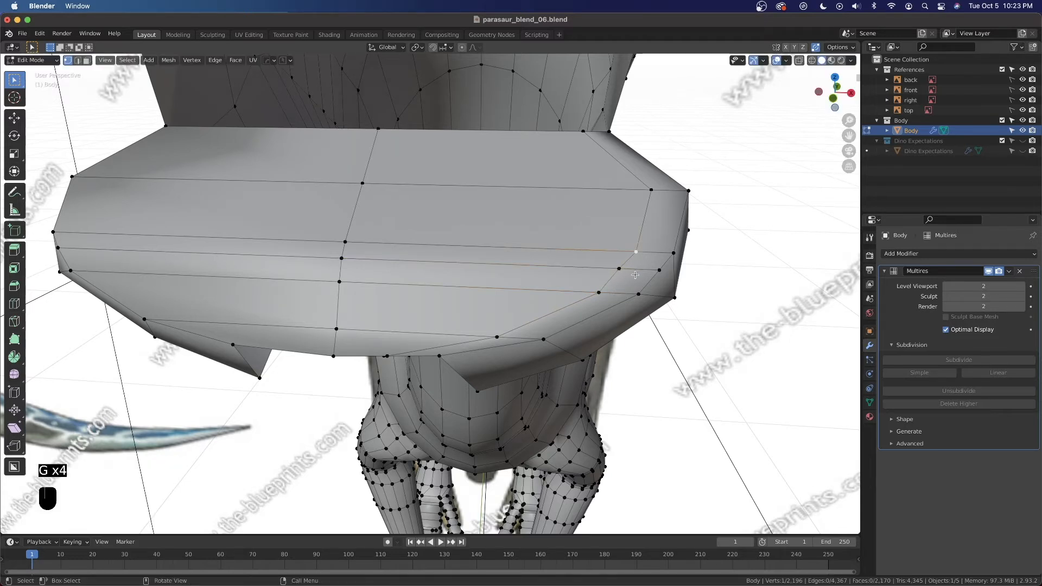
pyautogui.press('g')
pyautogui.press('g')
pyautogui.click(663, 191)
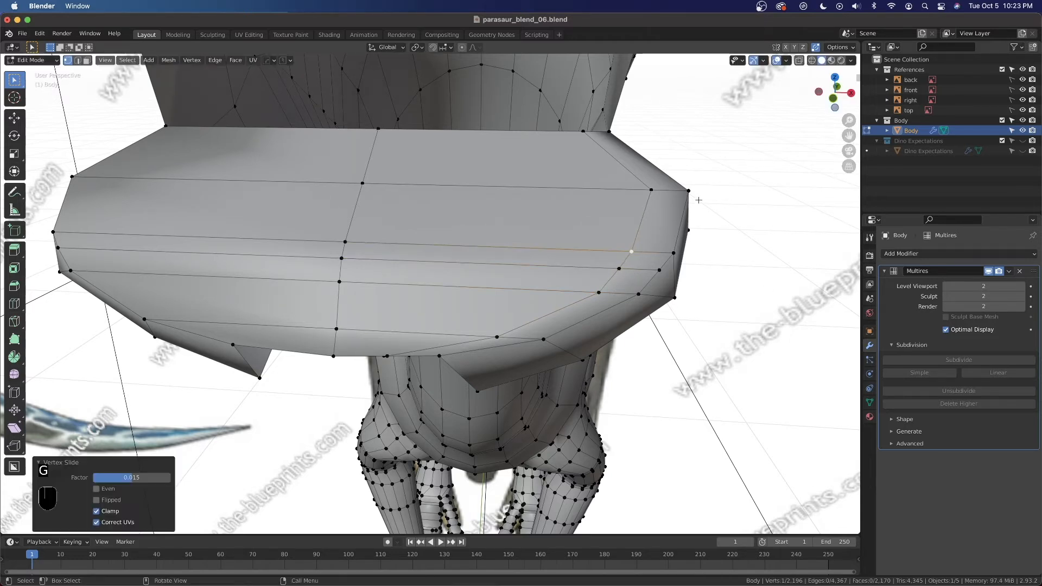
pyautogui.click(651, 189)
pyautogui.press('g')
pyautogui.press('g')
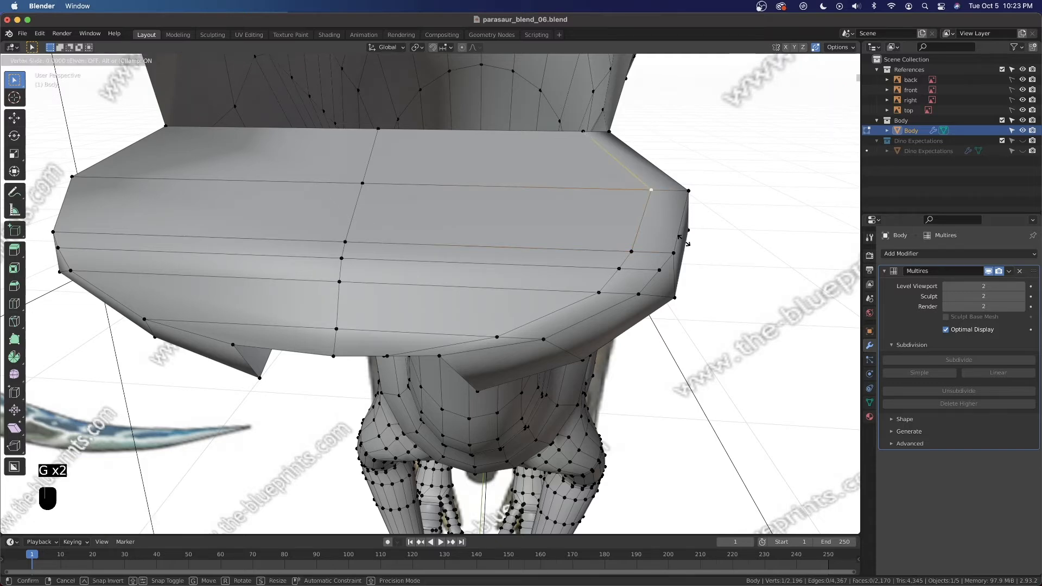
pyautogui.click(679, 240)
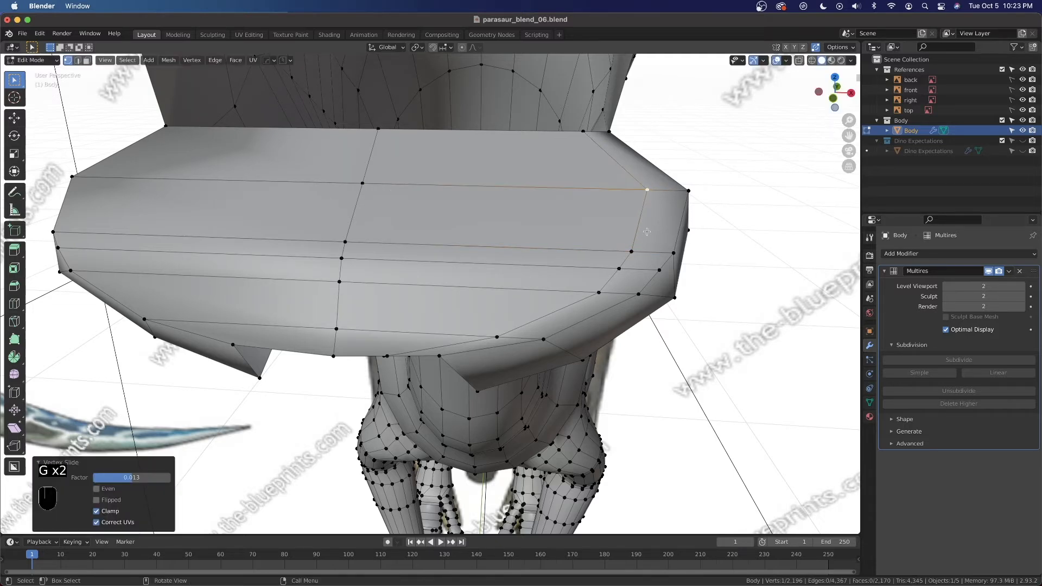
pyautogui.moveTo(665, 234); pyautogui.dragTo(534, 332, button='middle')
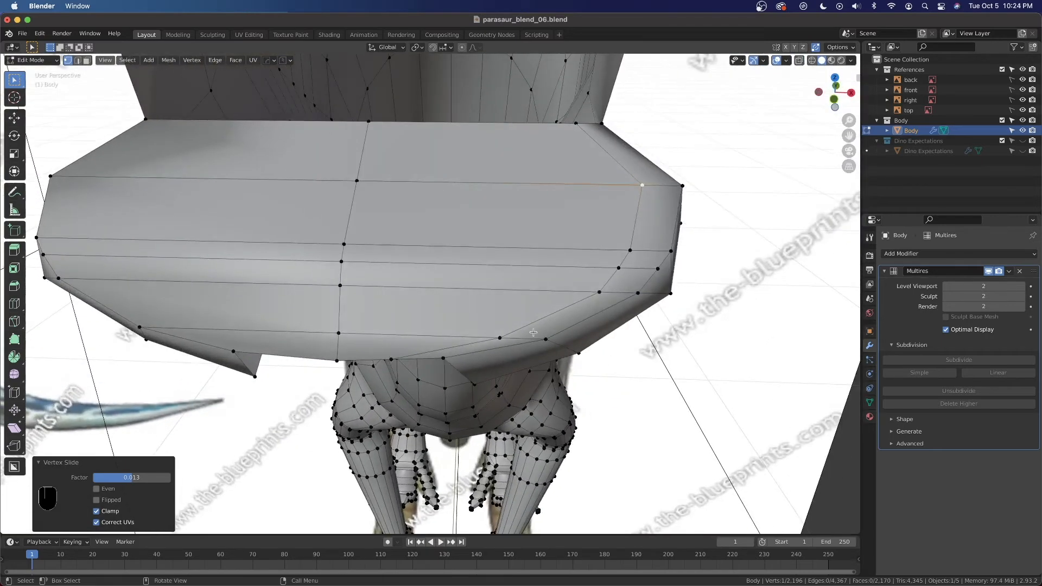
# Slide the outer loop's two frontmost vertices slightly inward along their edges so the loop follows the lip's front curve
pyautogui.click(500, 338)
pyautogui.press('g')
pyautogui.press('g')
pyautogui.click(426, 373)
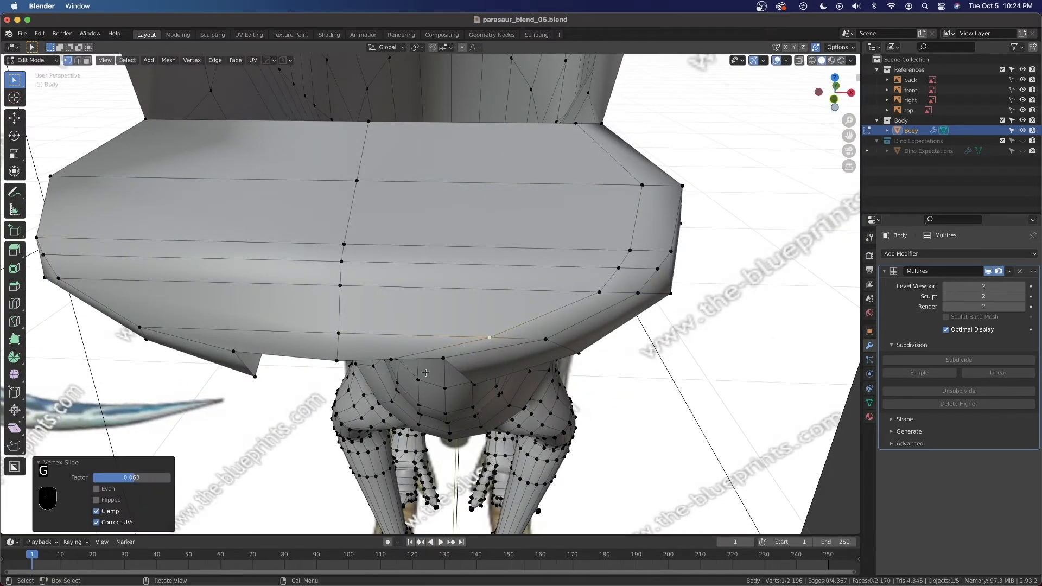
pyautogui.click(391, 360)
pyautogui.press('g')
pyautogui.press('g')
pyautogui.click(532, 356)
pyautogui.moveTo(681, 214); pyautogui.dragTo(631, 221, button='middle')
pyautogui.press('ctrl')
pyautogui.hotkey('ctrl', 'r')
pyautogui.click(571, 205)
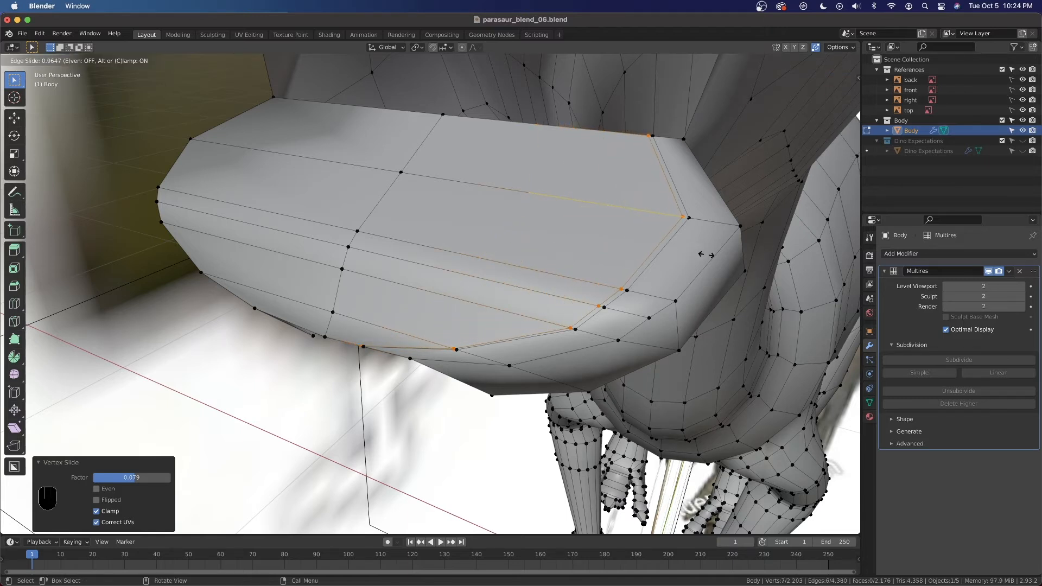
pyautogui.click(706, 255)
pyautogui.press('super+z')
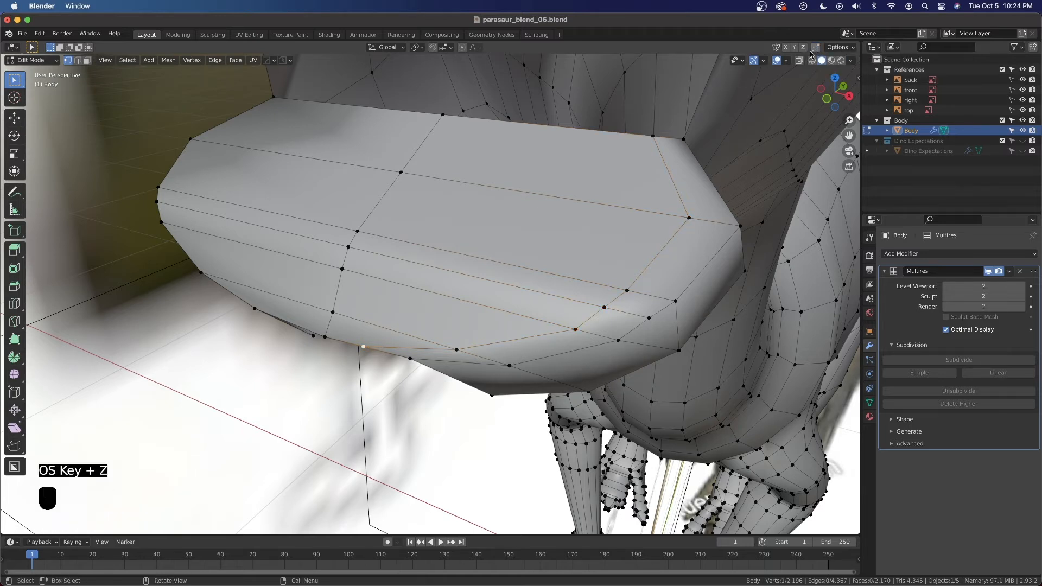
# With Auto Merge Vertices off, add a single loop cut just inside the existing +X mouth-floor loop, at a slide factor of about 0.917
pyautogui.hotkey('ctrl', 'r')
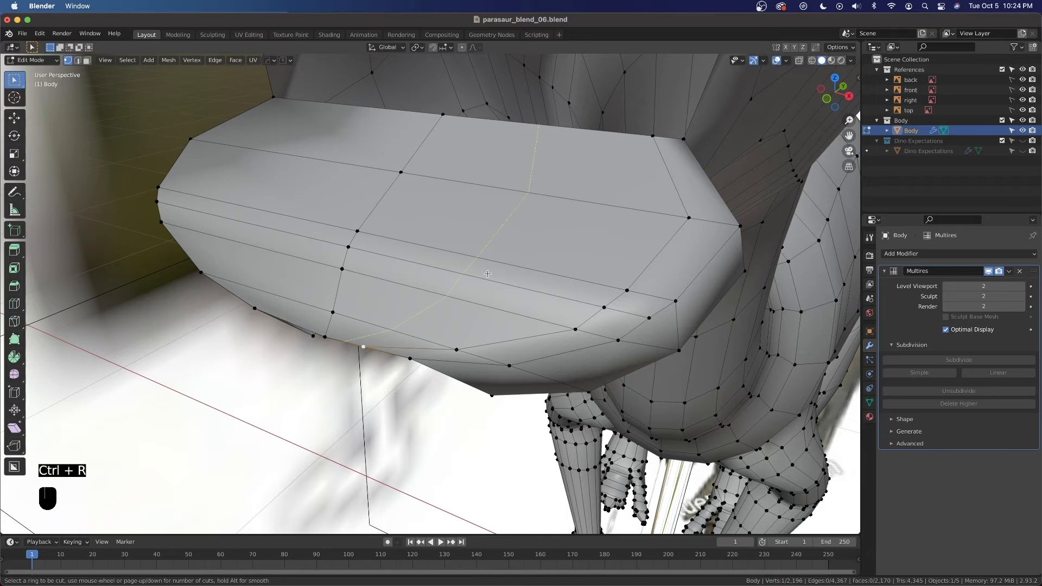
pyautogui.click(489, 274)
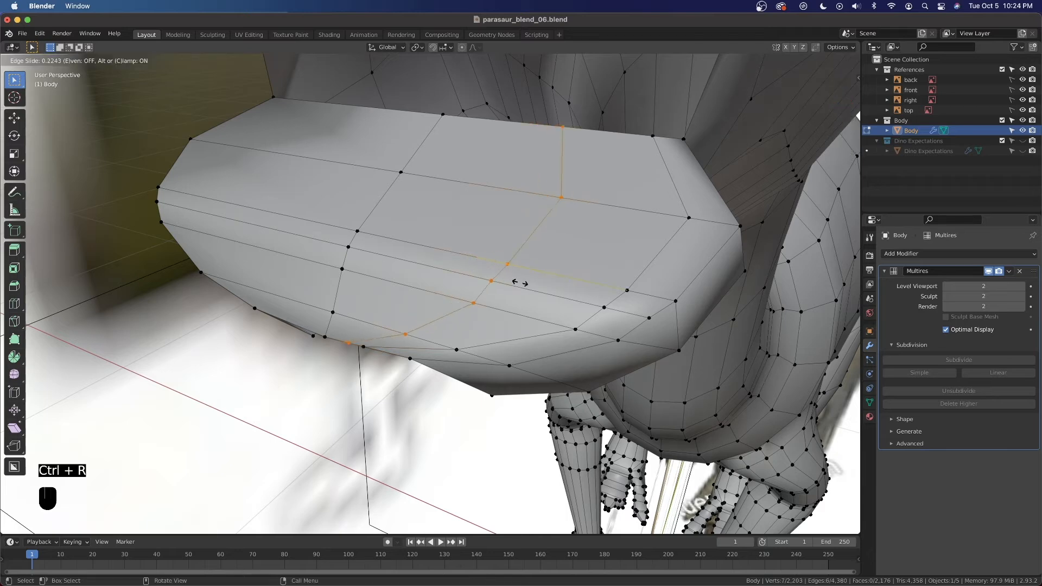
pyautogui.click(604, 302)
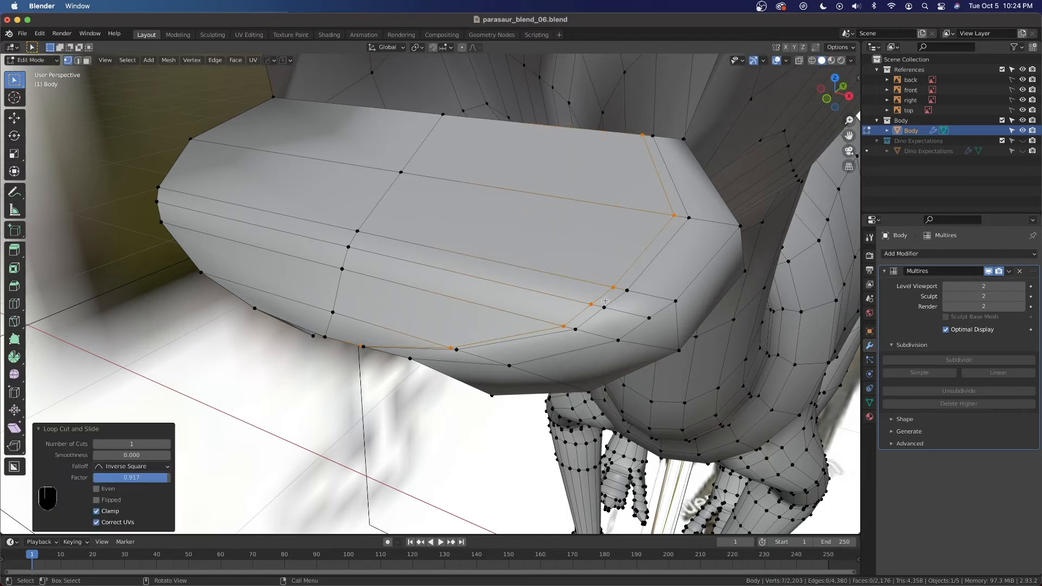
# Slide the new inner loop's second and third vertices from the front inward, by factors of about 0.13 and 0.04
pyautogui.moveTo(605, 302); pyautogui.dragTo(559, 307, button='middle')
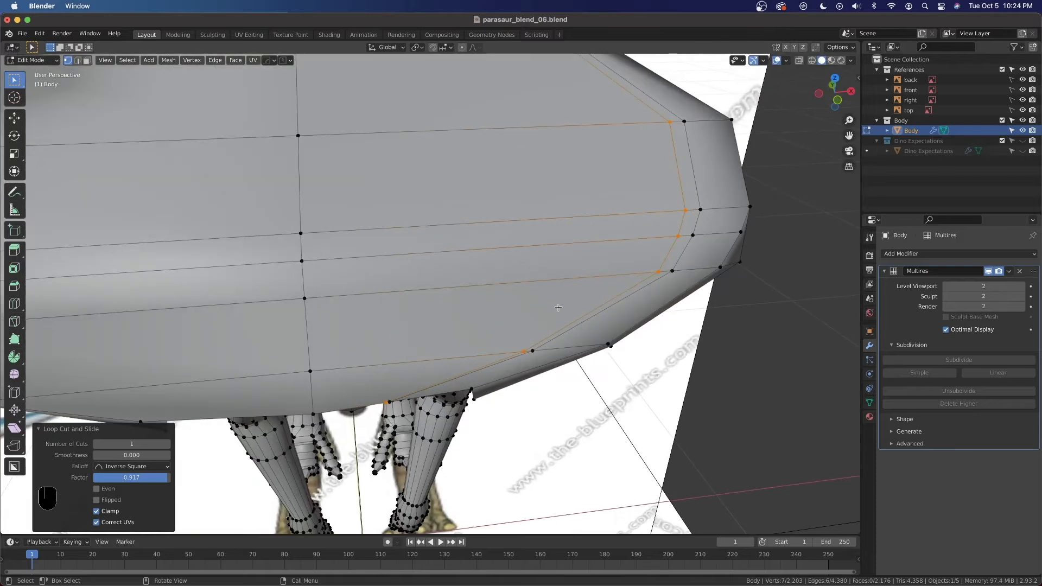
pyautogui.click(521, 348)
pyautogui.press('g')
pyautogui.press('g')
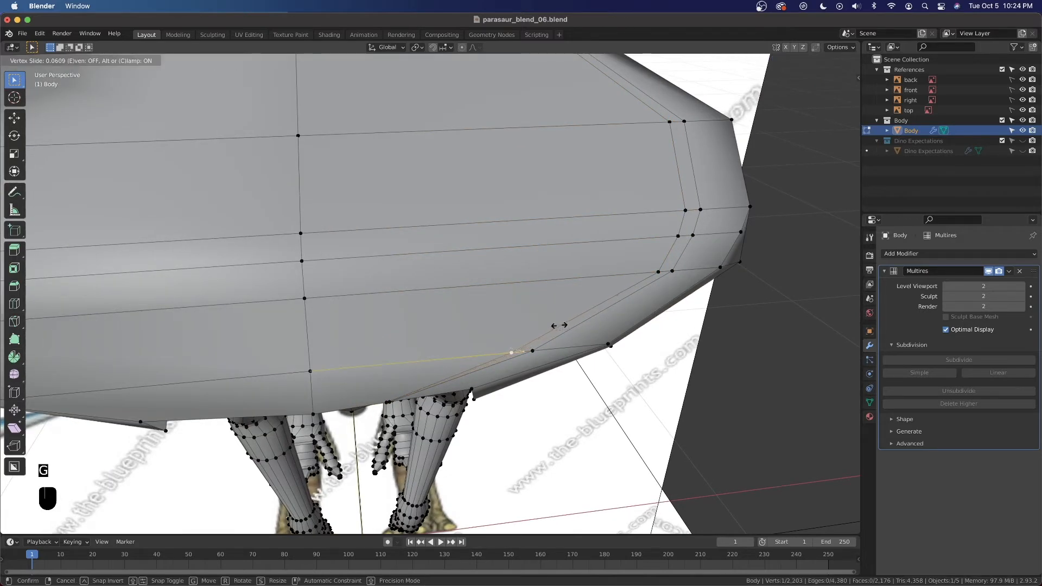
pyautogui.click(543, 320)
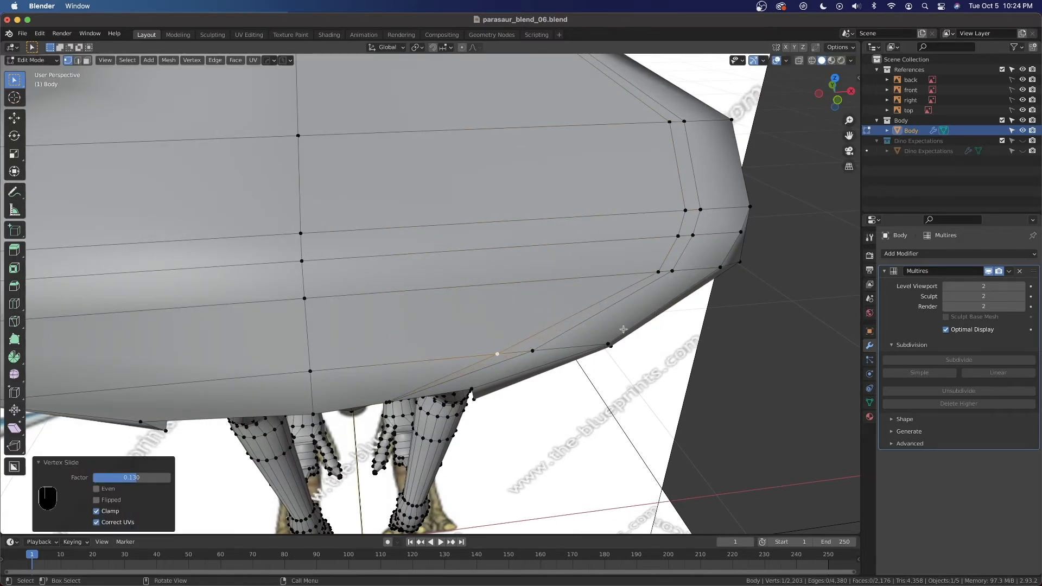
pyautogui.click(659, 271)
pyautogui.press('g')
pyautogui.press('g')
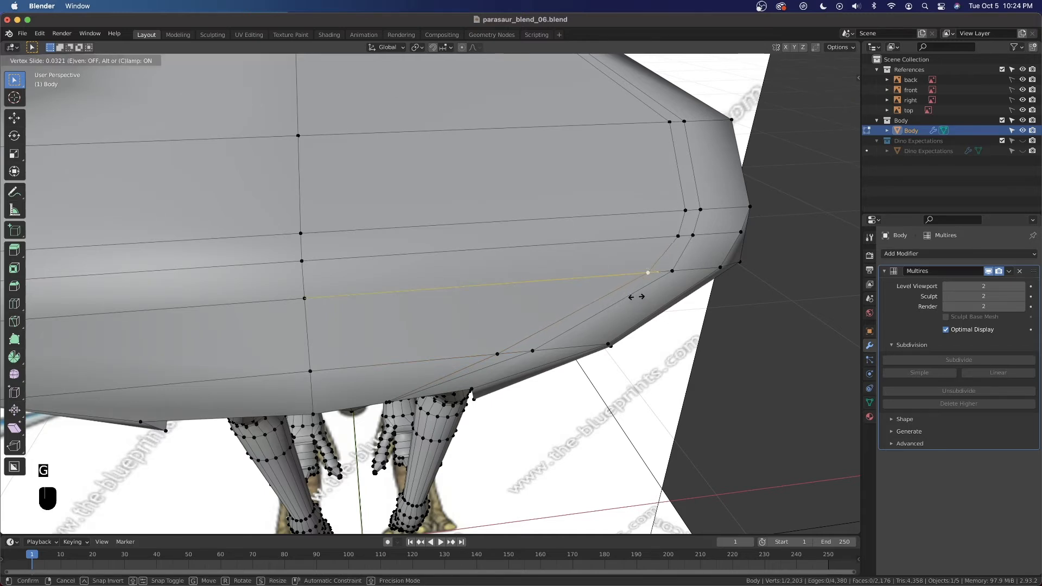
pyautogui.click(655, 272)
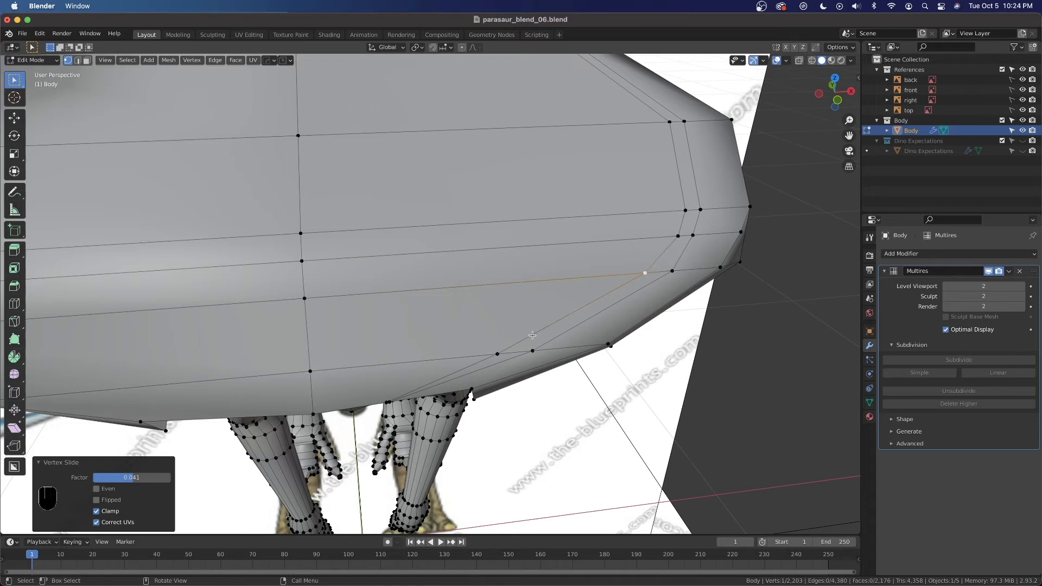
# Slide the inner loop's frontmost vertex on the lip edge toward the centre line by a factor of about 0.338
pyautogui.click(379, 400)
pyautogui.press('g')
pyautogui.press('g')
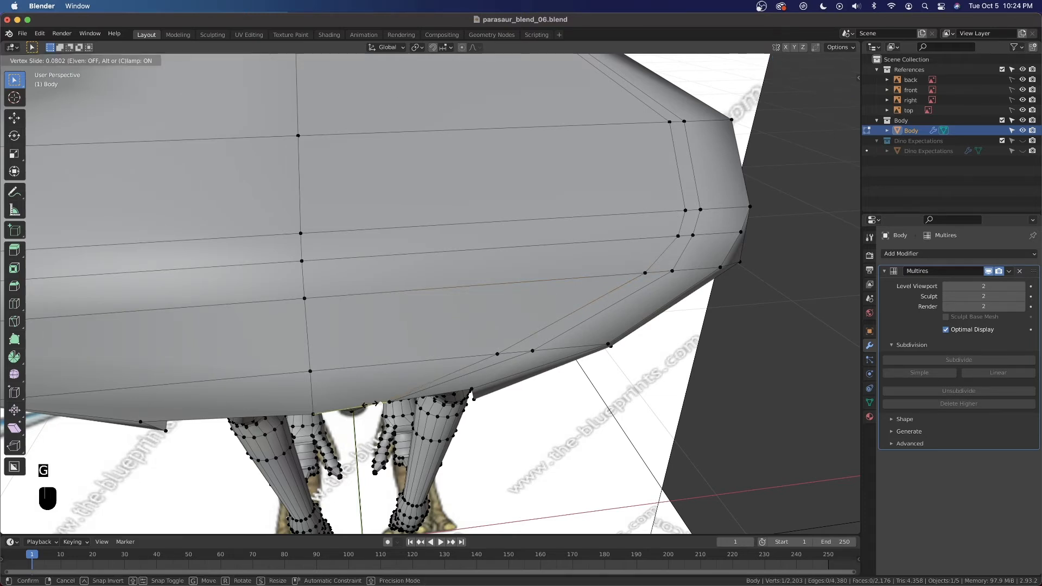
pyautogui.click(352, 403)
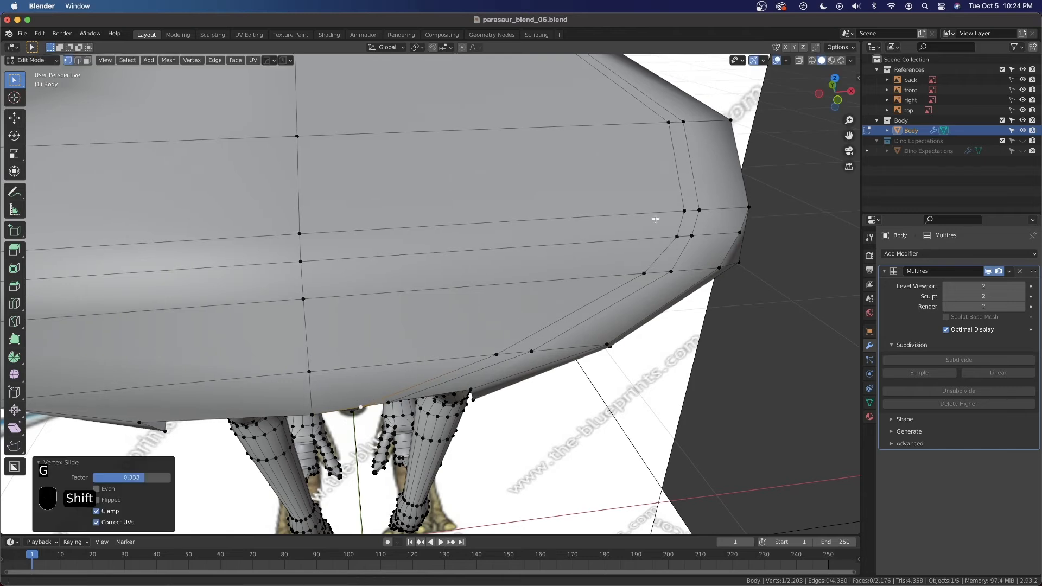
# Slide the inner loop's fourth and fifth vertices from the front slightly inward to even the gap to the outer loop
pyautogui.keyDown('shift'); pyautogui.moveTo(722, 261); pyautogui.dragTo(616, 340, button='middle'); pyautogui.keyUp('shift')
pyautogui.click(612, 353)
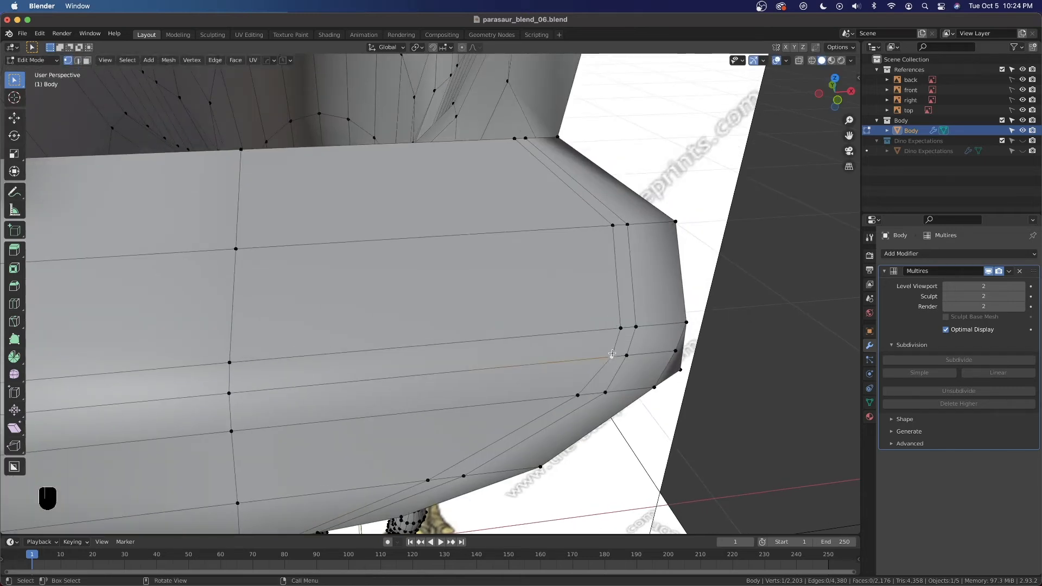
pyautogui.press('g')
pyautogui.press('g')
pyautogui.click(688, 362)
pyautogui.press('super+z')
pyautogui.press('g')
pyautogui.press('g')
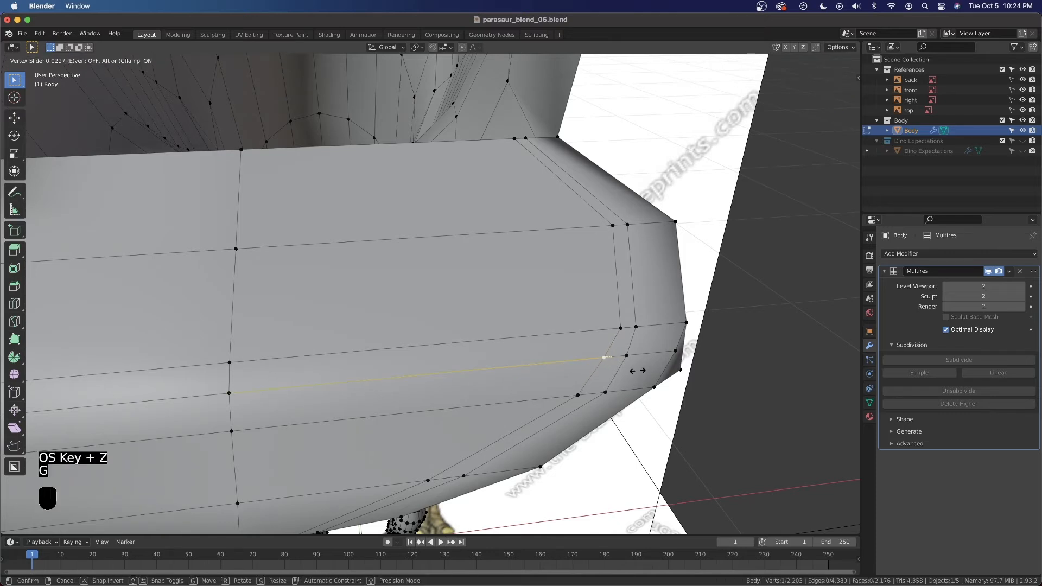
pyautogui.click(637, 370)
pyautogui.press('super+z')
pyautogui.press('g')
pyautogui.press('g')
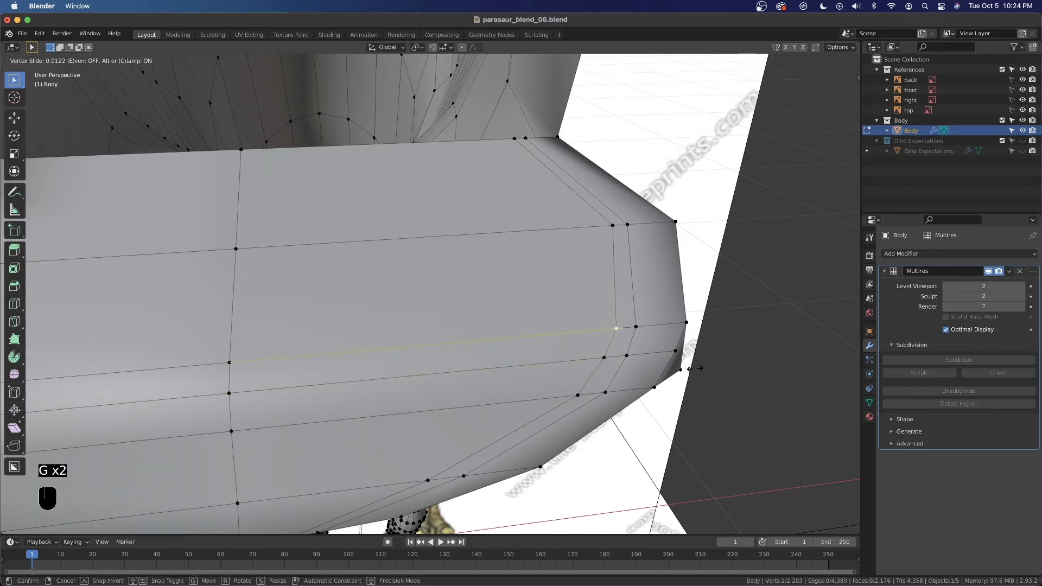
pyautogui.click(693, 368)
# Slide the inner loop's two rearmost vertices slightly inward, moving the last one by a factor of about 0.021
pyautogui.click(612, 225)
pyautogui.press('g')
pyautogui.press('g')
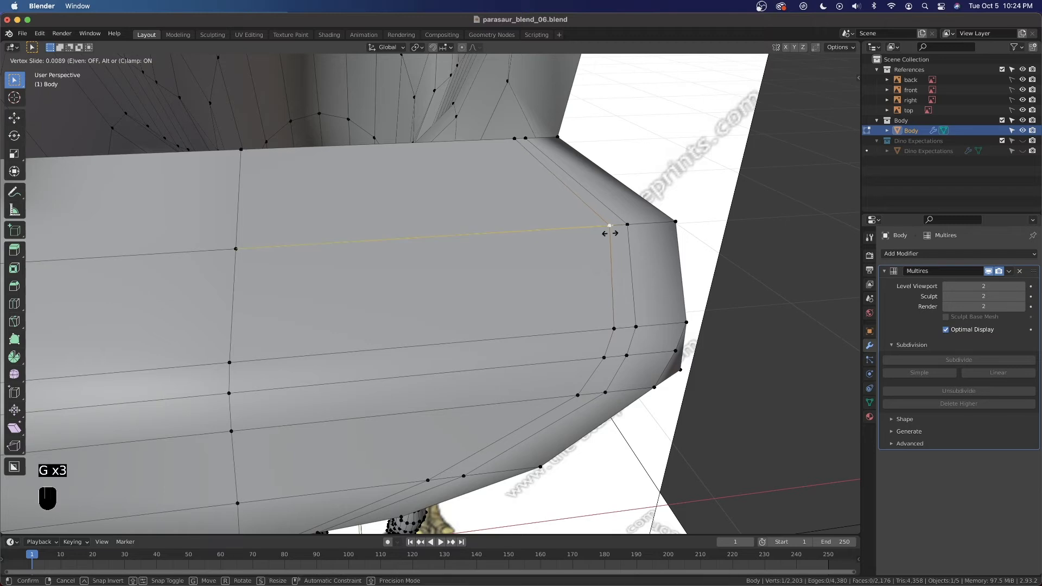
pyautogui.click(608, 230)
pyautogui.click(516, 140)
pyautogui.press('g')
pyautogui.press('g')
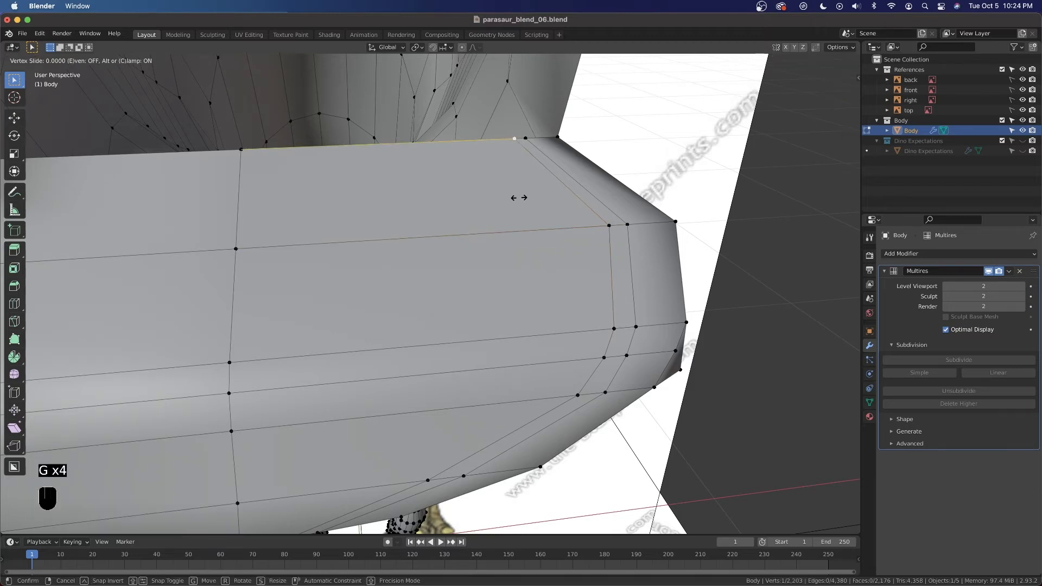
pyautogui.click(516, 197)
# Slide the inner loop's frontmost lip vertex further toward the centre line by a factor of about 0.145
pyautogui.scroll(-1, 544, 357)
pyautogui.scroll(-1, 545, 357)
pyautogui.keyDown('shift'); pyautogui.moveTo(544, 356); pyautogui.dragTo(574, 262, button='middle'); pyautogui.keyUp('shift')
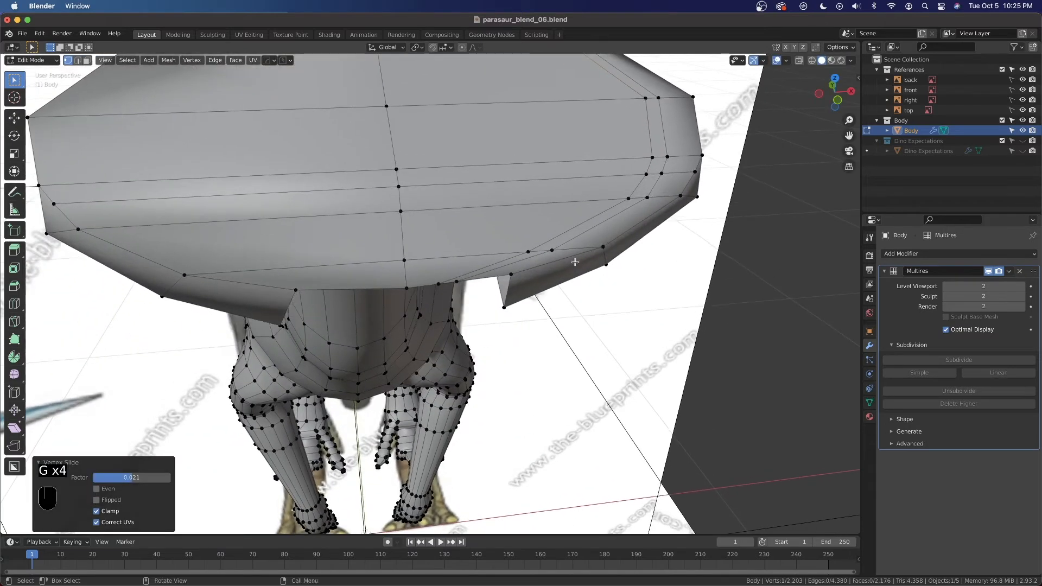
pyautogui.scroll(2, 573, 262)
pyautogui.click(443, 281)
pyautogui.press('g')
pyautogui.press('g')
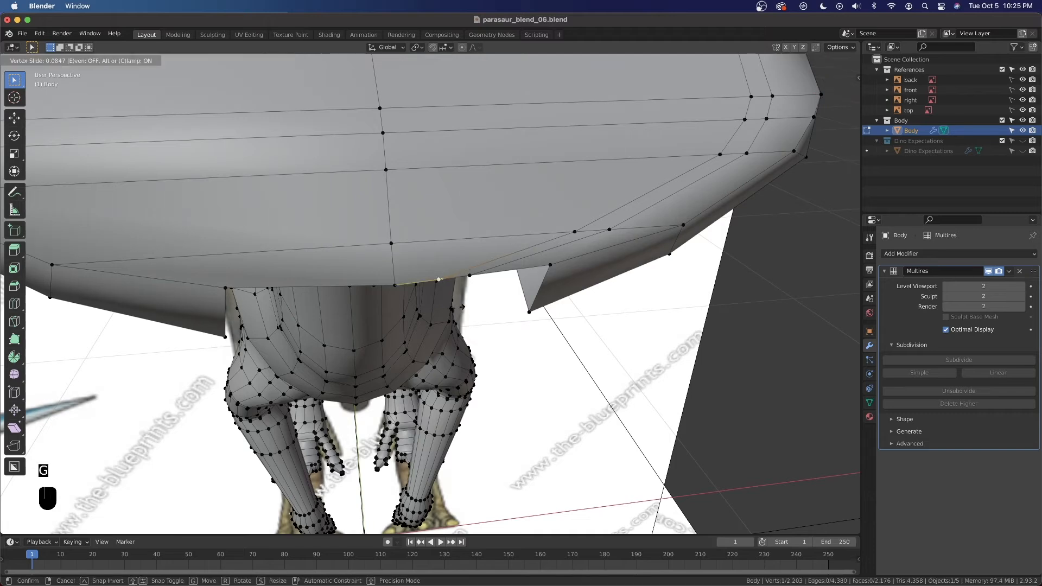
pyautogui.click(454, 307)
# Reveal the hidden geometry and hide only the upper snout, keeping all of the lower jaw's front faces visible
pyautogui.moveTo(545, 283); pyautogui.dragTo(644, 218, button='middle')
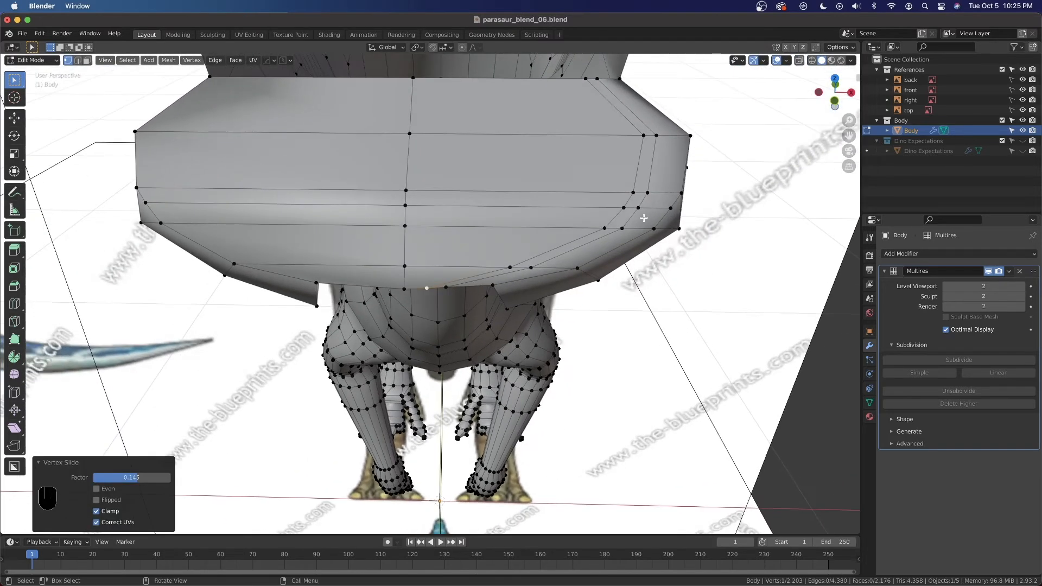
pyautogui.hotkey('alt', 'h')
pyautogui.moveTo(640, 220); pyautogui.dragTo(624, 153, button='middle')
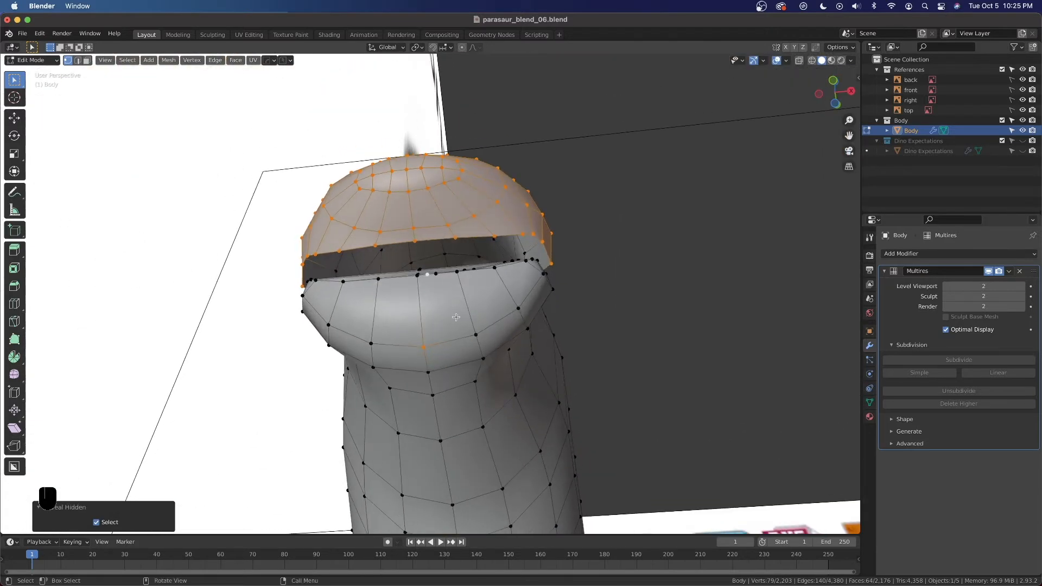
pyautogui.moveTo(585, 264); pyautogui.dragTo(564, 246, button='middle')
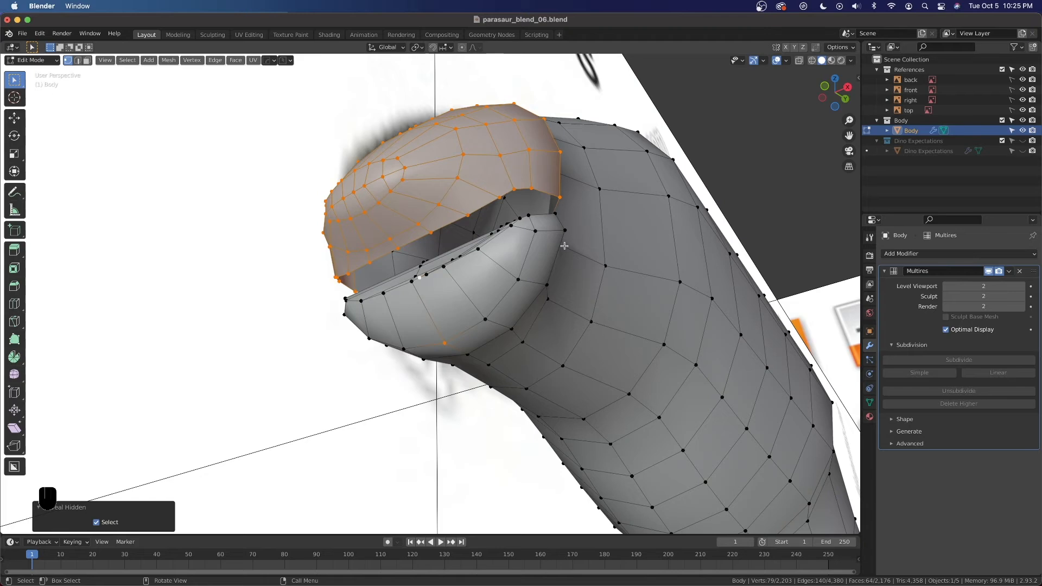
pyautogui.press('h')
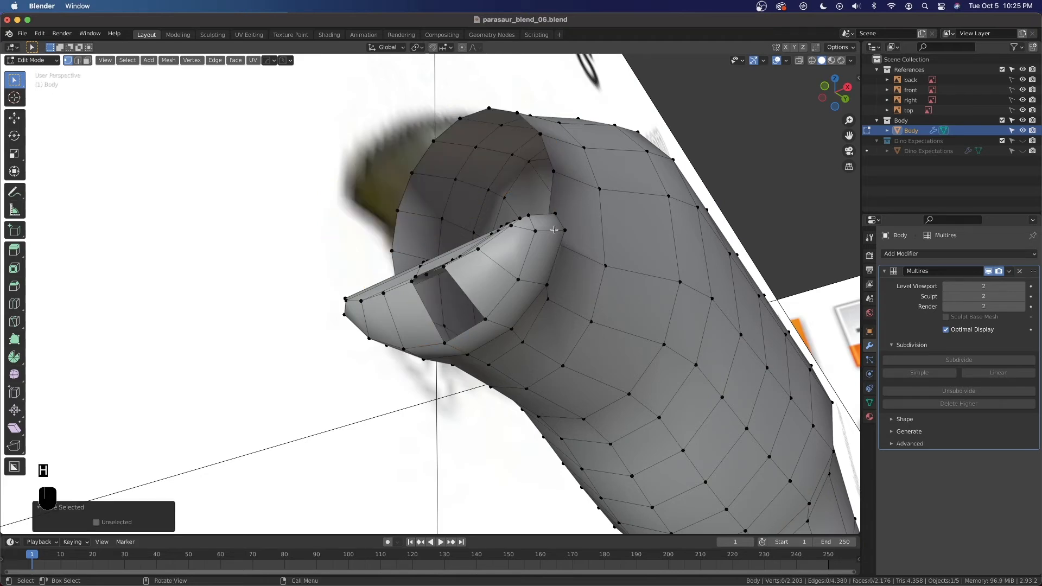
pyautogui.press('super+z')
pyautogui.moveTo(555, 229); pyautogui.dragTo(575, 243, button='middle')
pyautogui.scroll(4, 402, 265)
pyautogui.moveTo(415, 261); pyautogui.dragTo(419, 240, button='middle')
pyautogui.press('h')
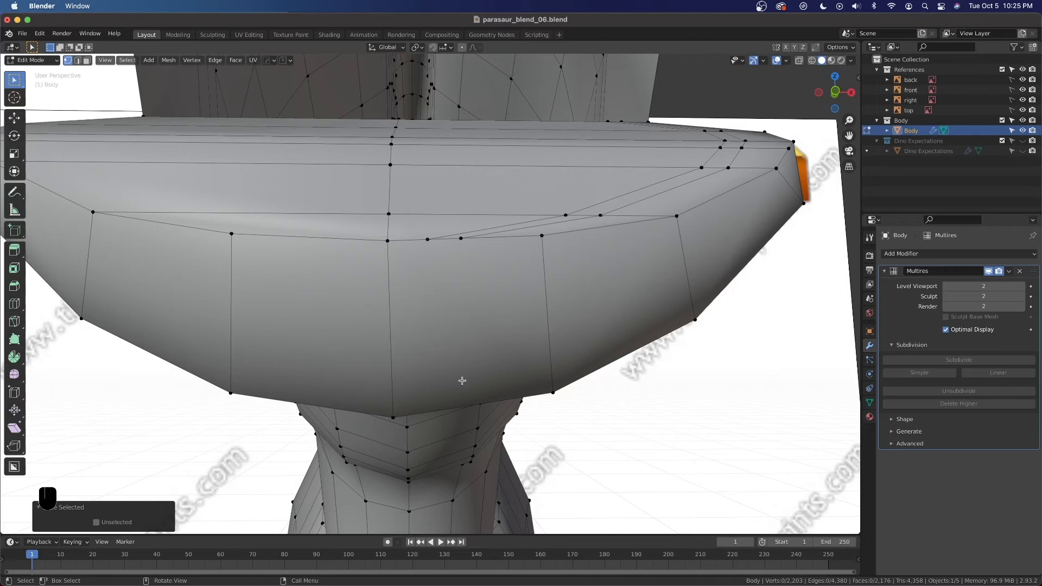
# Examine the smoothed lower jaw and mouth floor in Object Mode, and return to Edit Mode
pyautogui.moveTo(403, 417); pyautogui.dragTo(502, 334, button='middle')
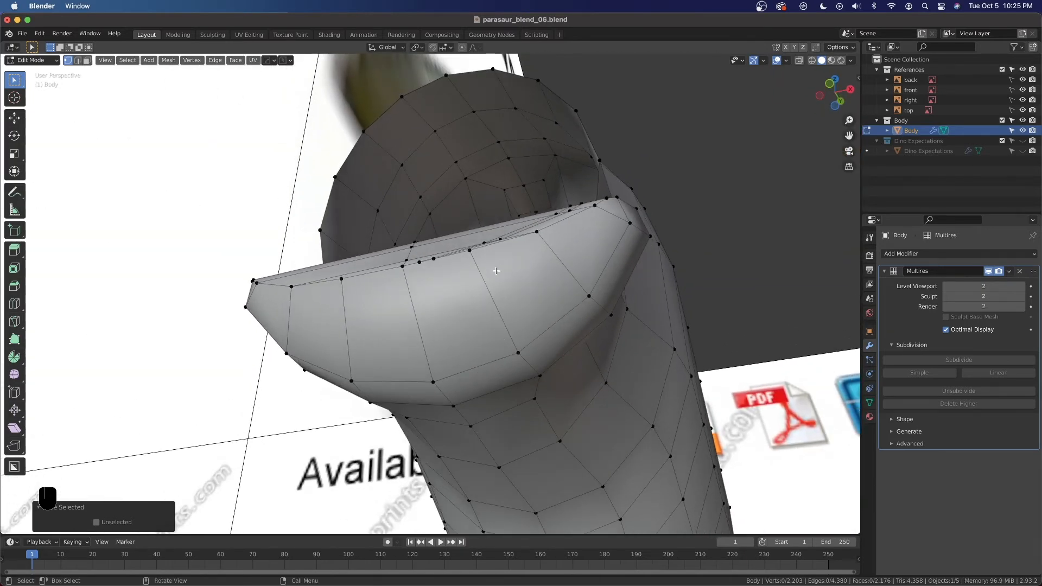
pyautogui.moveTo(545, 347); pyautogui.dragTo(555, 314, button='middle')
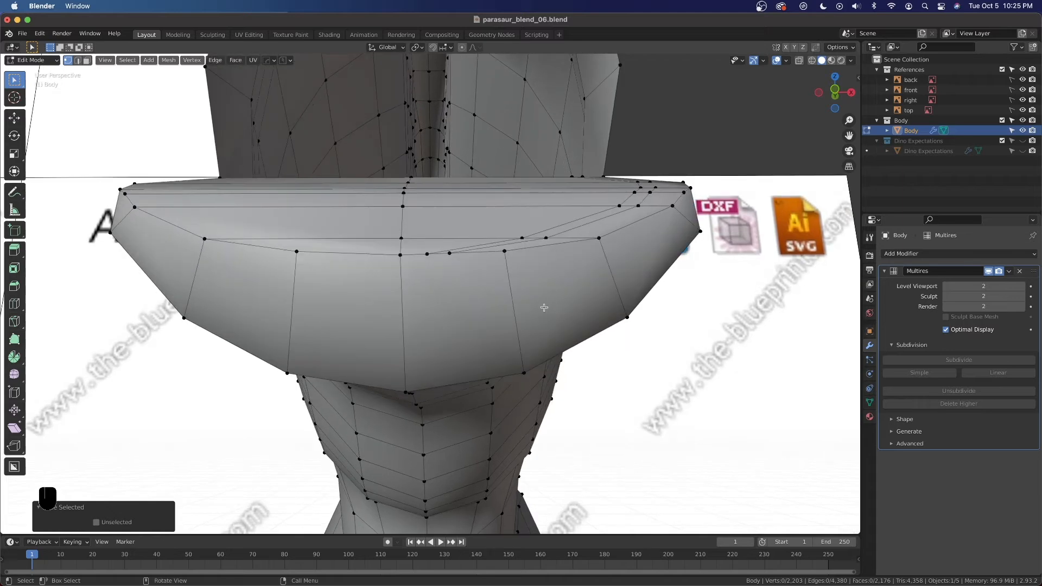
pyautogui.press('Tab')
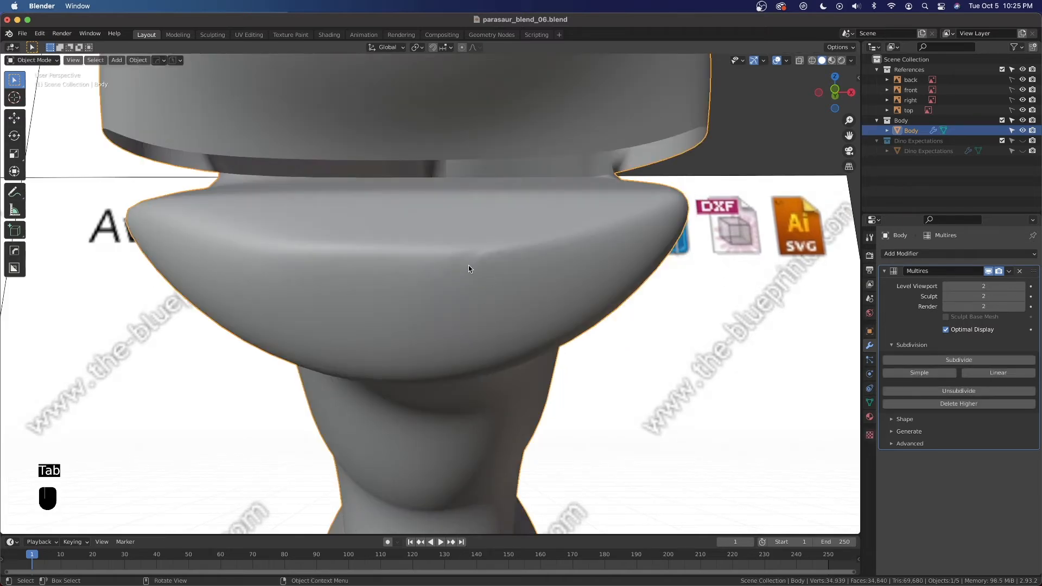
pyautogui.moveTo(524, 274)
pyautogui.mouseDown(button='middle')
pyautogui.moveTo(486, 284)
pyautogui.moveTo(421, 275)
pyautogui.moveTo(522, 282)
pyautogui.mouseUp(button='middle')
pyautogui.press('Tab')
# Turn Auto Merge Vertices back on and dissolve the two +X loops' end vertices on the front lip edge
pyautogui.moveTo(563, 253); pyautogui.dragTo(678, 205, button='middle')
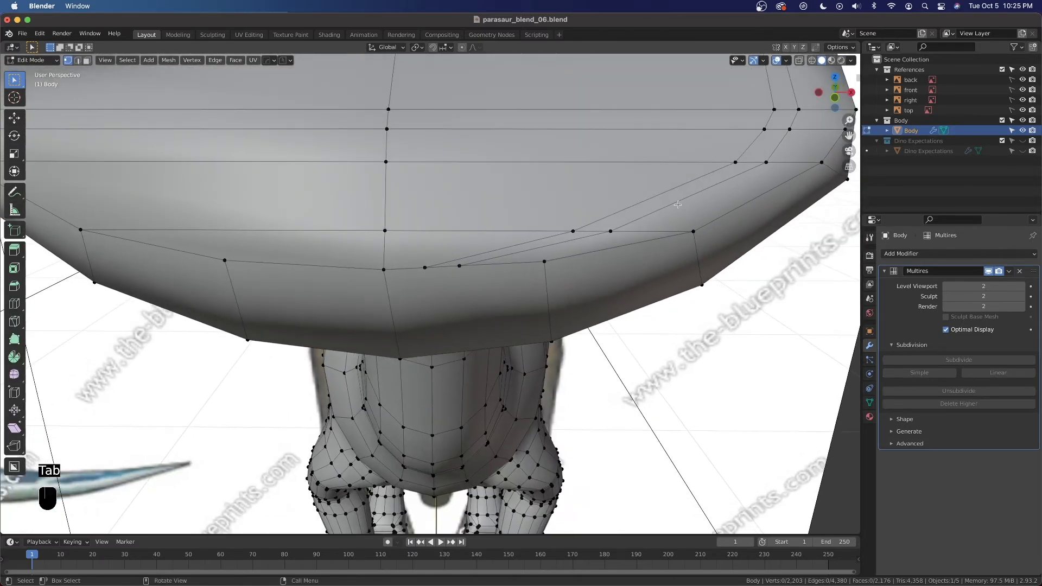
pyautogui.click(815, 47)
pyautogui.keyDown('shift'); pyautogui.moveTo(605, 222); pyautogui.dragTo(576, 290, button='middle'); pyautogui.keyUp('shift')
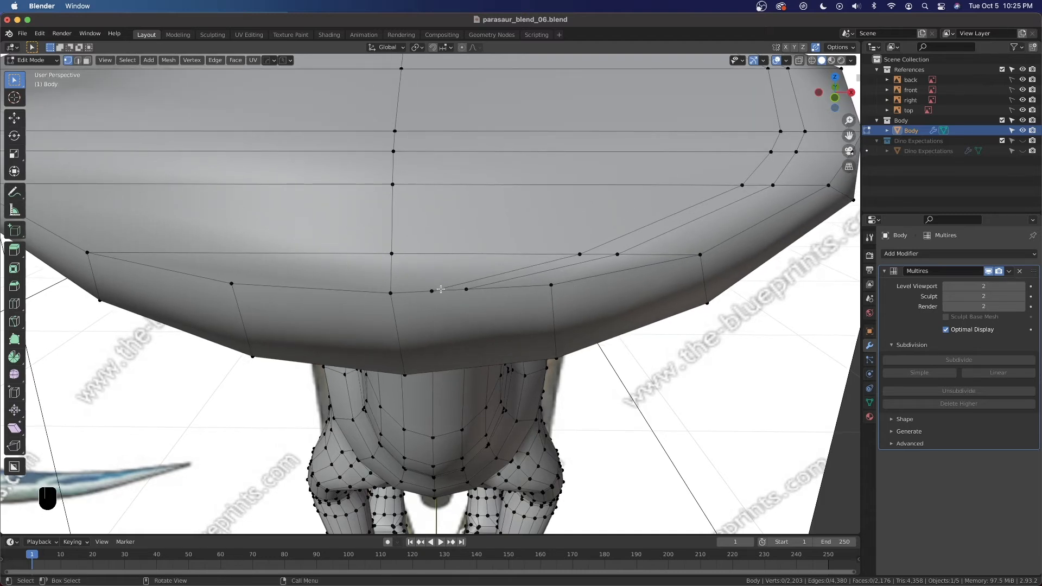
pyautogui.keyDown('shift'); pyautogui.click(466, 289); pyautogui.keyUp('shift')
pyautogui.press('x')
pyautogui.click(413, 324)
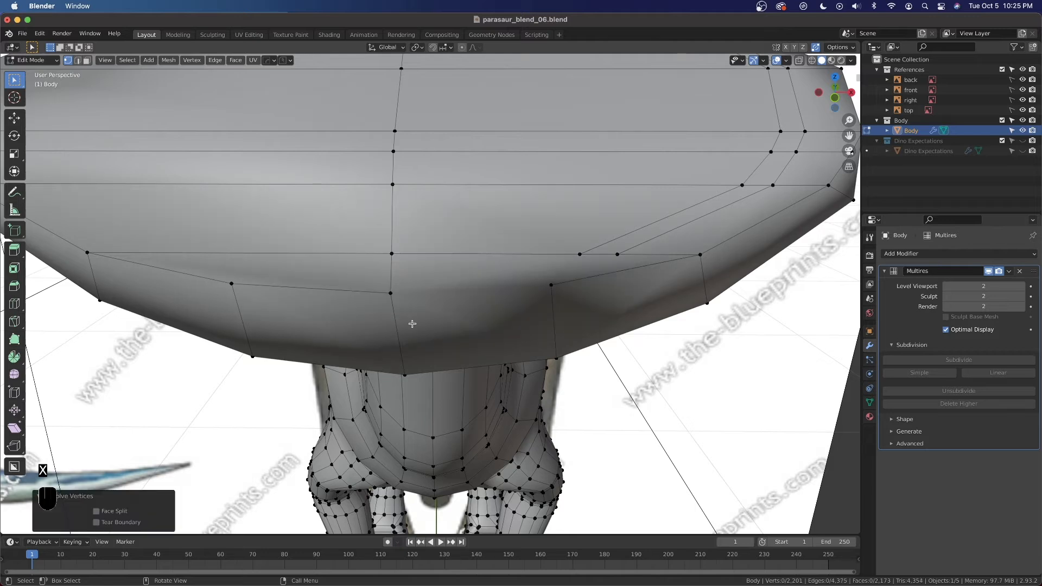
# Connect the +X front lip vertex to the centre lip vertex with an edge along the front rim
pyautogui.click(541, 287)
pyautogui.keyDown('shift'); pyautogui.click(391, 298); pyautogui.keyUp('shift')
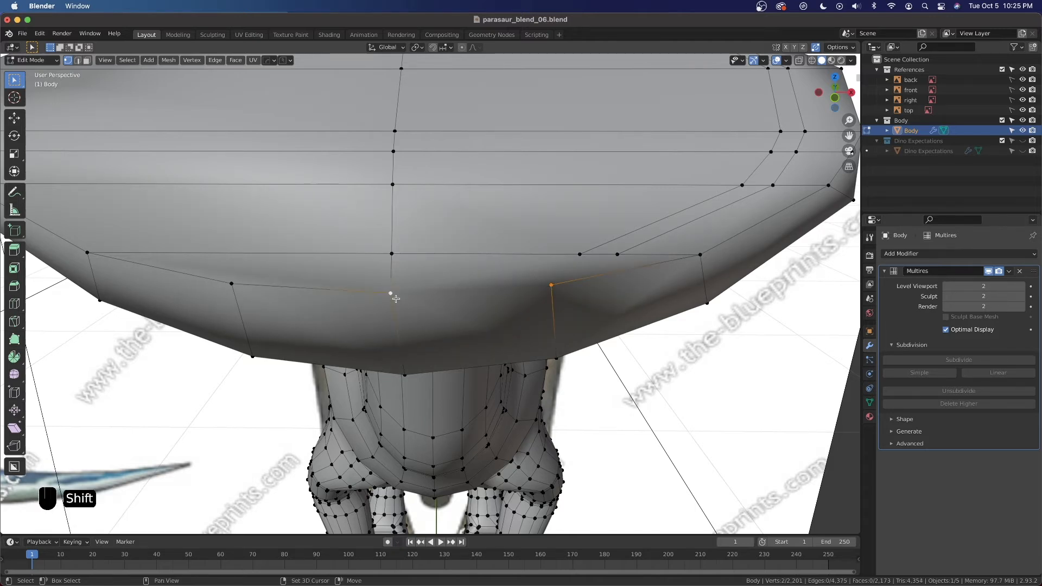
pyautogui.press('j')
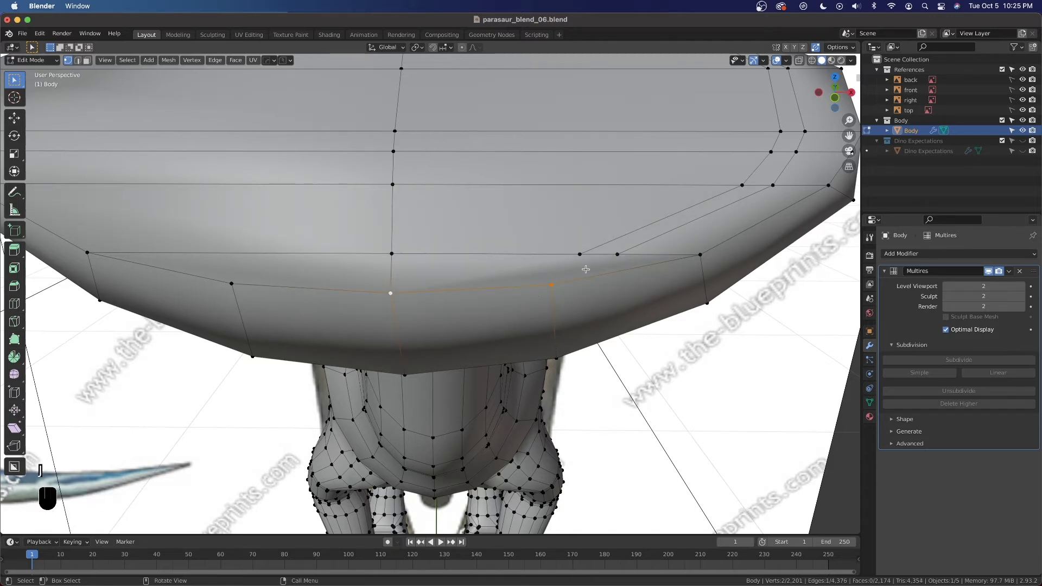
# Connect the outer loop's frontmost remaining vertex to the +X front lip vertex with a new edge
pyautogui.scroll(-4, 586, 268)
pyautogui.scroll(5, 597, 267)
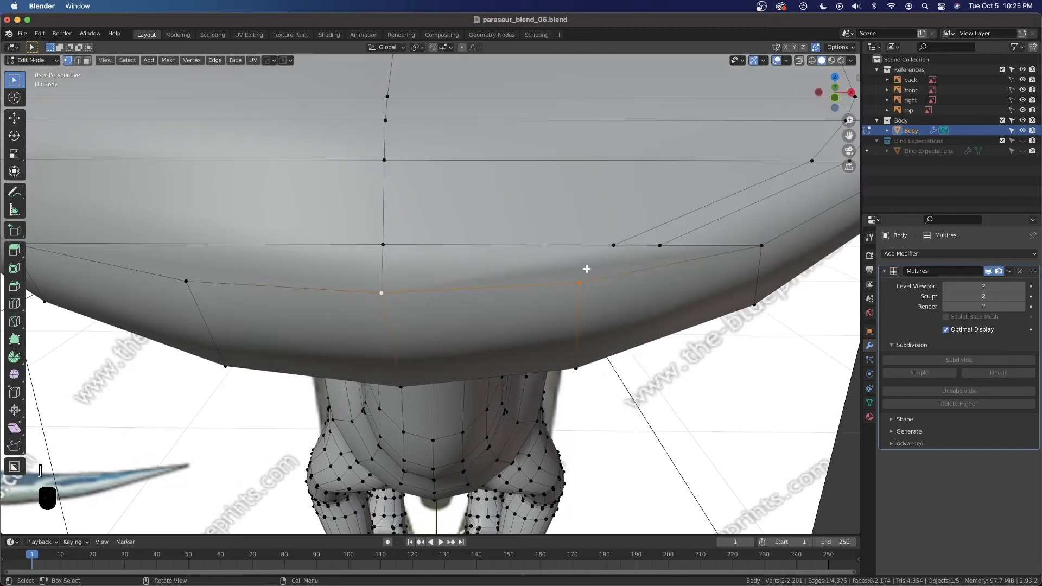
pyautogui.click(612, 254)
pyautogui.click(659, 247)
pyautogui.keyDown('shift'); pyautogui.click(580, 281); pyautogui.keyUp('shift')
pyautogui.press('j')
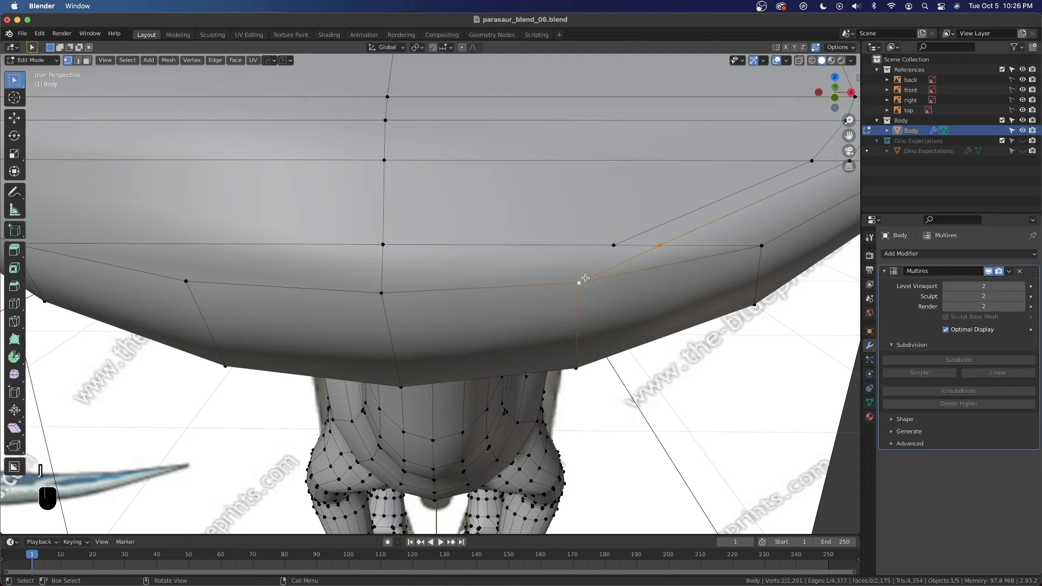
# Cut an edge with the Knife from the inner loop's front vertex to the +X front lip vertex
pyautogui.click(612, 246)
pyautogui.moveTo(557, 288); pyautogui.dragTo(599, 275, button='middle')
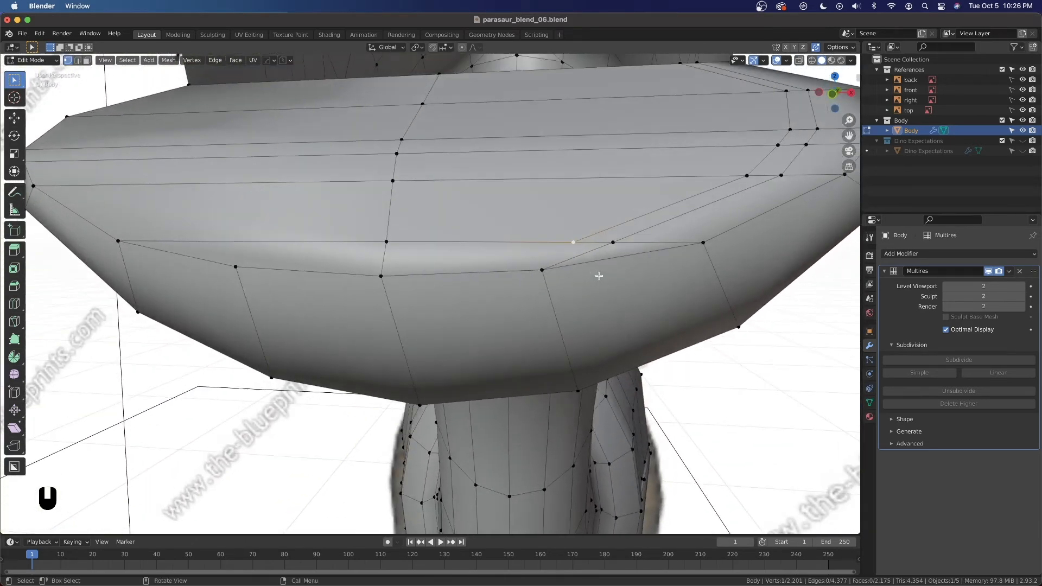
pyautogui.press('k')
pyautogui.click(573, 242)
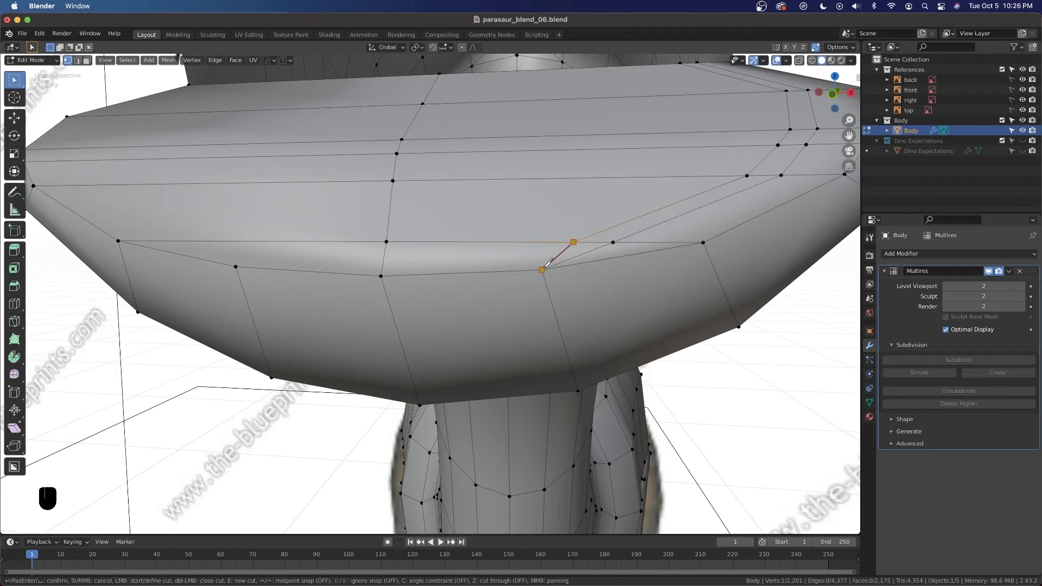
pyautogui.click(543, 269)
pyautogui.press('Return')
pyautogui.scroll(-6, 543, 291)
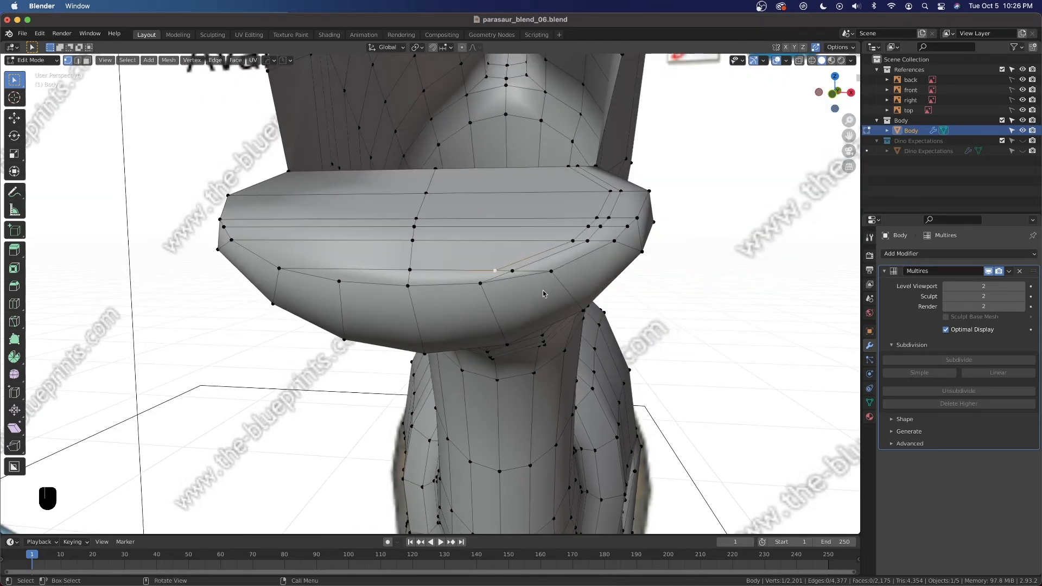
# Leave Edit Mode, show the Dino Expectations model, and examine its mouth from several angles in Edit Mode and Object Mode
pyautogui.press('Tab')
pyautogui.scroll(-10, 557, 331)
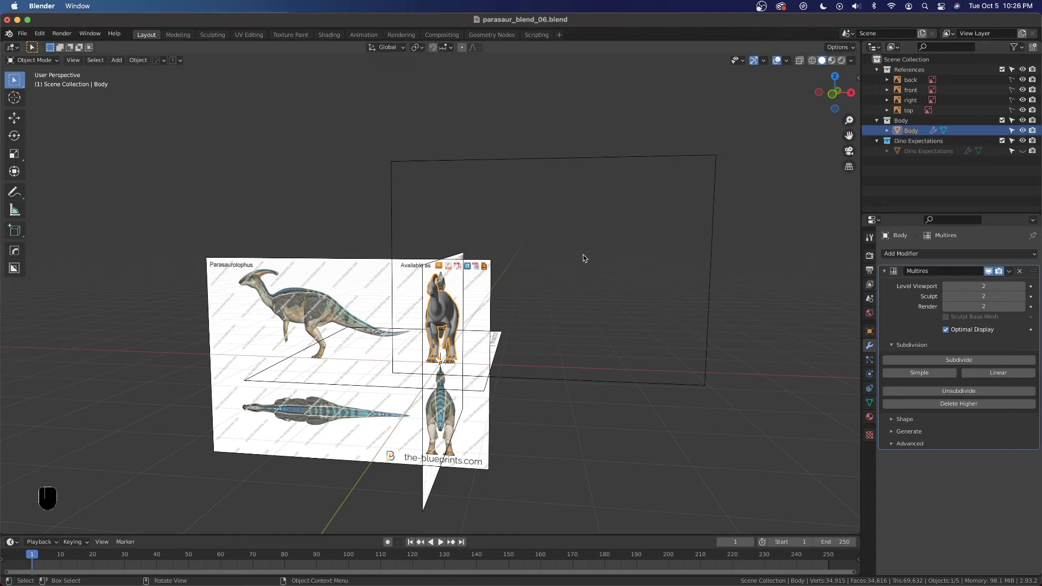
pyautogui.click(1023, 151)
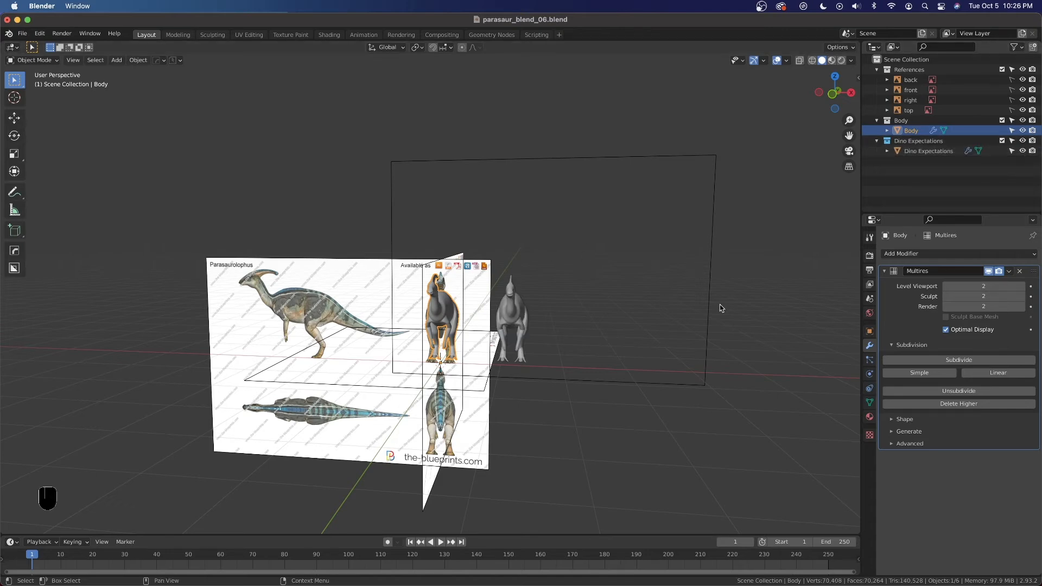
pyautogui.scroll(6, 640, 314)
pyautogui.keyDown('shift'); pyautogui.moveTo(647, 315); pyautogui.dragTo(473, 281, button='middle'); pyautogui.keyUp('shift')
pyautogui.scroll(4, 474, 281)
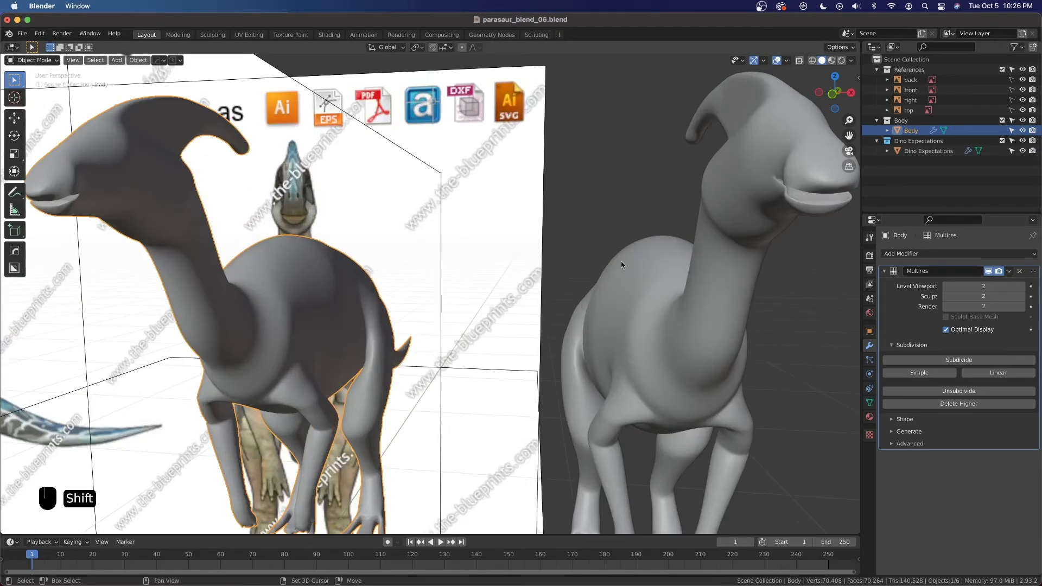
pyautogui.keyDown('shift'); pyautogui.moveTo(623, 262); pyautogui.dragTo(461, 268, button='middle'); pyautogui.keyUp('shift')
pyautogui.scroll(1, 461, 268)
pyautogui.click(575, 213)
pyautogui.press('Tab')
pyautogui.moveTo(573, 209); pyautogui.dragTo(532, 285, button='middle')
pyautogui.scroll(3, 547, 273)
pyautogui.moveTo(599, 251); pyautogui.dragTo(577, 257, button='middle')
pyautogui.moveTo(472, 269); pyautogui.dragTo(511, 287, button='middle')
pyautogui.press('Tab')
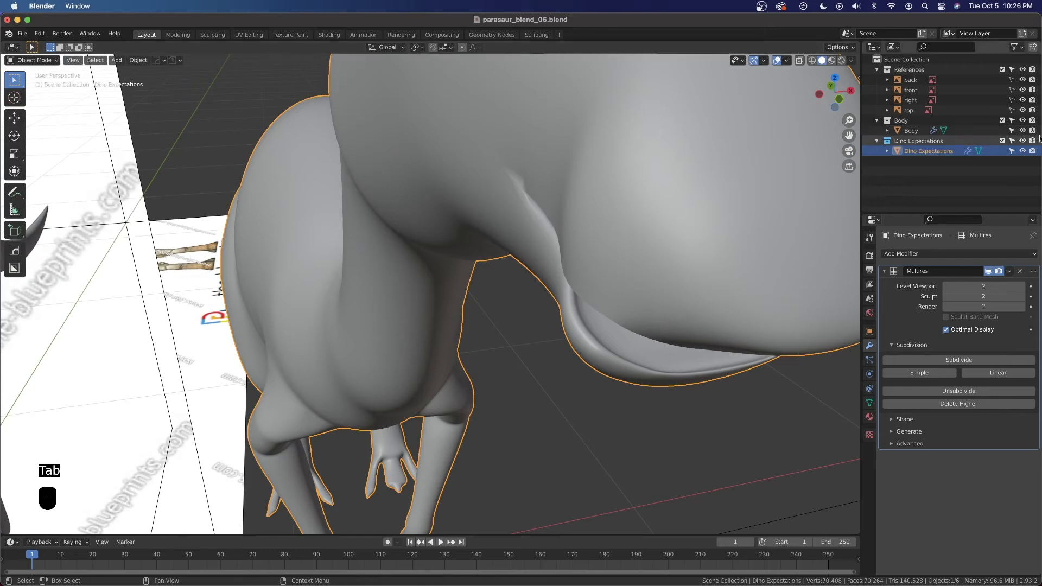
# Hide the Dino Expectations collection and re-enter Edit Mode on the Body mesh
pyautogui.click(1023, 142)
pyautogui.scroll(-2, 174, 279)
pyautogui.keyDown('shift'); pyautogui.moveTo(174, 279); pyautogui.dragTo(414, 309, button='middle'); pyautogui.keyUp('shift')
pyautogui.scroll(2, 367, 295)
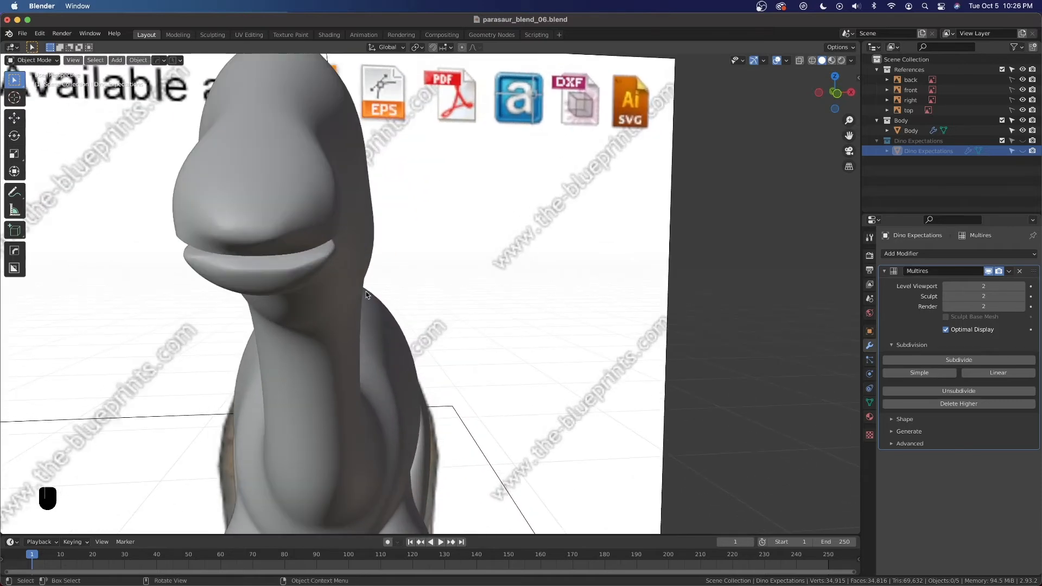
pyautogui.click(298, 272)
pyautogui.press('Tab')
pyautogui.scroll(4, 294, 272)
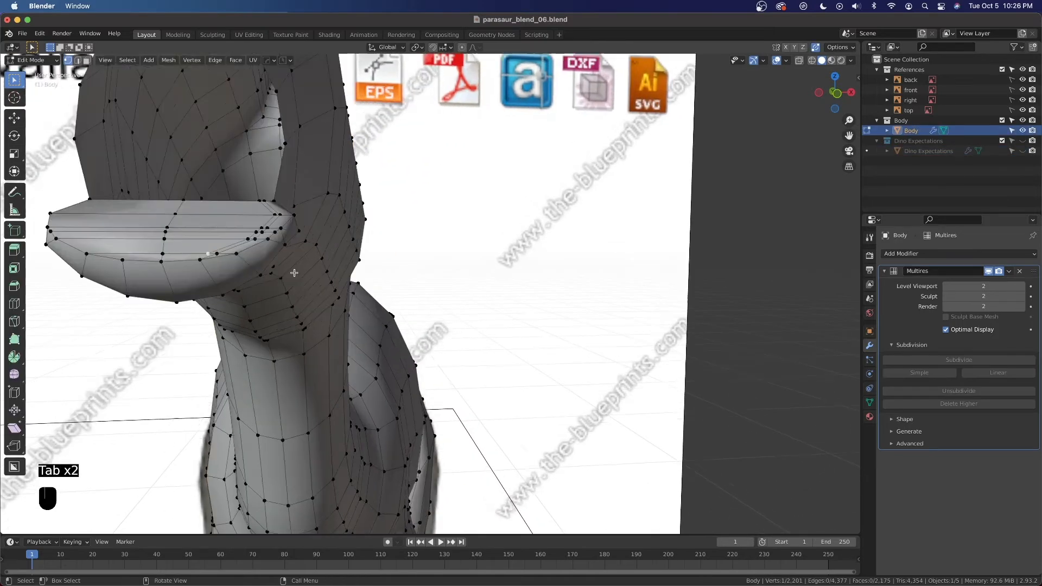
# Merge the two small triangular faces beside the +X front lip vertex into a single face
pyautogui.keyDown('shift'); pyautogui.moveTo(232, 267); pyautogui.dragTo(476, 308, button='middle'); pyautogui.keyUp('shift')
pyautogui.scroll(-2, 315, 295)
pyautogui.scroll(4, 397, 295)
pyautogui.scroll(-4, 345, 300)
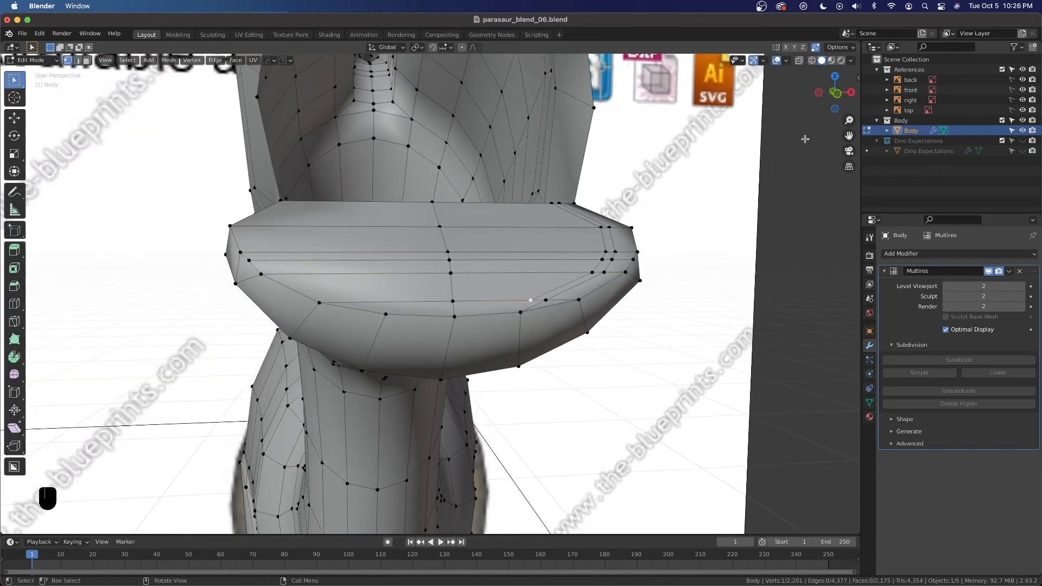
pyautogui.moveTo(848, 121); pyautogui.dragTo(849, 114)
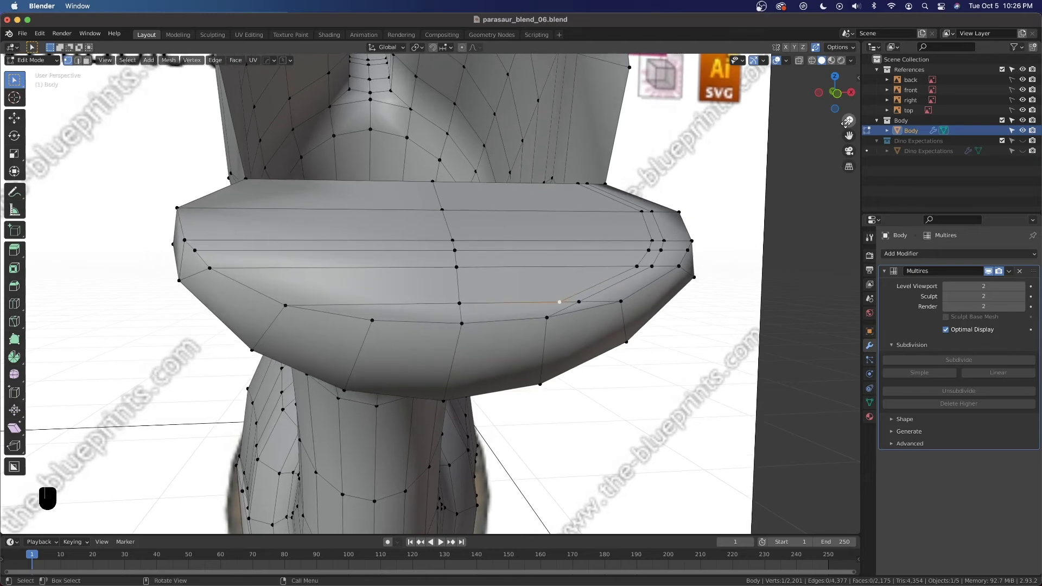
pyautogui.moveTo(547, 333); pyautogui.dragTo(542, 327, button='middle')
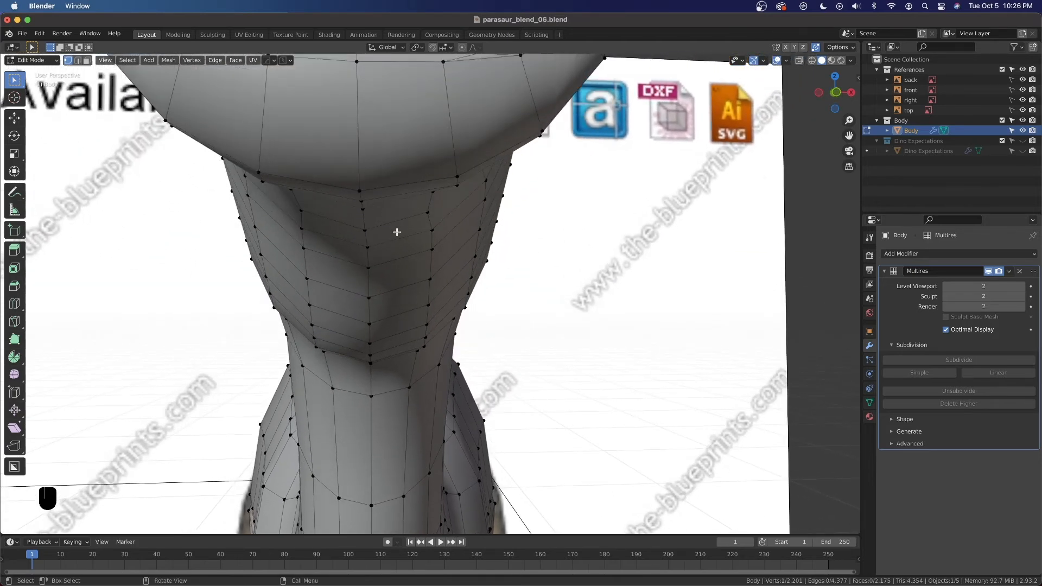
pyautogui.moveTo(419, 153); pyautogui.dragTo(422, 169, button='middle')
pyautogui.keyDown('shift'); pyautogui.moveTo(486, 320); pyautogui.dragTo(461, 259, button='middle'); pyautogui.keyUp('shift')
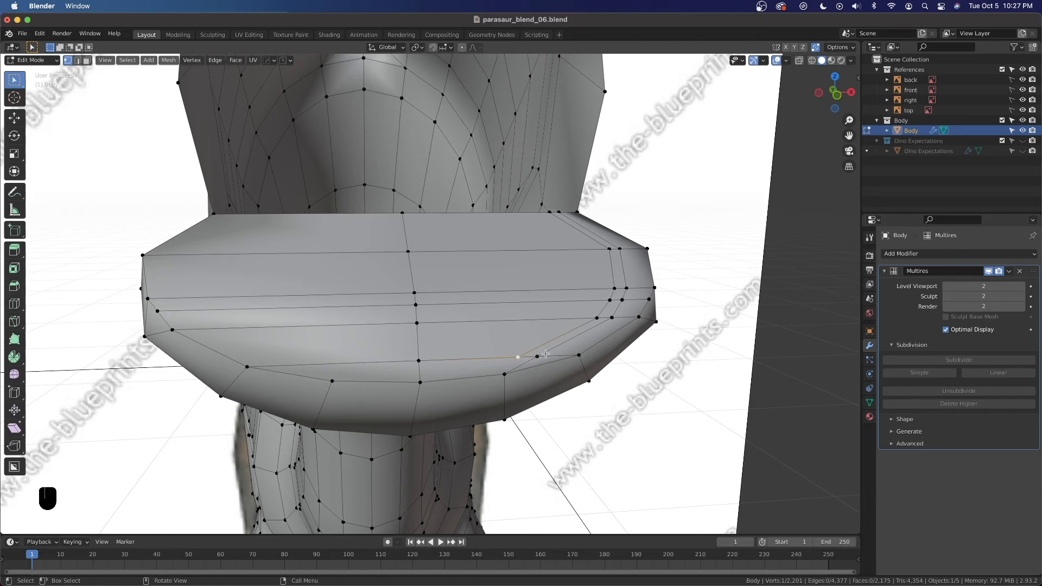
pyautogui.keyDown('shift'); pyautogui.click(505, 374); pyautogui.keyUp('shift')
pyautogui.click(87, 59)
pyautogui.click(547, 358)
pyautogui.keyDown('shift'); pyautogui.click(525, 358); pyautogui.keyUp('shift')
pyautogui.press('f')
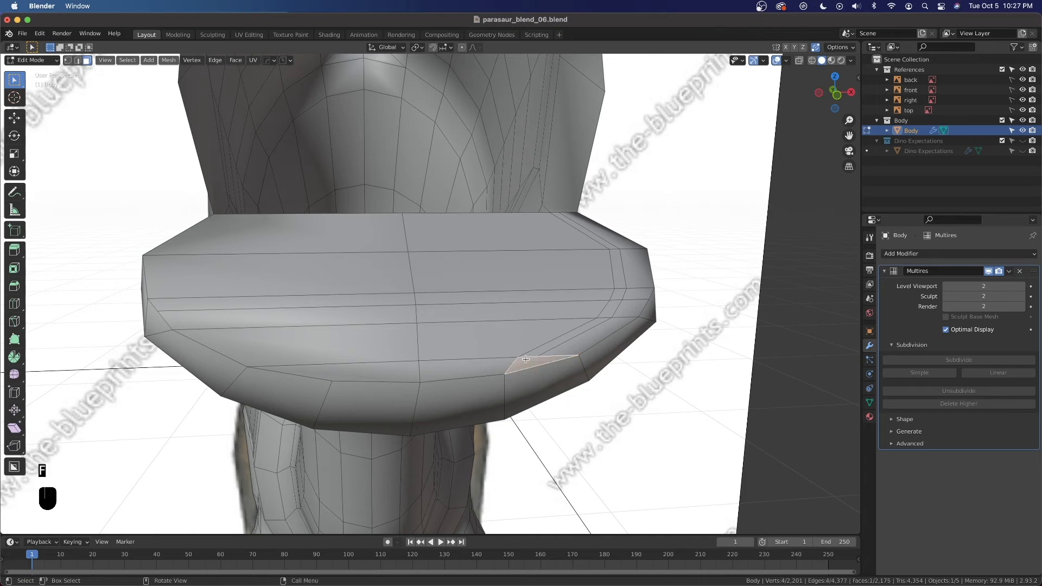
# Slide the outer loop's front vertex toward +X by a factor of 0.210, and the inner loop's front vertex slightly the same way
pyautogui.press('1')
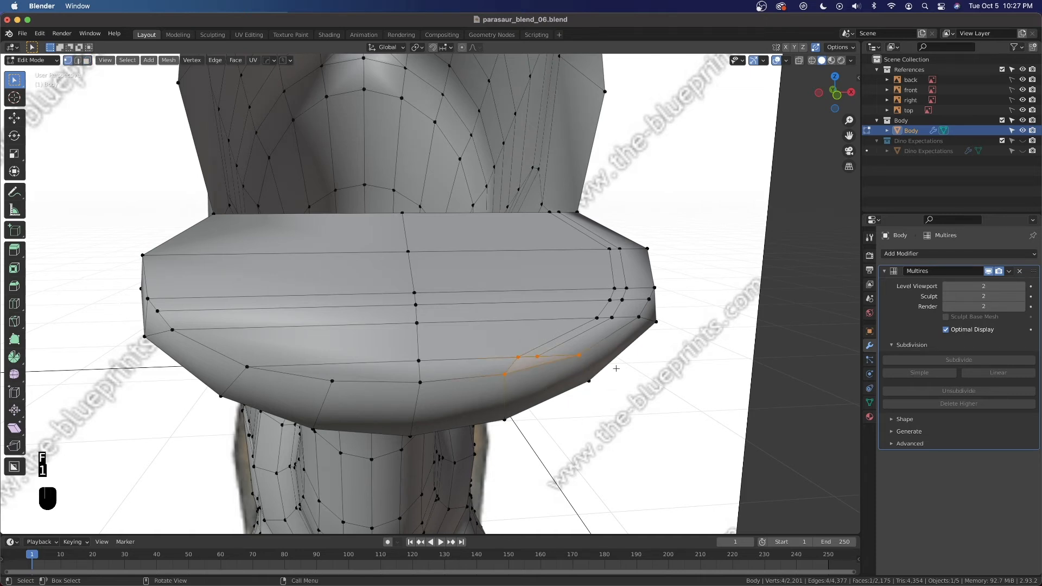
pyautogui.moveTo(849, 120); pyautogui.dragTo(849, 108)
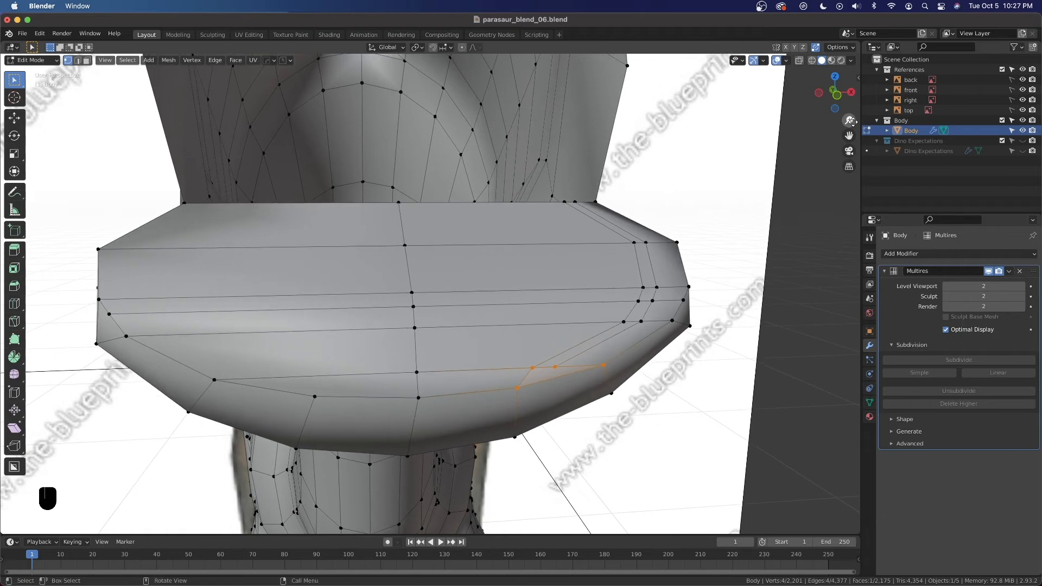
pyautogui.click(553, 371)
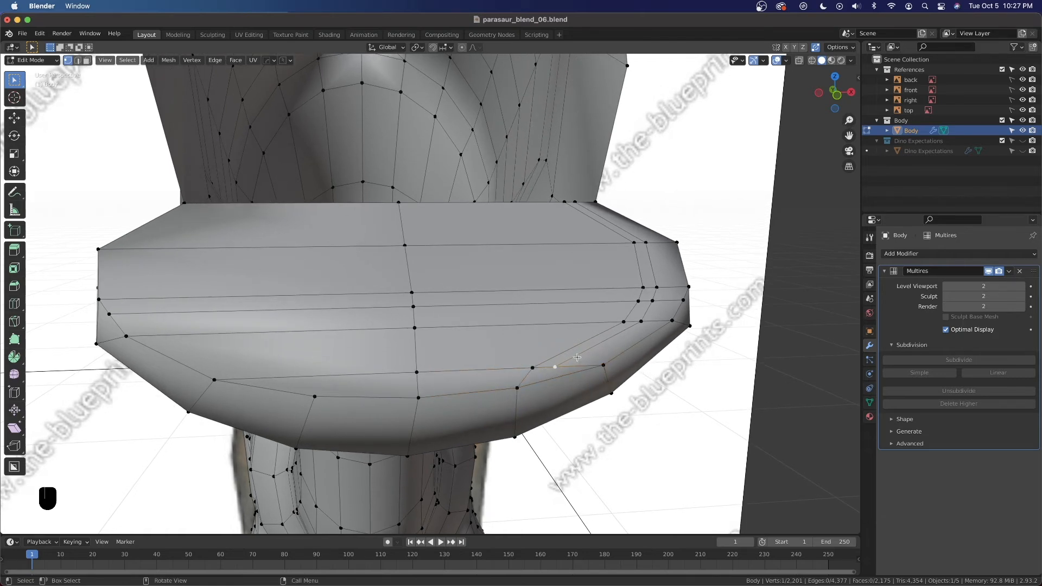
pyautogui.press('g')
pyautogui.press('g')
pyautogui.click(563, 365)
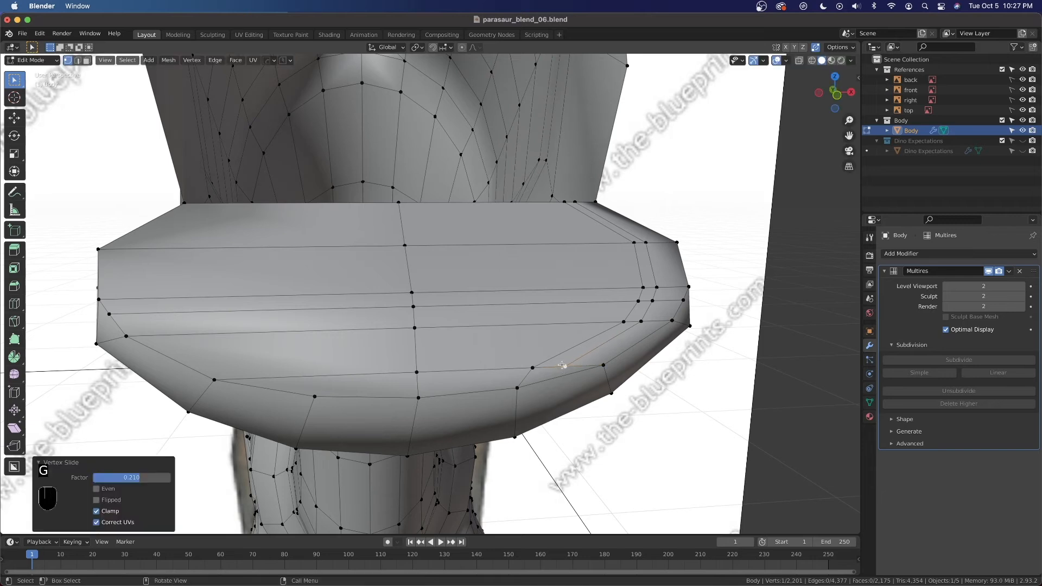
pyautogui.press('g')
pyautogui.press('g')
pyautogui.click(555, 377)
# Slide the +X front lip vertex along the rim toward the centre by a factor of 0.106
pyautogui.press('g')
pyautogui.press('g')
pyautogui.press('g')
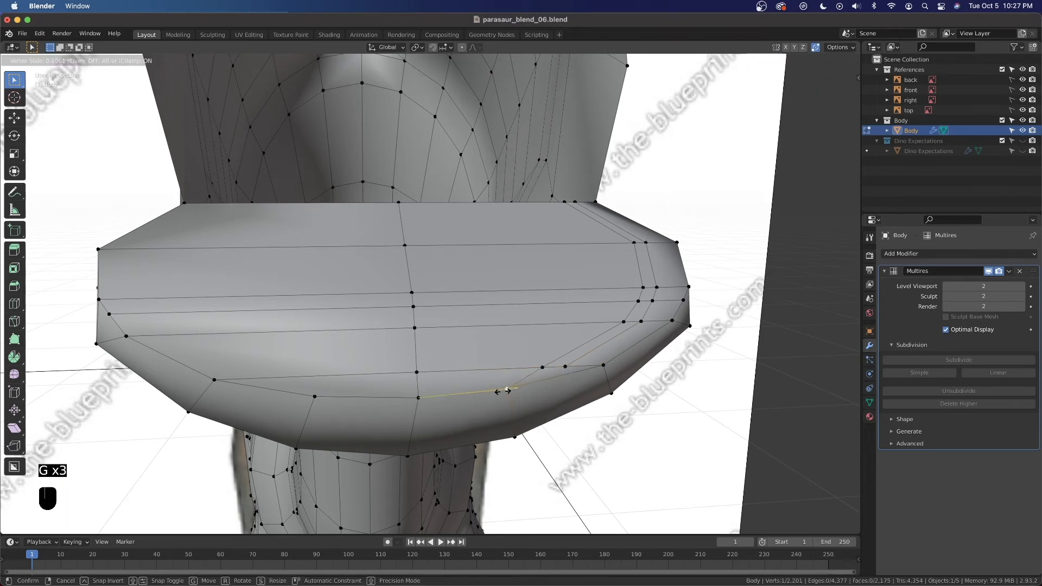
pyautogui.click(502, 389)
# Slide the centre floor vertex and the inner loop's front vertex forward toward the lip rim, the latter by a factor of 0.357
pyautogui.scroll(-6, 594, 373)
pyautogui.moveTo(594, 373); pyautogui.dragTo(553, 380, button='middle')
pyautogui.moveTo(435, 344); pyautogui.dragTo(457, 344, button='middle')
pyautogui.scroll(3, 457, 343)
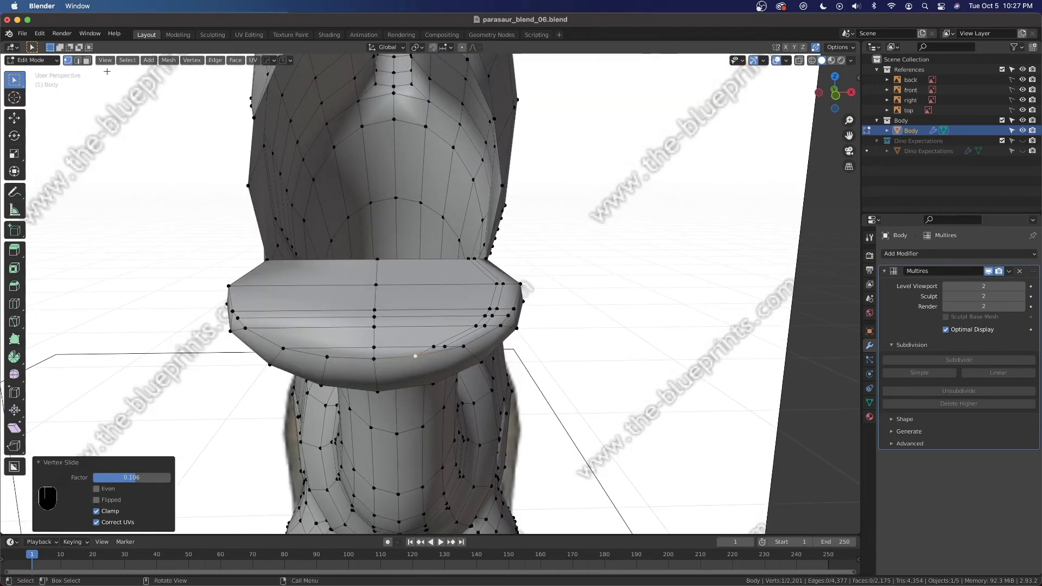
pyautogui.click(87, 61)
pyautogui.scroll(4, 358, 279)
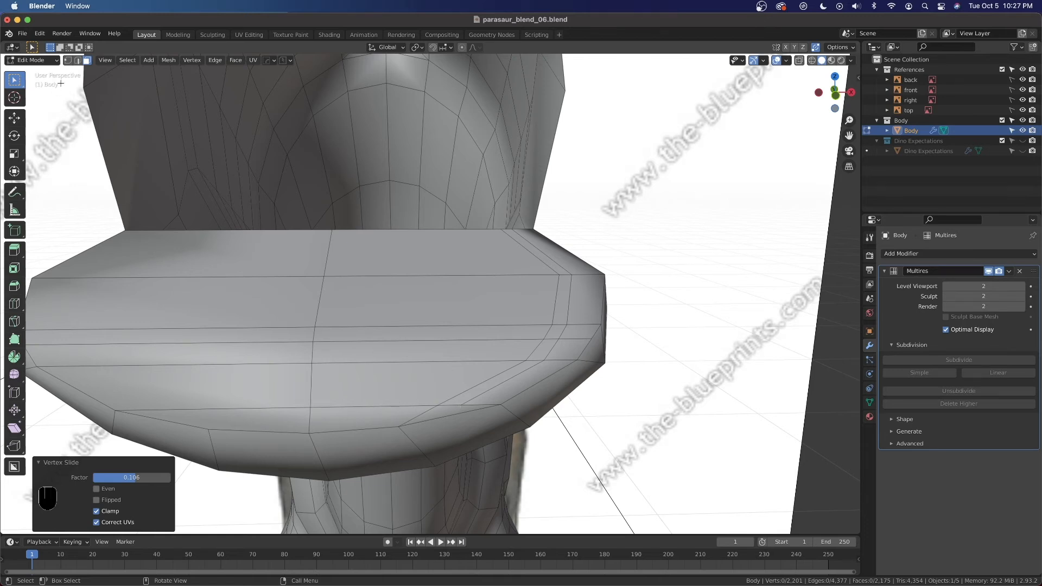
pyautogui.click(68, 61)
pyautogui.scroll(-3, 478, 359)
pyautogui.moveTo(478, 359); pyautogui.dragTo(512, 367, button='middle')
pyautogui.scroll(4, 380, 354)
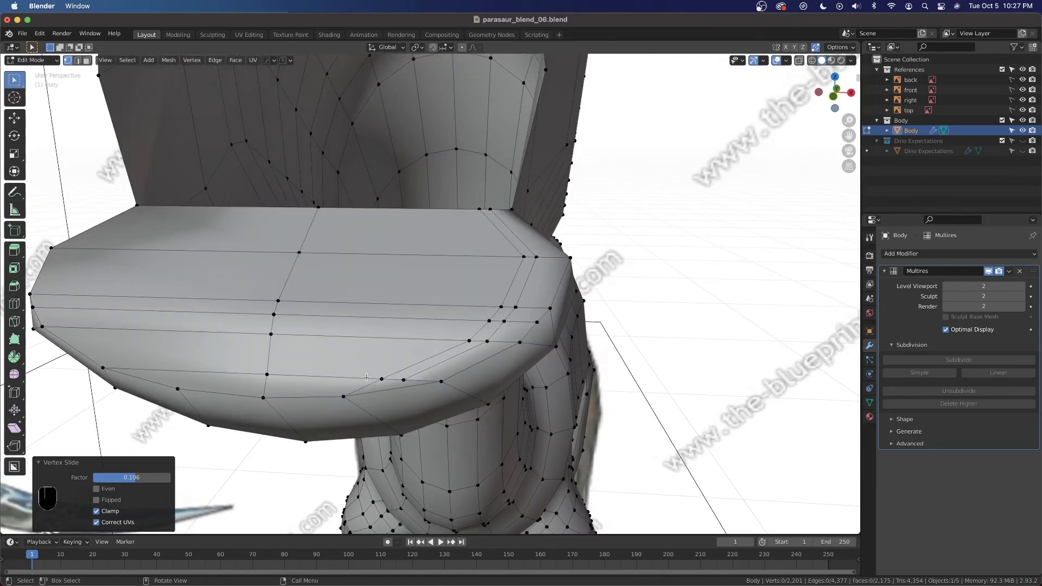
pyautogui.click(276, 372)
pyautogui.press('g')
pyautogui.press('g')
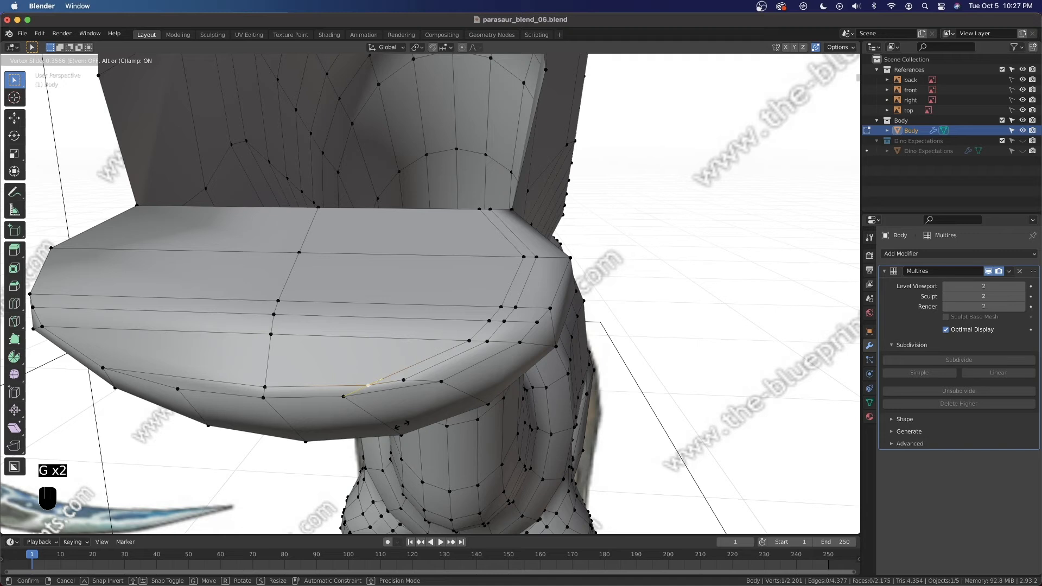
pyautogui.click(401, 426)
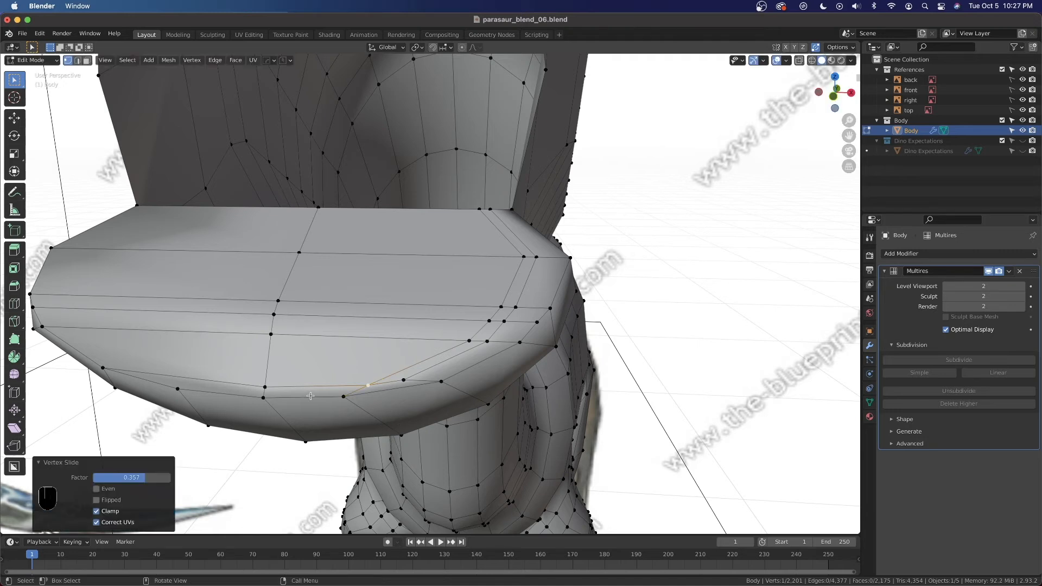
# Select the five +X mouth-floor faces between the centre line and the inner loop, and set the transform orientation to Normal
pyautogui.click(87, 61)
pyautogui.click(355, 351)
pyautogui.keyDown('shift'); pyautogui.click(385, 326); pyautogui.keyUp('shift')
pyautogui.keyDown('shift'); pyautogui.click(386, 309); pyautogui.keyUp('shift')
pyautogui.keyDown('shift'); pyautogui.click(389, 279); pyautogui.keyUp('shift')
pyautogui.keyDown('shift'); pyautogui.click(390, 239); pyautogui.keyUp('shift')
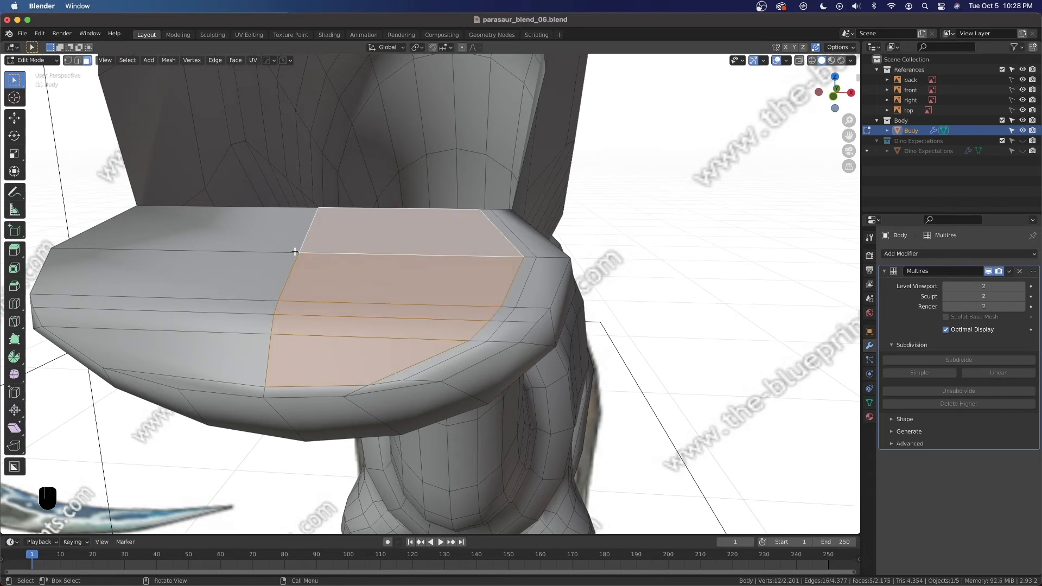
pyautogui.scroll(-3, 405, 412)
pyautogui.moveTo(455, 323); pyautogui.dragTo(473, 321, button='middle')
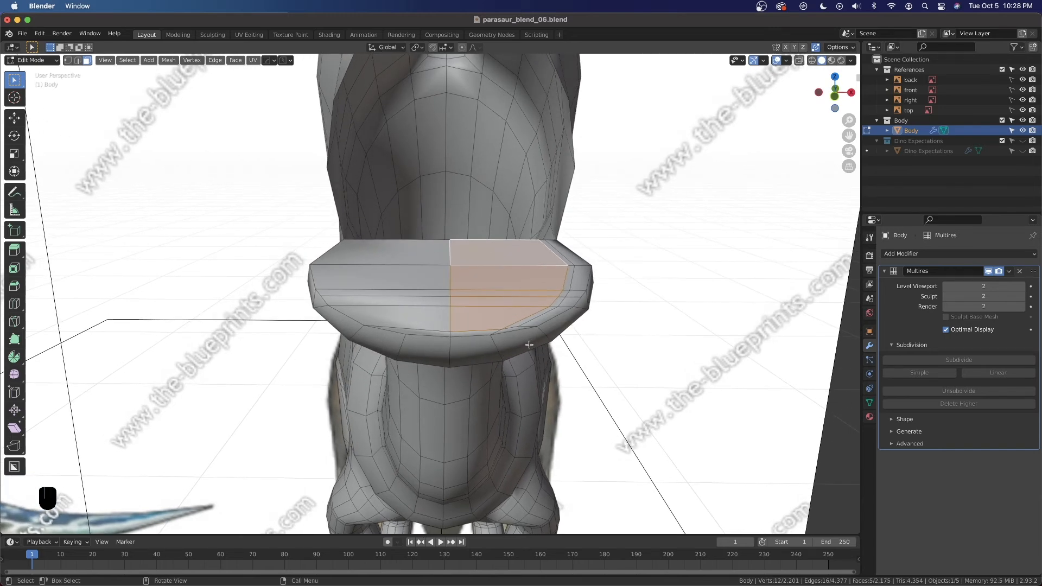
pyautogui.press(',')
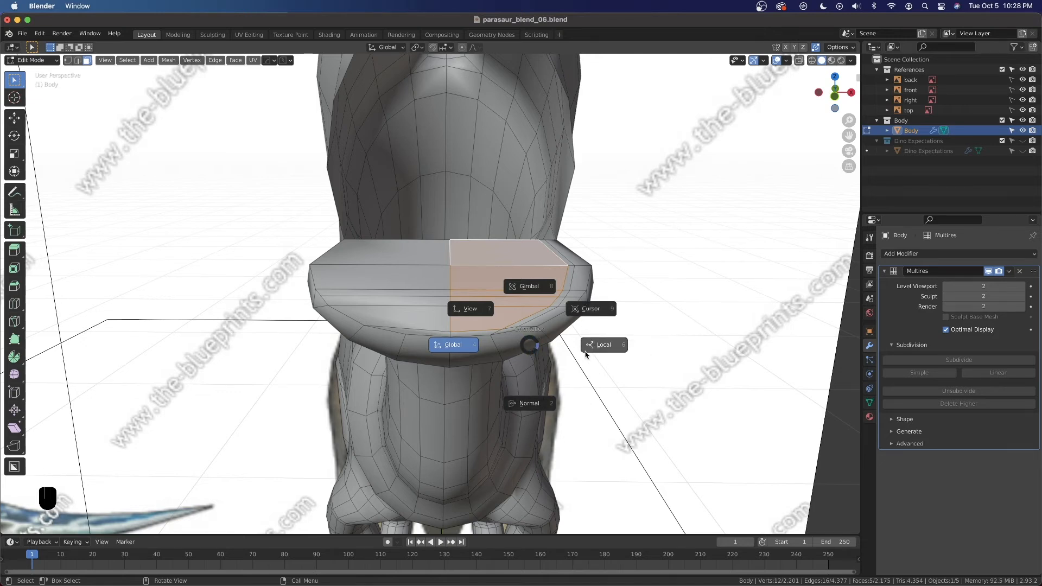
pyautogui.click(541, 406)
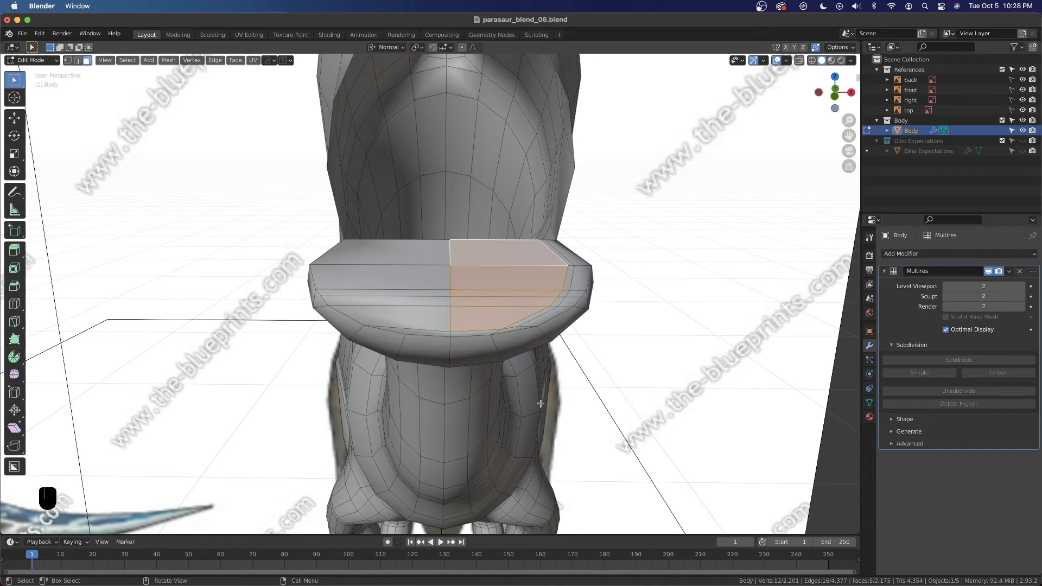
# Lower the selected mouth-floor faces along their normal Z axis by -0.002992 m and a further -0.000517 m
pyautogui.click(14, 117)
pyautogui.moveTo(468, 250); pyautogui.dragTo(541, 260, button='middle')
pyautogui.moveTo(787, 269); pyautogui.dragTo(733, 274, button='middle')
pyautogui.keyDown('shift'); pyautogui.moveTo(732, 274); pyautogui.dragTo(671, 272, button='middle'); pyautogui.keyUp('shift')
pyautogui.scroll(3, 670, 273)
pyautogui.keyDown('shift'); pyautogui.moveTo(719, 246); pyautogui.dragTo(661, 262, button='middle'); pyautogui.keyUp('shift')
pyautogui.moveTo(648, 224); pyautogui.dragTo(642, 234)
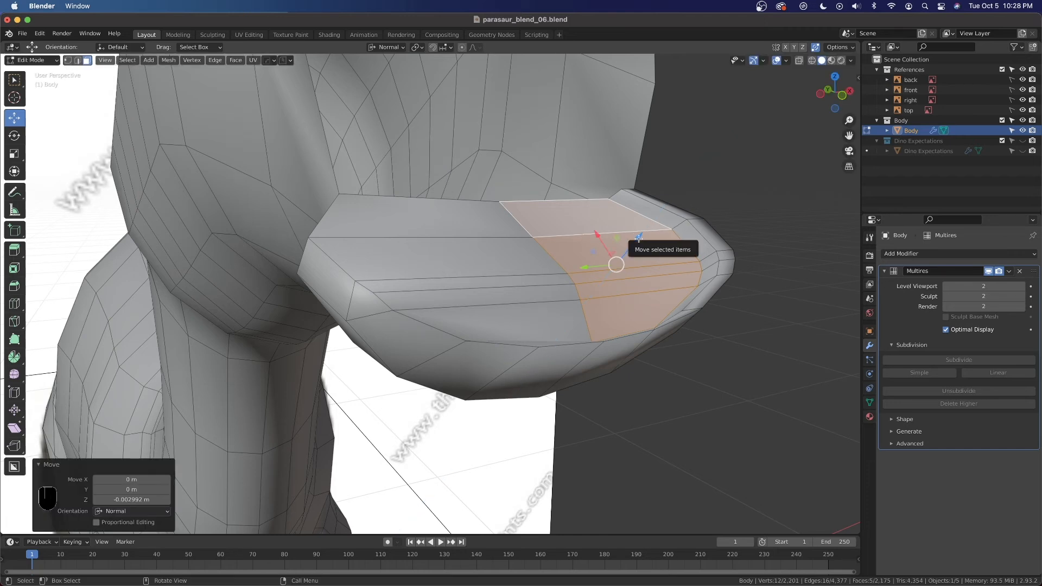
pyautogui.moveTo(634, 240); pyautogui.dragTo(634, 239)
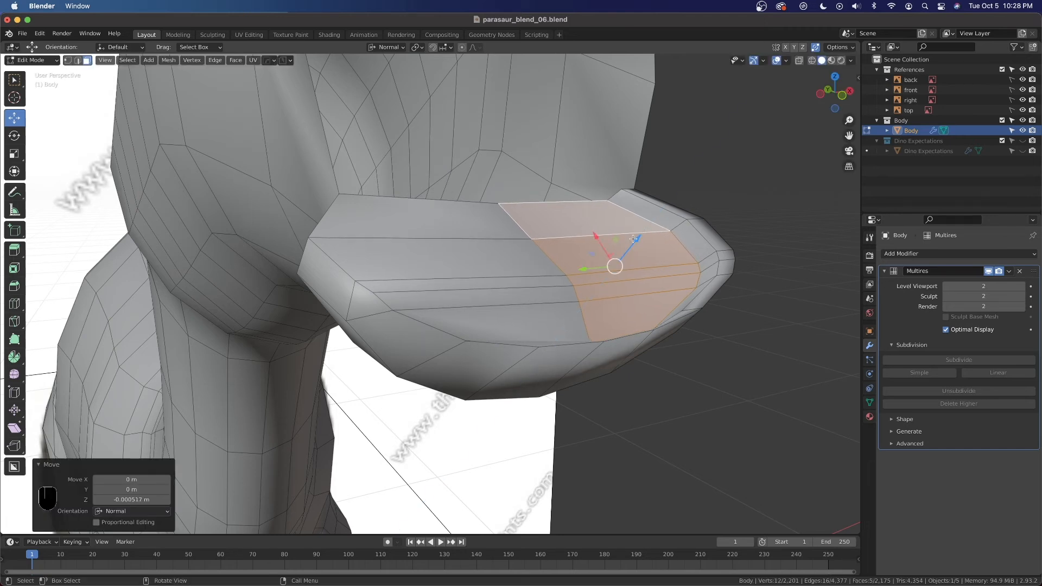
# Examine the smoothed mouth in Object Mode, and return to Edit Mode
pyautogui.scroll(-3, 624, 241)
pyautogui.moveTo(613, 242); pyautogui.dragTo(396, 269, button='middle')
pyautogui.press('Tab')
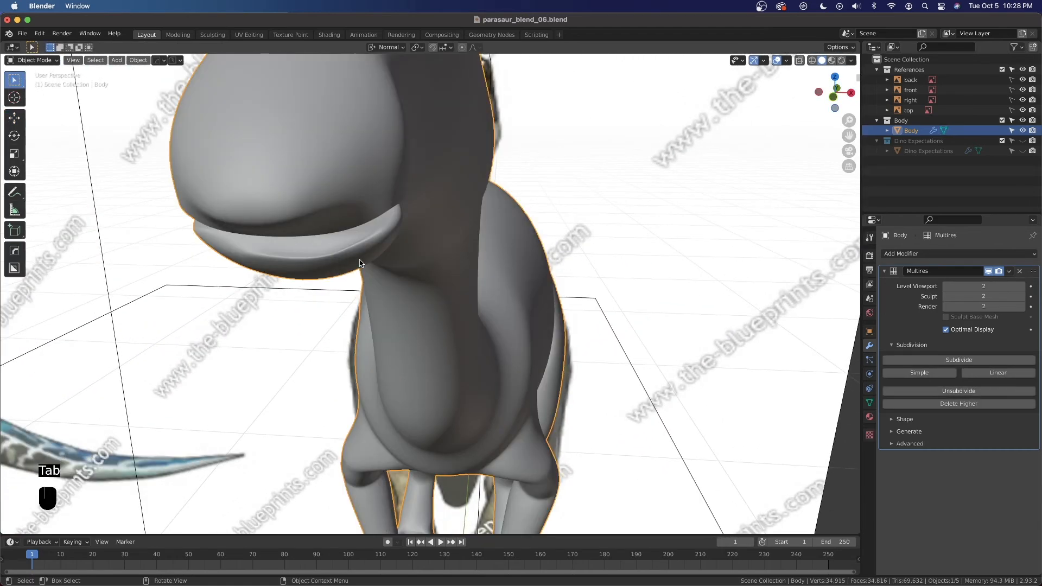
pyautogui.moveTo(361, 263); pyautogui.dragTo(422, 320, button='middle')
pyautogui.press('Tab')
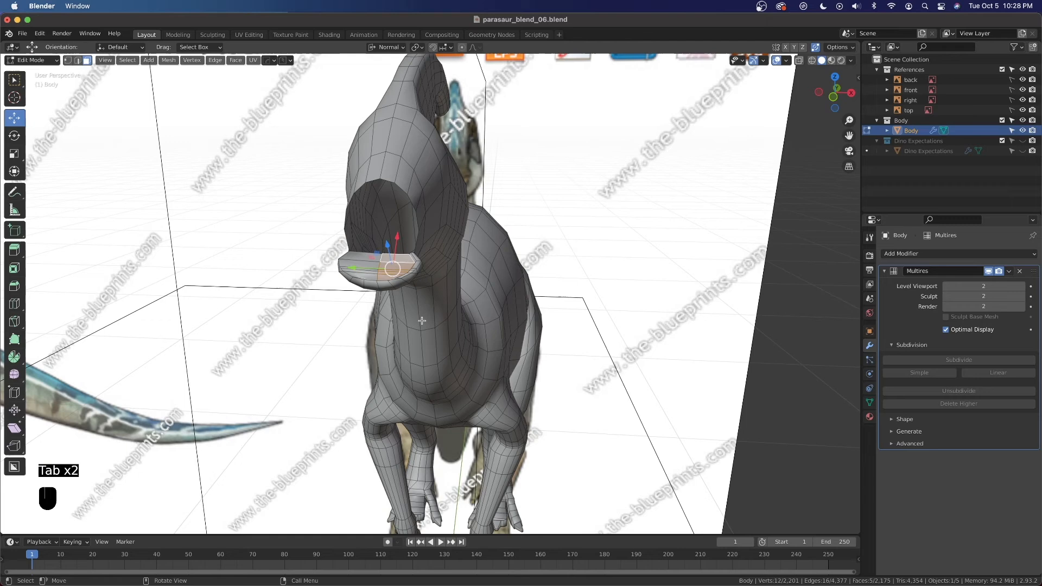
# Select all visible faces of the Body mesh, try Symmetrize on them, and undo it
pyautogui.press('a')
pyautogui.press('a')
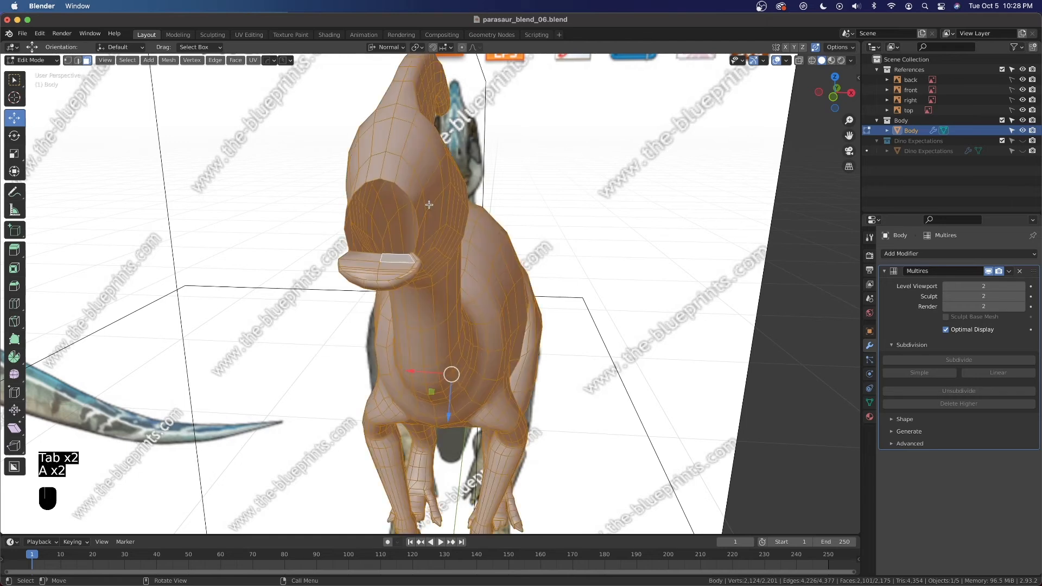
pyautogui.press('q')
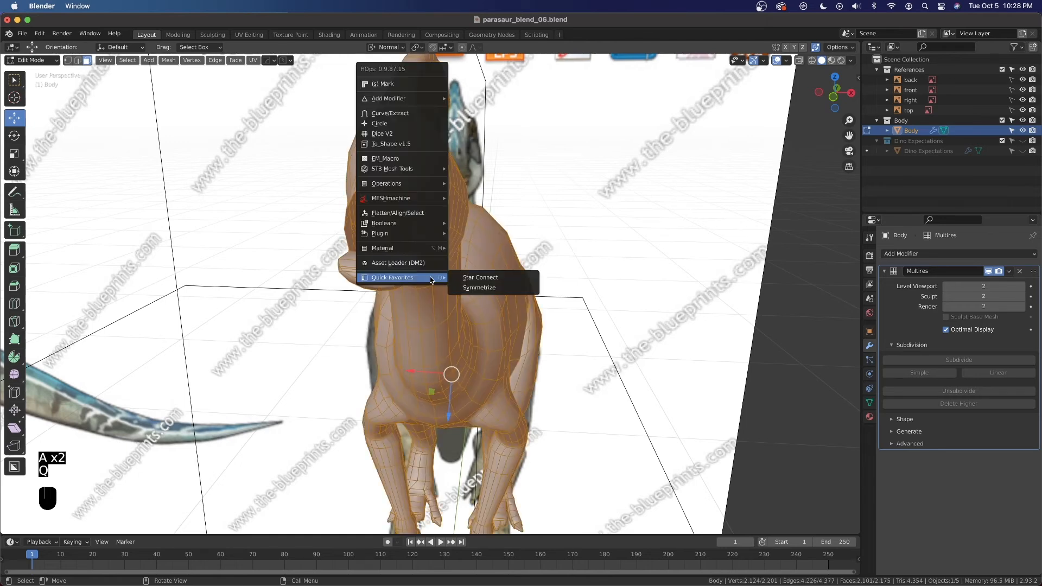
pyautogui.click(495, 285)
pyautogui.moveTo(382, 299); pyautogui.dragTo(496, 273, button='middle')
pyautogui.press('super+z')
# Symmetrize the visible body mesh in the +X to -X direction
pyautogui.press('q')
pyautogui.moveTo(496, 273)
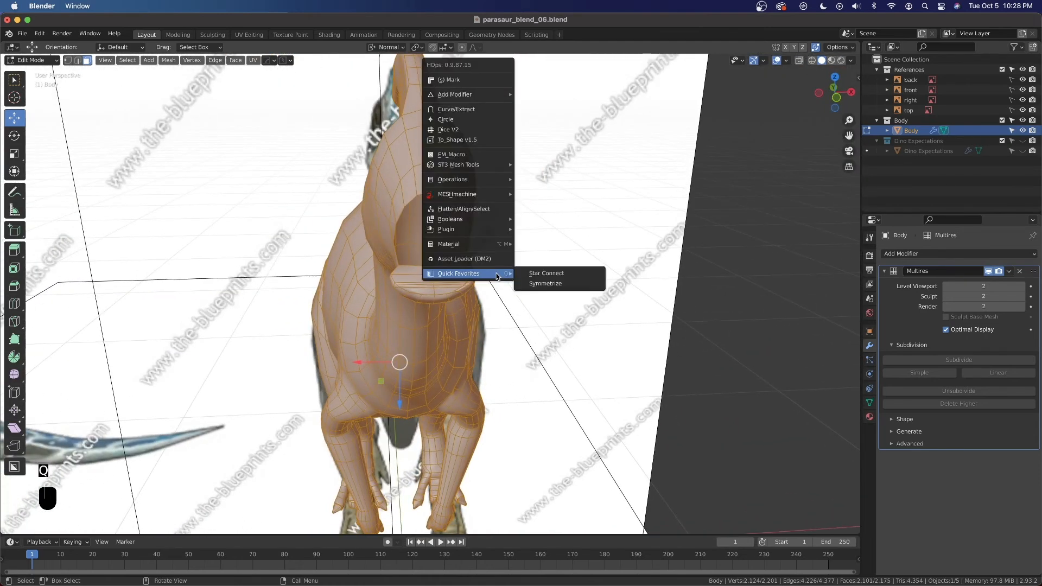
pyautogui.click(539, 281)
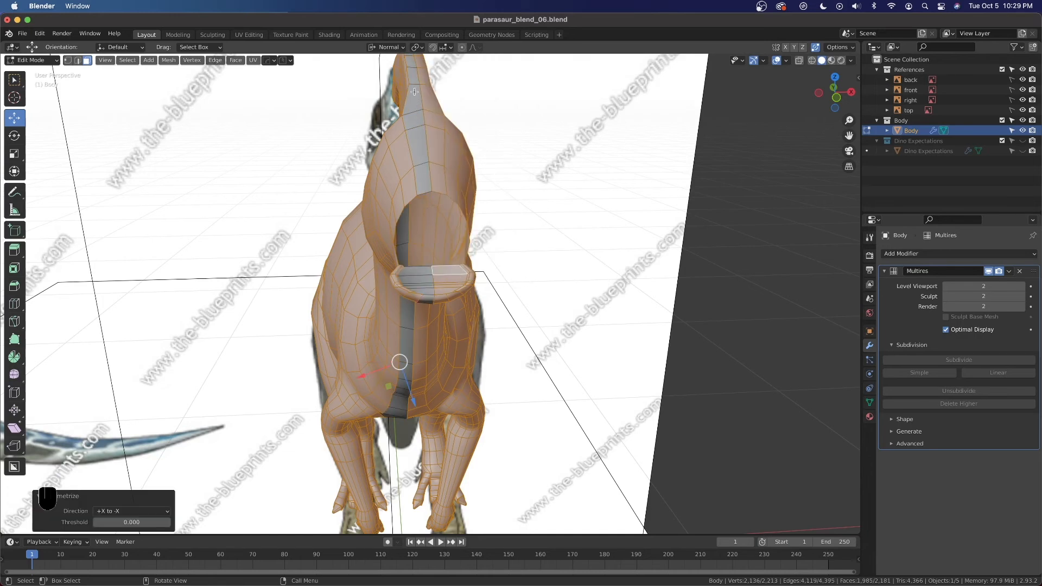
pyautogui.moveTo(424, 266); pyautogui.dragTo(419, 218, button='middle')
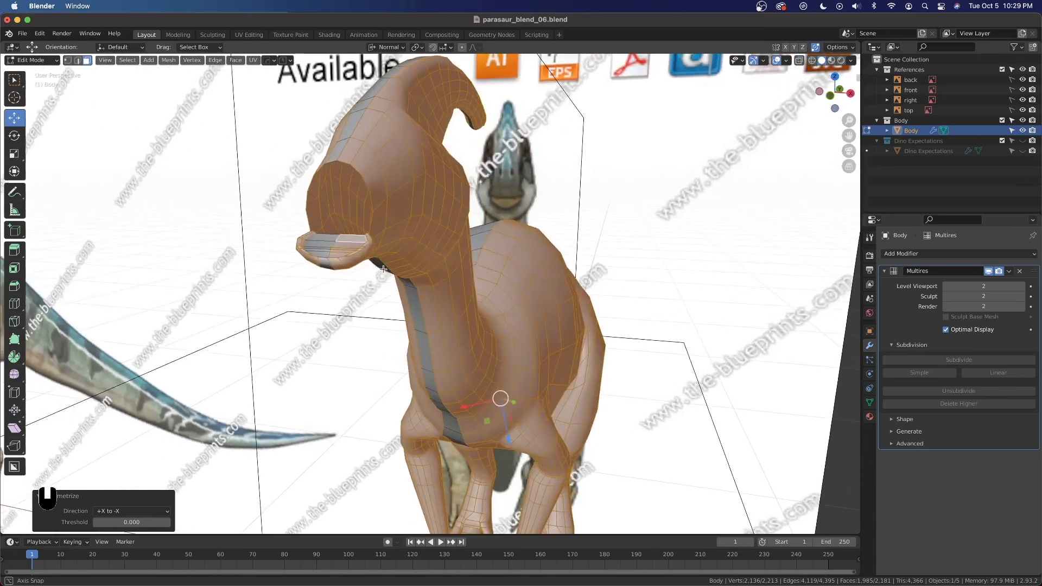
# Reselect all visible body faces and merge their vertices by distance at 0.0001 m
pyautogui.press('a')
pyautogui.press('a')
pyautogui.press('a')
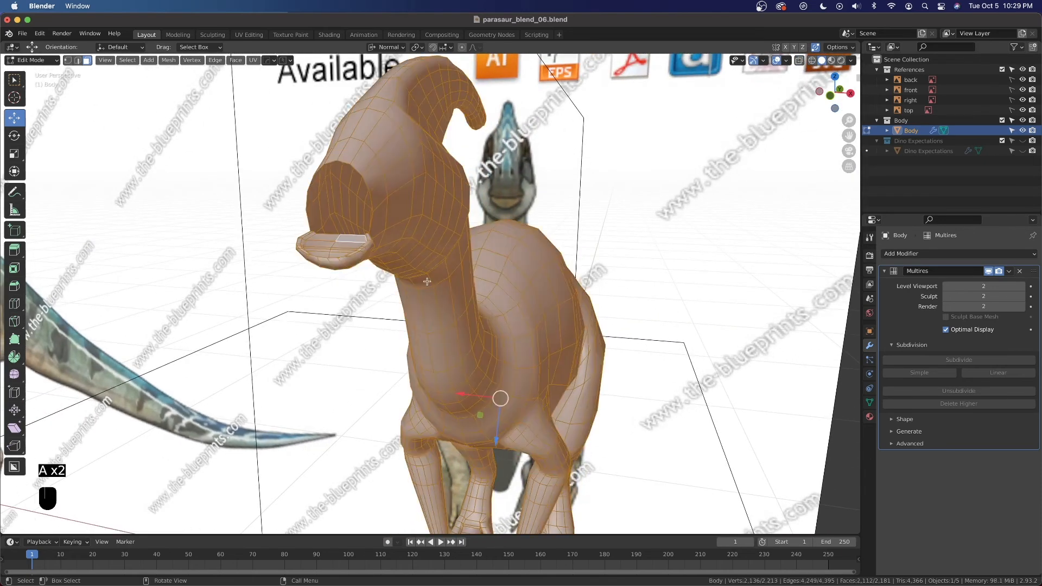
pyautogui.press('m')
pyautogui.click(427, 281)
pyautogui.scroll(3, 428, 281)
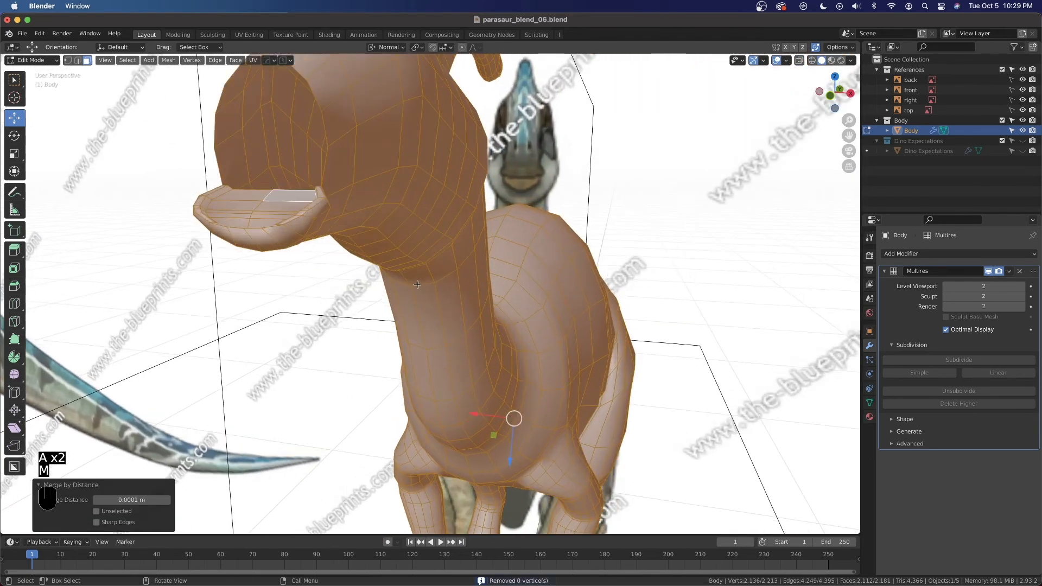
# Examine the smoothed mouth from both sides in Object Mode, and return to Edit Mode
pyautogui.moveTo(415, 282); pyautogui.dragTo(484, 267, button='middle')
pyautogui.moveTo(522, 332); pyautogui.dragTo(518, 299, button='middle')
pyautogui.scroll(5, 477, 361)
pyautogui.moveTo(441, 402); pyautogui.dragTo(346, 390, button='middle')
pyautogui.press('Tab')
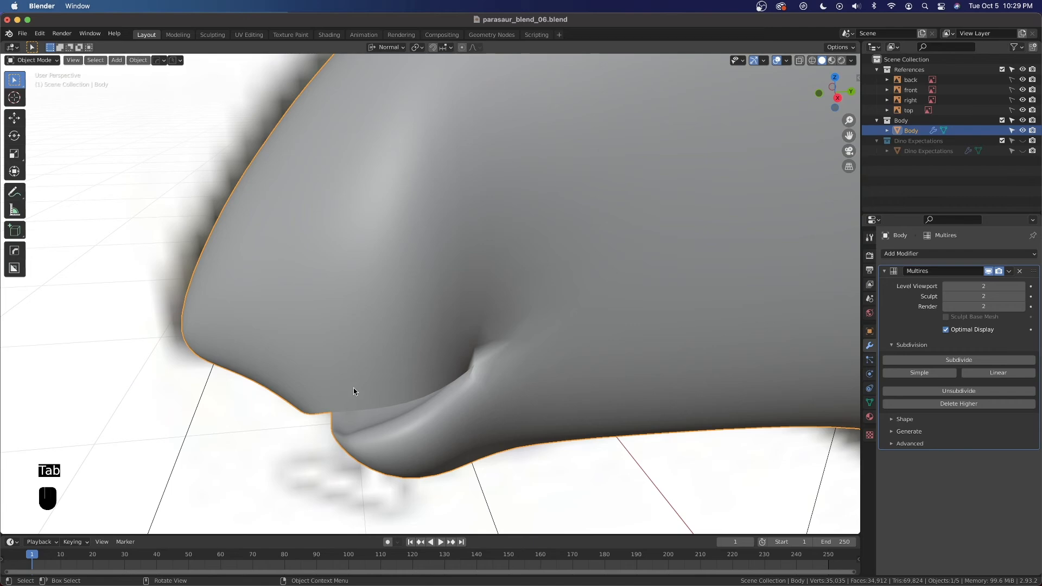
pyautogui.scroll(-4, 354, 391)
pyautogui.moveTo(361, 390); pyautogui.dragTo(555, 352, button='middle')
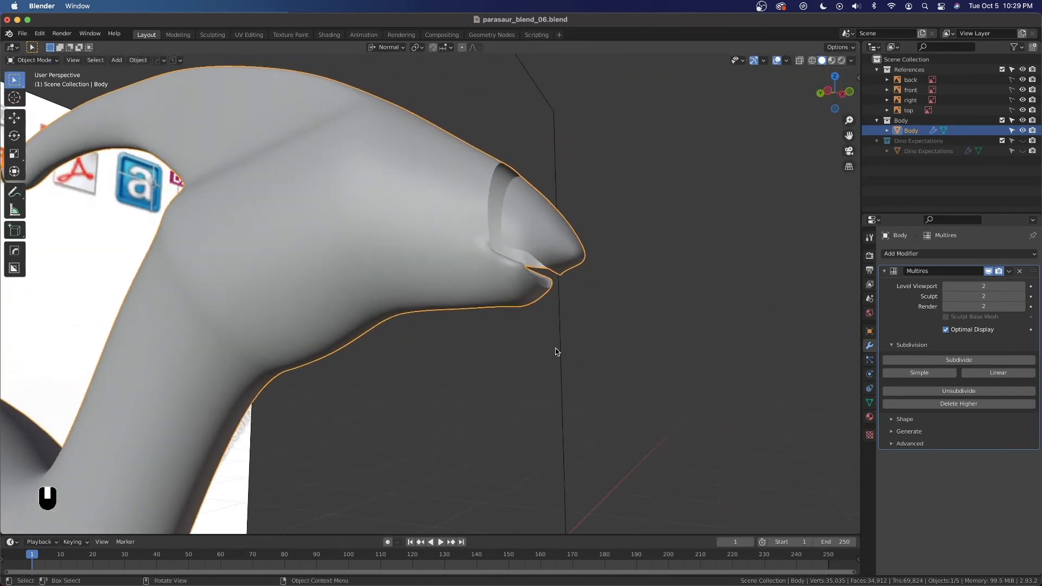
pyautogui.press('Tab')
# Reveal the hidden upper-snout faces, and undo back to the mesh state before the symmetrize and merge
pyautogui.moveTo(546, 235); pyautogui.dragTo(484, 195, button='middle')
pyautogui.hotkey('alt', 'h')
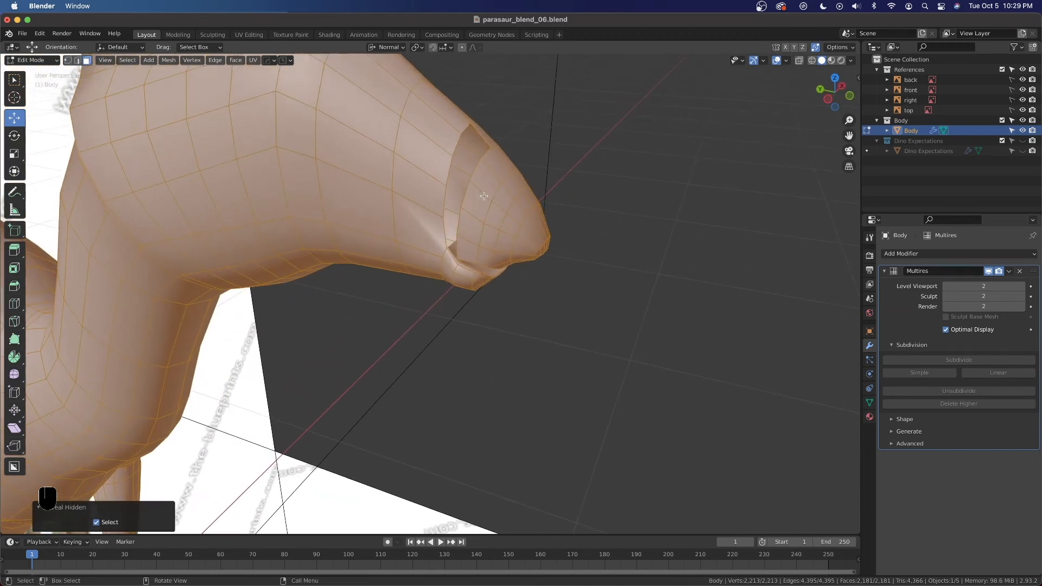
pyautogui.press('super+z')
pyautogui.press('super+z')
pyautogui.press('super+z')
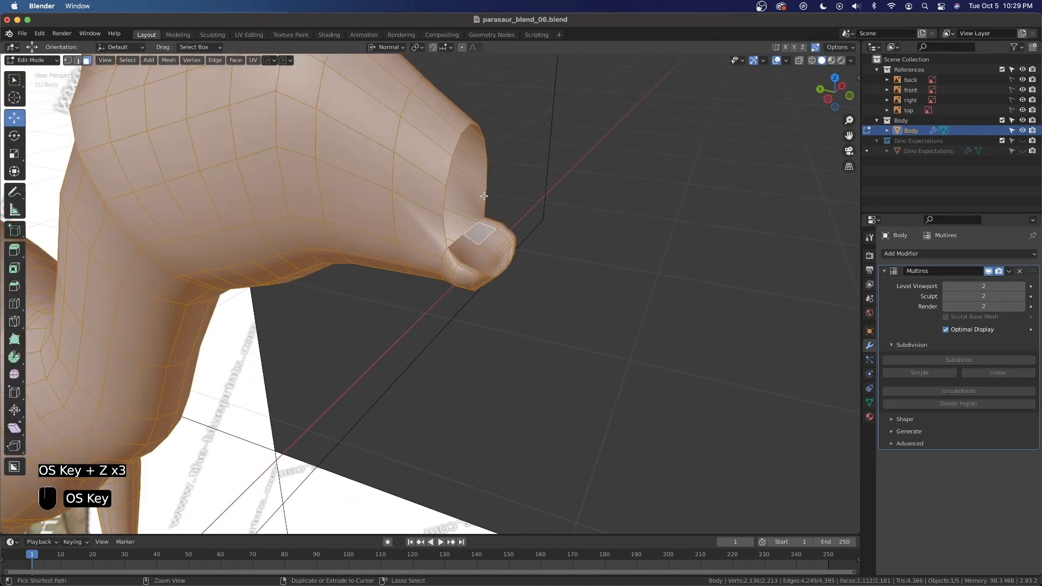
pyautogui.press('super+z')
pyautogui.press('super+z')
pyautogui.press('super+z')
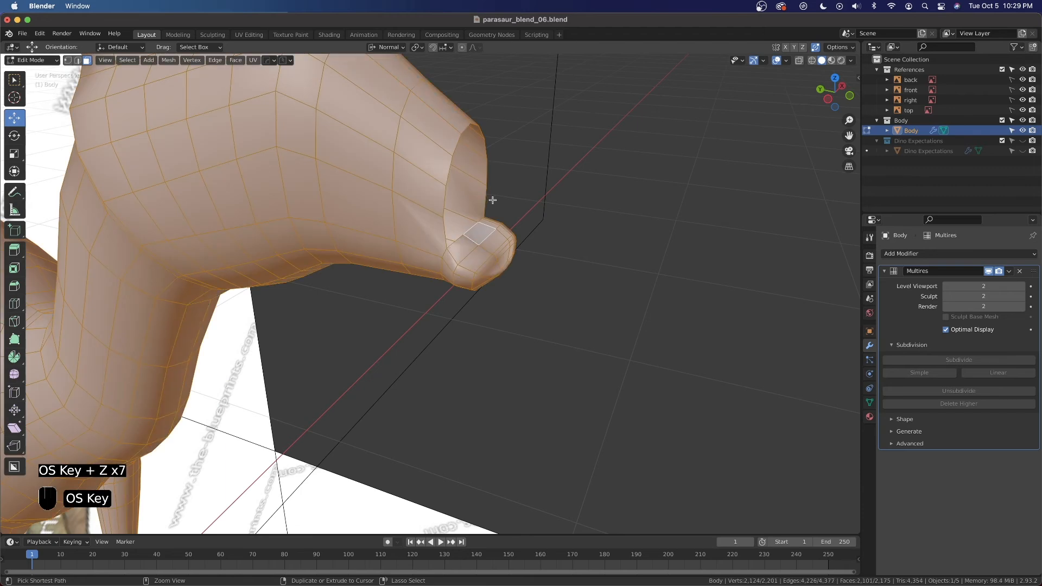
pyautogui.moveTo(499, 203); pyautogui.dragTo(484, 201, button='middle')
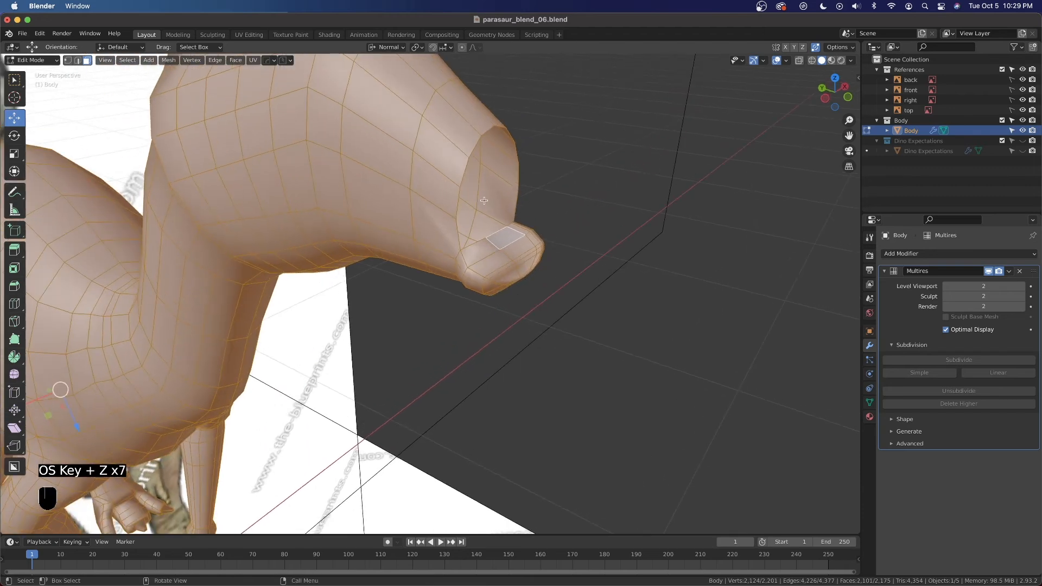
# Reveal the hidden upper-snout faces and merge the whole body's vertices by distance at 0.0001 m
pyautogui.hotkey('alt', 'h')
pyautogui.moveTo(496, 222); pyautogui.dragTo(493, 296, button='middle')
pyautogui.scroll(-1, 334, 218)
pyautogui.scroll(3, 457, 233)
pyautogui.press('m')
pyautogui.click(493, 298)
# Symmetrize the whole body mesh from +X to -X, and check the smoothed mouth in Object Mode
pyautogui.moveTo(543, 266); pyautogui.dragTo(462, 270, button='middle')
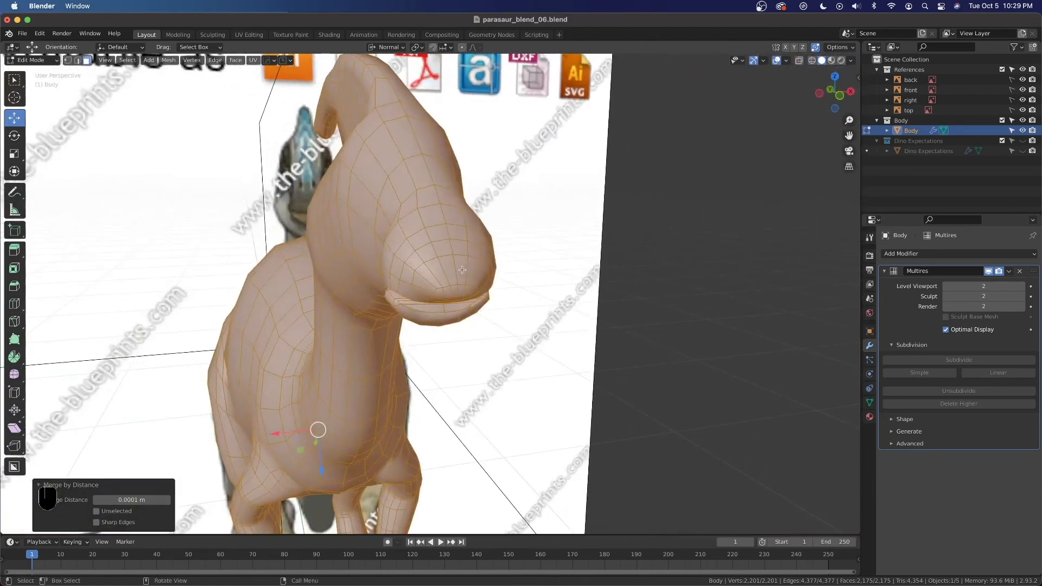
pyautogui.press('q')
pyautogui.moveTo(464, 270)
pyautogui.click(512, 280)
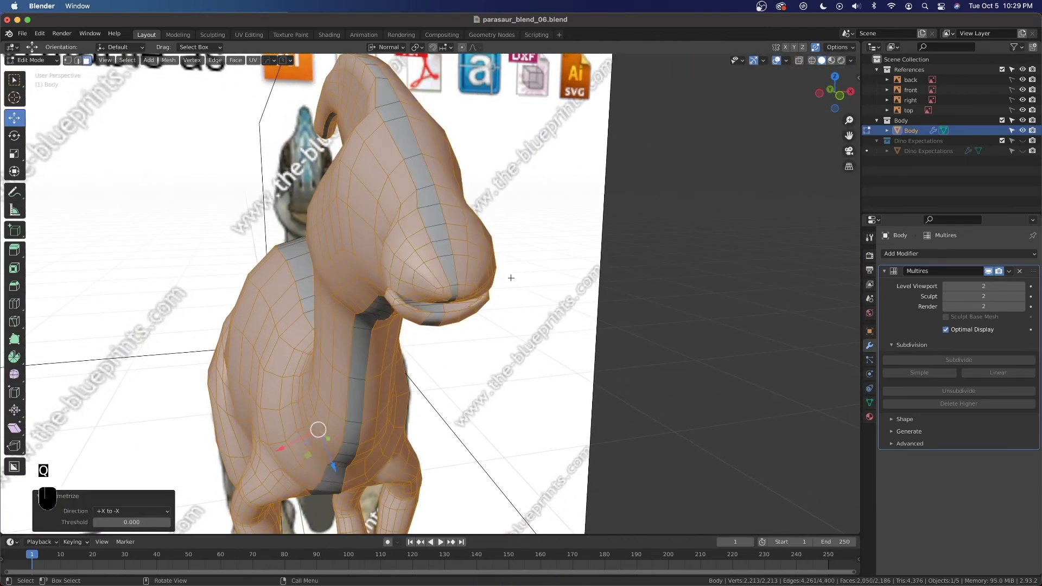
pyautogui.moveTo(445, 274); pyautogui.dragTo(353, 247, button='middle')
pyautogui.press('Tab')
pyautogui.moveTo(452, 263); pyautogui.dragTo(484, 263, button='middle')
pyautogui.press('Tab')
# Switch to vertex selection, pick the mouth-corner vertex, and inspect the mouth corner on the +X side
pyautogui.click(70, 61)
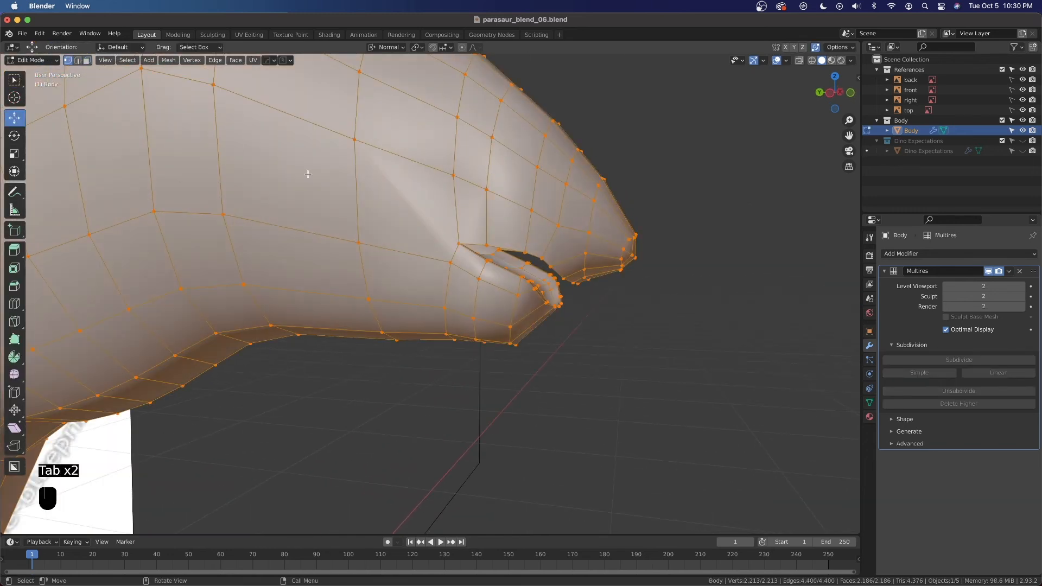
pyautogui.scroll(2, 390, 214)
pyautogui.scroll(-2, 389, 214)
pyautogui.moveTo(389, 213); pyautogui.dragTo(427, 221, button='middle')
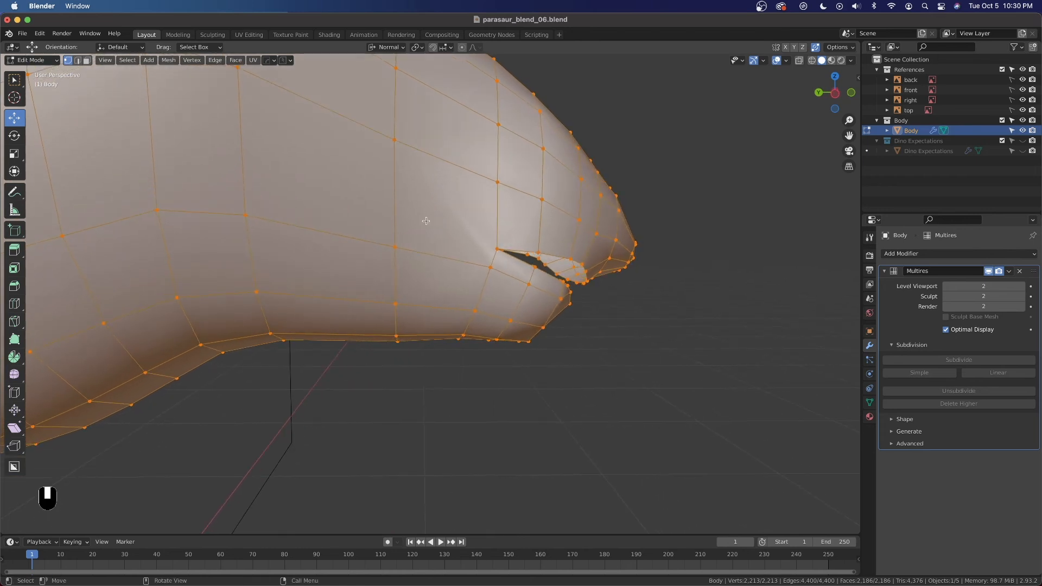
pyautogui.click(496, 247)
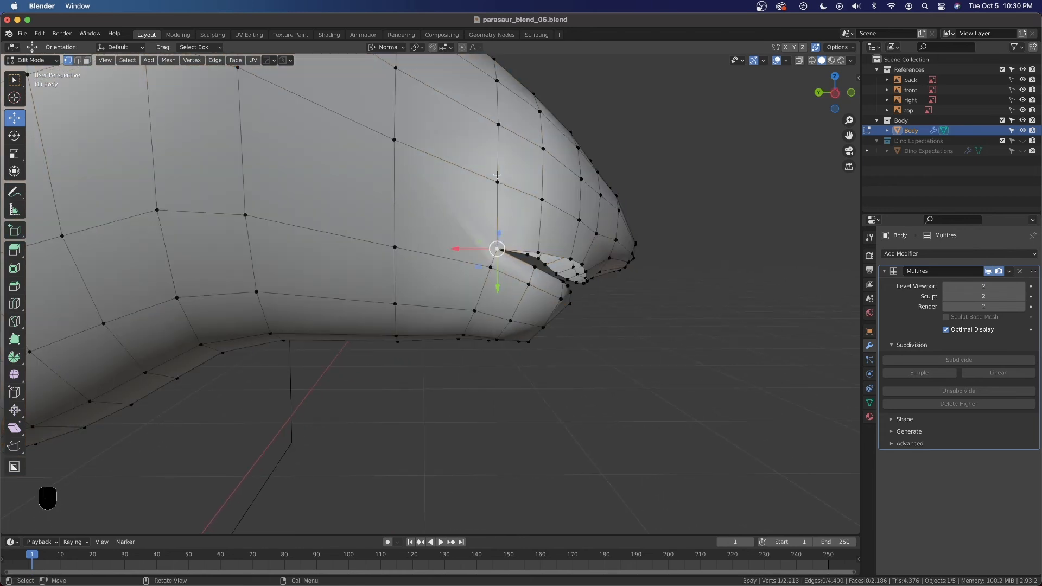
pyautogui.moveTo(449, 234); pyautogui.dragTo(540, 281, button='middle')
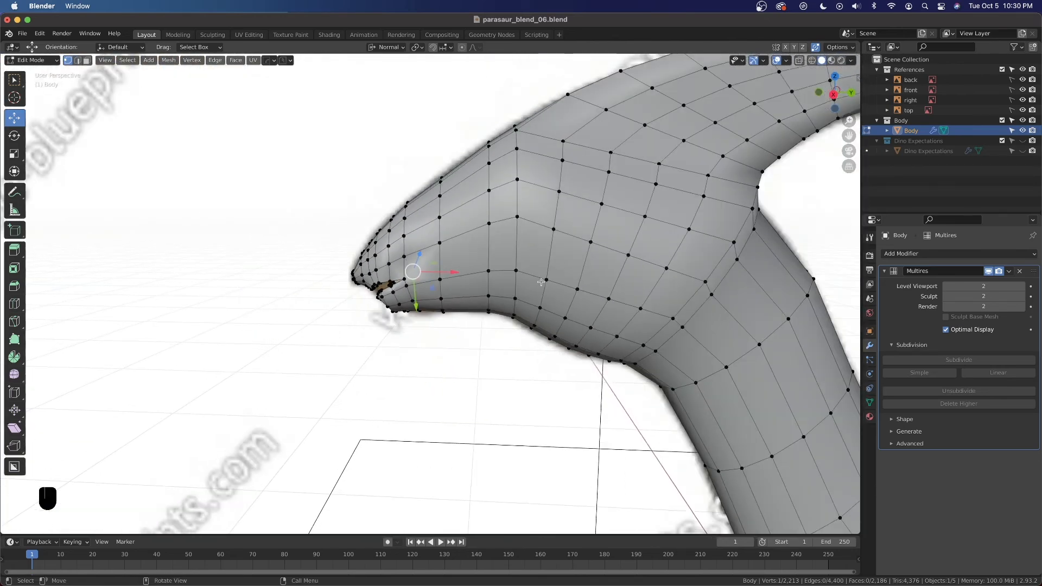
pyautogui.scroll(2, 539, 282)
pyautogui.scroll(2, 419, 276)
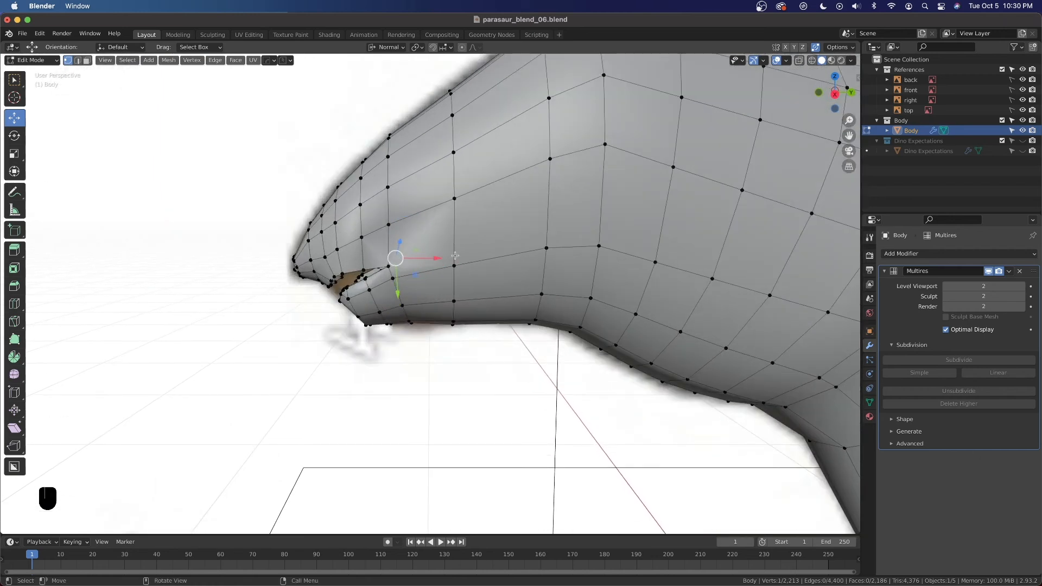
# Add one loop cut along the cheek starting behind the mouth corner, slid by a factor of -0.390
pyautogui.hotkey('ctrl', 'r')
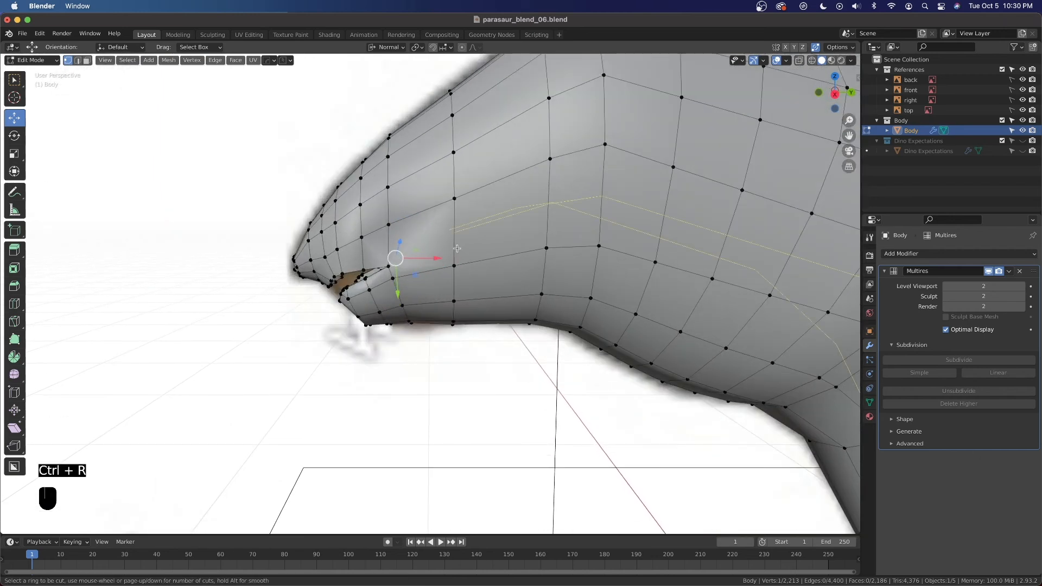
pyautogui.click(457, 248)
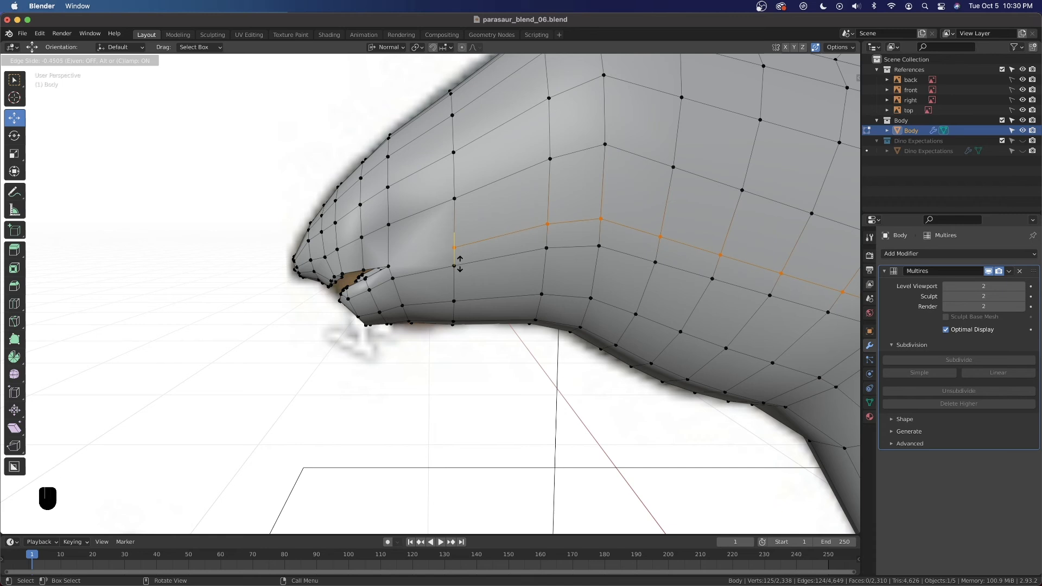
pyautogui.click(460, 262)
# Connect the mouth-corner vertex to the front end vertex of the cheek's new edge loop
pyautogui.scroll(4, 426, 261)
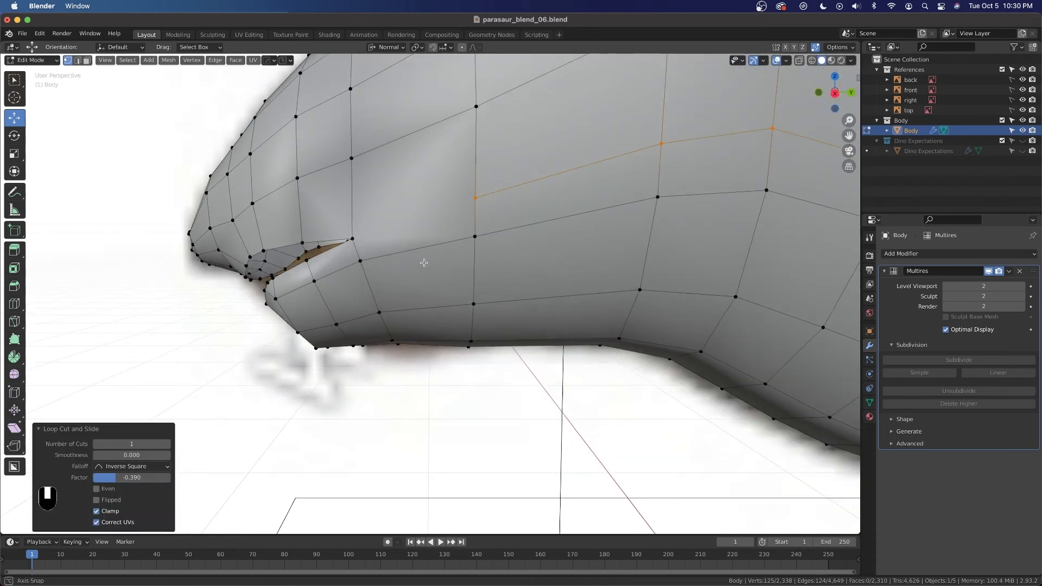
pyautogui.click(355, 229)
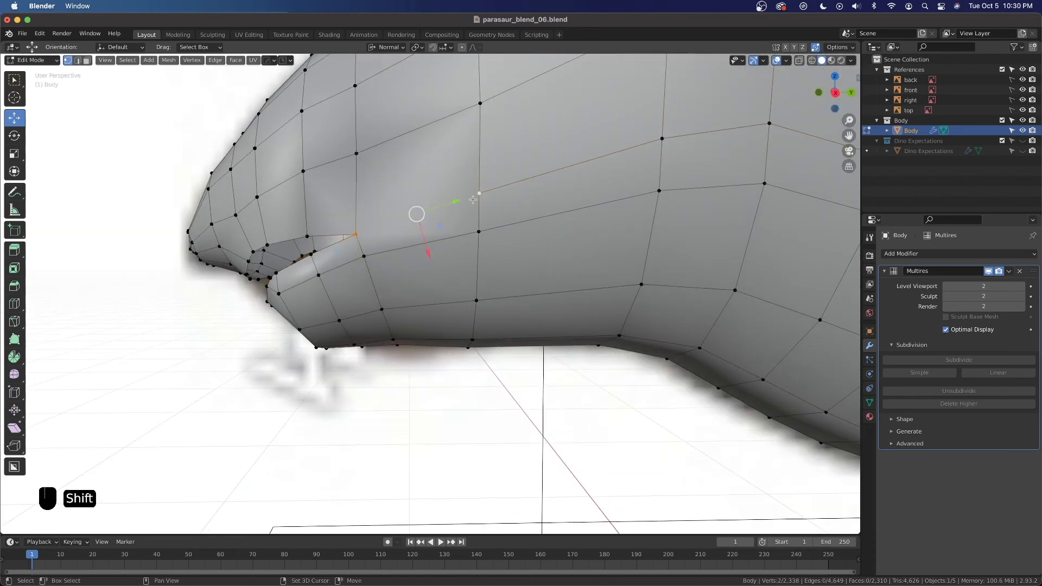
pyautogui.press('j')
pyautogui.moveTo(480, 203); pyautogui.dragTo(454, 239, button='middle')
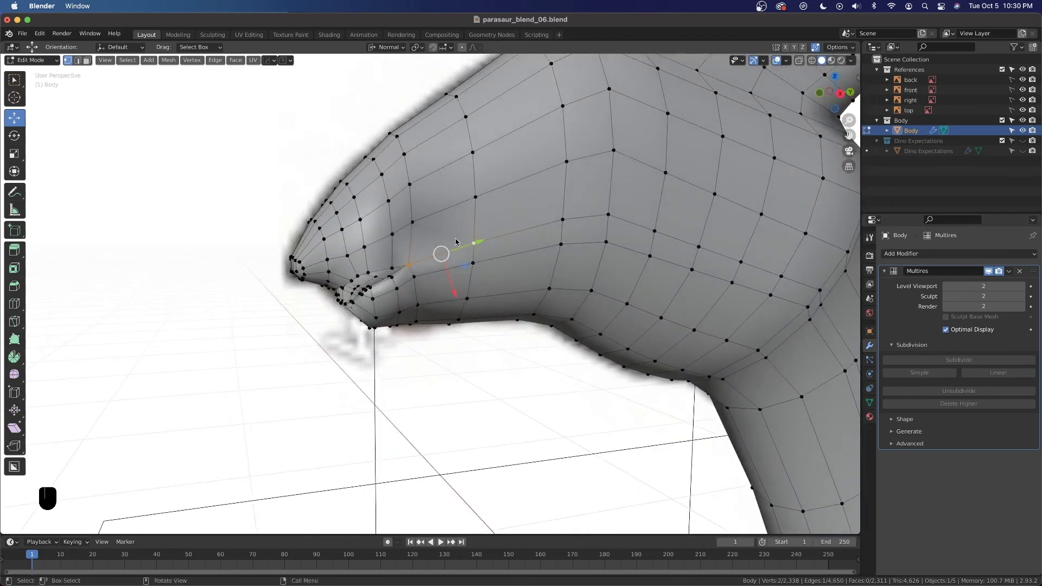
# Examine the mouth corner in Object and Edit Mode from the front, finishing in Edit Mode in the right orthographic view
pyautogui.press('Tab')
pyautogui.scroll(5, 450, 273)
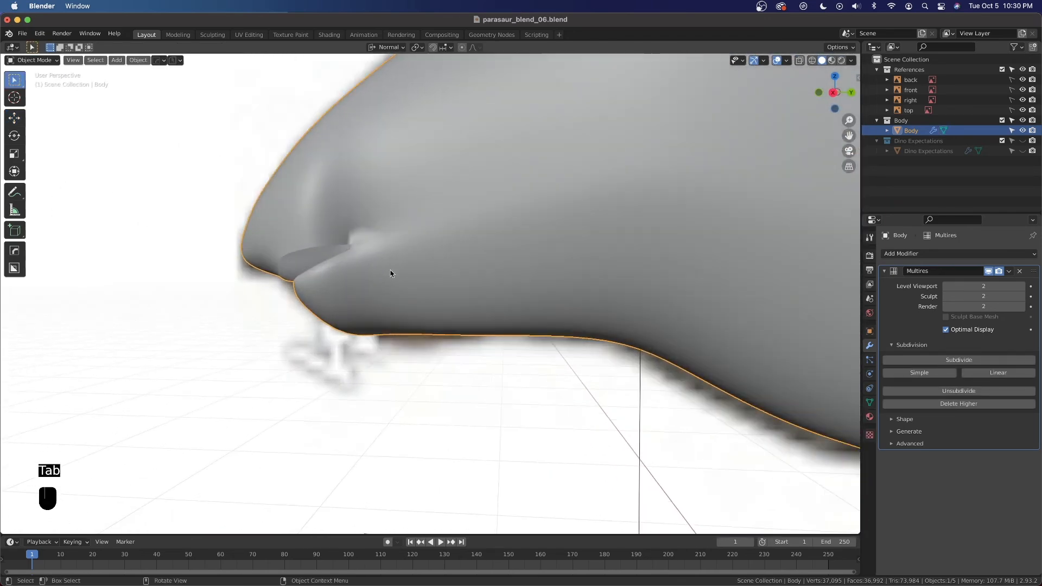
pyautogui.press('Tab')
pyautogui.keyDown('shift'); pyautogui.moveTo(323, 240); pyautogui.dragTo(570, 277, button='middle'); pyautogui.keyUp('shift')
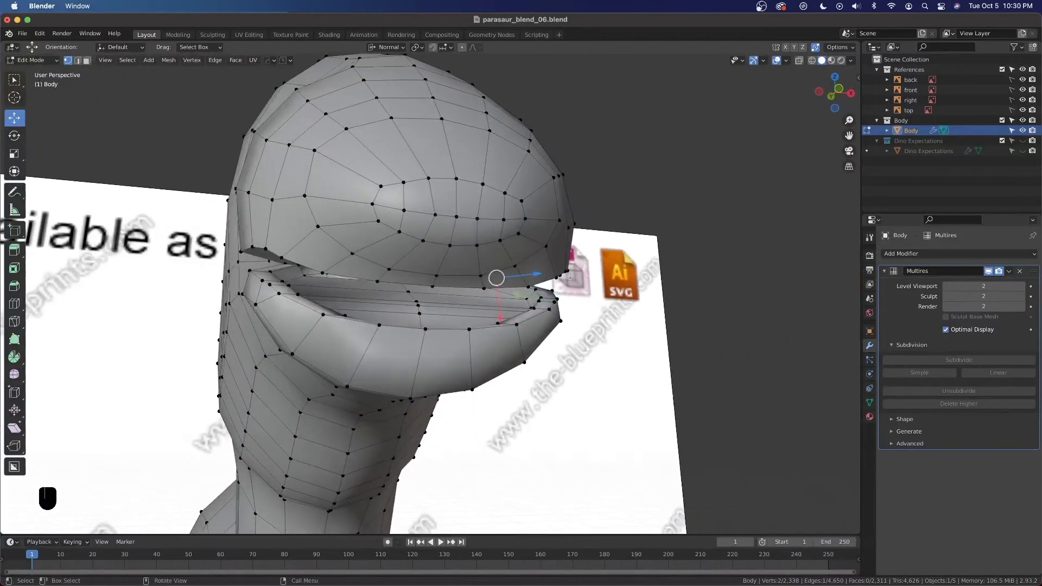
pyautogui.press('`')
pyautogui.click(399, 224)
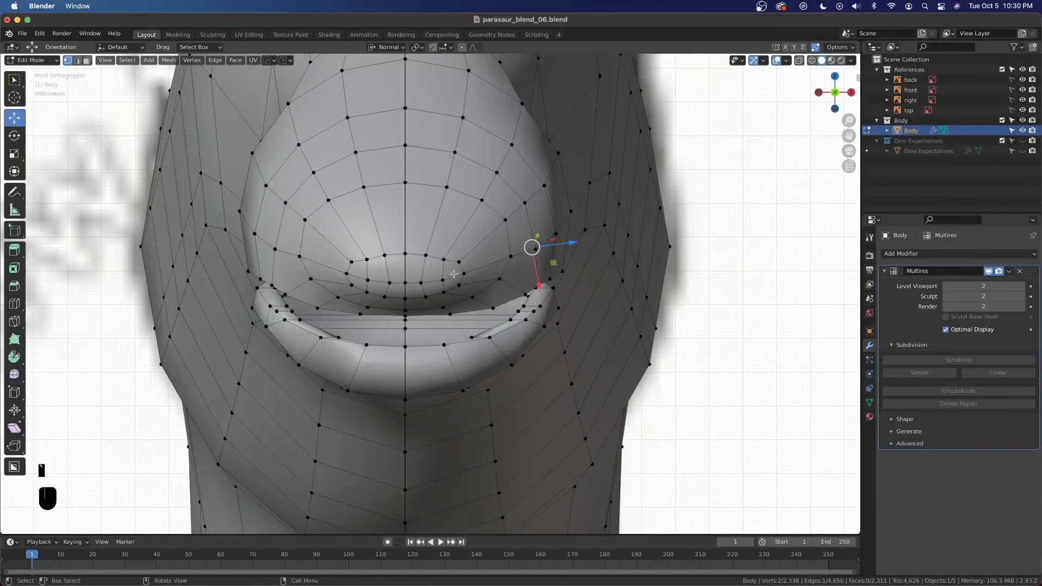
pyautogui.press('Tab')
pyautogui.press('`')
pyautogui.click(725, 286)
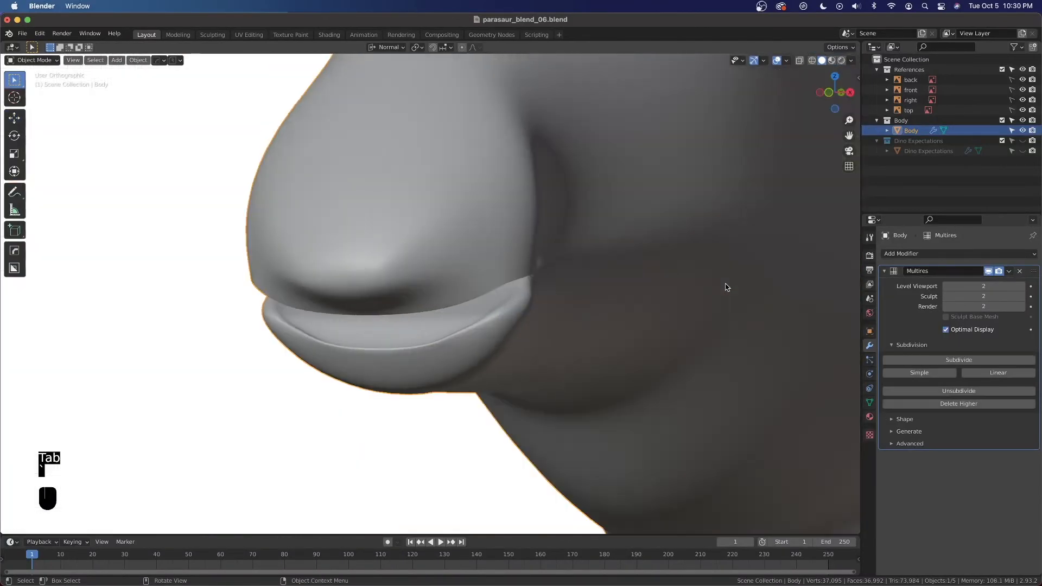
pyautogui.press('Tab')
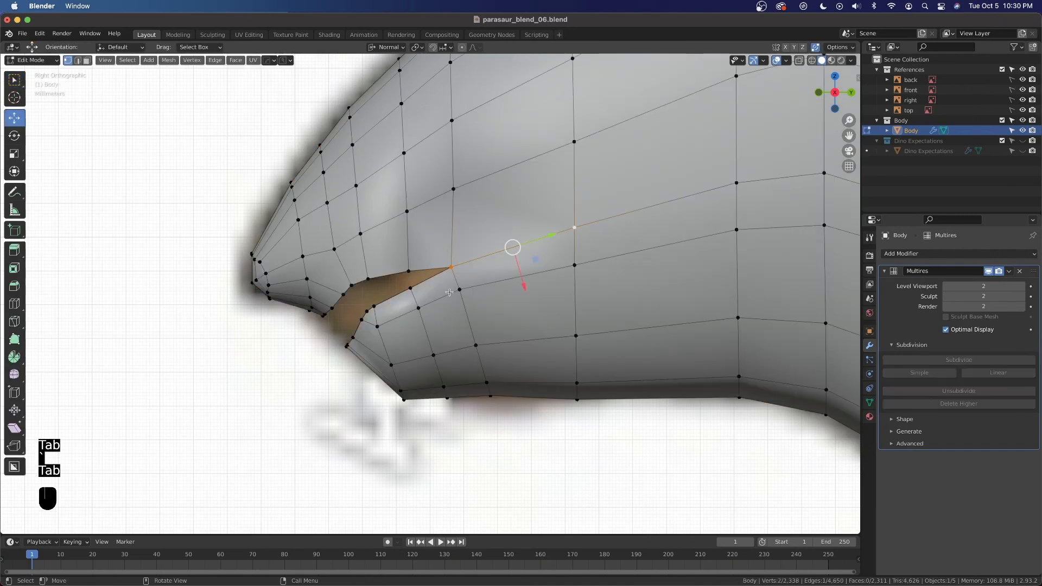
# Turn on X-ray and circle-select all upper-snout faces in front of the mouth corner in face selection mode
pyautogui.hotkey('alt', 'z')
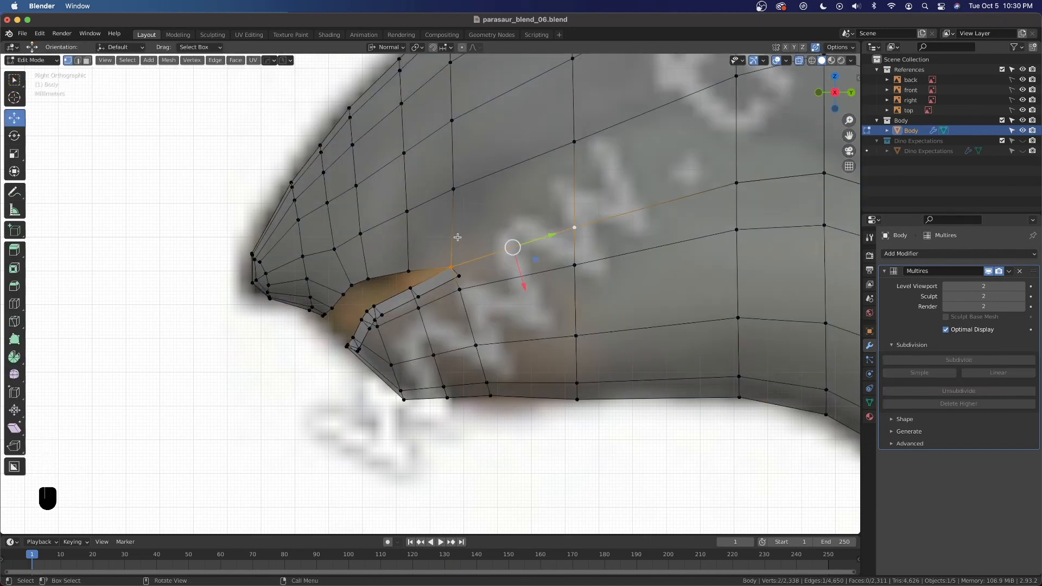
pyautogui.press('Escape')
pyautogui.press('3')
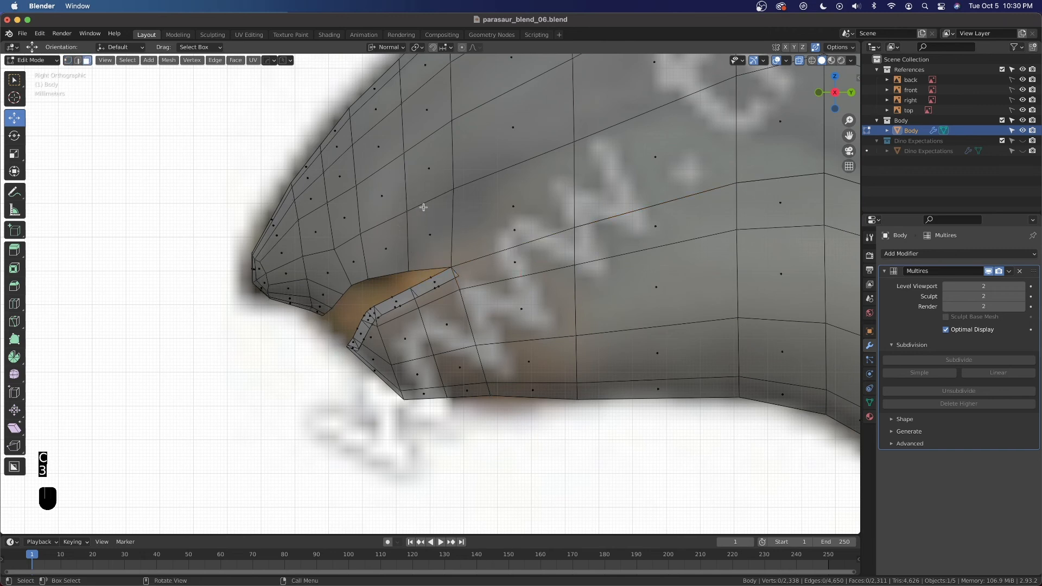
pyautogui.moveTo(396, 229); pyautogui.dragTo(402, 80)
pyautogui.moveTo(334, 148)
pyautogui.mouseDown()
pyautogui.moveTo(288, 234)
pyautogui.moveTo(287, 293)
pyautogui.moveTo(299, 286)
pyautogui.mouseUp()
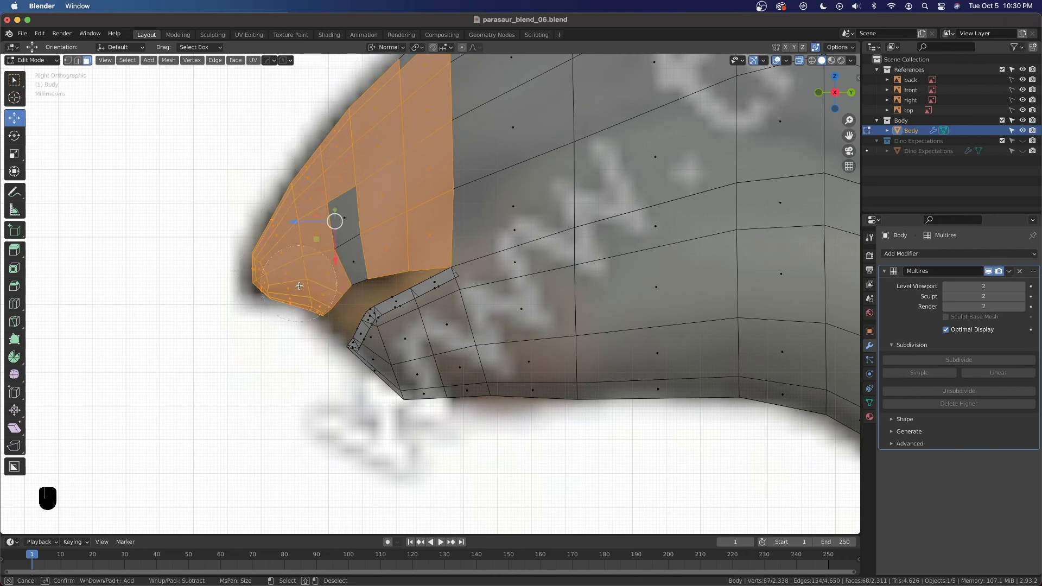
pyautogui.rightClick(347, 211)
# Hide the selected upper-snout faces and turn off X-ray to expose the mouth floor
pyautogui.scroll(-2, 405, 151)
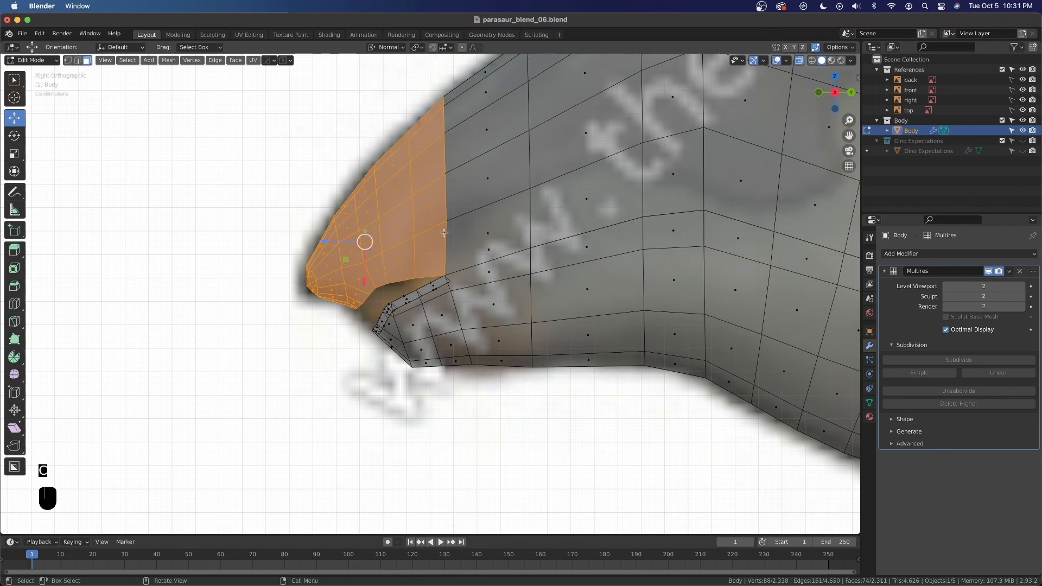
pyautogui.press('h')
pyautogui.hotkey('alt', 'z')
pyautogui.moveTo(444, 232); pyautogui.dragTo(413, 293, button='middle')
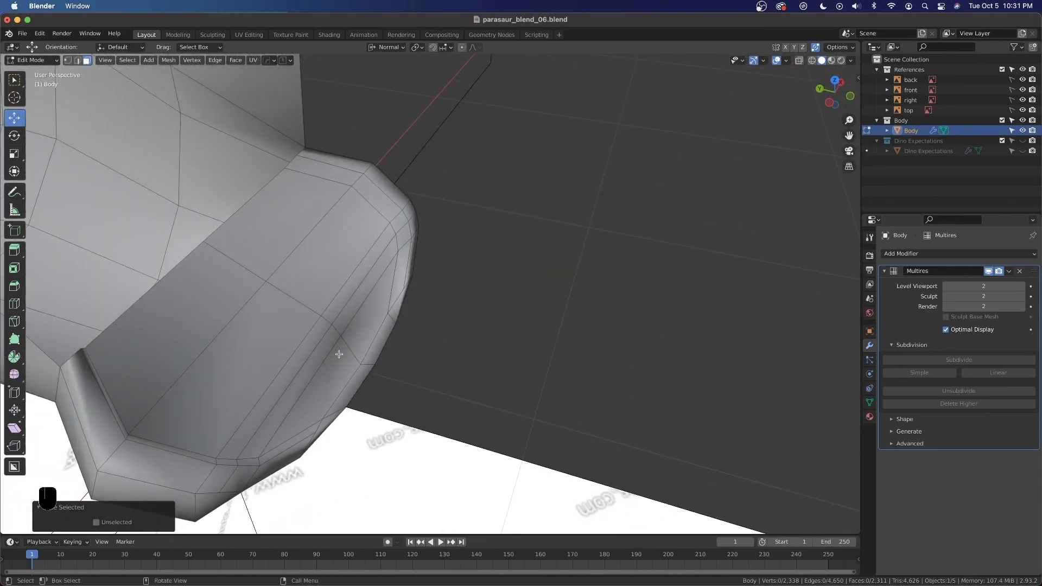
# Switch to vertex selection mode for working on the exposed mouth floor and lower-lip rim
pyautogui.click(67, 61)
pyautogui.moveTo(286, 355); pyautogui.dragTo(475, 308, button='middle')
pyautogui.moveTo(431, 395)
pyautogui.mouseDown(button='middle')
pyautogui.moveTo(416, 386)
pyautogui.moveTo(423, 393)
pyautogui.mouseUp(button='middle')
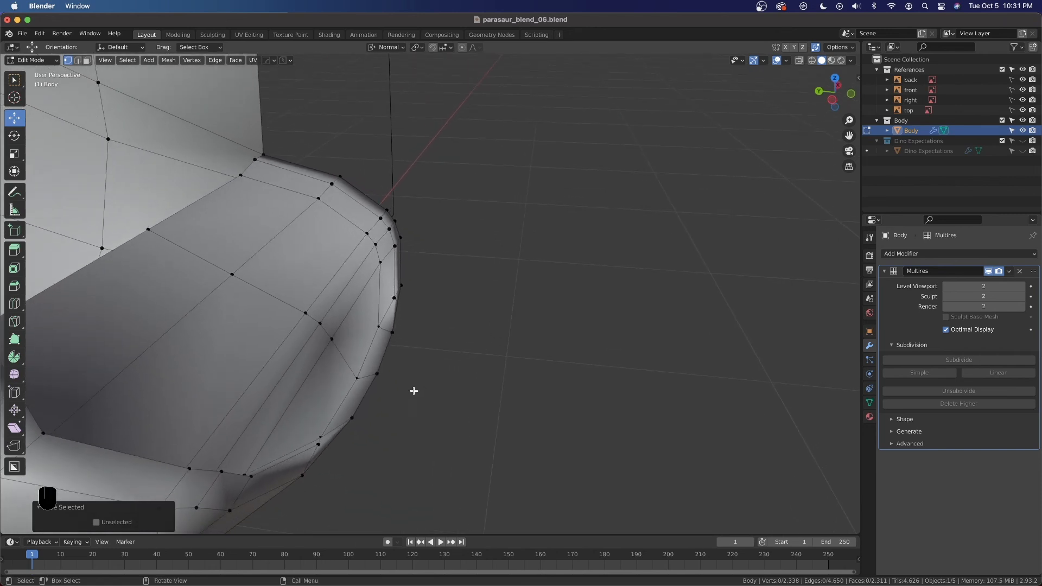
# Try to knife-cut a new edge line through two neighbouring faces along the inside of the lower-lip rim
pyautogui.press('k')
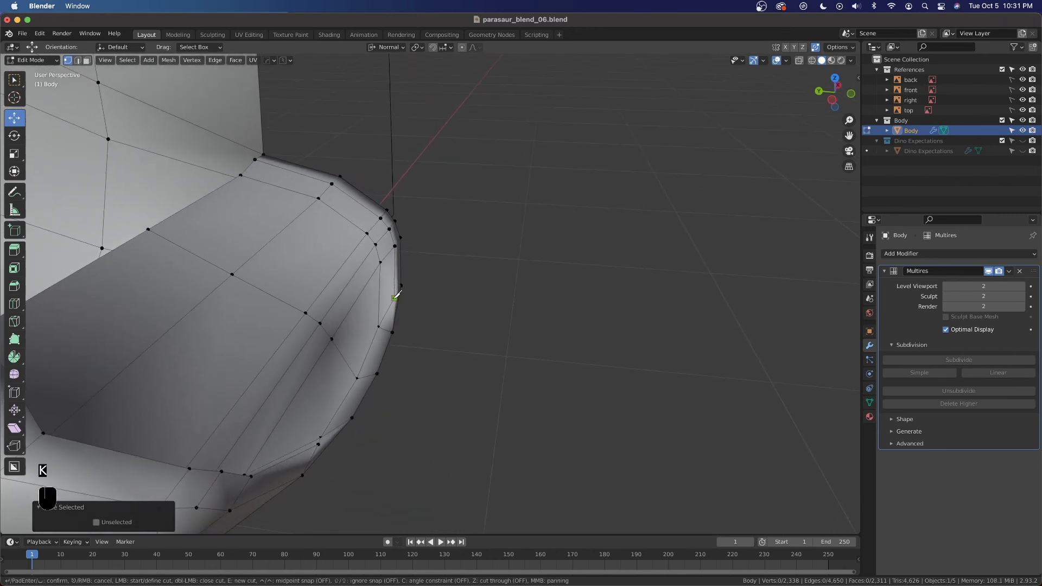
pyautogui.press('Escape')
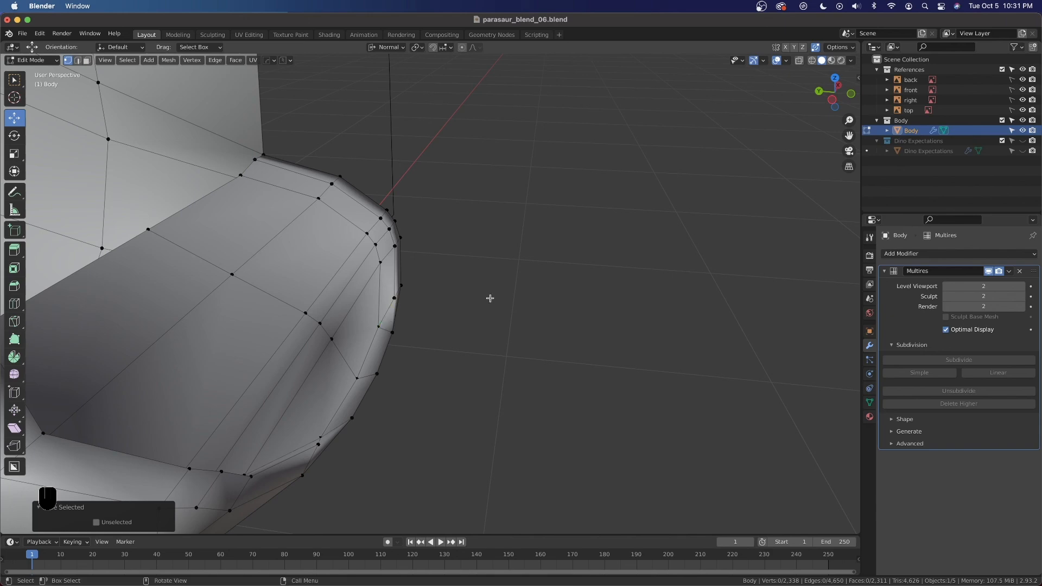
pyautogui.scroll(4, 542, 337)
pyautogui.moveTo(422, 353); pyautogui.dragTo(450, 241, button='middle')
pyautogui.press('k')
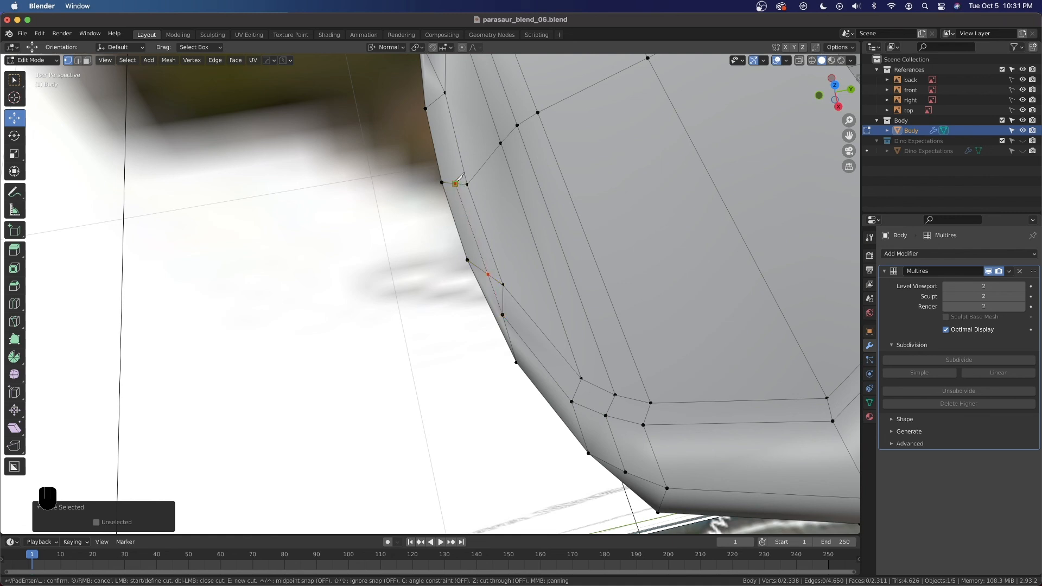
pyautogui.press('Return')
# Undo the knife cut on the lower-lip rim after inspecting it up close
pyautogui.moveTo(460, 176); pyautogui.dragTo(342, 376, button='middle')
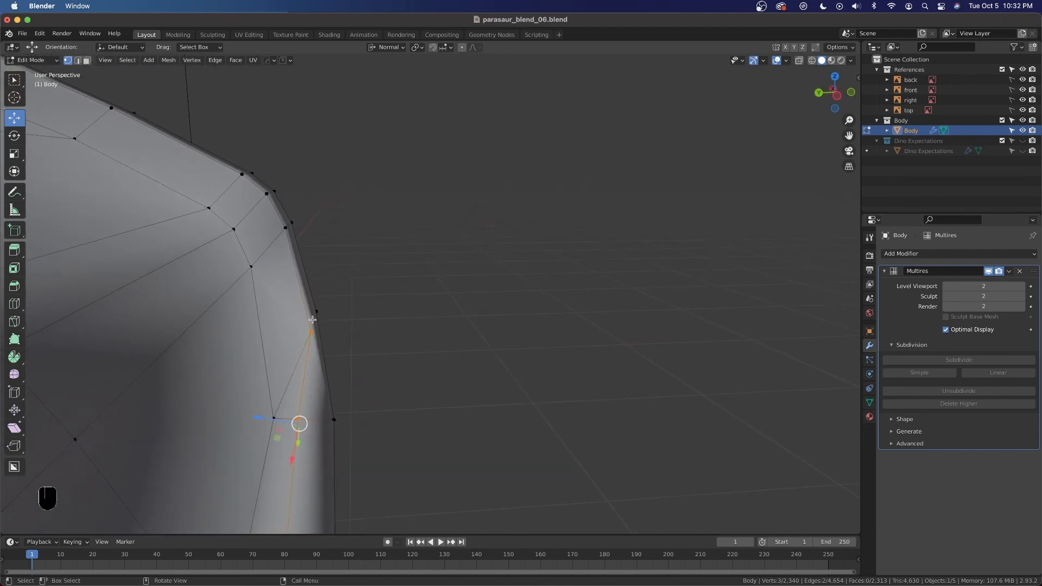
pyautogui.moveTo(371, 345); pyautogui.dragTo(360, 366, button='middle')
pyautogui.press('super+z')
# Examine the mouth floor and lower-lip topology from several angles, finishing with the smoothed head in Object Mode
pyautogui.moveTo(429, 362); pyautogui.dragTo(337, 317, button='middle')
pyautogui.moveTo(534, 383); pyautogui.dragTo(509, 359, button='middle')
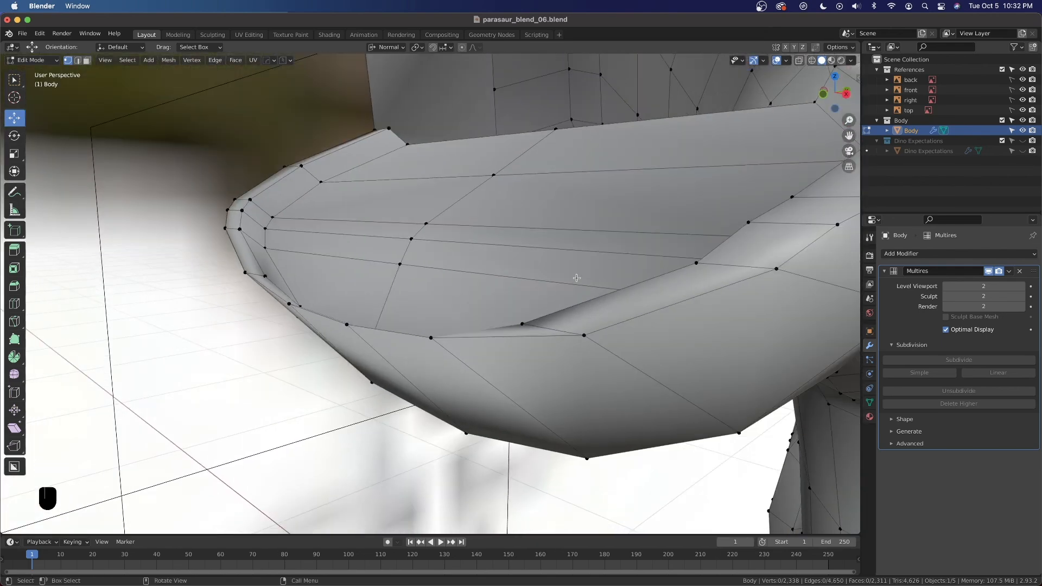
pyautogui.moveTo(668, 307); pyautogui.dragTo(467, 331, button='middle')
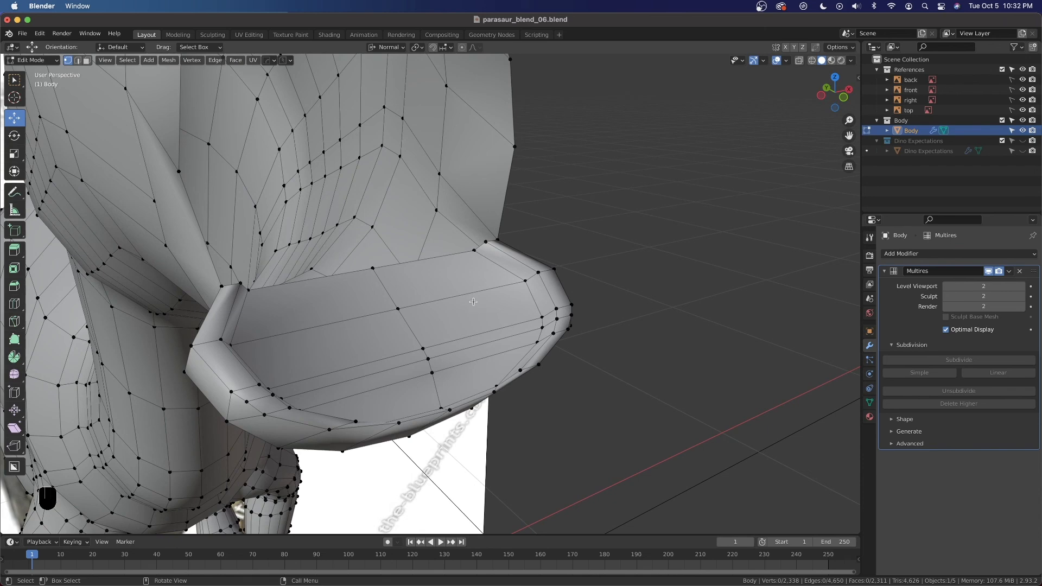
pyautogui.moveTo(478, 308); pyautogui.dragTo(370, 245, button='middle')
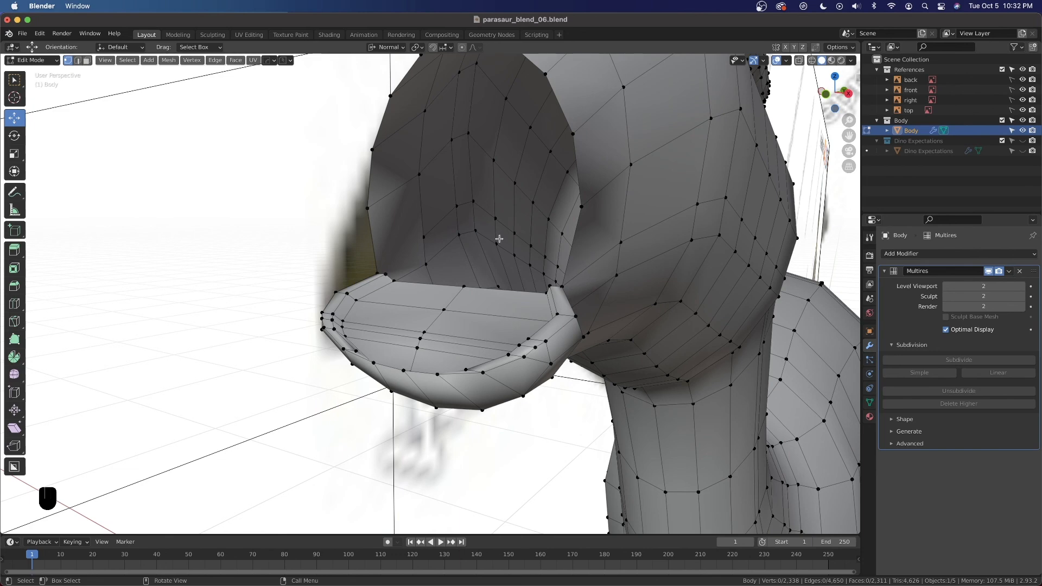
pyautogui.moveTo(417, 334); pyautogui.dragTo(528, 257, button='middle')
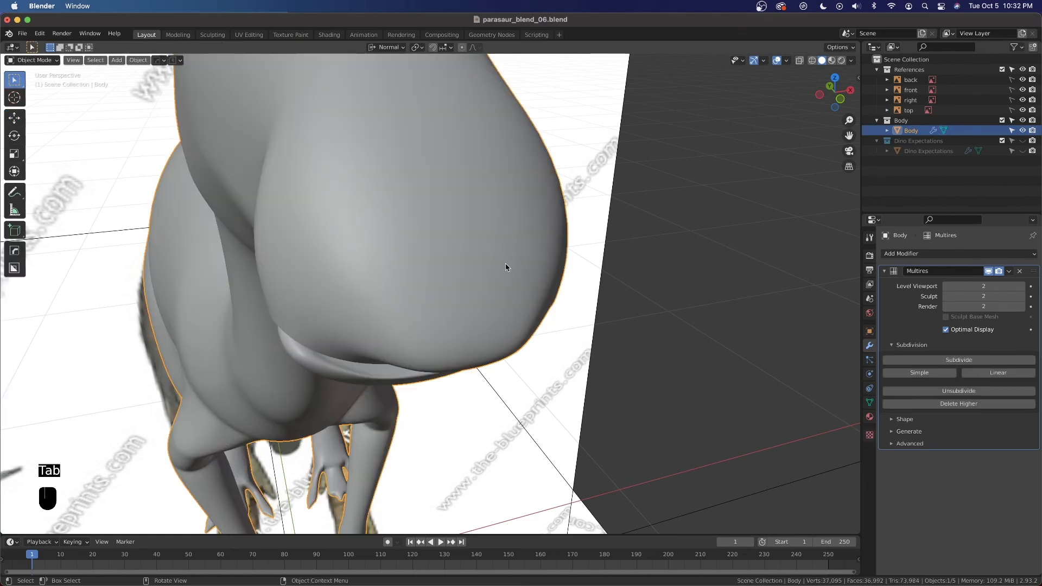
pyautogui.scroll(-3, 508, 267)
pyautogui.moveTo(538, 361); pyautogui.dragTo(537, 330, button='middle')
pyautogui.scroll(-3, 537, 331)
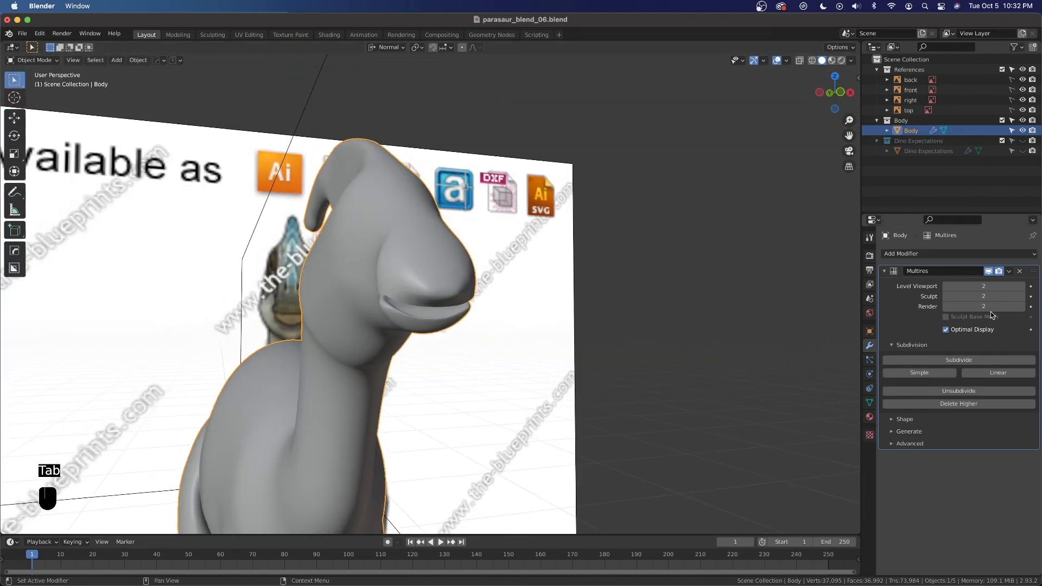